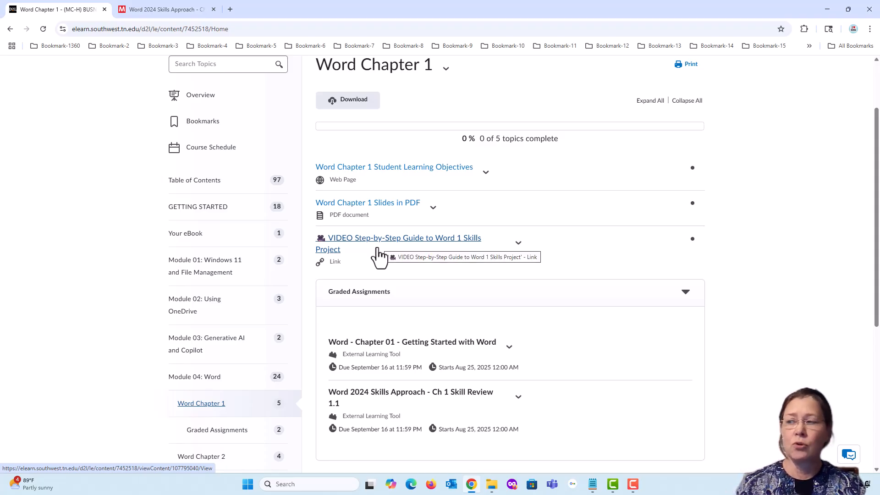
- Open the Word Chapter 2 module and read through its Student Learning Objectives page
scroll(133, 315, down, 3)
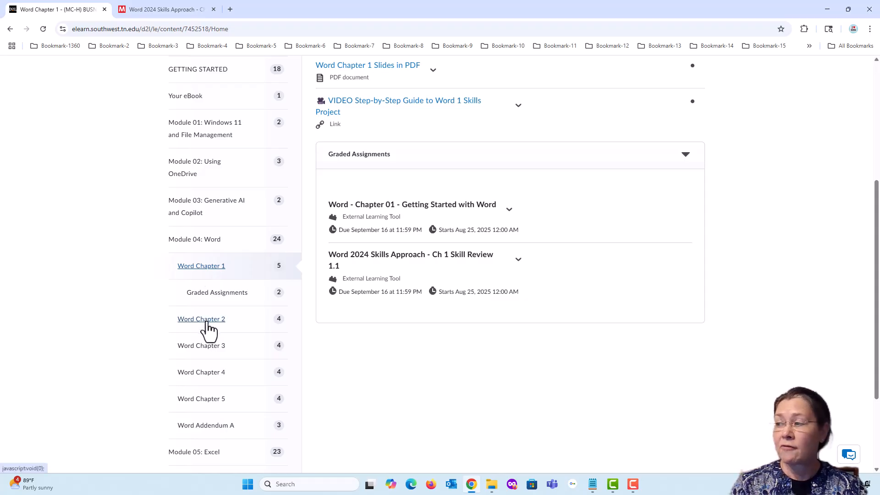
click(207, 320)
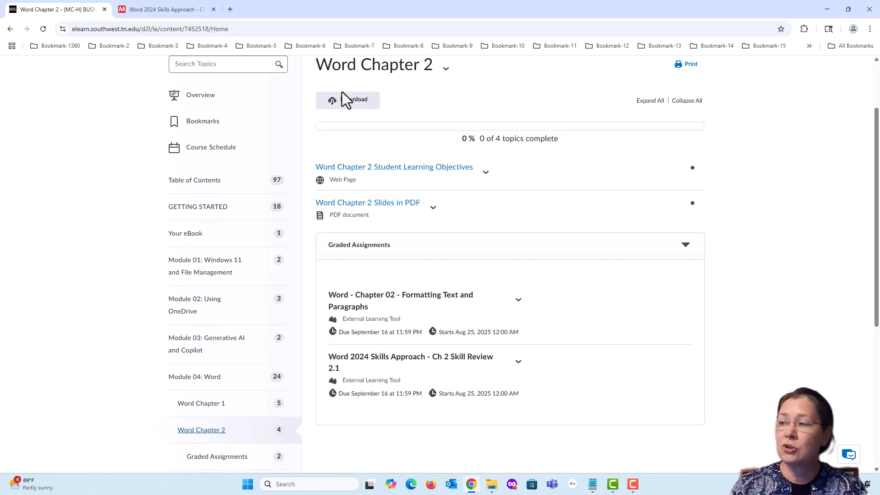
click(421, 168)
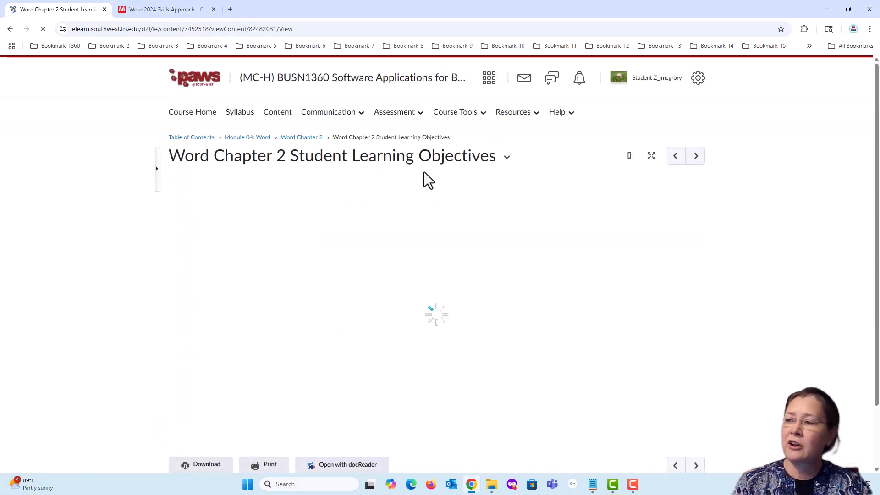
scroll(784, 280, down, 1)
scroll(788, 286, down, 4)
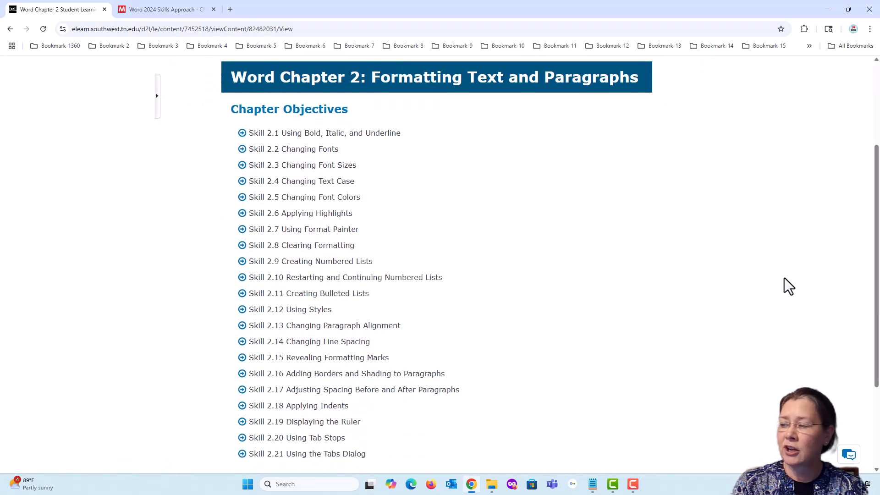
scroll(786, 287, up, 2)
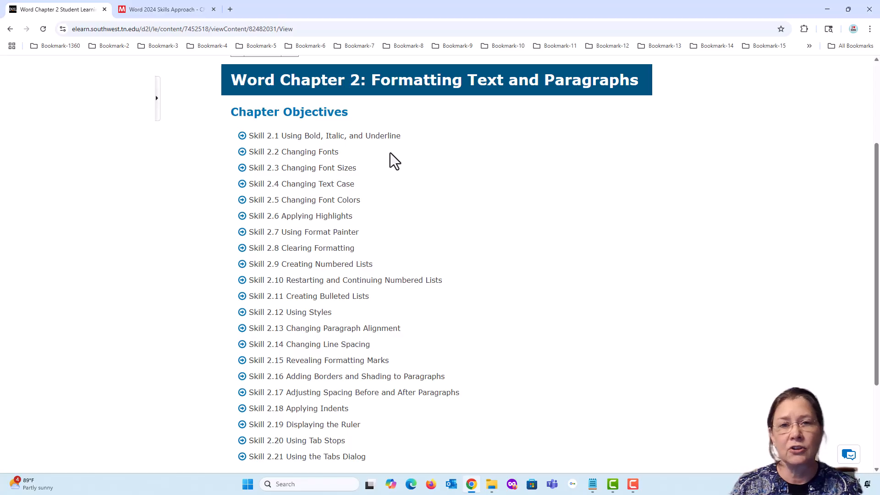
scroll(408, 188, down, 1)
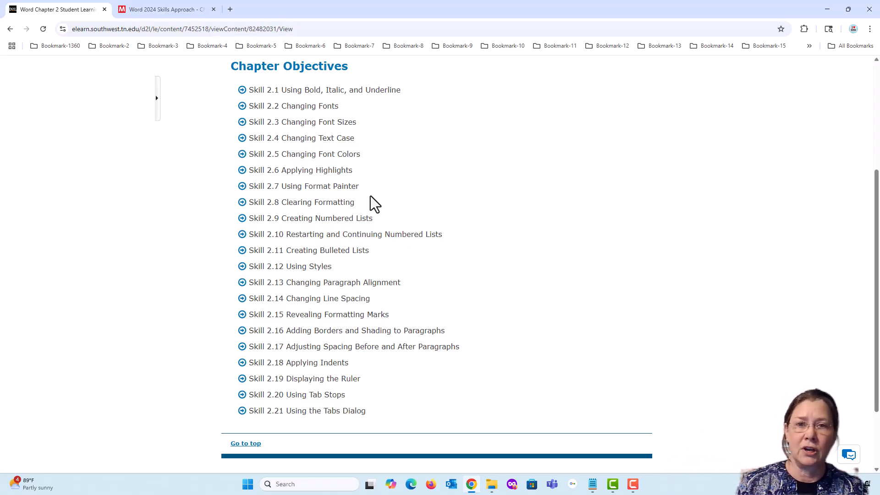
scroll(374, 227, down, 2)
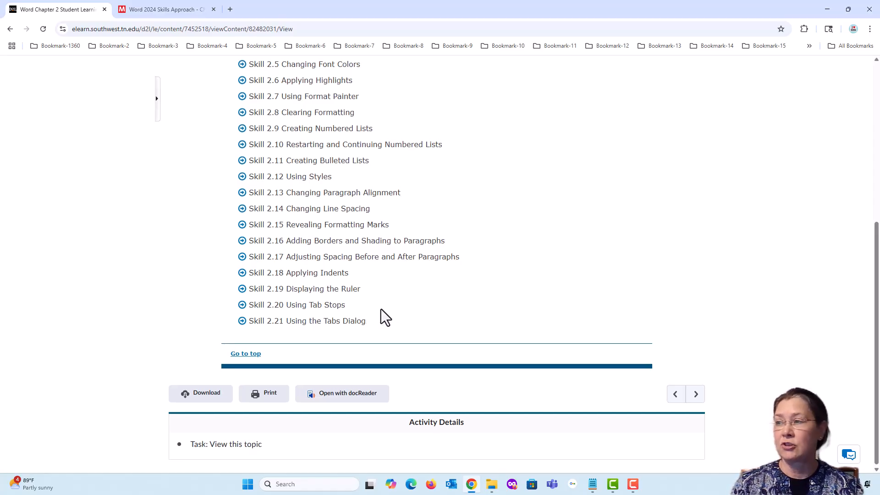
scroll(386, 318, up, 6)
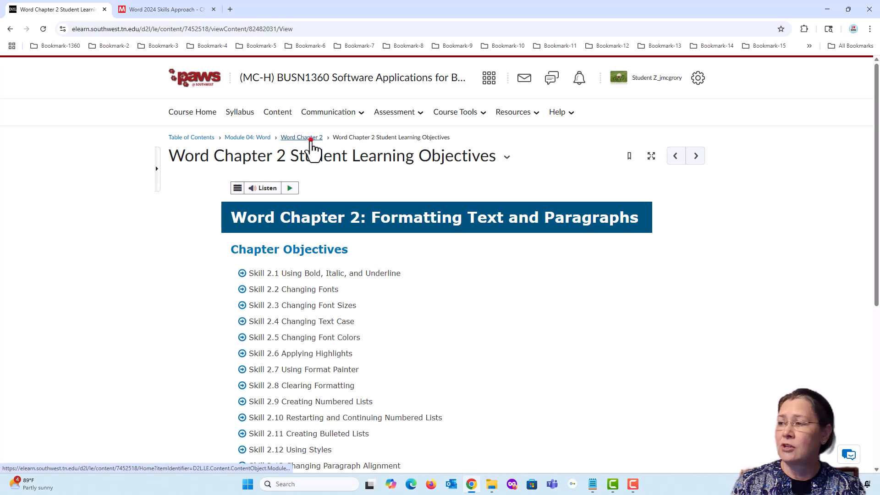
- Return to the Word Chapter 2 module page and view its graded assignments
click(311, 138)
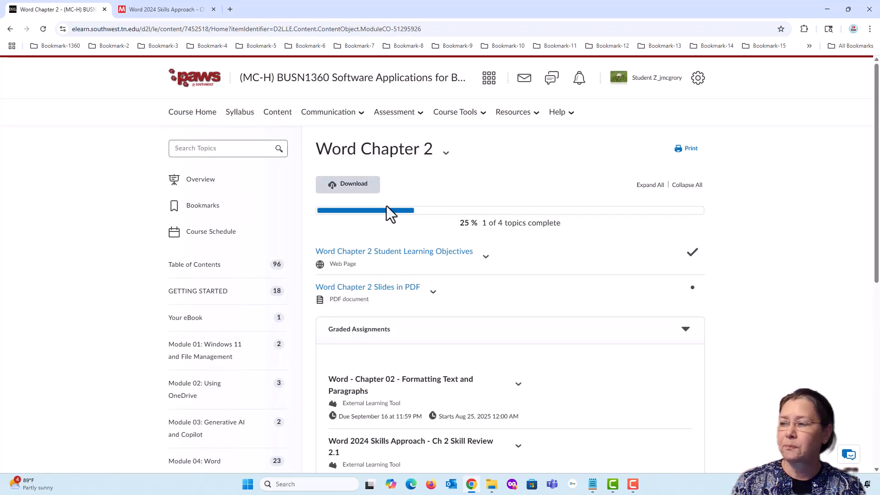
scroll(394, 216, down, 3)
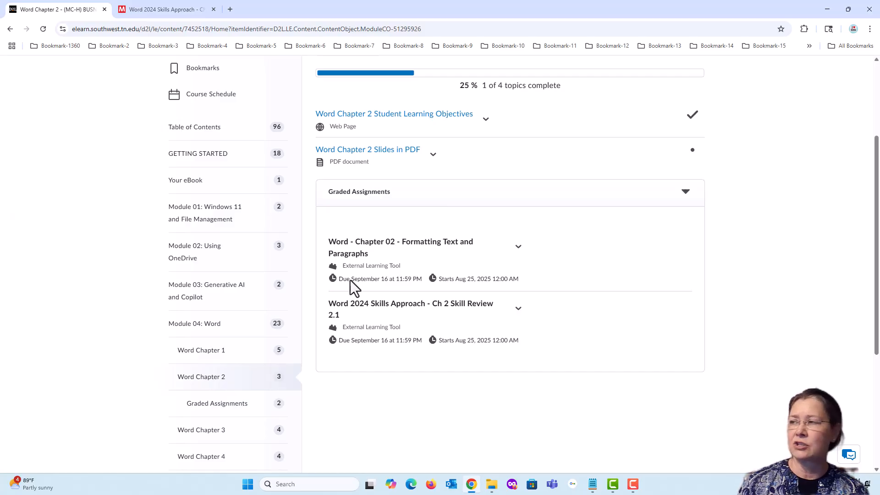
- Switch to the SIMnet Skill Review 2.1 project, check its Best Practices and Previous Attempts, and return to the Instructions
click(156, 13)
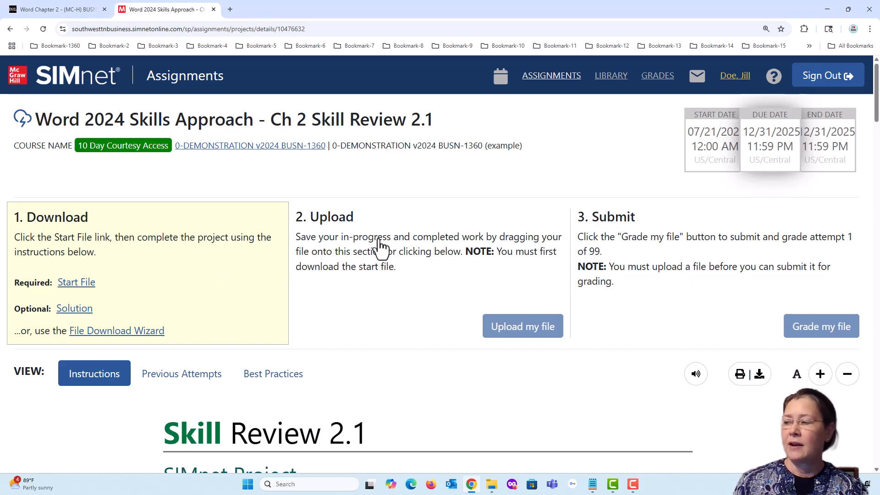
click(283, 377)
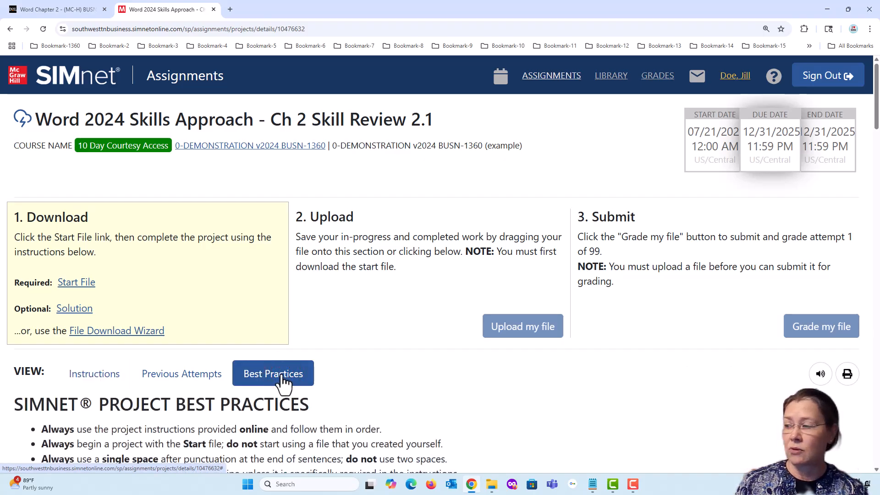
click(196, 386)
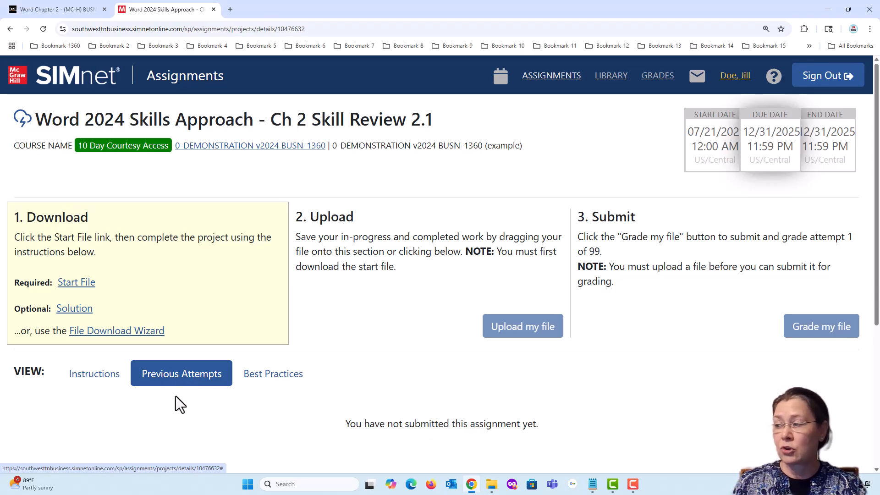
click(86, 376)
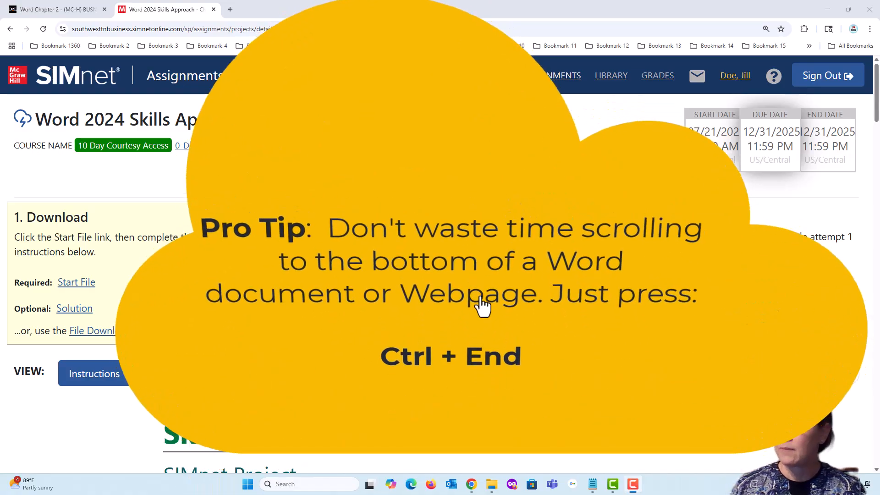
- Look through the Skill Review 2.1 instructions to the last step and go back to the download section
scroll(407, 317, down, 3)
scroll(406, 317, down, 15)
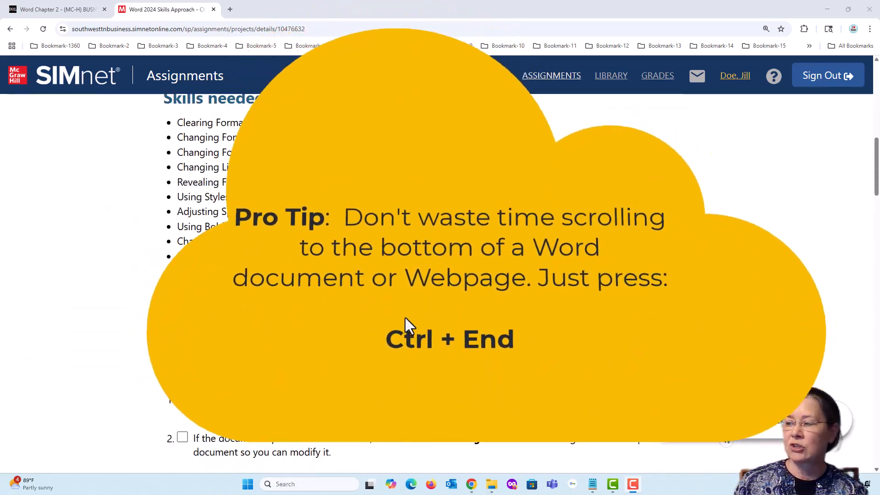
scroll(405, 317, down, 15)
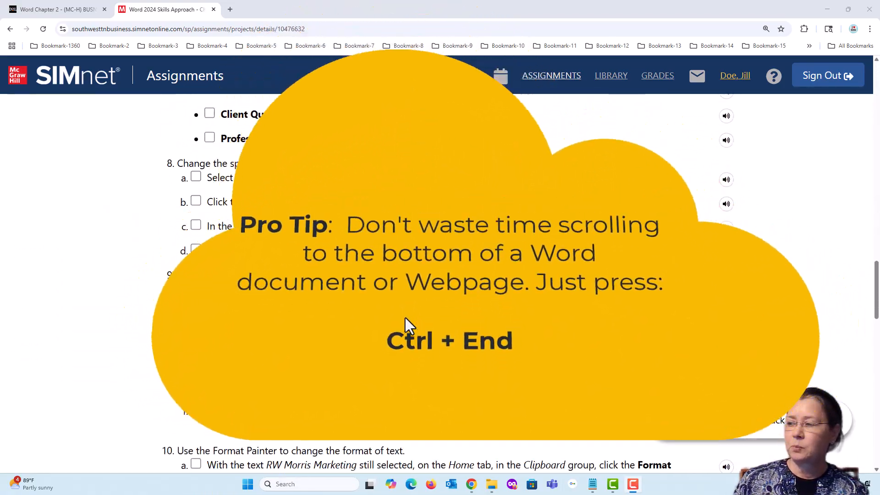
scroll(405, 318, down, 9)
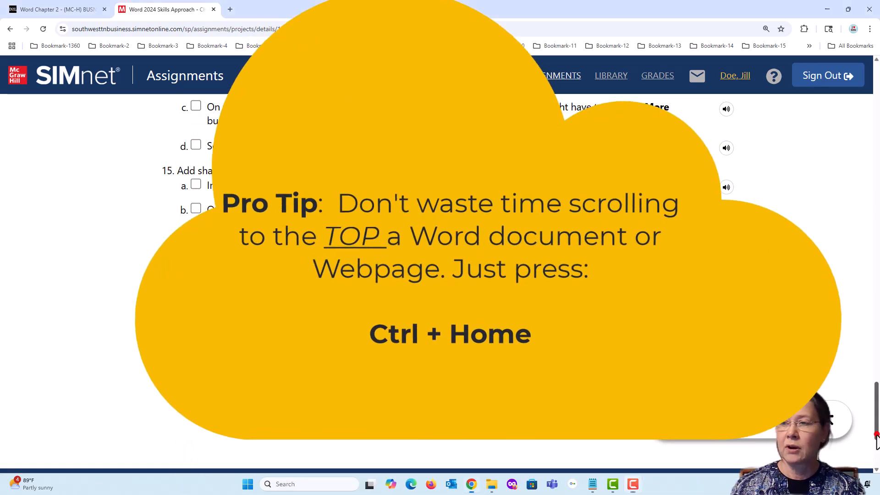
drag(876, 437, 873, 124)
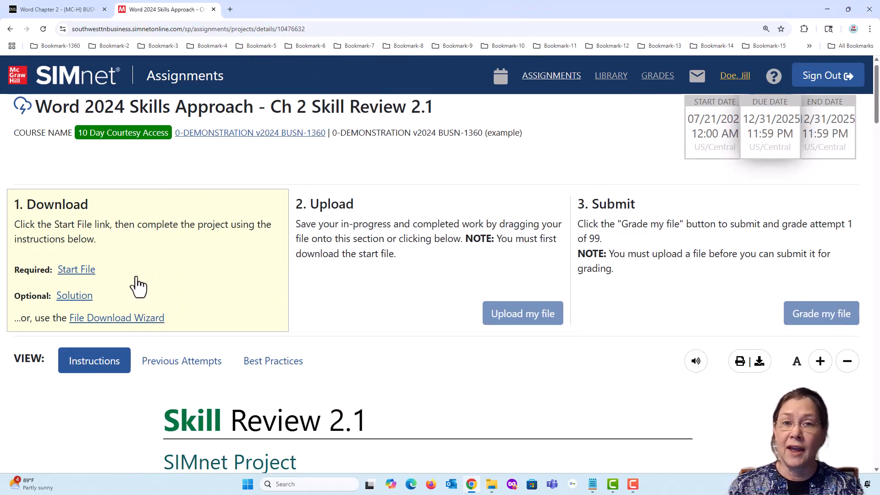
- Create a folder named Word-2 on the desktop and open it
click(827, 10)
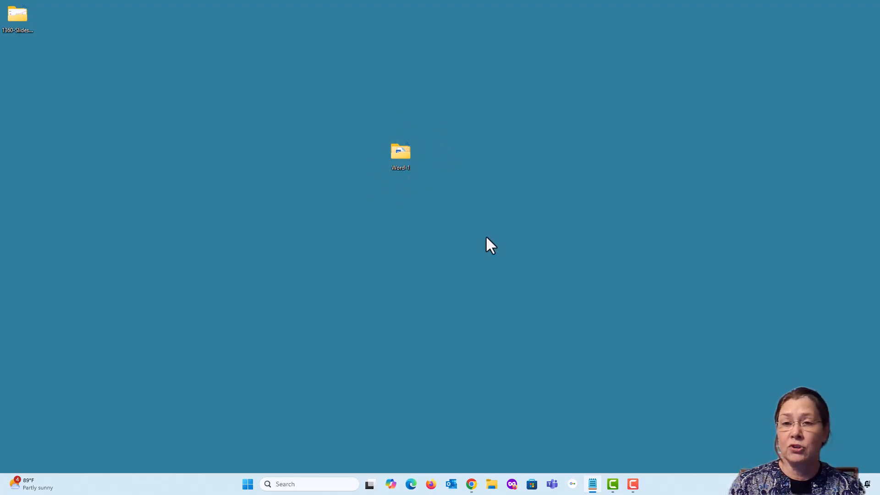
right_click(452, 150)
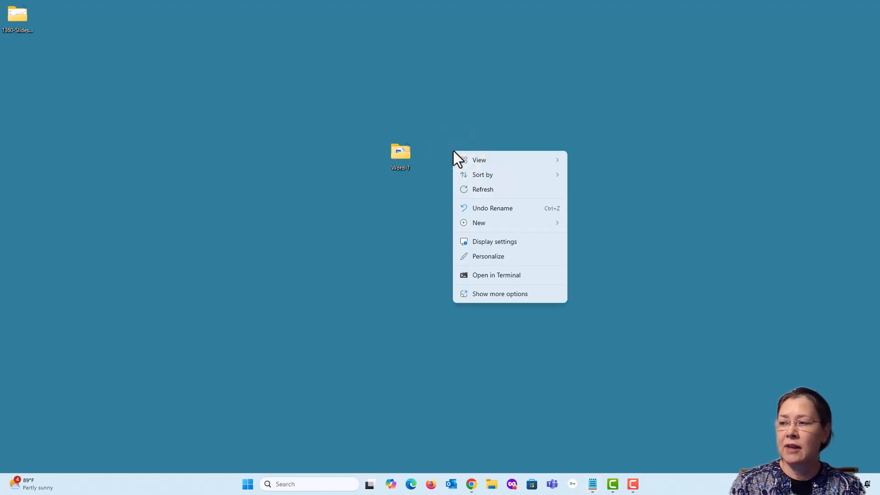
mouse_move(474, 224)
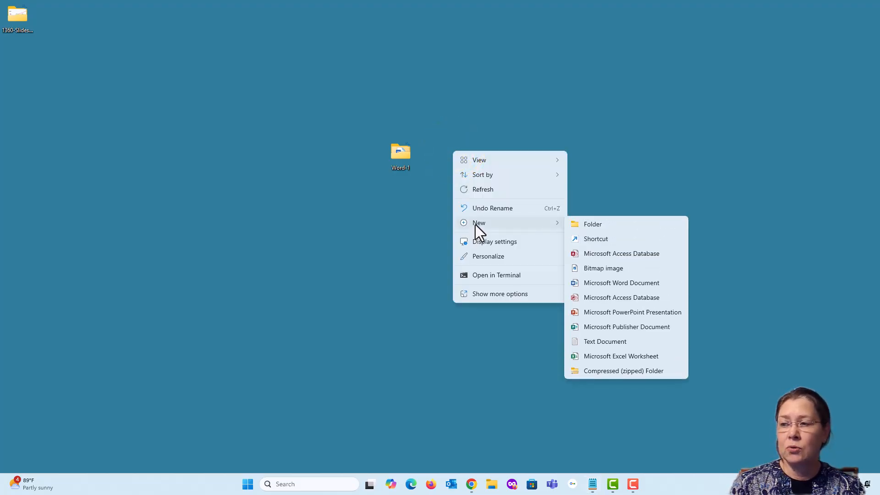
click(610, 225)
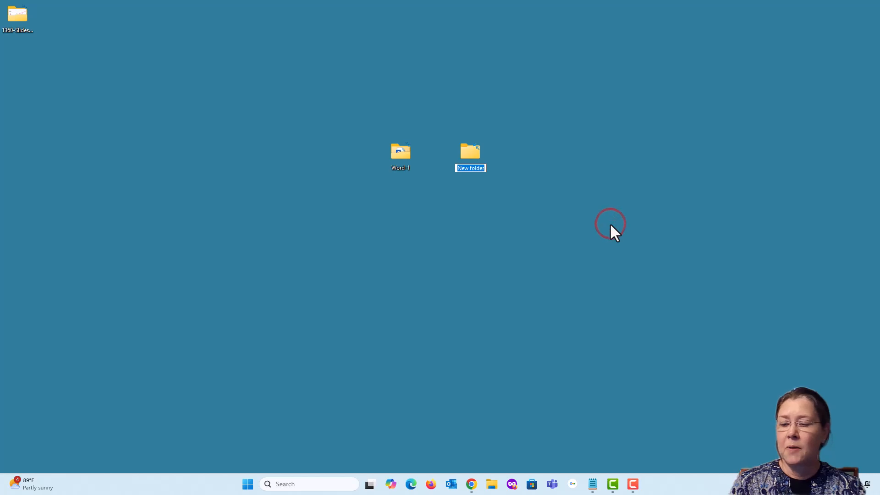
text(Wor)
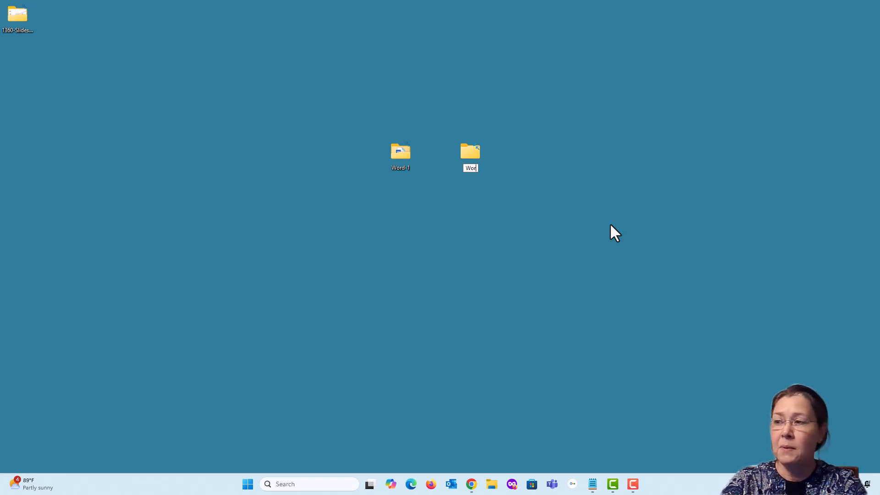
text(d-2)
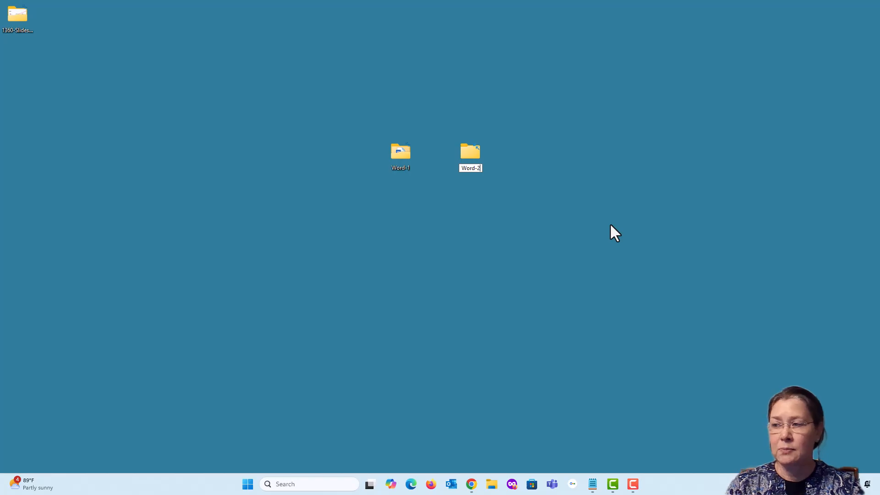
key(Return)
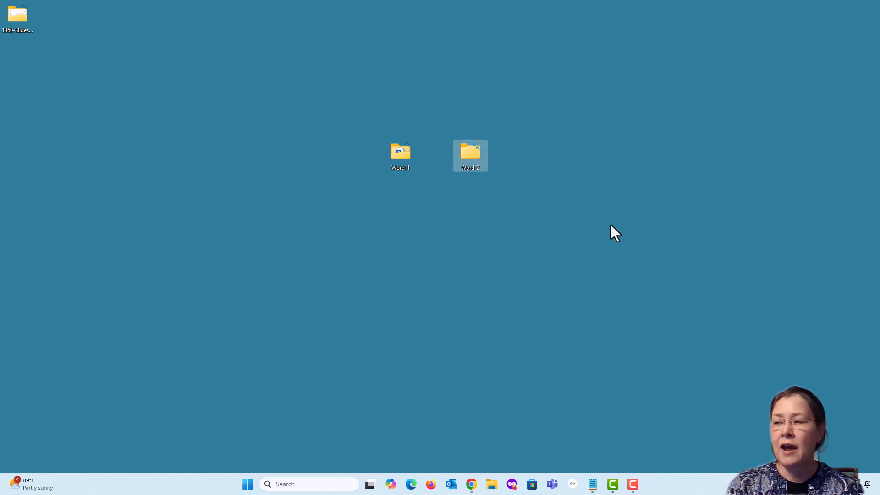
double_click(467, 152)
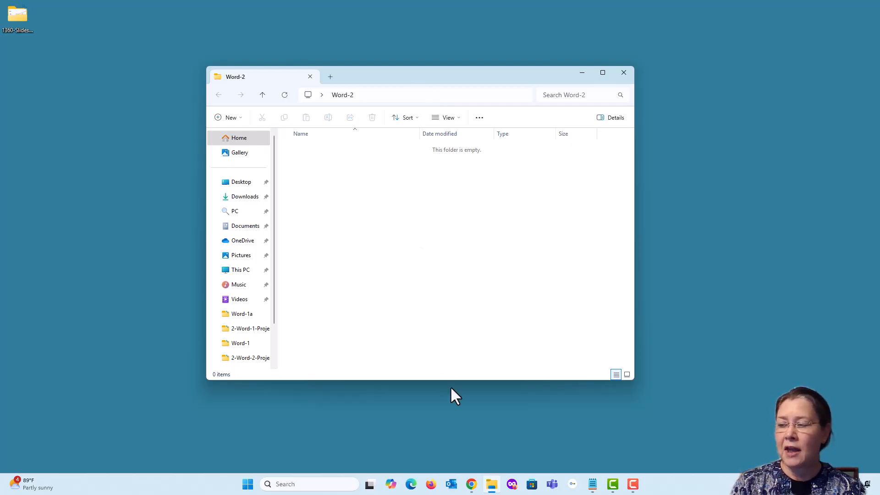
- Download the optional Solution file from the SIMnet project page and save it in the desktop's Word-2 folder
click(473, 489)
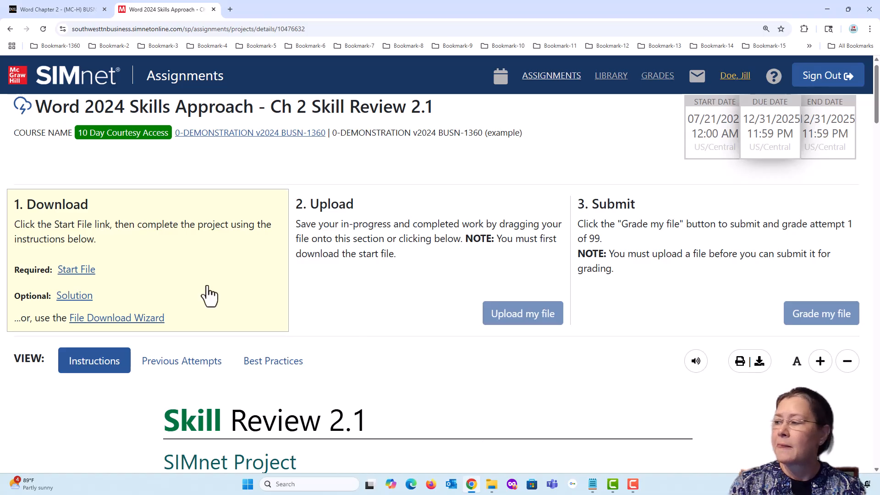
click(71, 297)
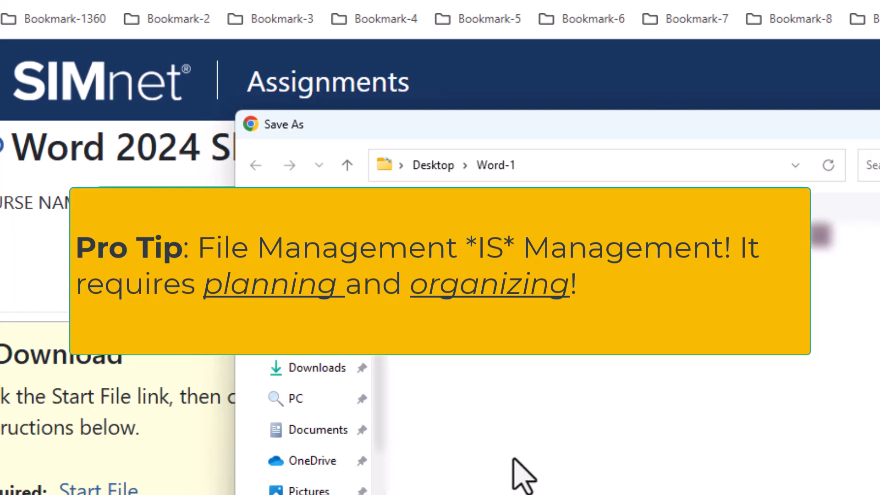
click(422, 166)
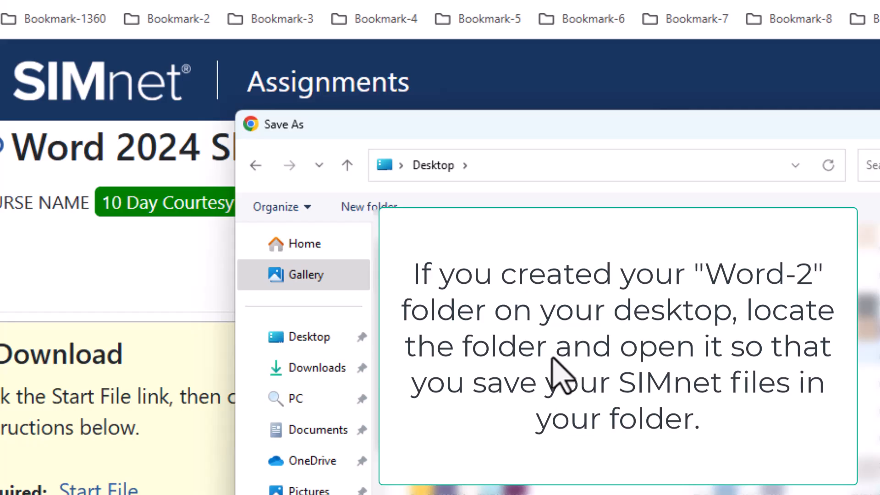
double_click(444, 413)
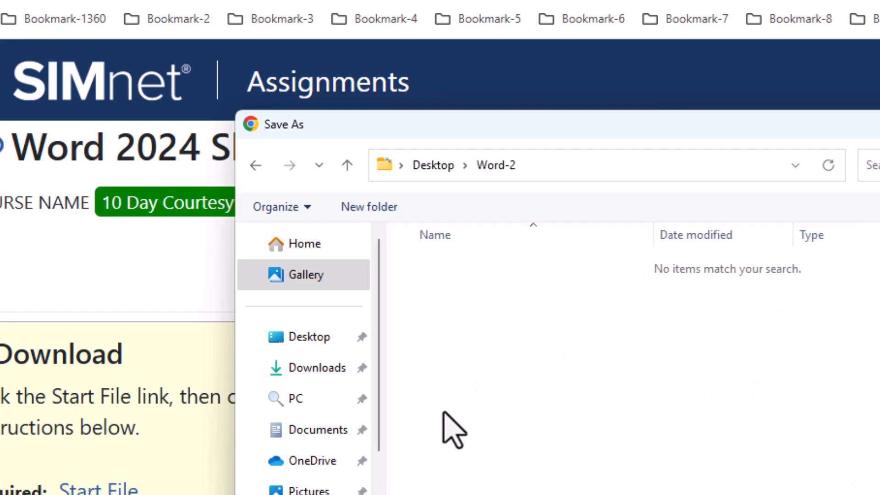
click(459, 380)
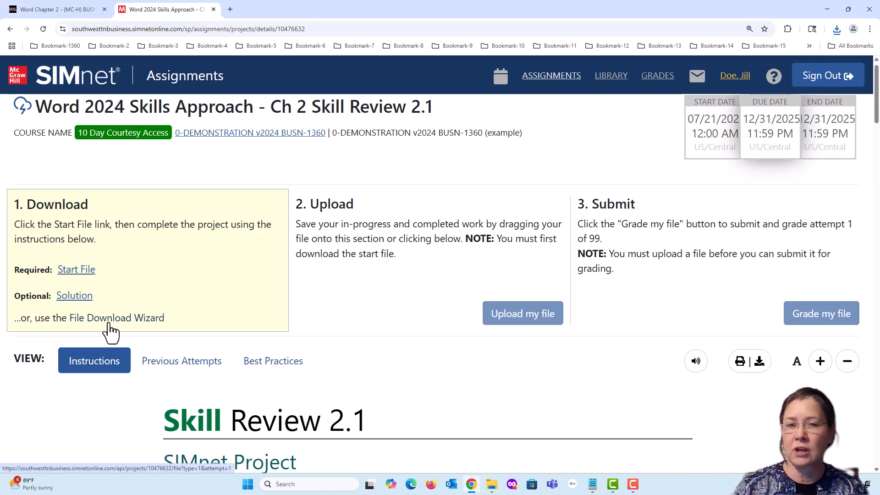
- Download the required Start File and save it in the Word-2 folder under its suggested name
click(75, 270)
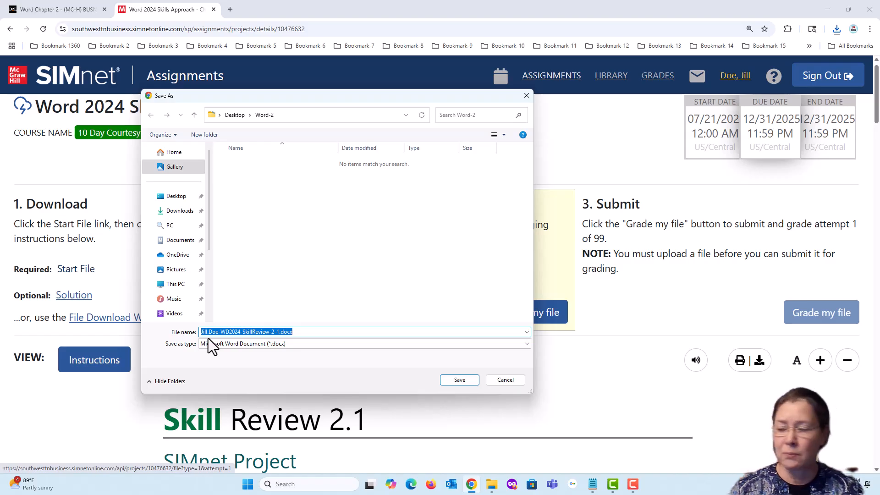
click(459, 380)
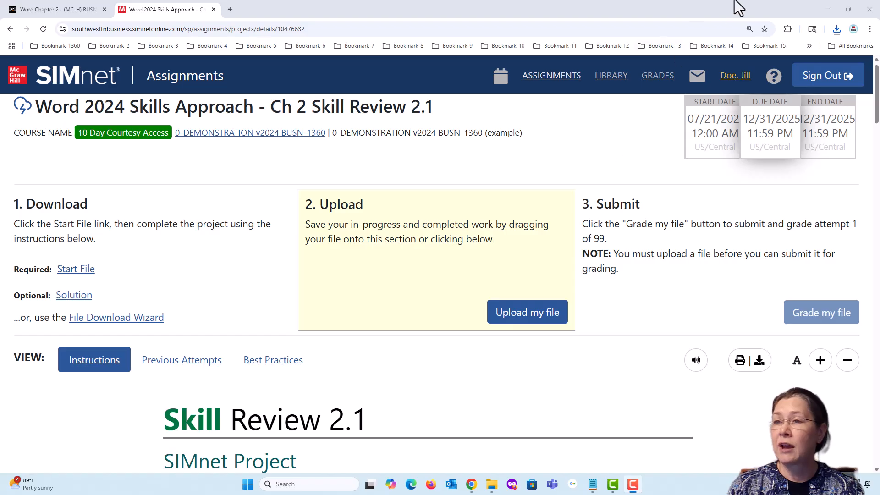
- Go back to the open Word-2 folder window and select WD2024-SkillReview-2-1-solution.pdf
click(824, 10)
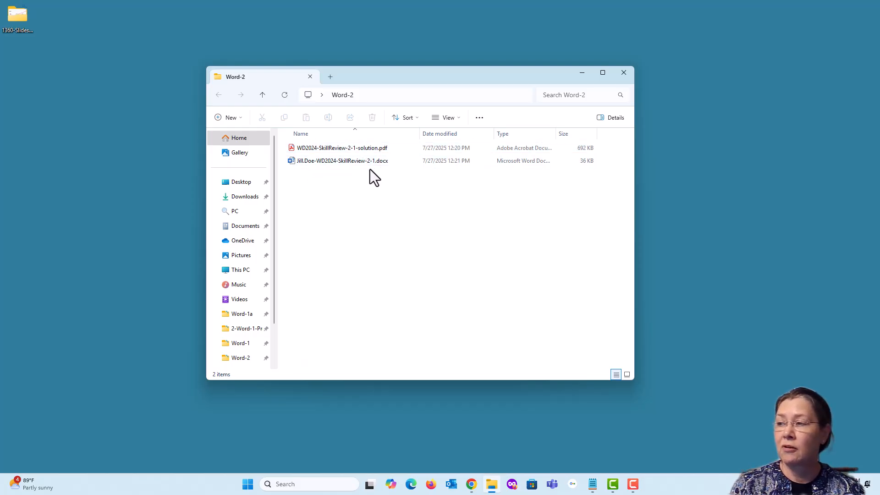
click(343, 151)
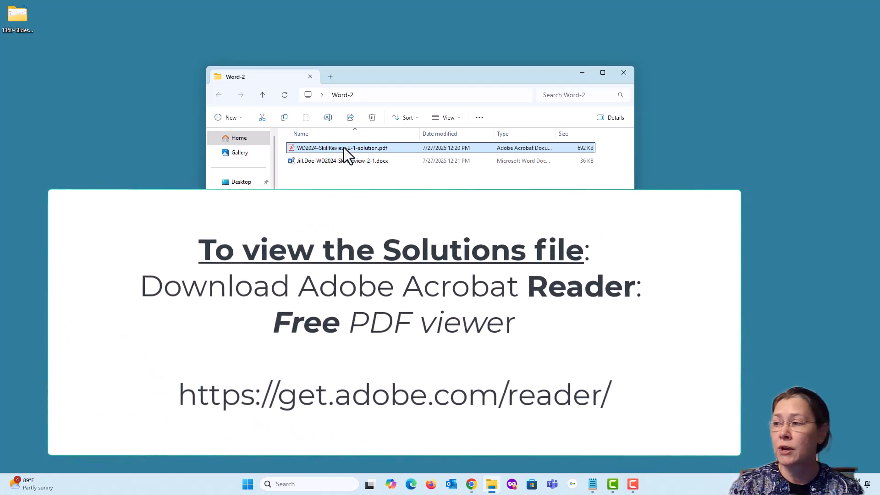
- Open the solution PDF in a maximized window, review the sample brochure's two pages, and close it
double_click(344, 147)
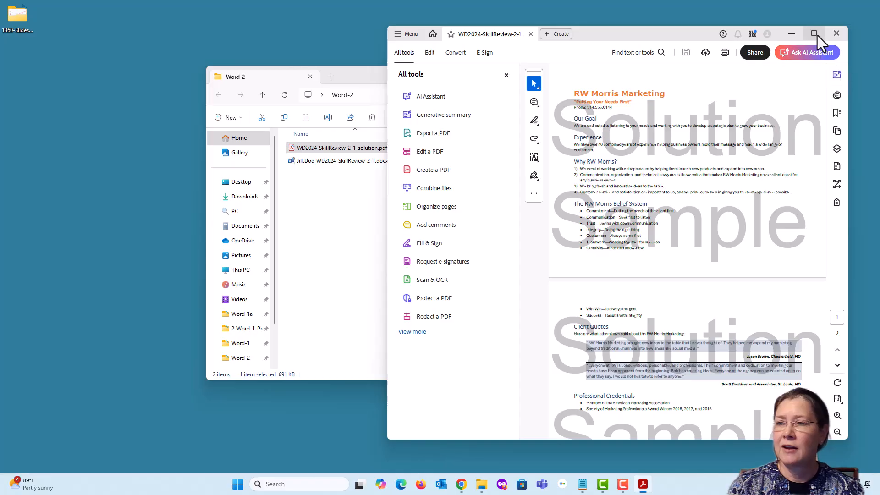
click(814, 33)
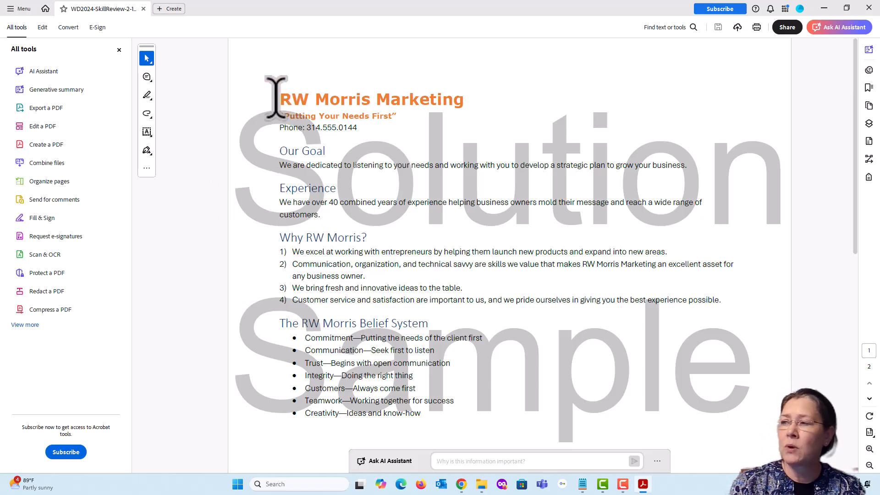
drag(275, 96, 436, 92)
click(343, 97)
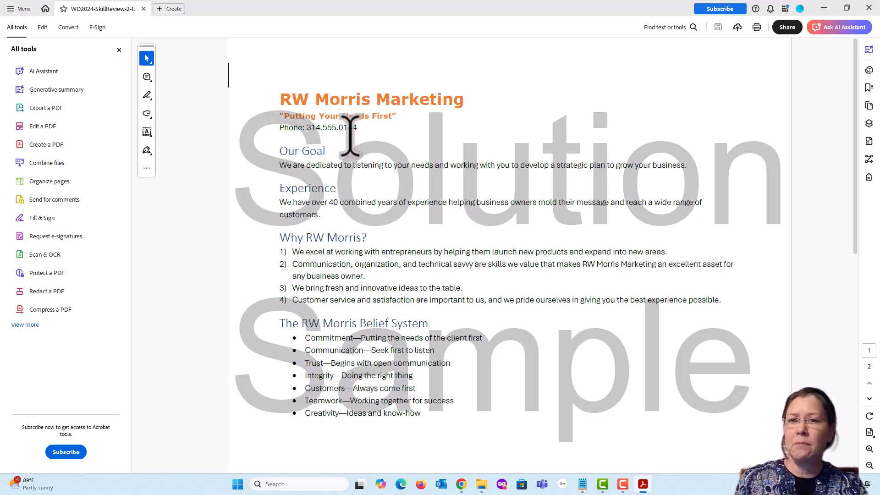
scroll(393, 249, down, 6)
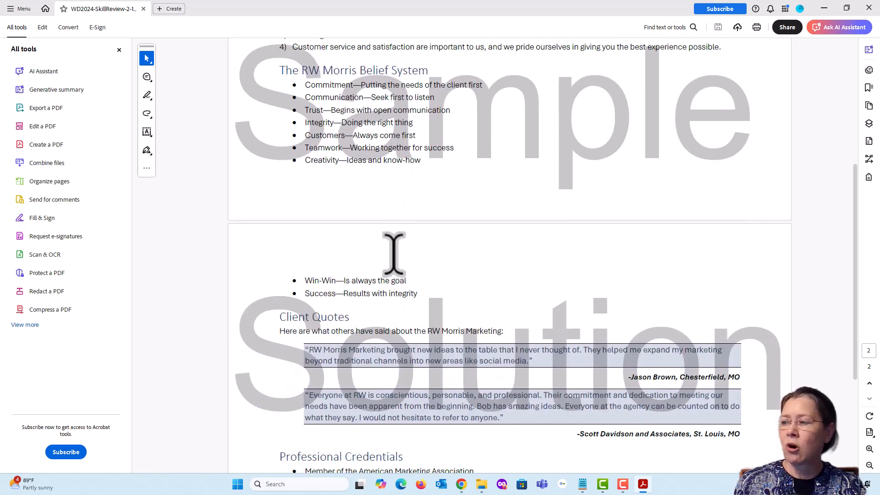
scroll(394, 254, down, 2)
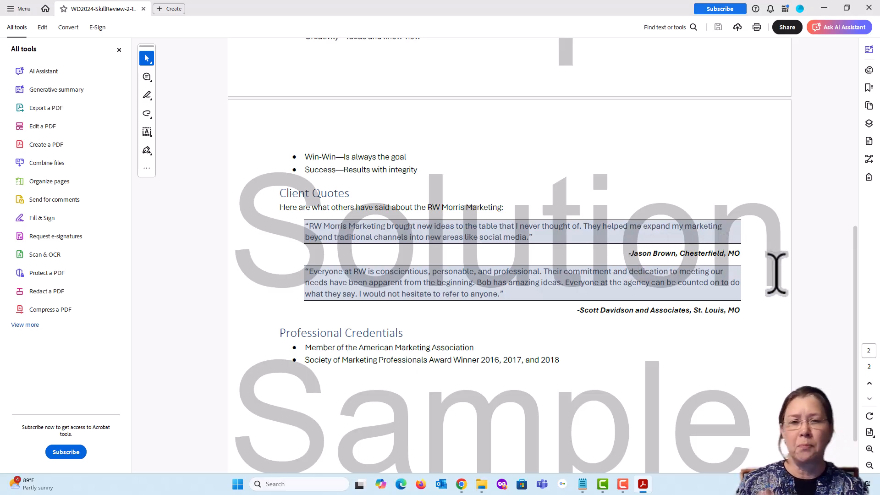
scroll(768, 277, up, 3)
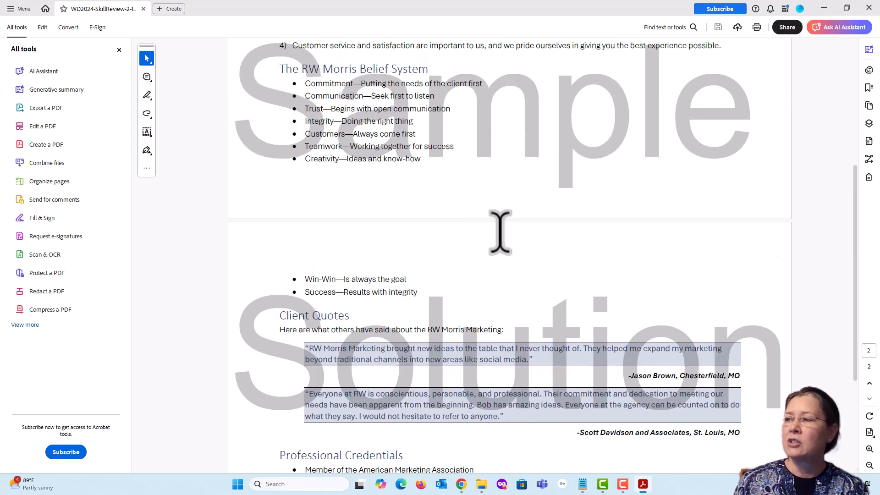
scroll(354, 284, down, 5)
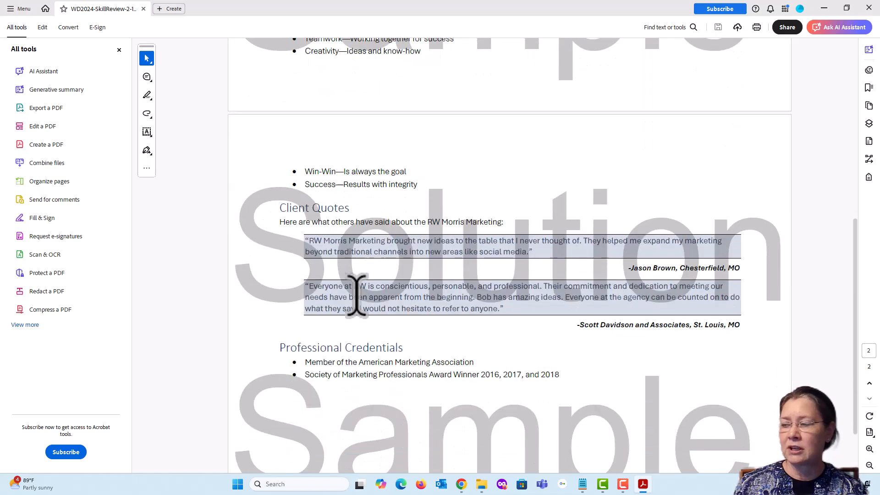
scroll(357, 297, up, 10)
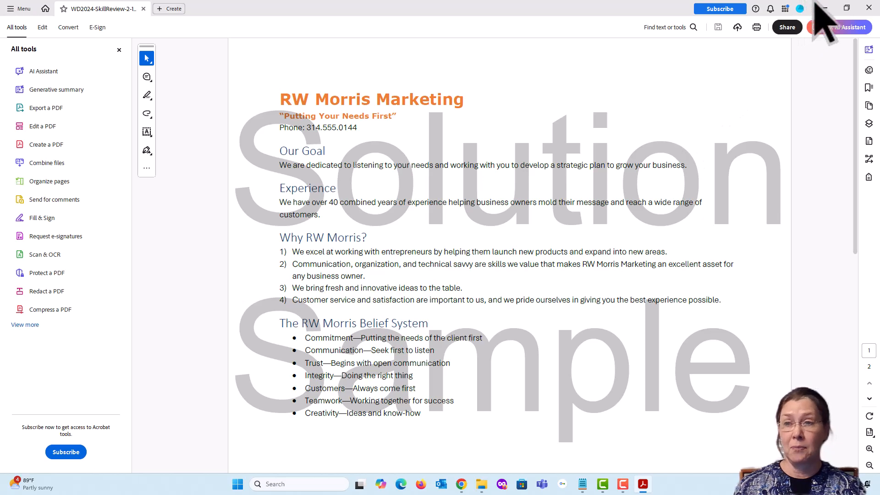
click(868, 8)
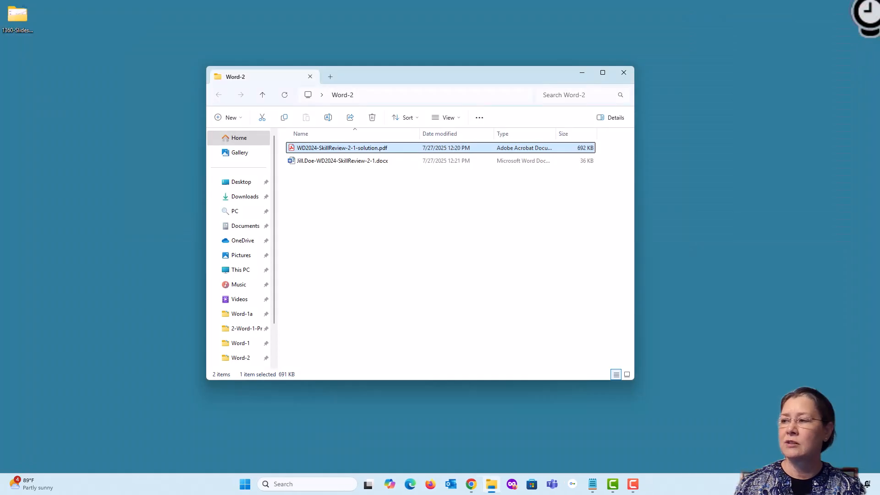
- Open the Skill Review 2-1 start document from the Word-2 folder, enable editing, and dismiss the personal information removal notice
click(349, 194)
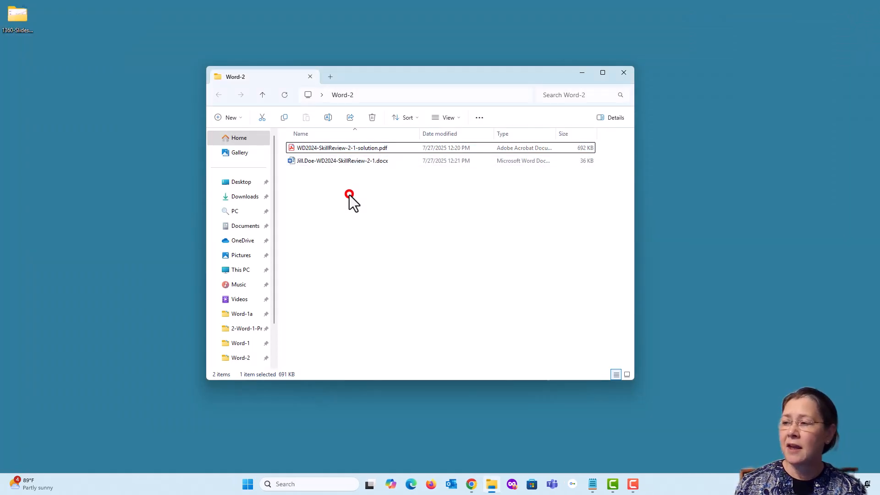
double_click(336, 163)
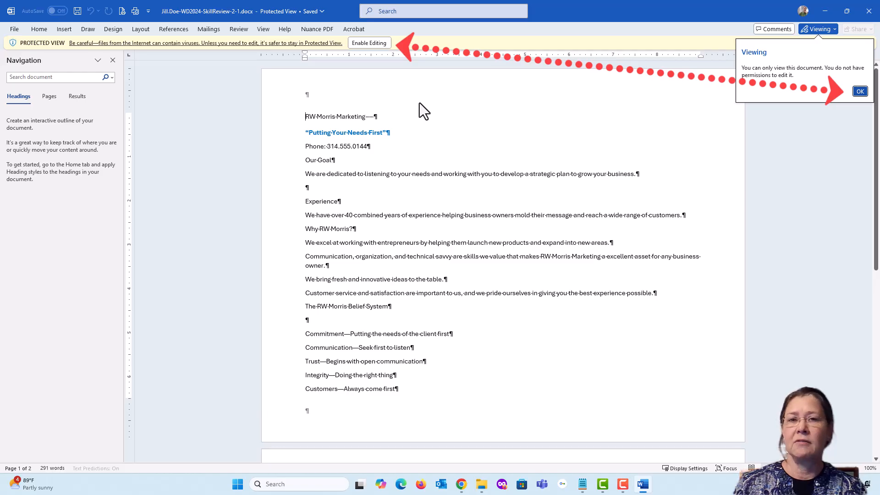
click(858, 92)
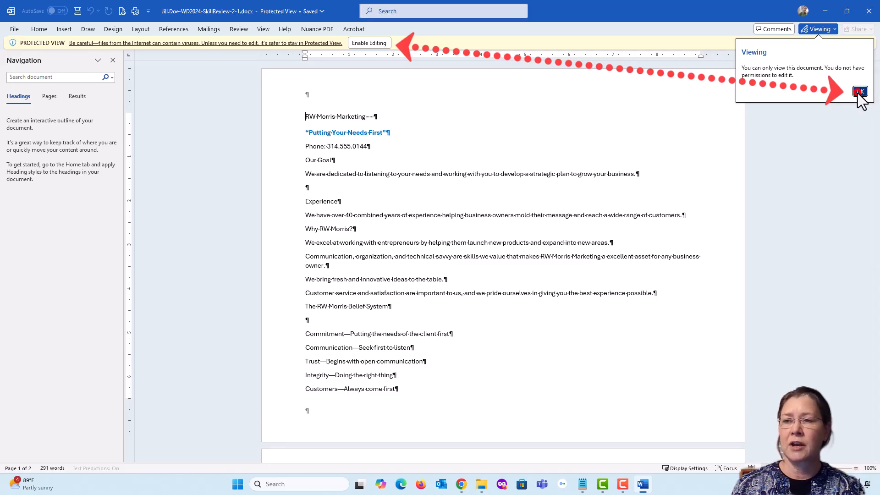
click(366, 45)
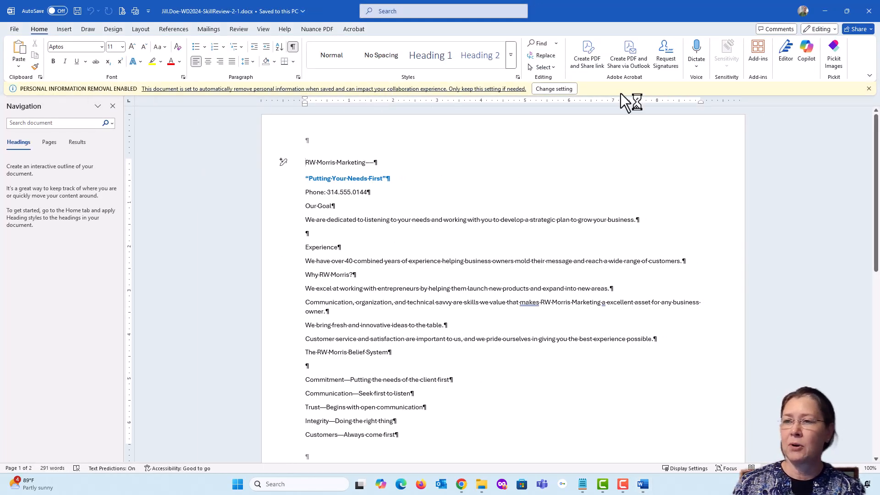
click(868, 89)
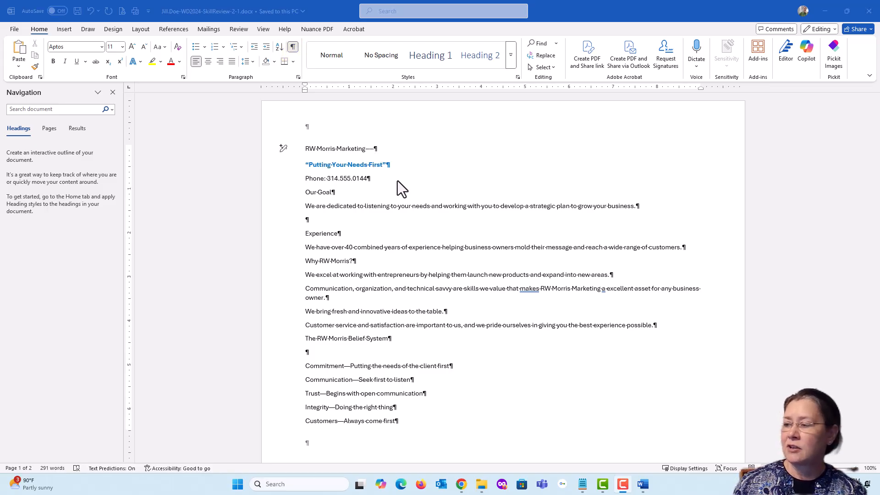
- Examine the unformatted brochure text on both pages of the start document
scroll(410, 304, down, 5)
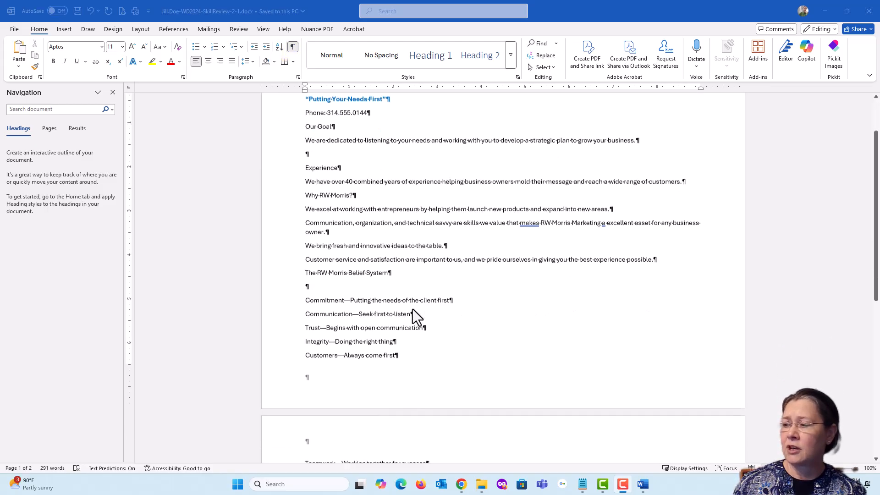
scroll(408, 307, down, 5)
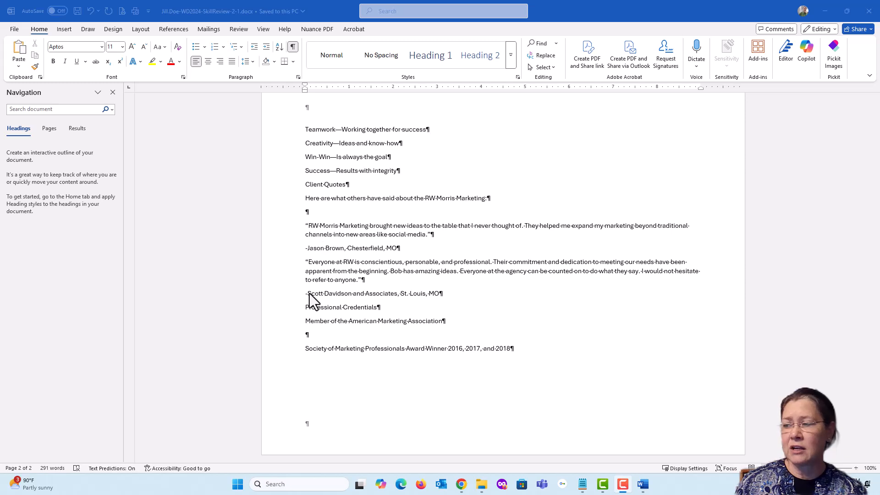
scroll(311, 267, up, 6)
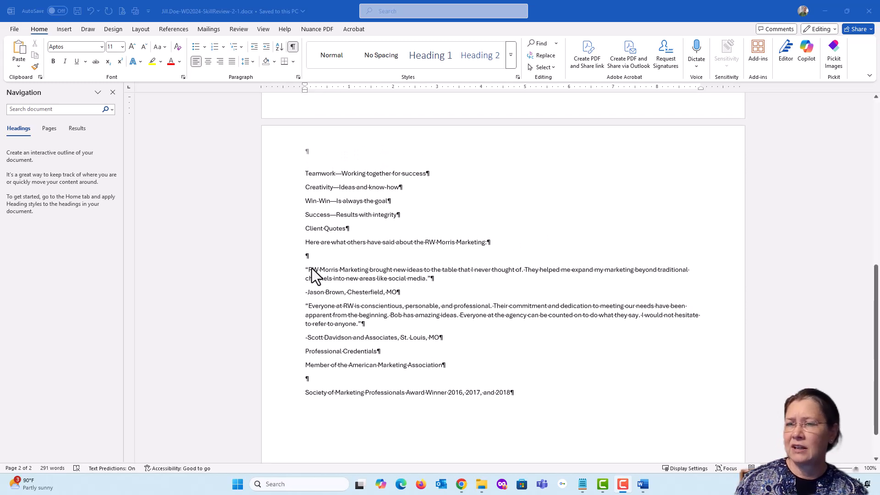
scroll(313, 270, up, 2)
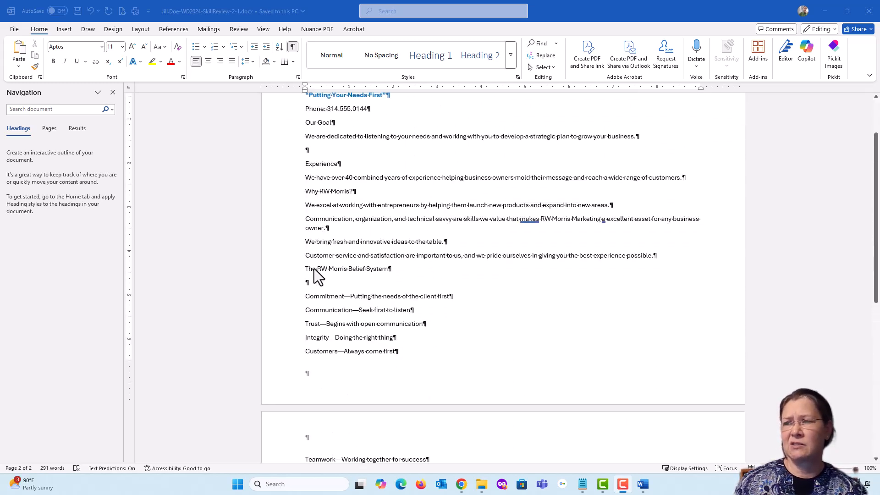
scroll(315, 274, up, 1)
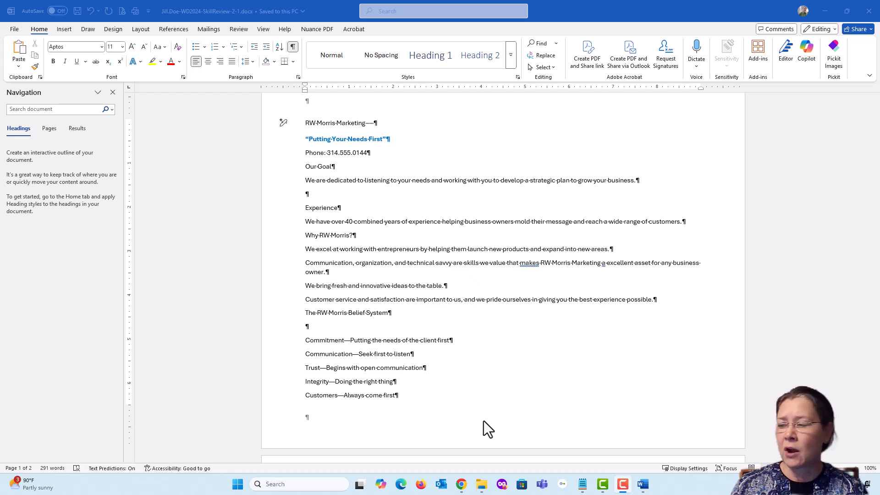
- Switch to the SIMnet project page in Chrome, review the introduction and needed skills, and mark instruction step 1 as completed
click(463, 487)
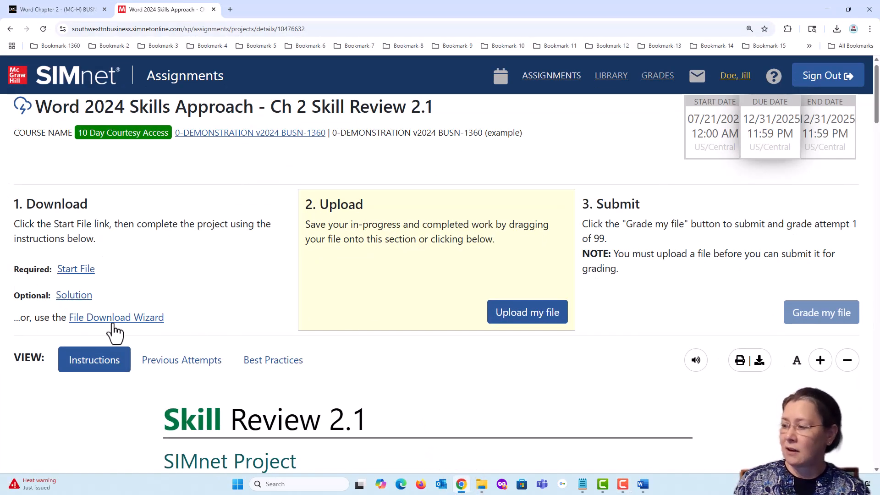
scroll(339, 330, down, 3)
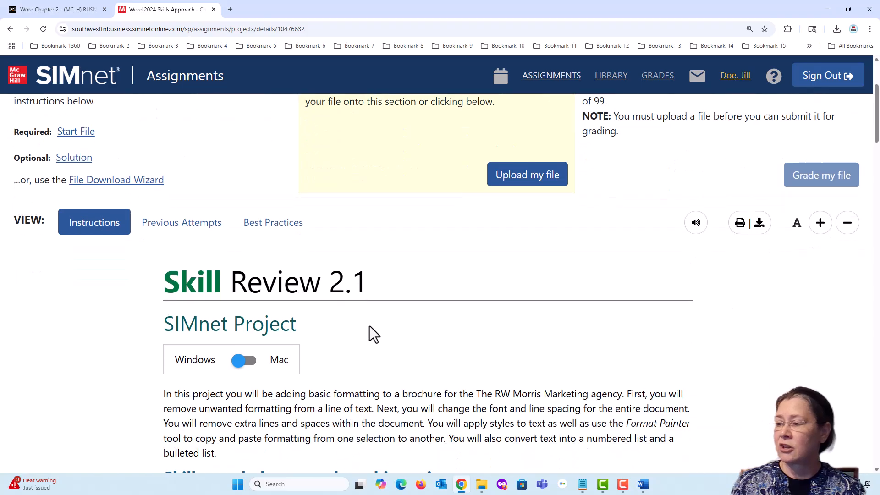
scroll(369, 326, down, 3)
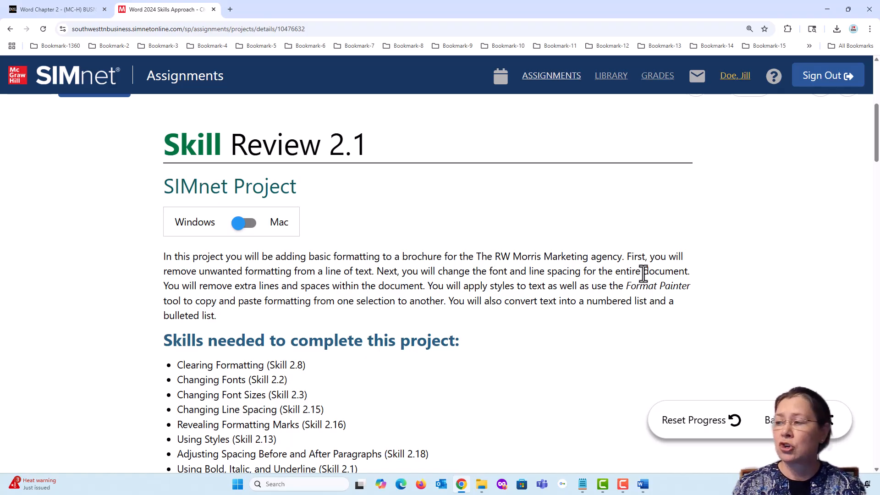
scroll(609, 318, down, 2)
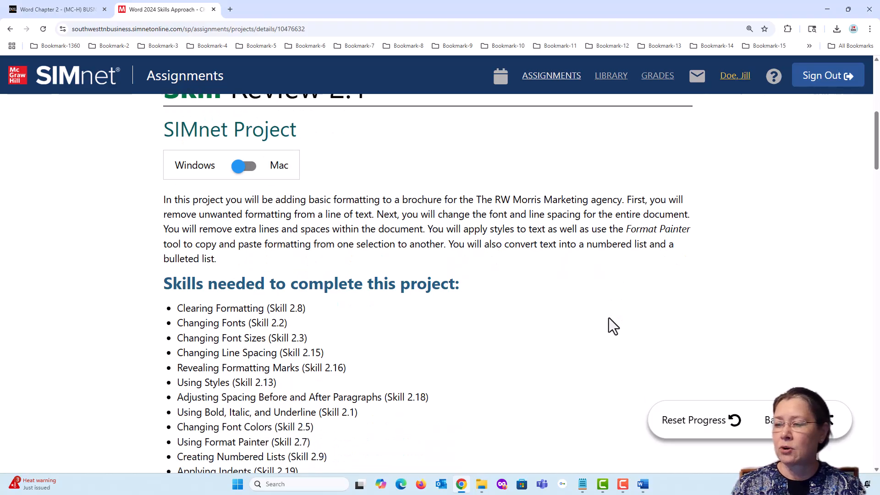
scroll(604, 317, down, 2)
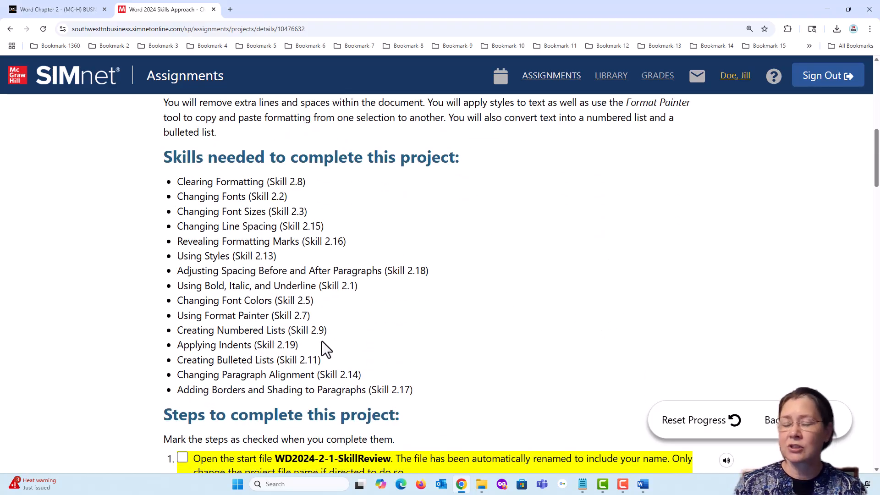
scroll(430, 358, down, 2)
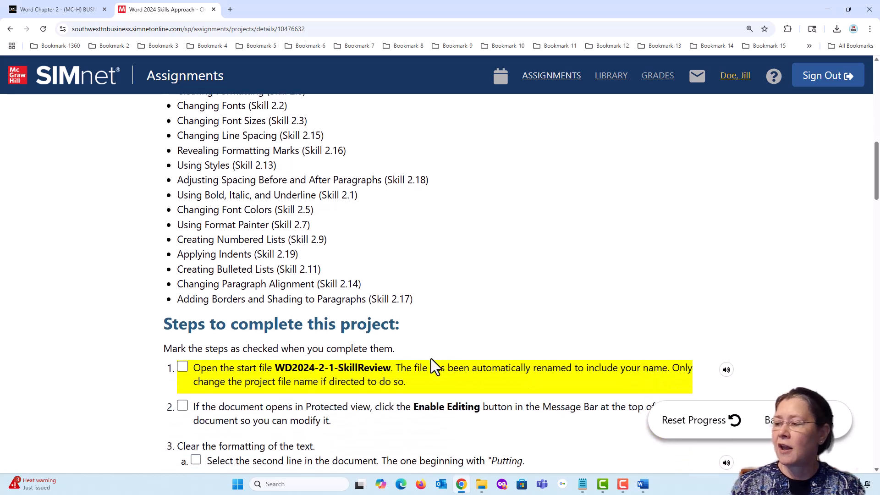
scroll(516, 305, down, 2)
scroll(513, 307, down, 1)
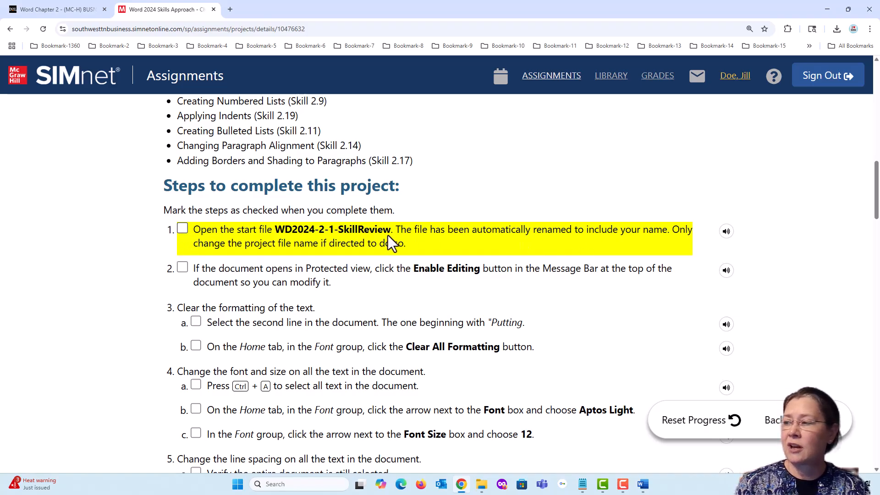
click(182, 229)
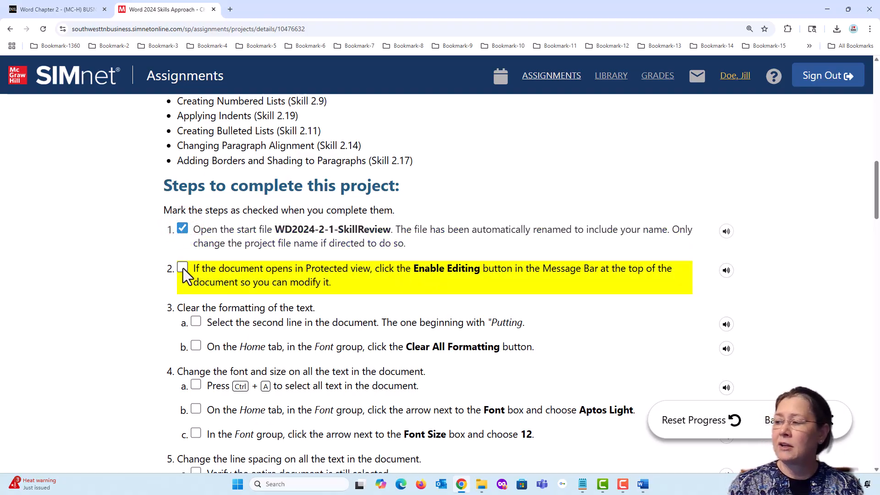
- Read the clear-formatting instructions, return to the Word document, and select the word Putting in the Commitment line
scroll(192, 288, down, 2)
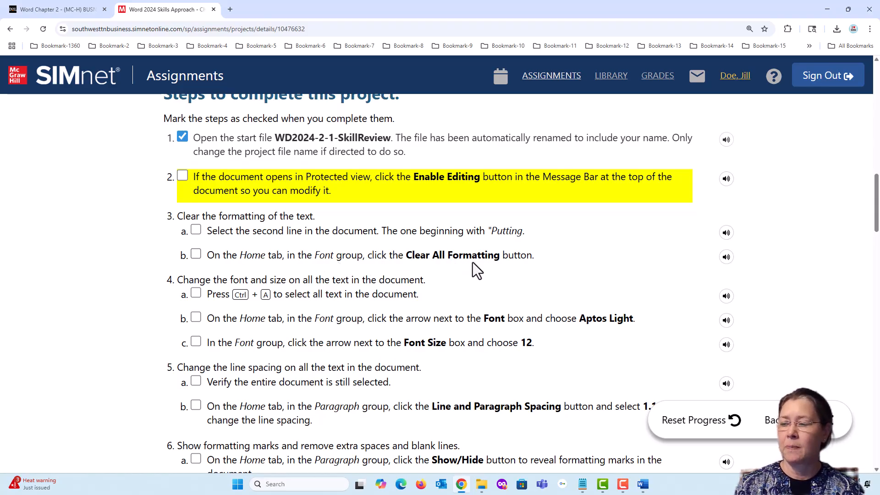
mouse_move(461, 488)
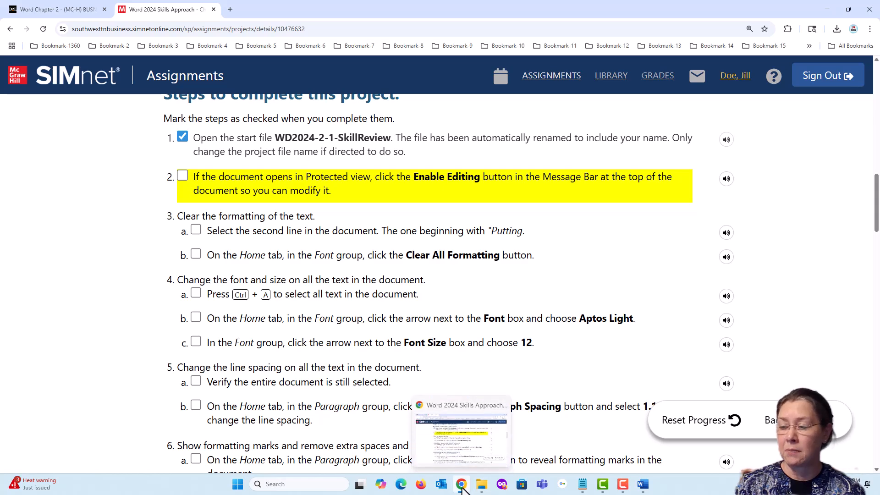
click(462, 485)
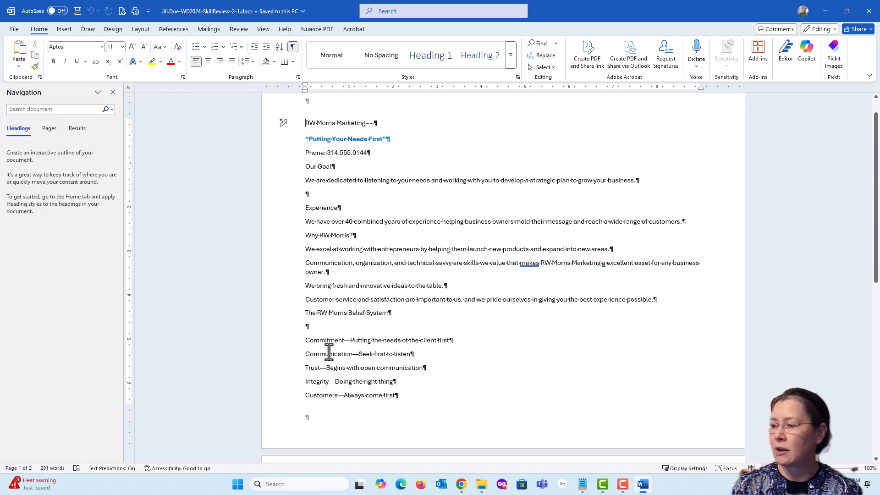
click(358, 340)
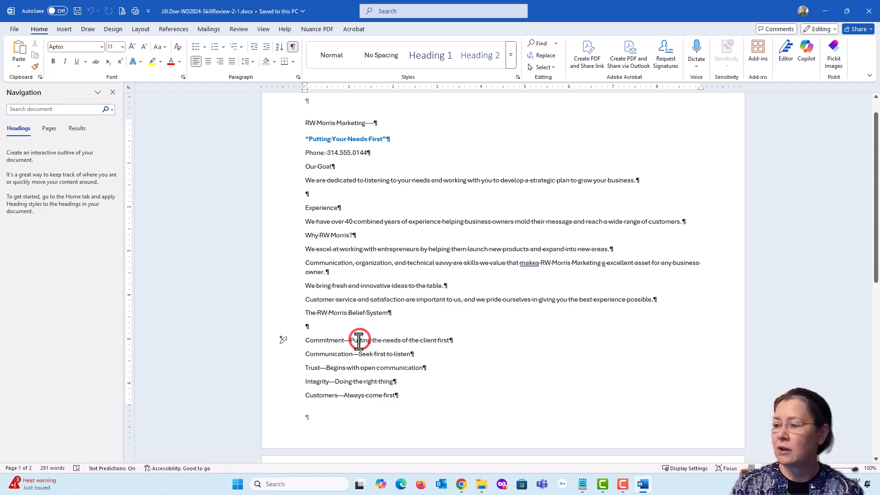
double_click(359, 339)
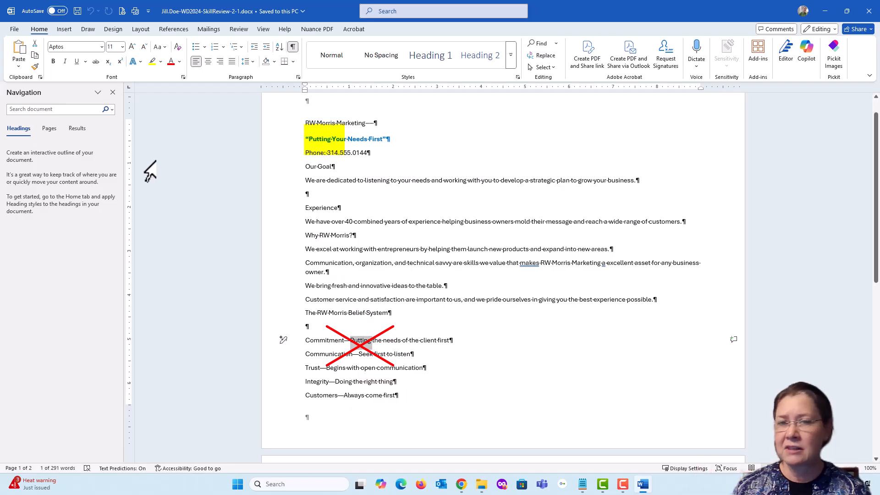
- Close the Navigation pane and place the cursor in the line "We bring fresh and innovative ideas to the table."
click(55, 110)
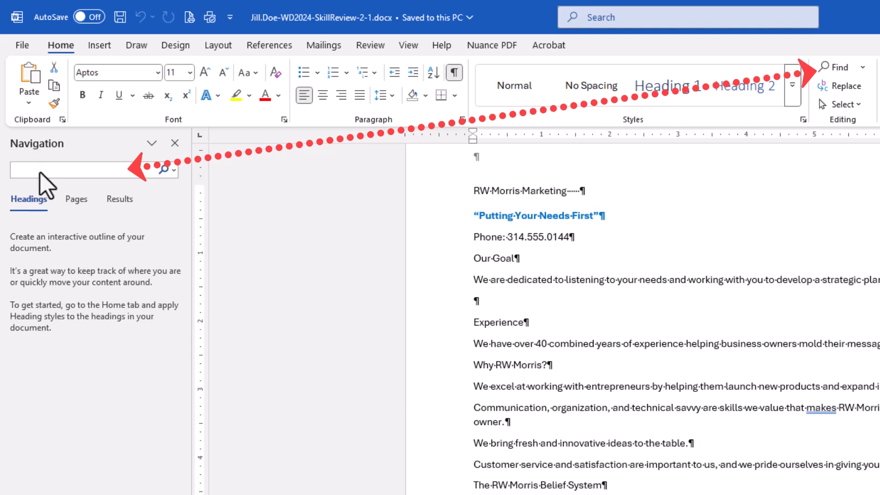
click(174, 143)
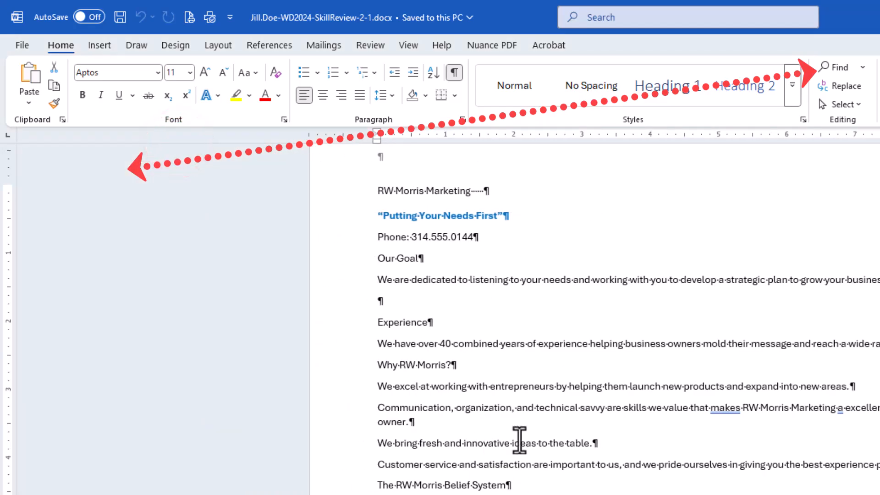
click(517, 443)
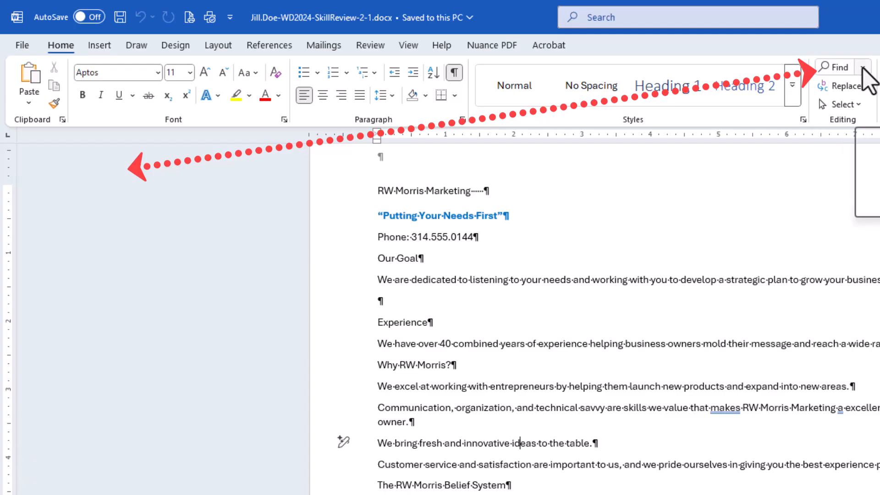
- Return to the beginning of the document and search it for the word Putting
click(834, 67)
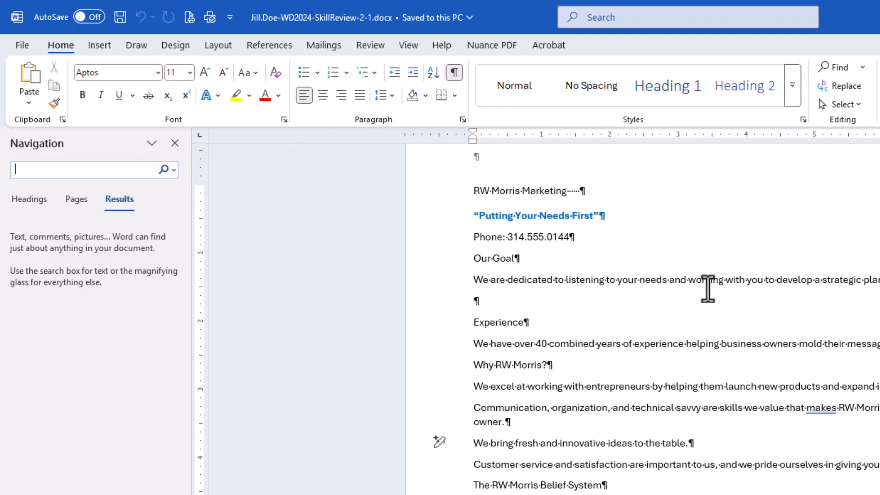
click(694, 343)
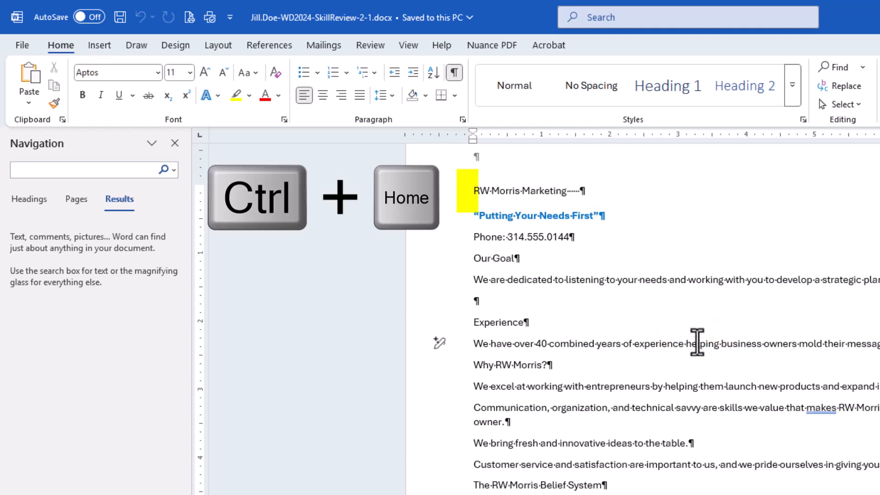
key(ctrl+Home)
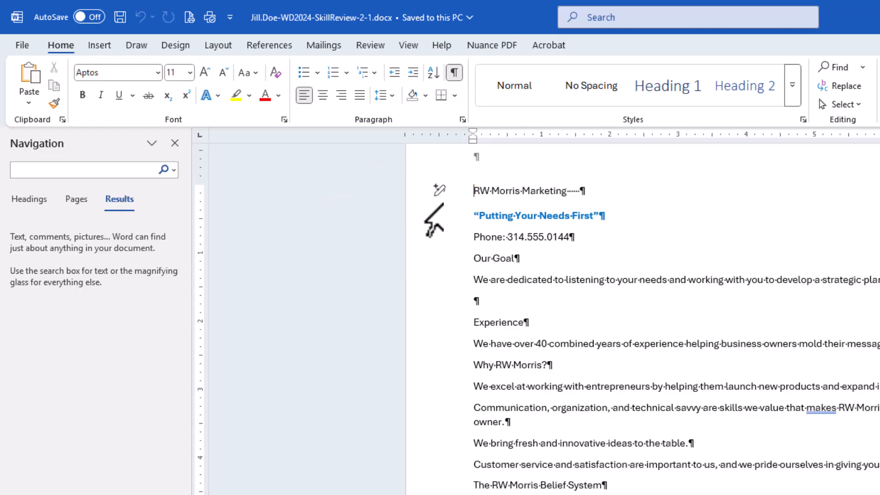
key(alt+Tab)
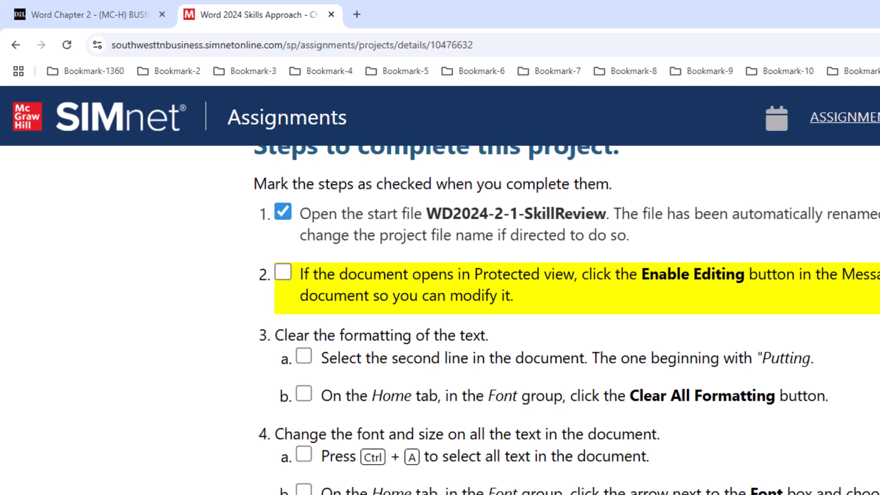
key(alt+Tab)
click(79, 168)
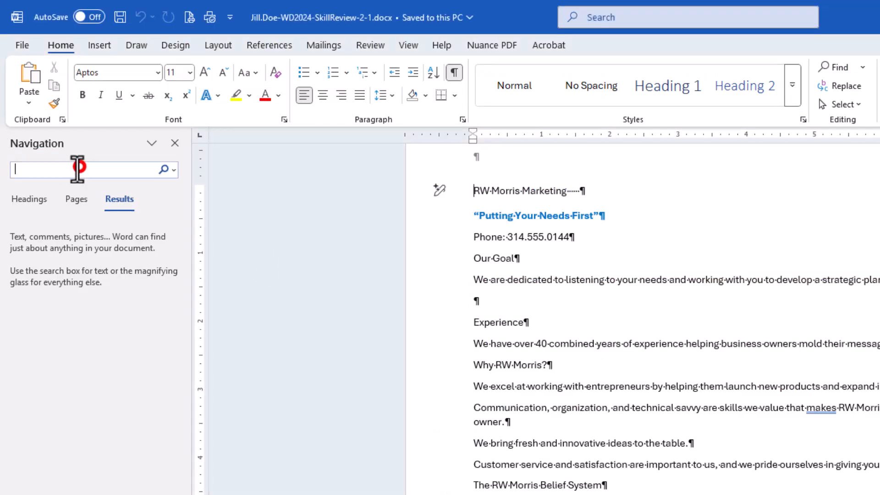
text(Puttin)
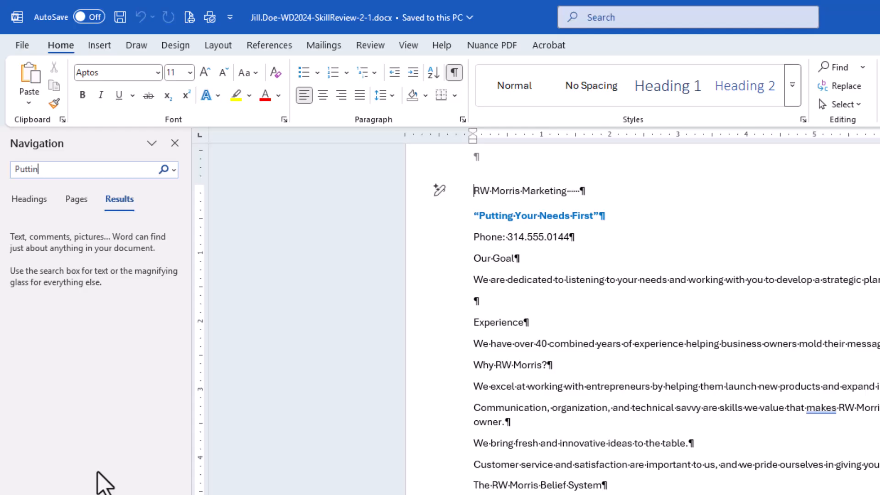
text(g)
key(Return)
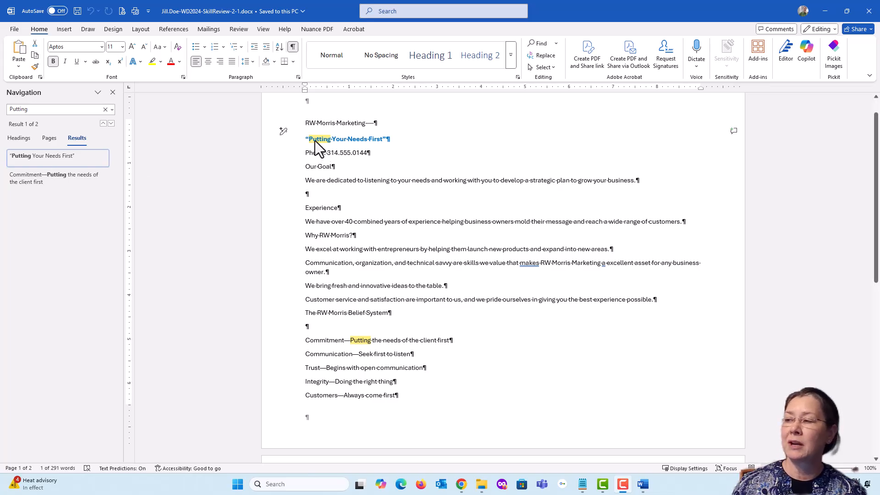
- Close the Navigation pane and select the whole second line, "Putting Your Needs First"
double_click(315, 141)
click(315, 142)
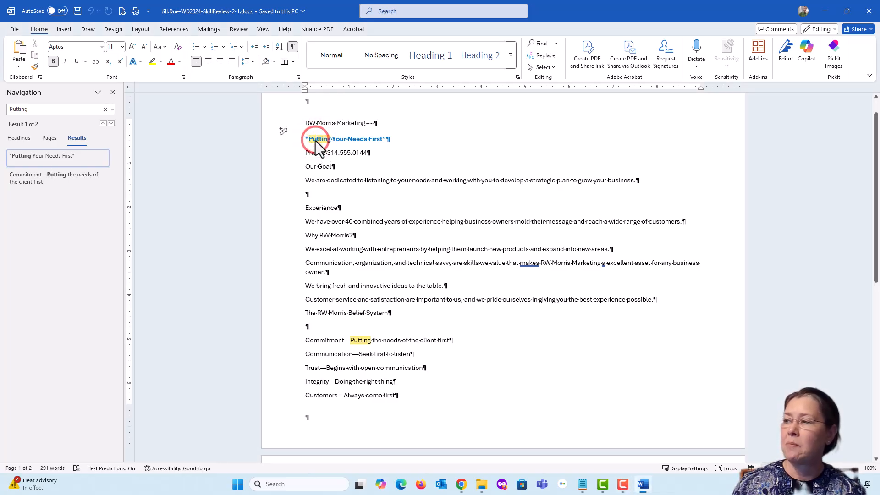
click(113, 93)
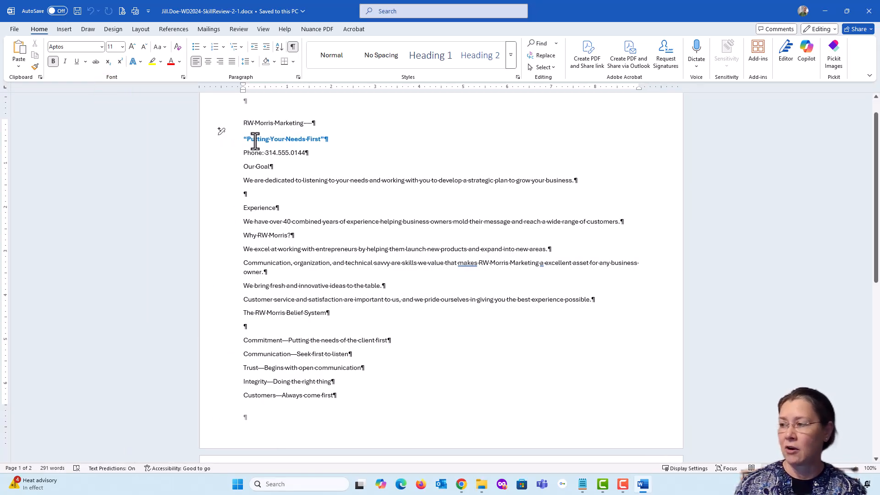
click(224, 138)
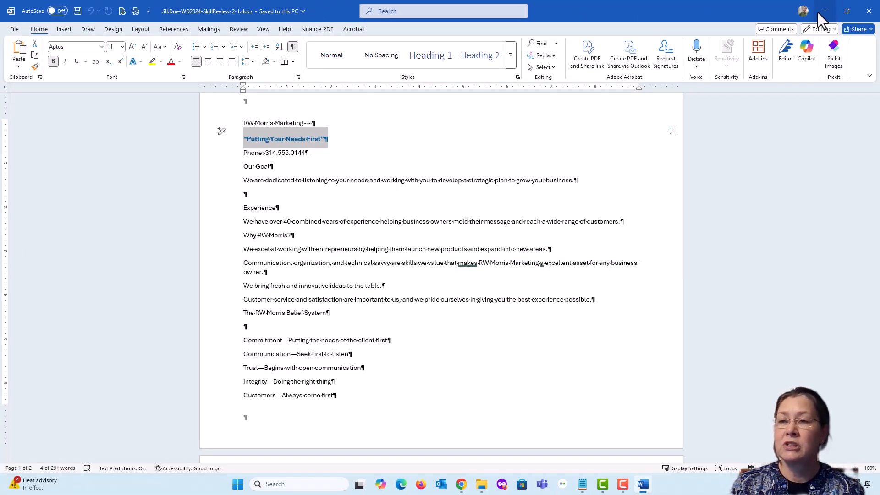
- Restore the Word window to a smaller size, inspect the collapsed Font group, and maximize the window again
click(847, 10)
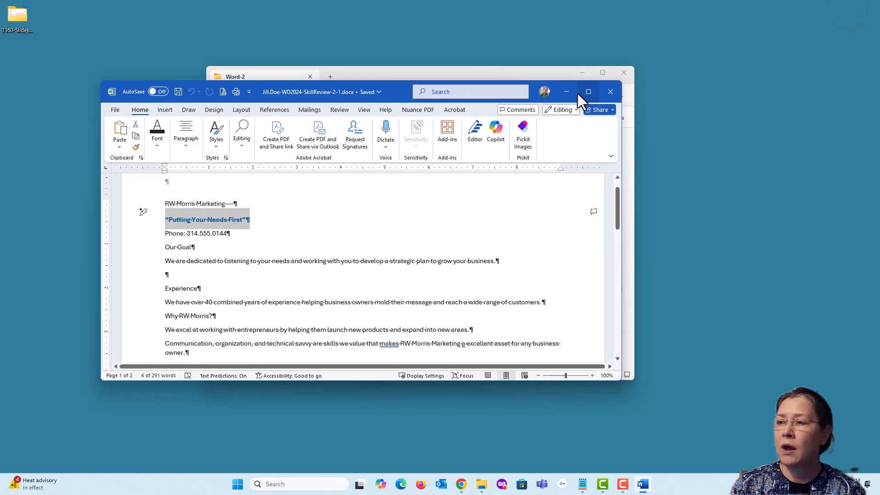
mouse_move(588, 96)
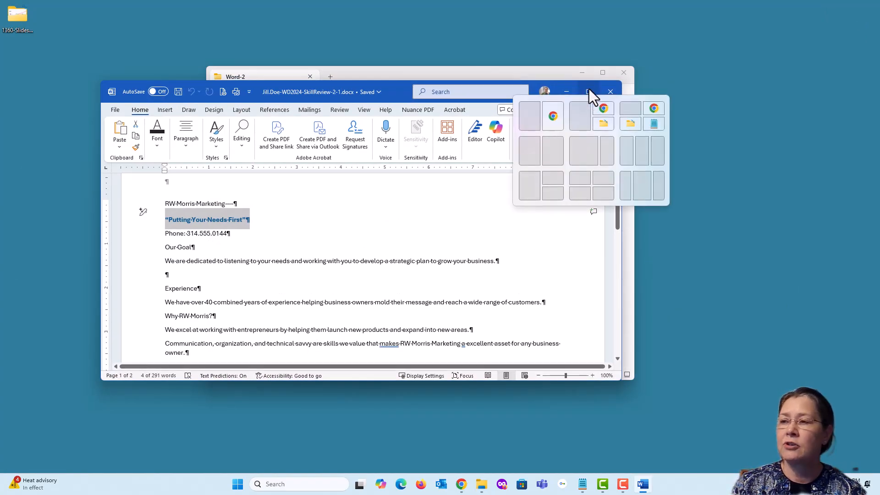
click(588, 91)
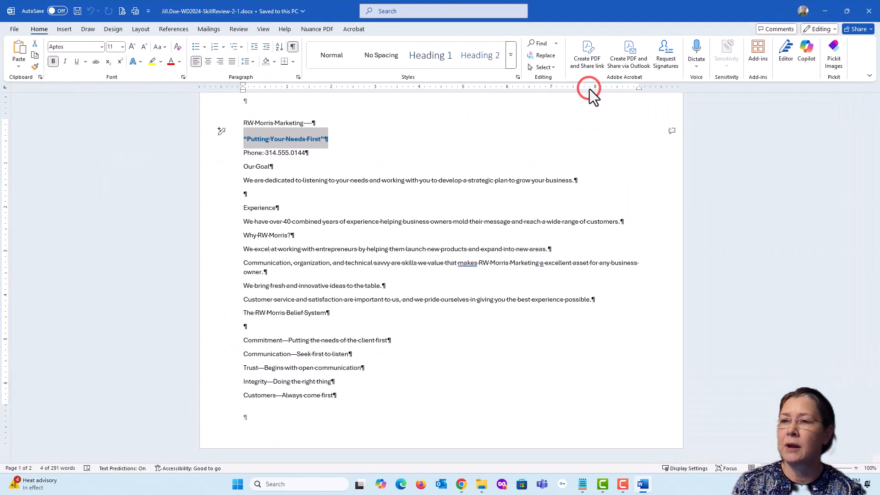
click(843, 11)
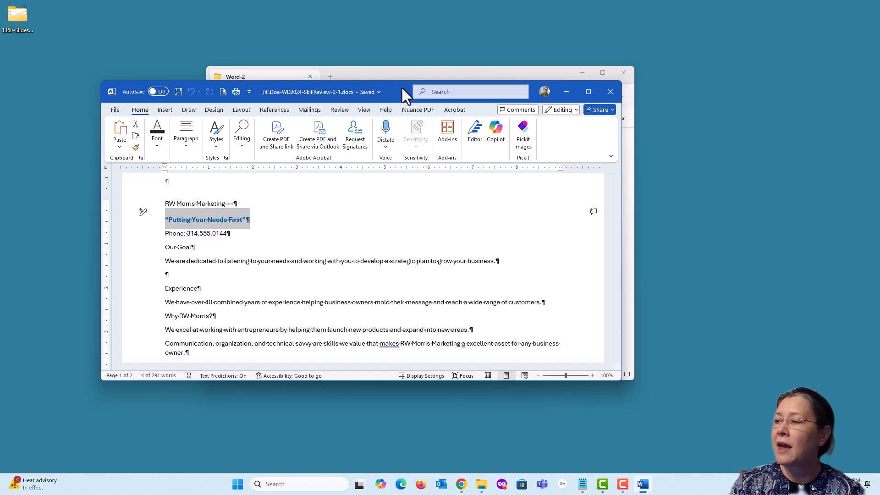
drag(402, 87, 422, 80)
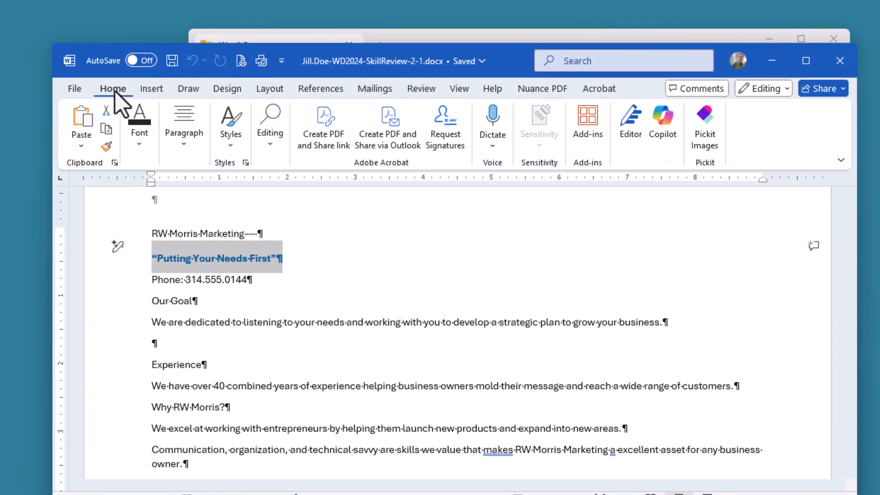
click(140, 147)
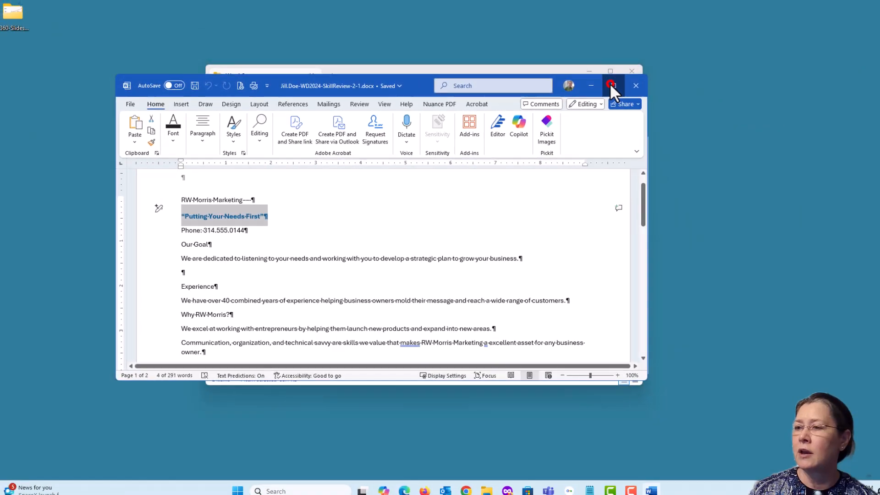
click(748, 67)
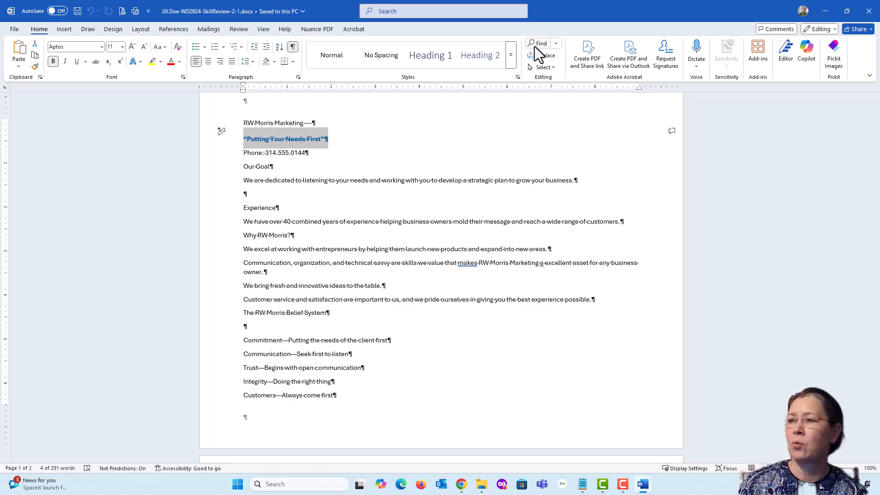
- Shrink the Word window to inspect the collapsed Editing group, widen it until the Font group expands, and maximize it
click(845, 10)
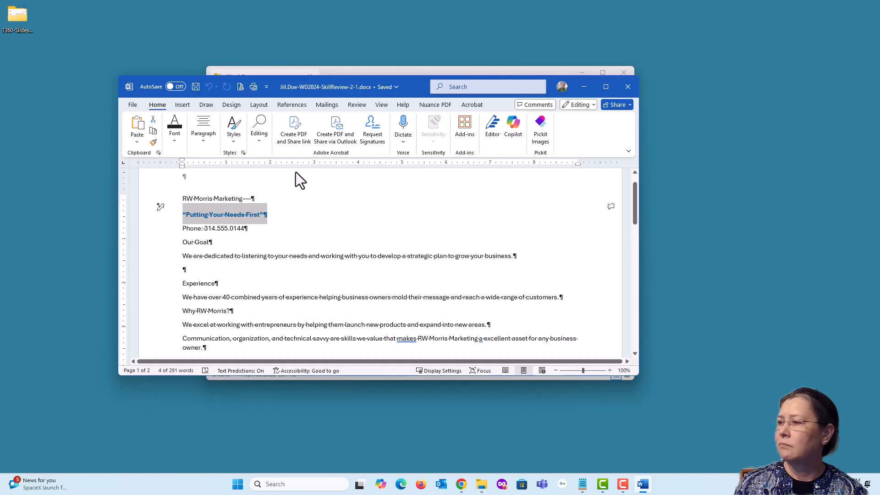
click(260, 141)
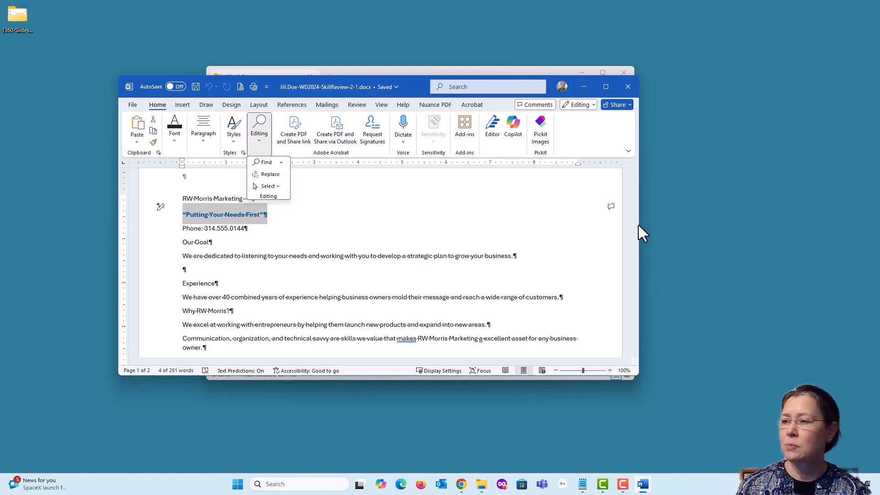
drag(639, 224, 788, 224)
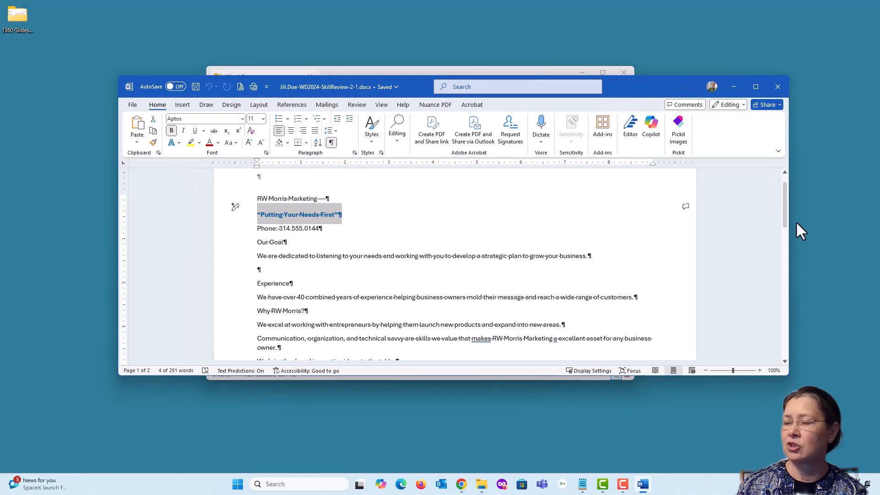
click(756, 86)
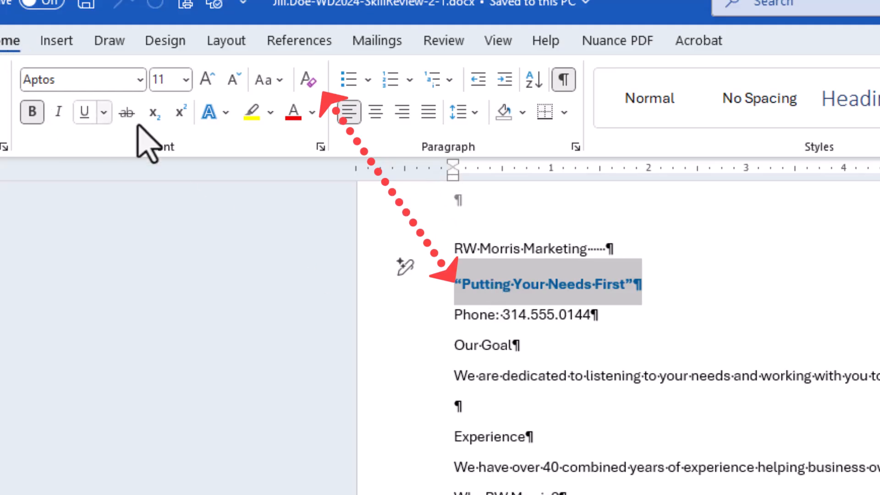
- Clear all formatting from the selected "Putting Your Needs First" line and undo the clearing
click(309, 80)
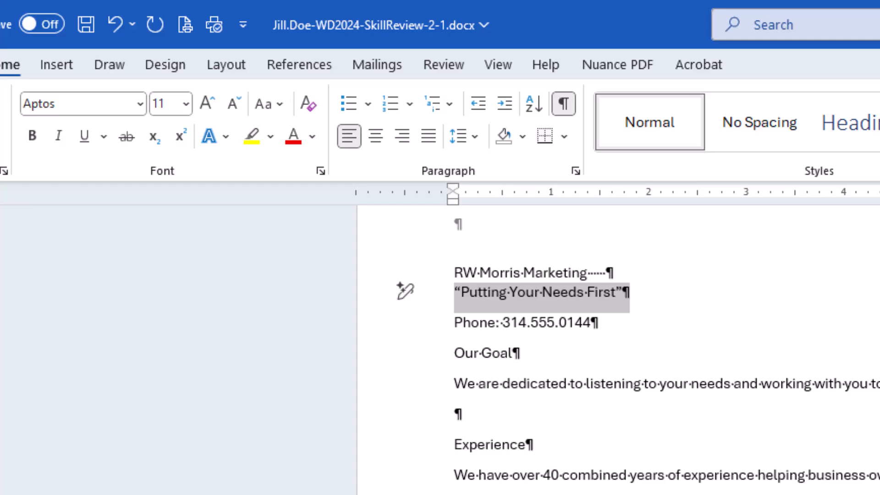
key(ctrl+z)
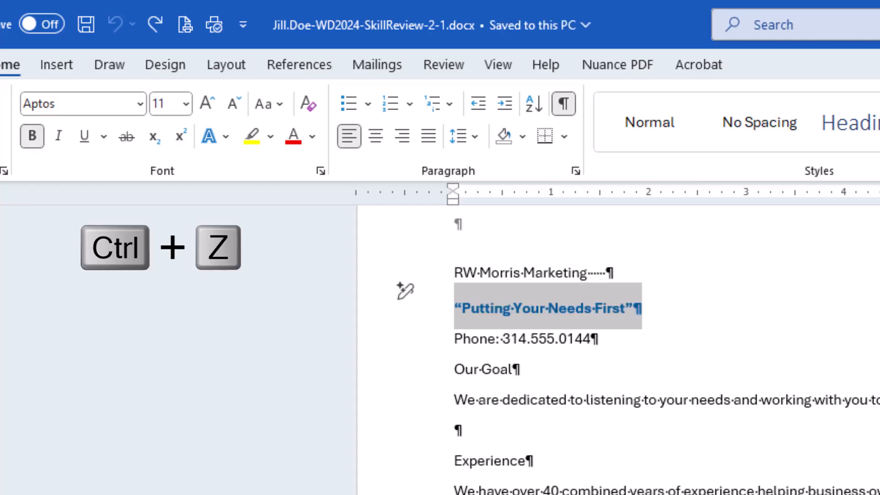
- Compare the font, size and bold settings of the "Putting Your Needs First" line with those of the surrounding lines
click(591, 340)
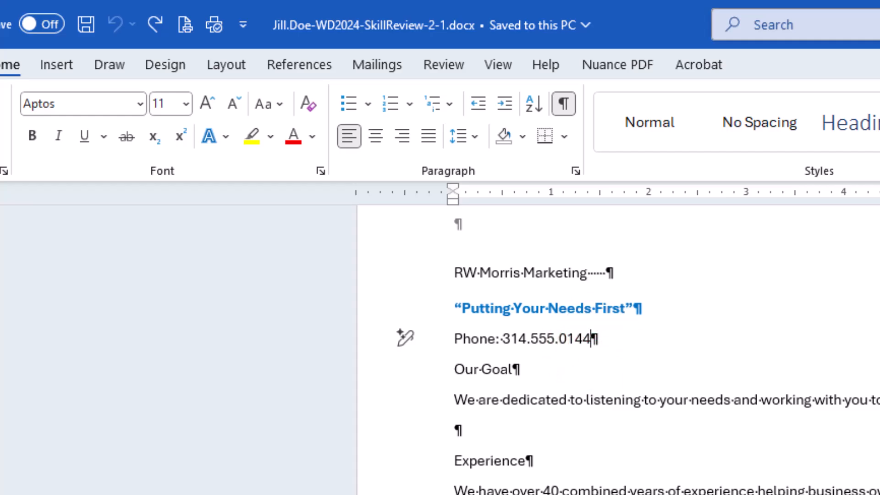
click(547, 306)
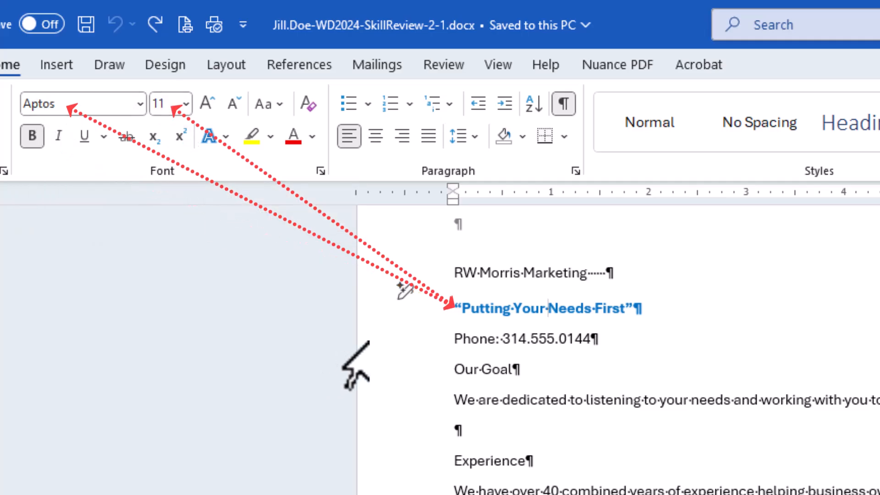
click(503, 403)
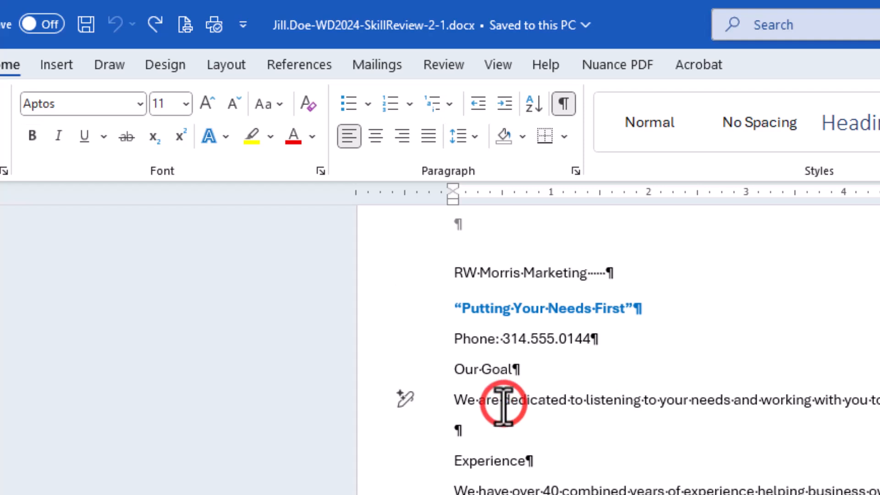
click(532, 308)
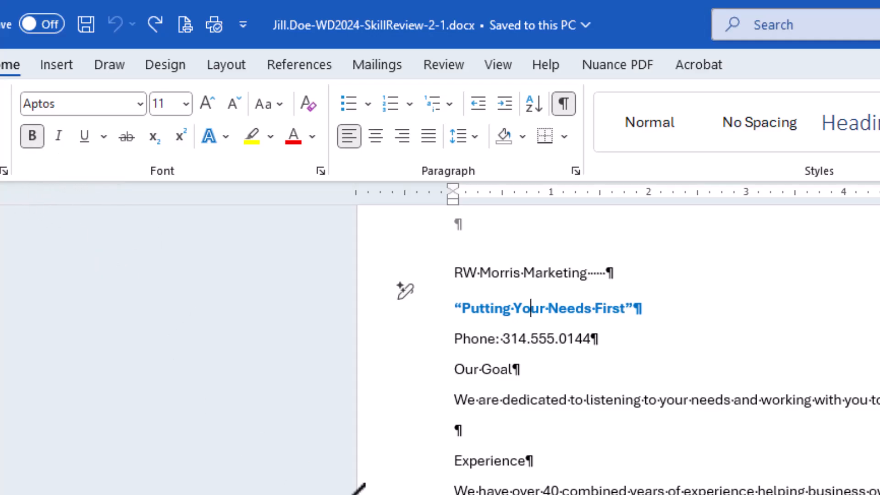
click(458, 493)
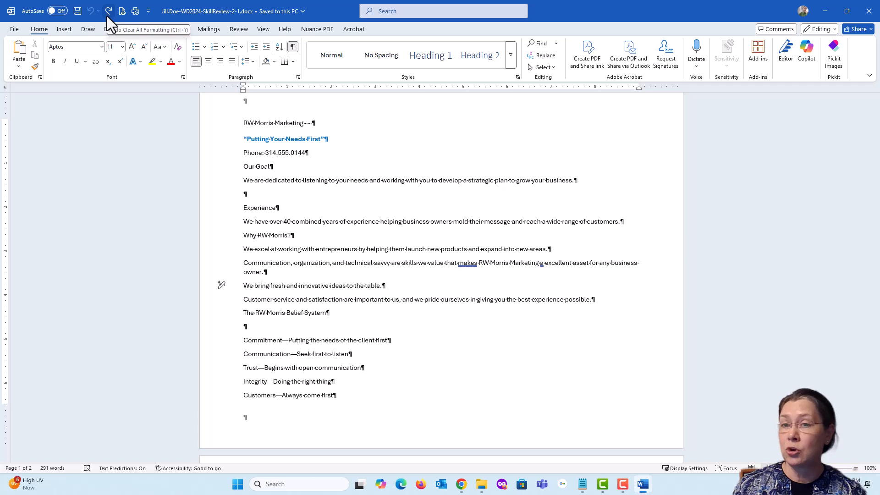
- Redo Clear All Formatting on the "Putting Your Needs First" line and deselect the text
key(ctrl+y)
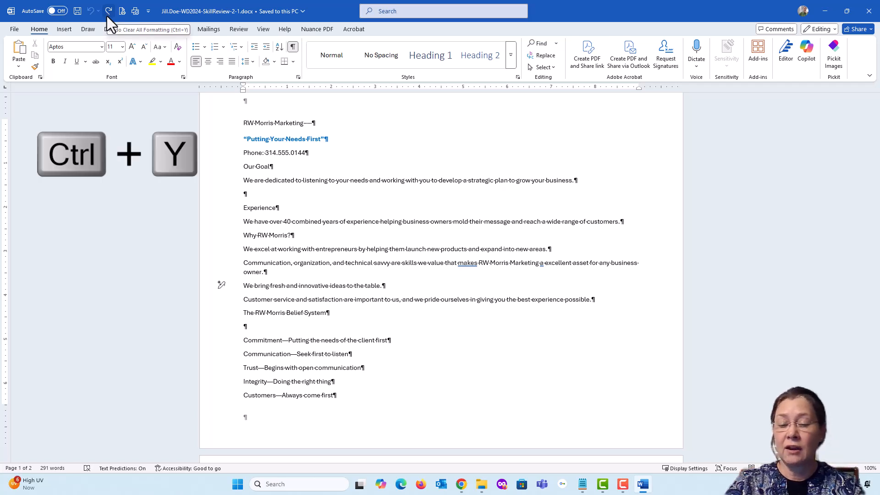
click(107, 15)
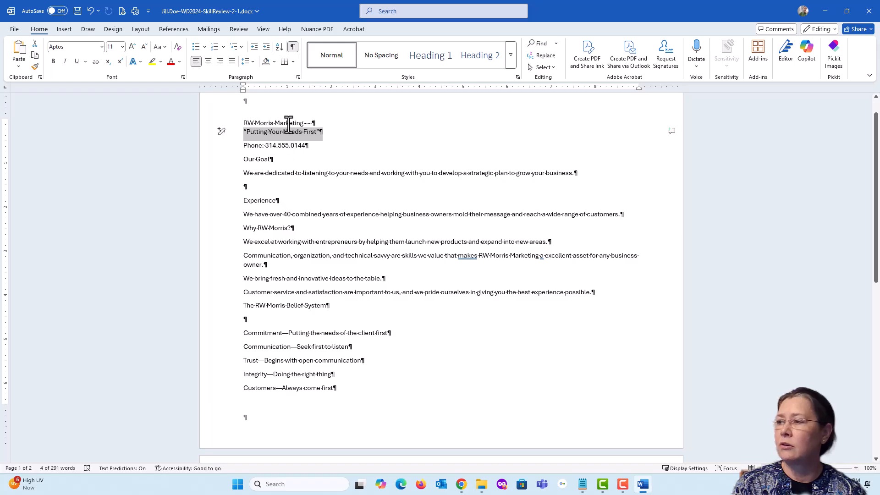
click(296, 151)
- Switch to the SIMnet project page in Chrome and mark instruction steps 2, 3a and 3b as completed
click(461, 484)
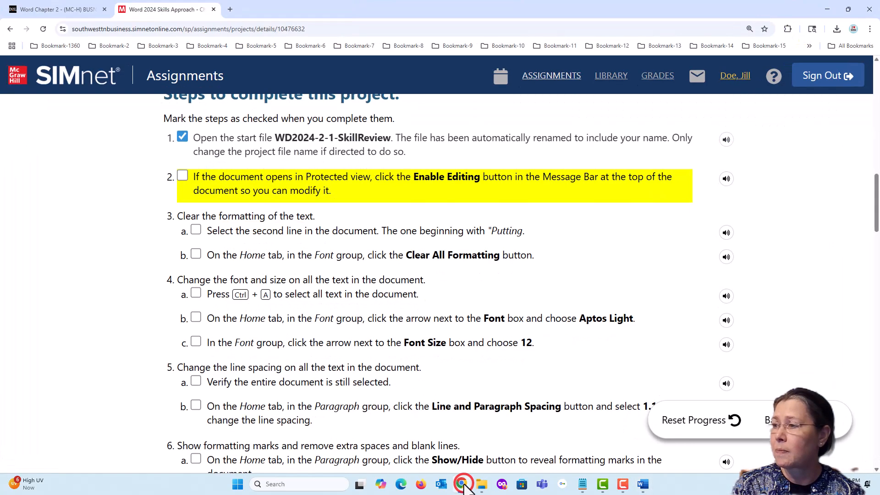
click(182, 177)
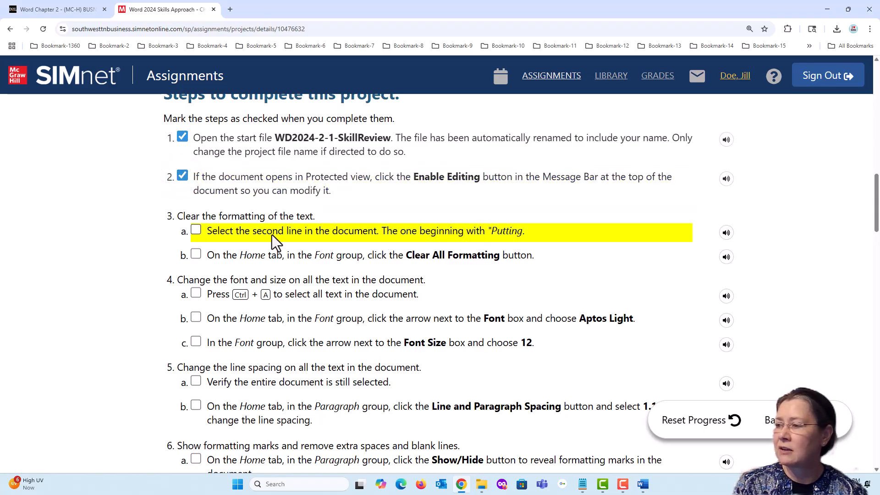
click(196, 230)
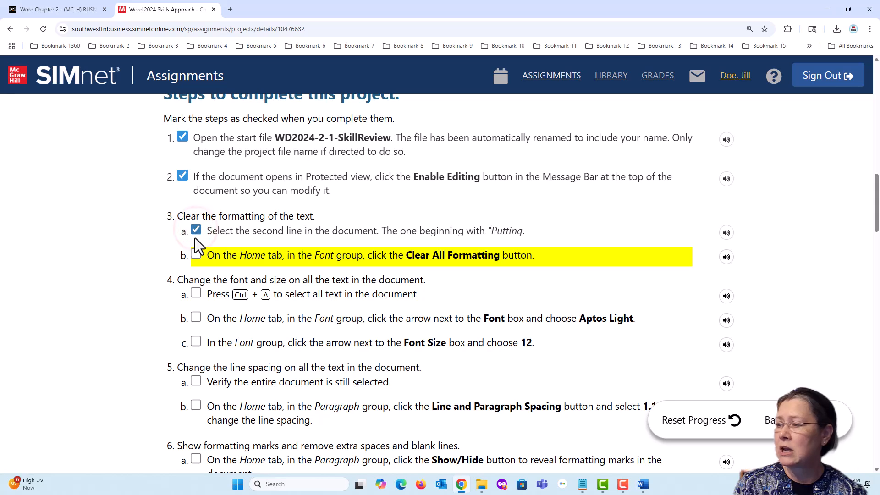
click(196, 254)
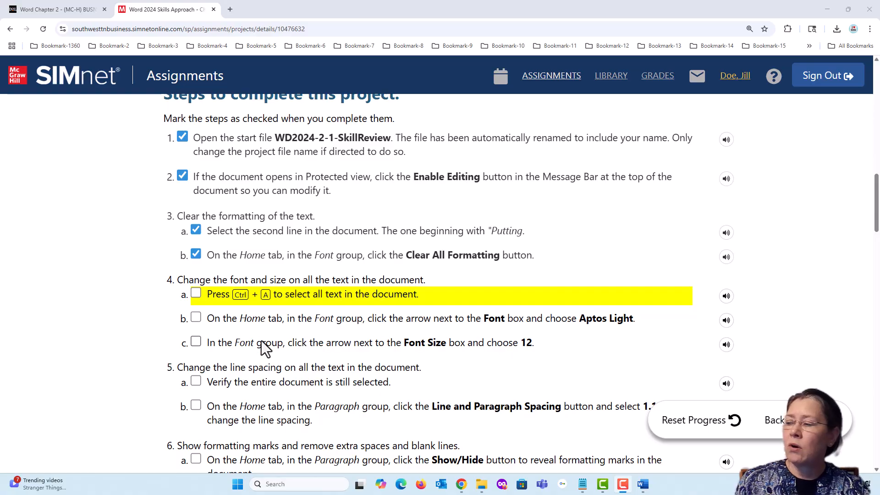
- Switch the project instructions to the Mac version and read its steps for selecting all text and changing the font
scroll(180, 301, up, 3)
scroll(180, 302, up, 7)
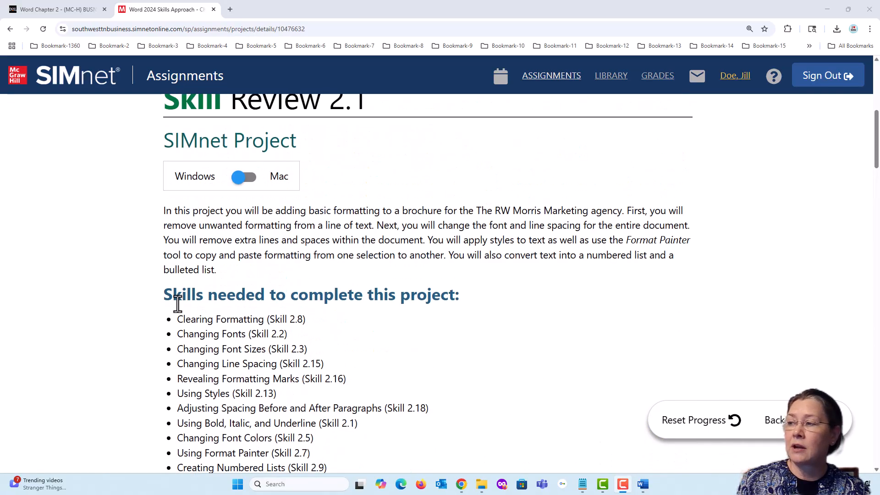
click(250, 178)
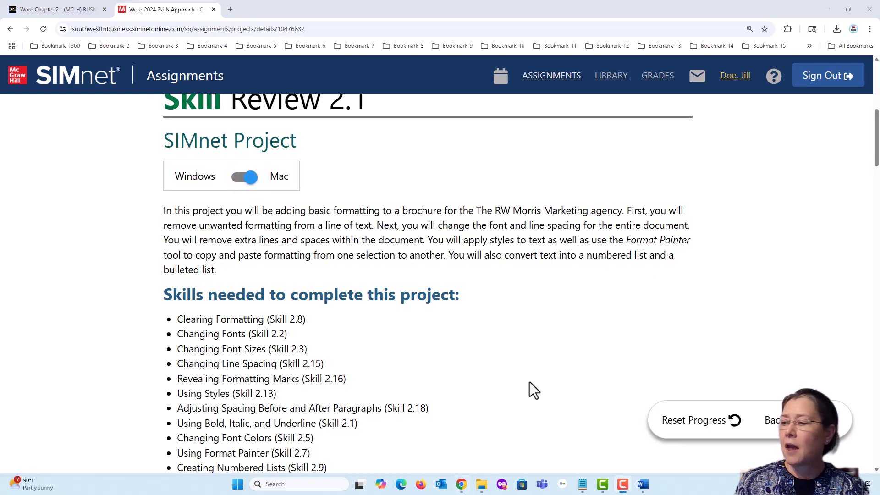
scroll(529, 381, down, 7)
scroll(489, 373, down, 3)
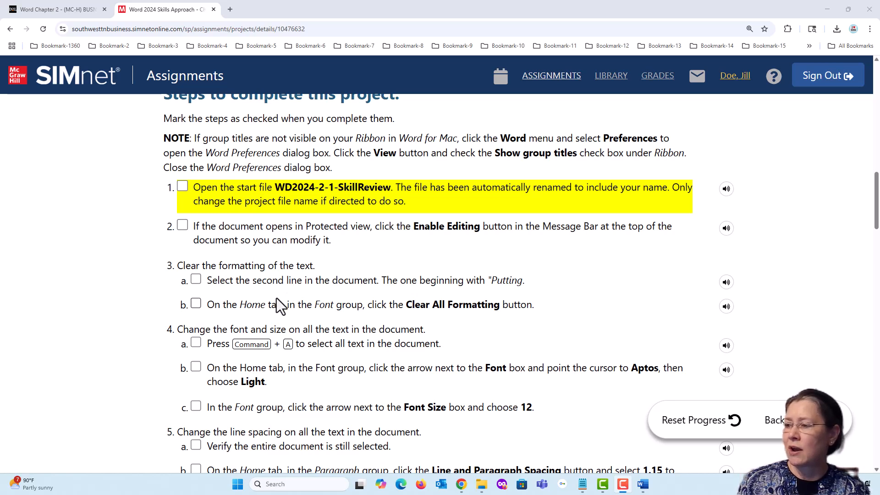
scroll(282, 243, down, 2)
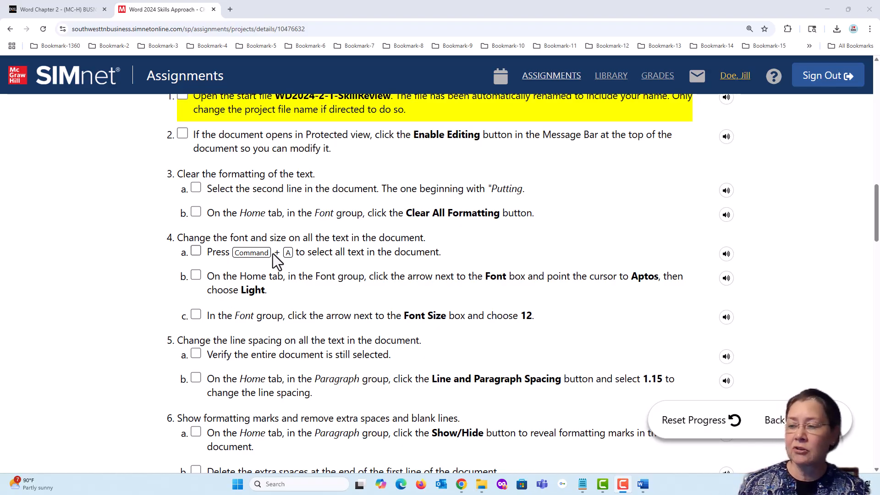
- Switch the instructions back to the Windows version and mark steps 1, 2, 3a and 3b as completed
scroll(300, 292, up, 8)
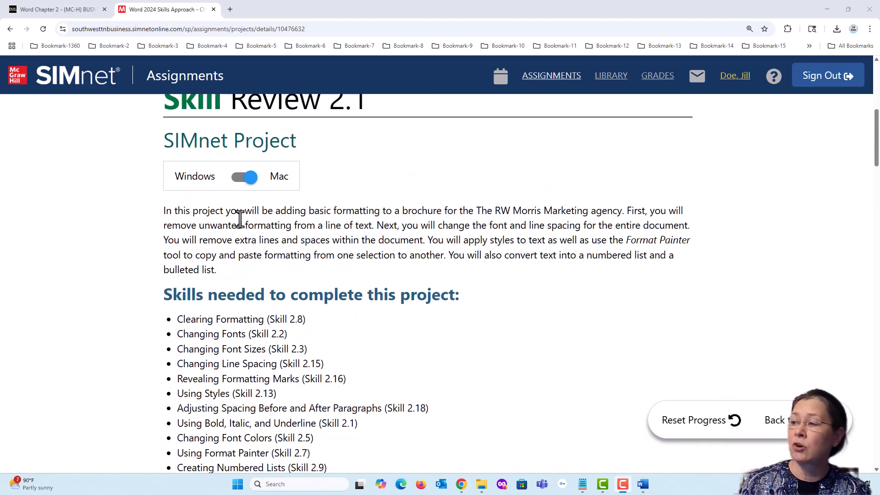
click(235, 180)
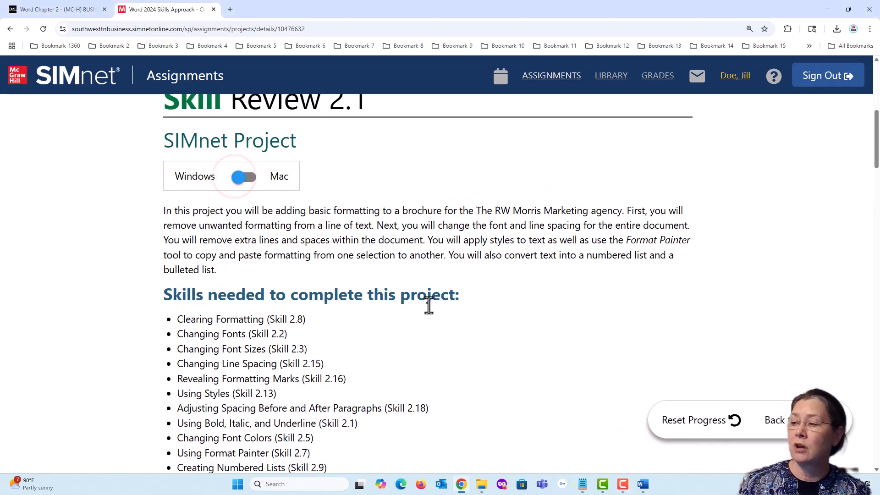
scroll(432, 306, down, 10)
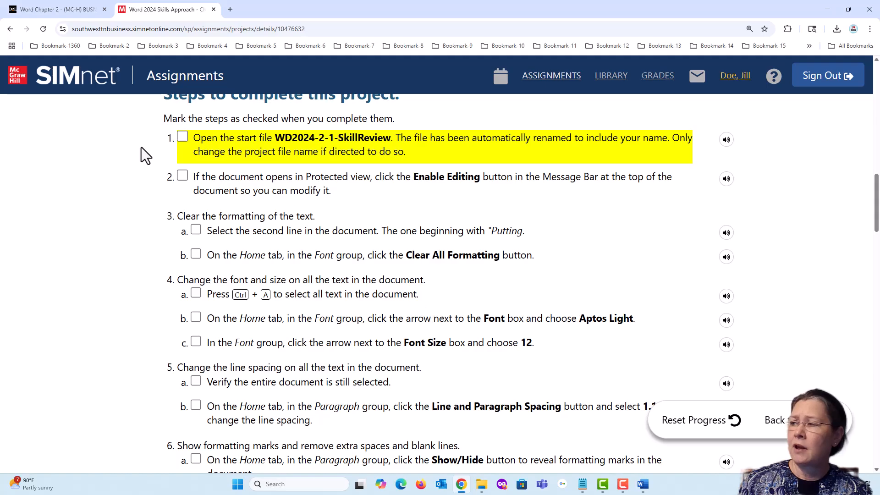
click(182, 137)
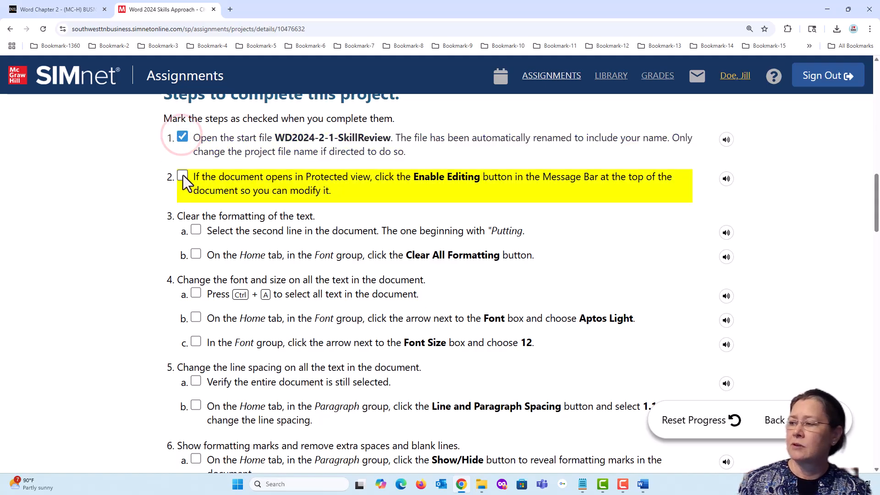
click(183, 175)
click(196, 230)
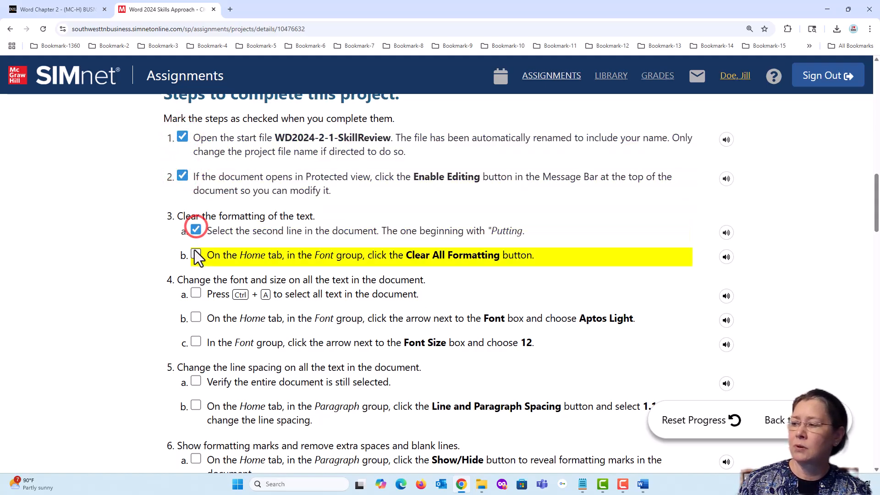
click(196, 254)
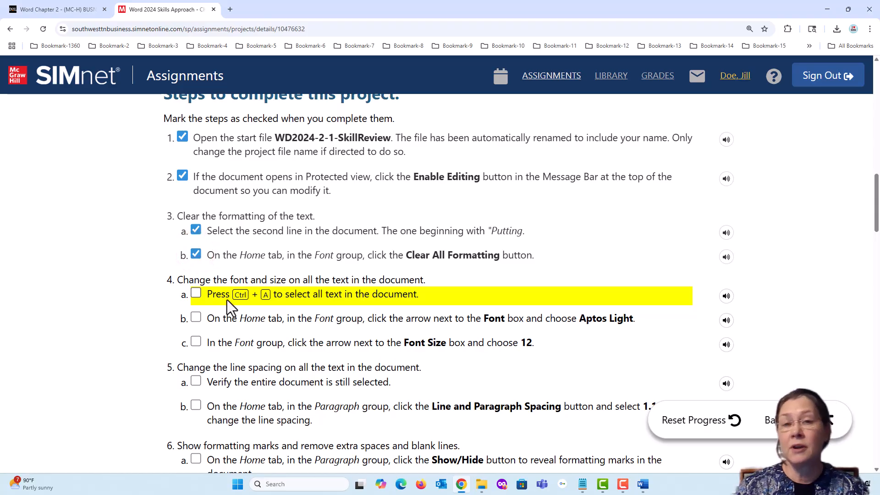
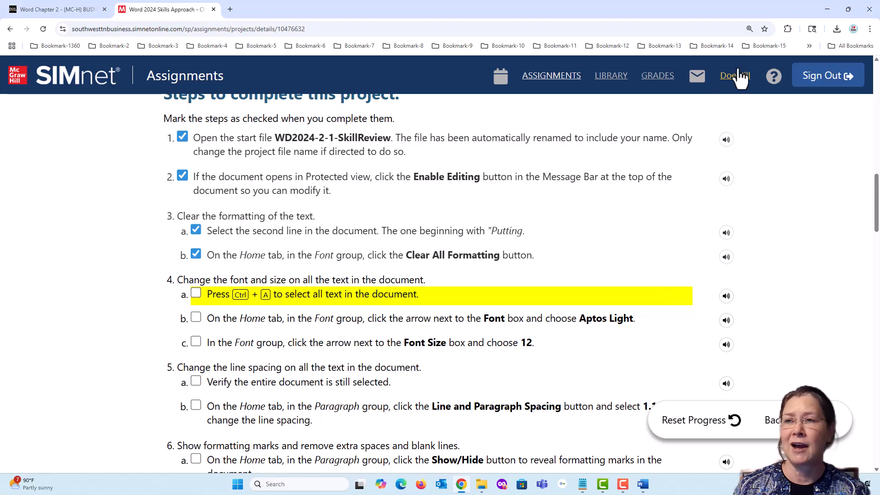
- Switch to the brochure in Word, select all of its text and check the selection through the second page
click(827, 7)
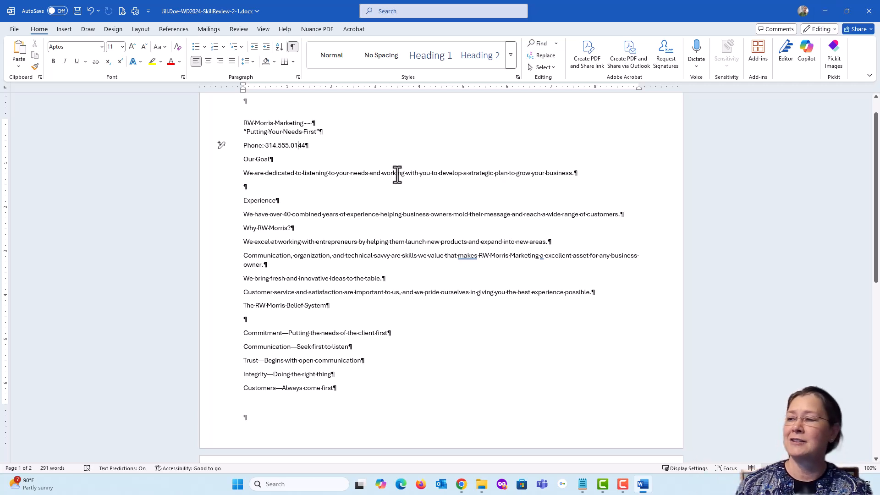
click(378, 173)
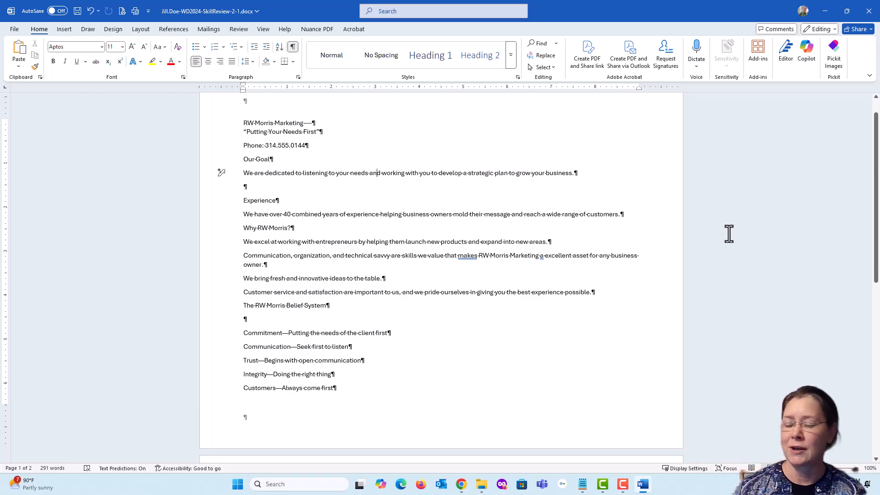
click(323, 172)
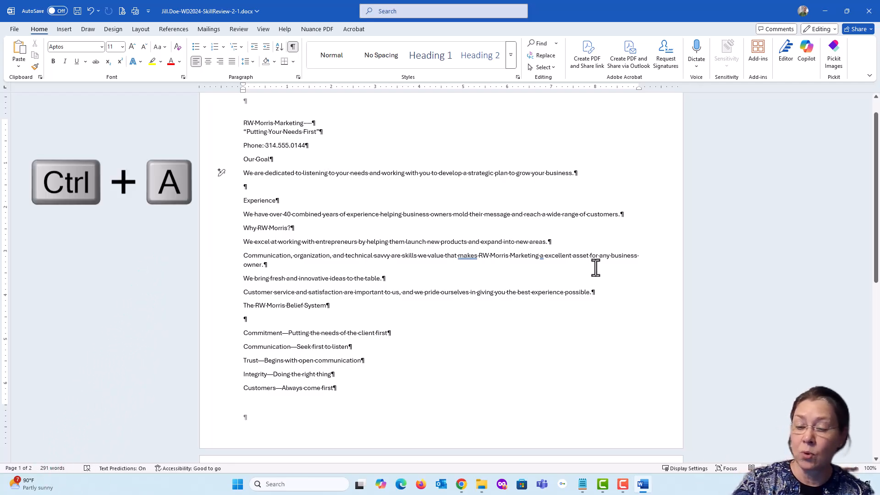
key(ctrl+a)
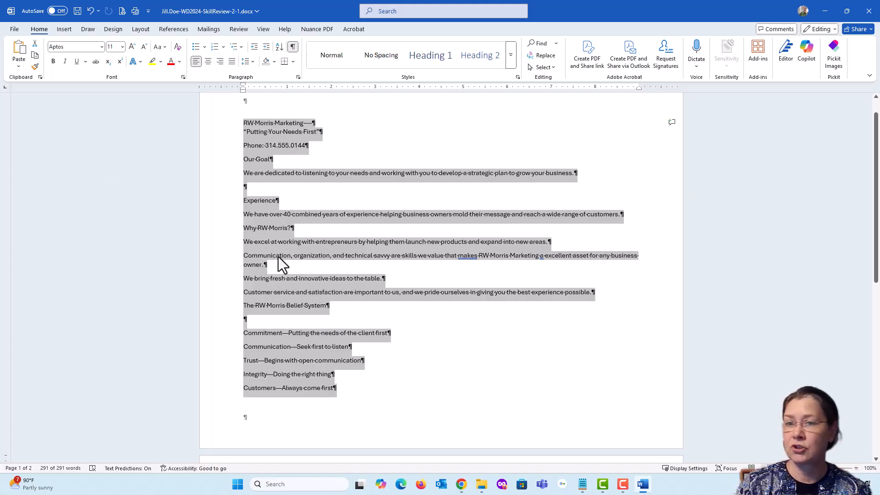
scroll(281, 263, down, 8)
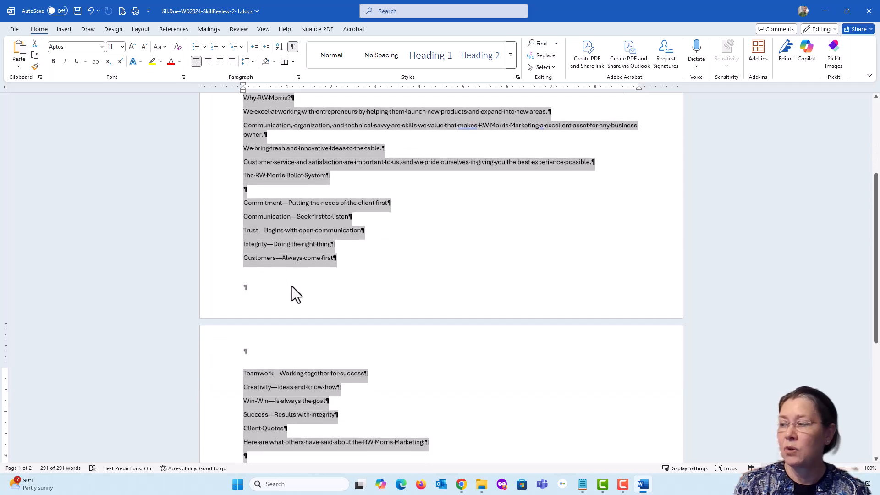
scroll(292, 288, down, 2)
scroll(293, 289, down, 2)
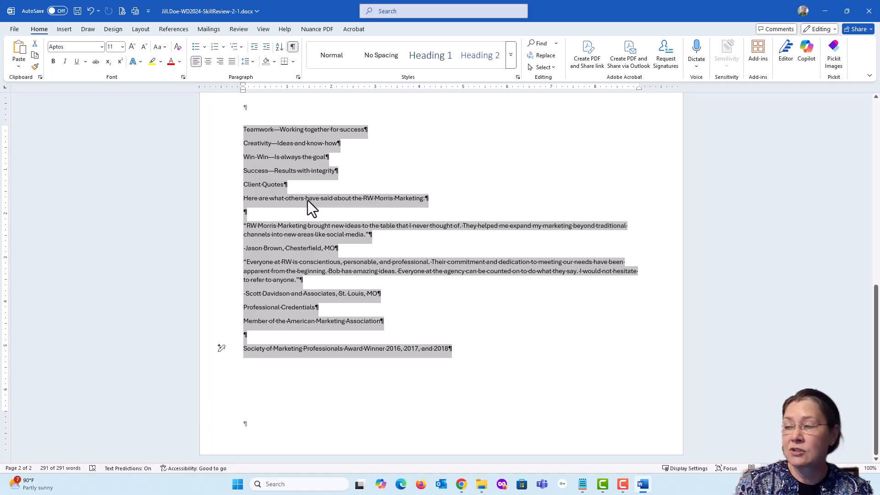
- Replace the whole selected document text with "abc" and undo the replacement
scroll(289, 215, up, 7)
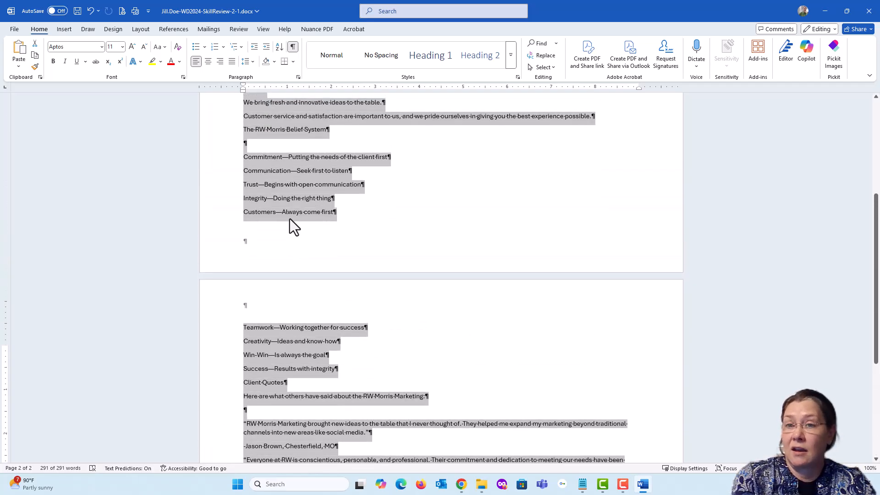
scroll(290, 221, up, 2)
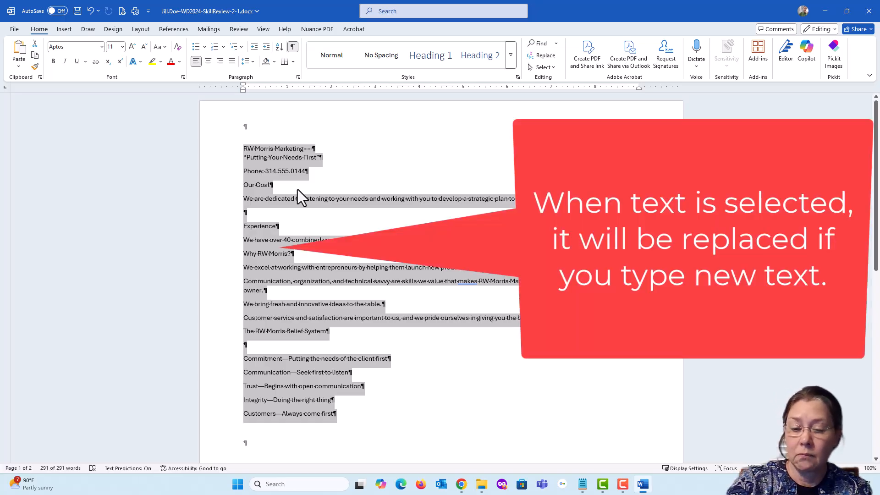
text(abc)
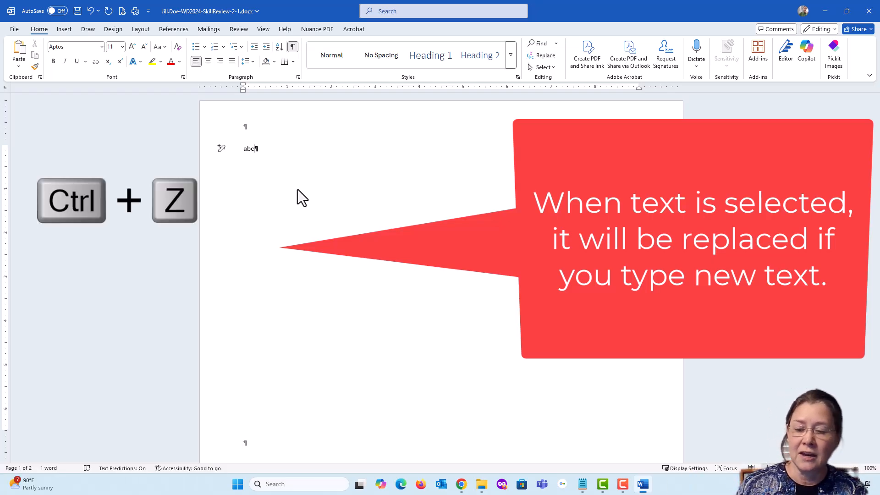
key(ctrl+z)
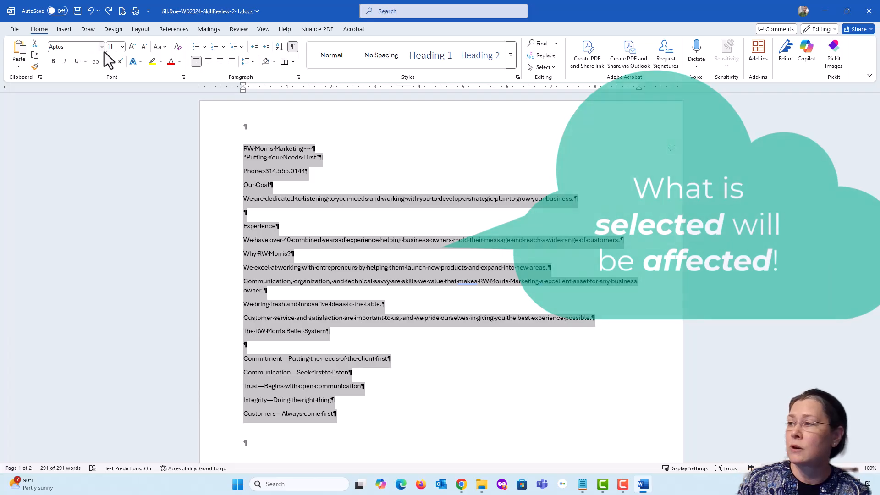
- Set the font of all the selected text to Aptos Light and check the font on several lines
click(102, 48)
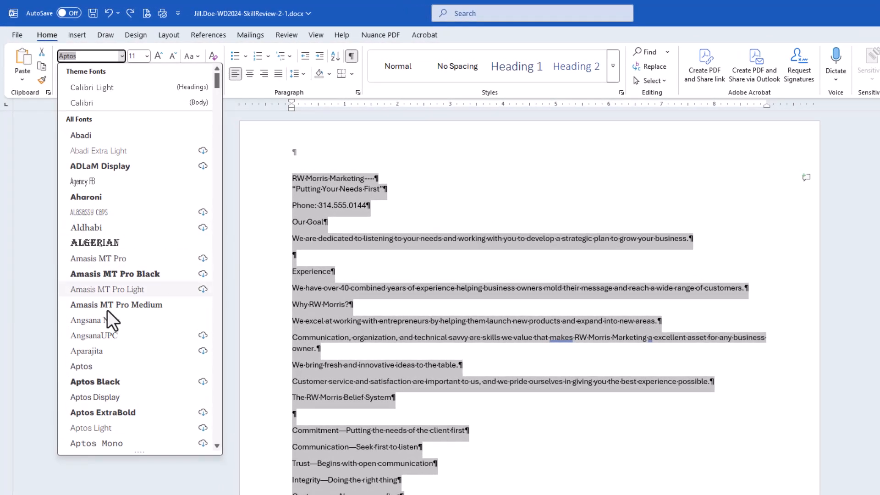
scroll(120, 332, down, 1)
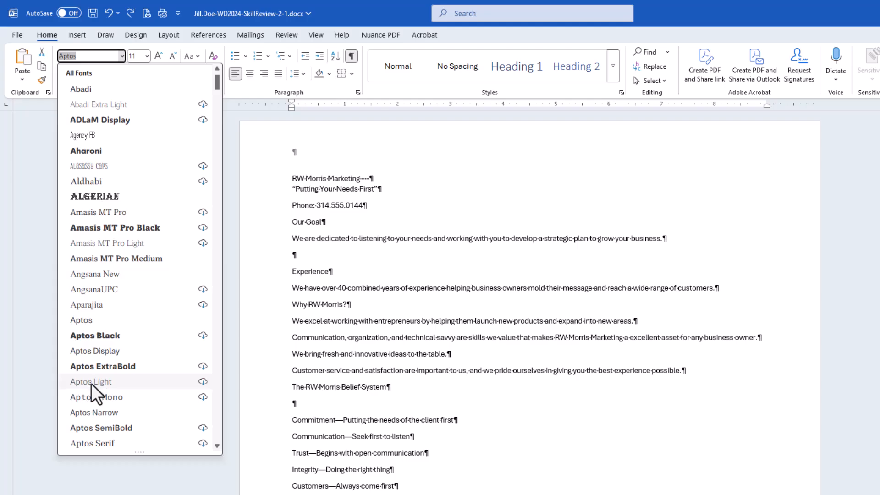
click(91, 383)
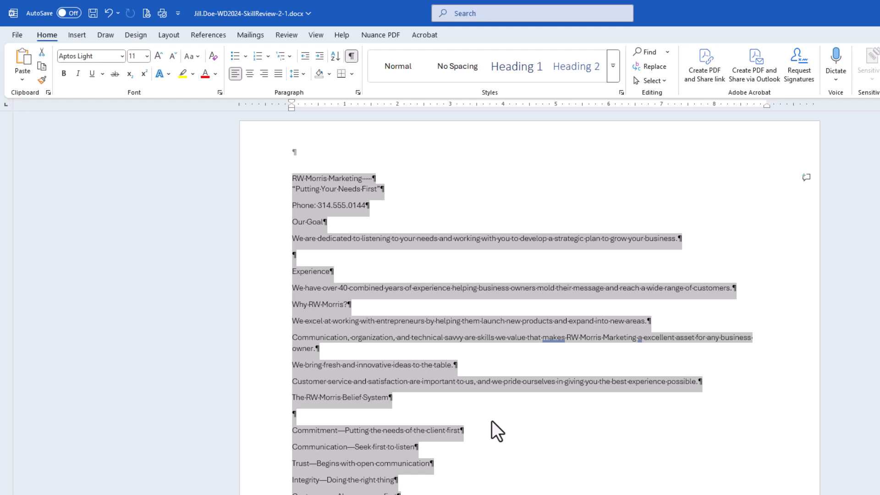
click(342, 322)
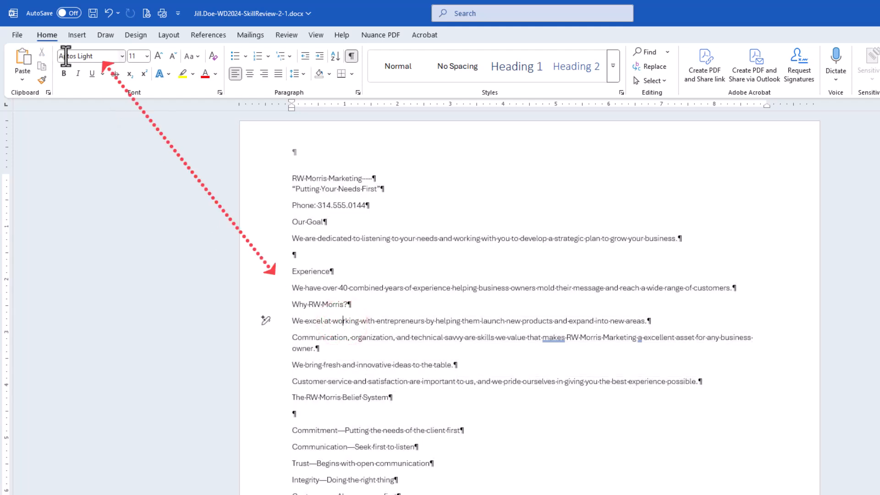
click(351, 288)
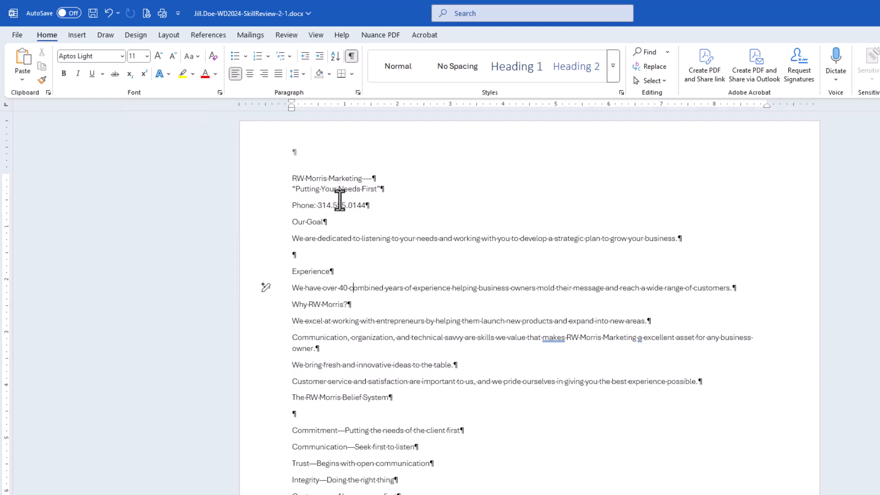
click(346, 184)
click(349, 477)
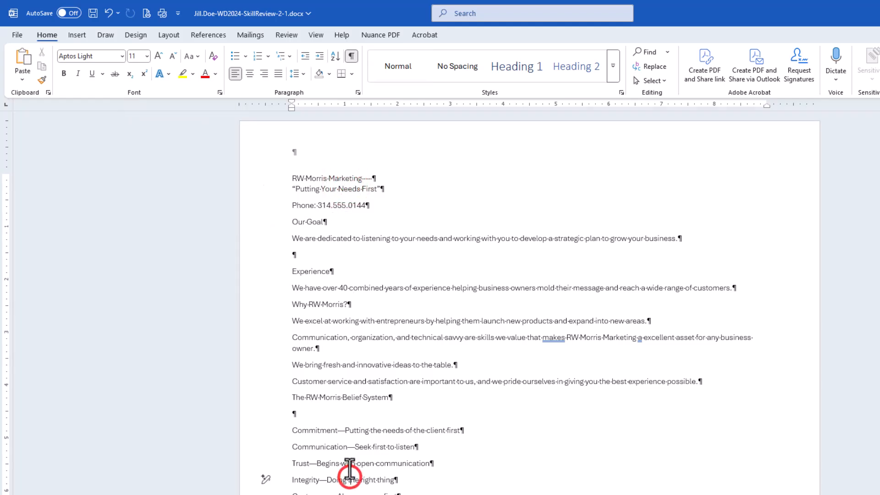
click(330, 287)
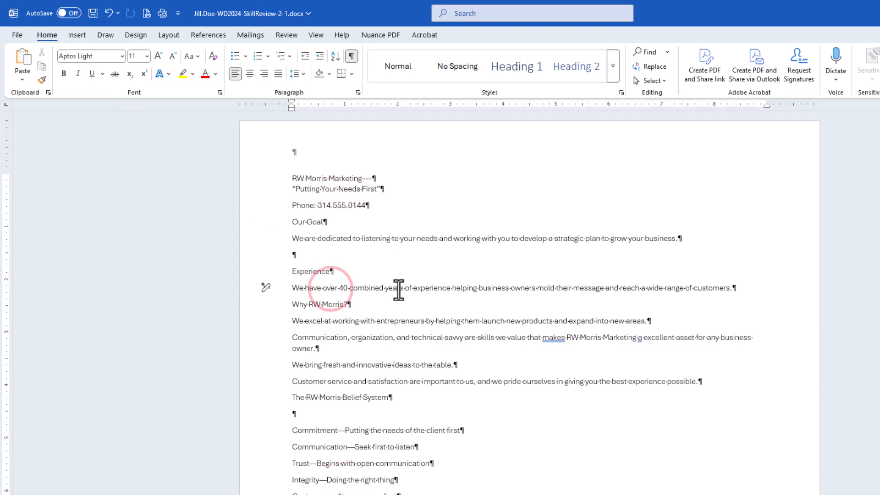
- Select the entire document again, set its font size to 12 and deselect the text
key(ctrl+a)
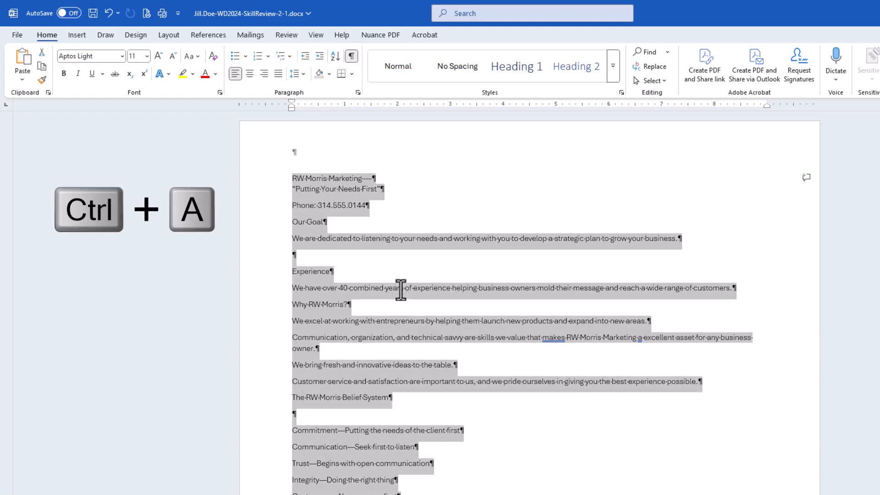
click(147, 55)
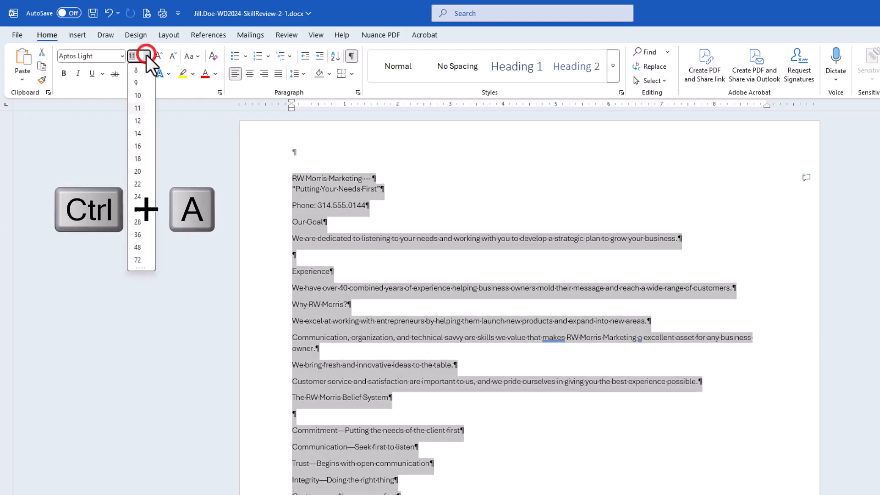
click(139, 120)
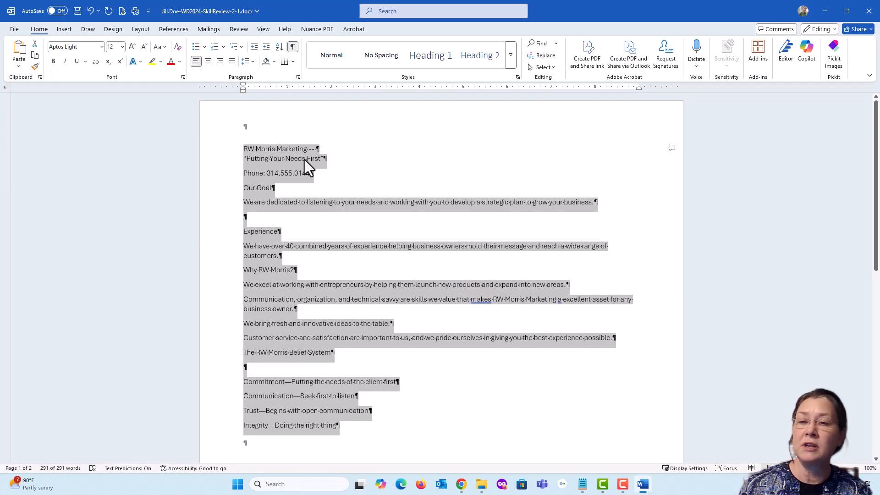
click(329, 147)
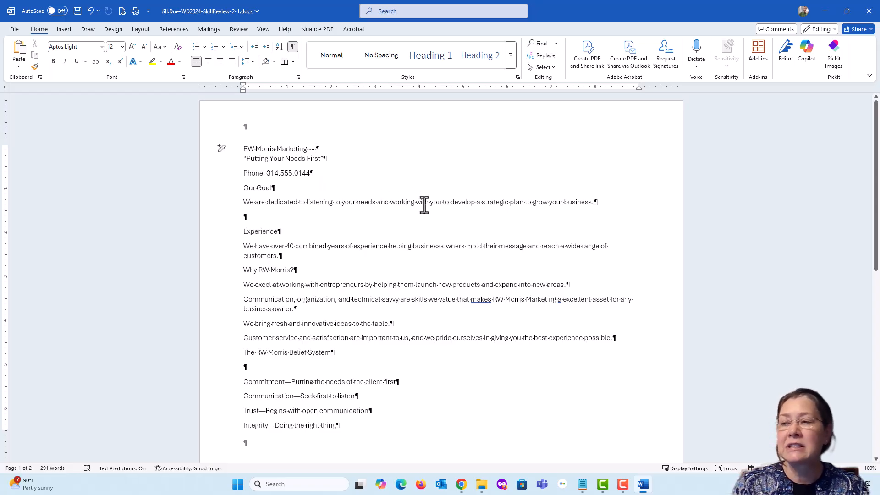
click(450, 202)
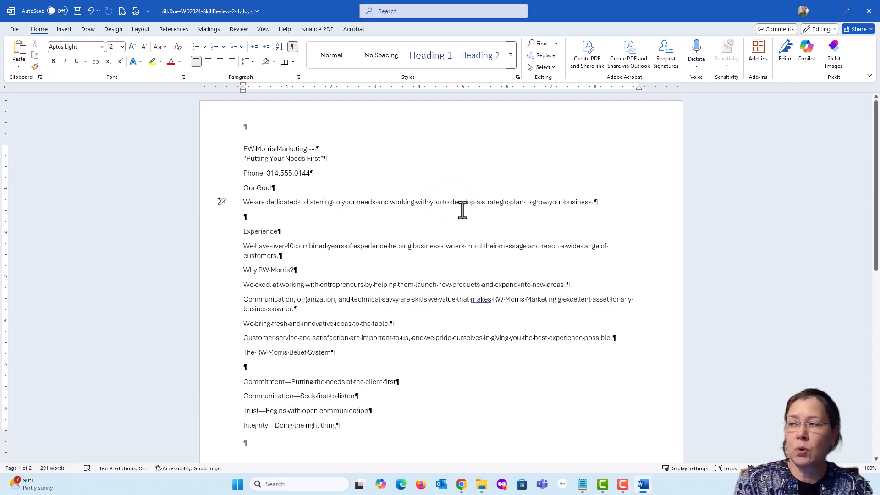
click(326, 6)
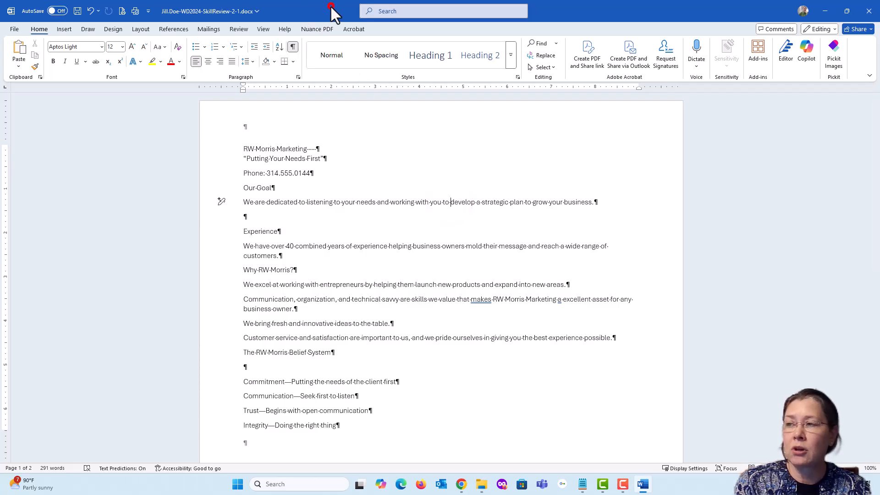
click(378, 54)
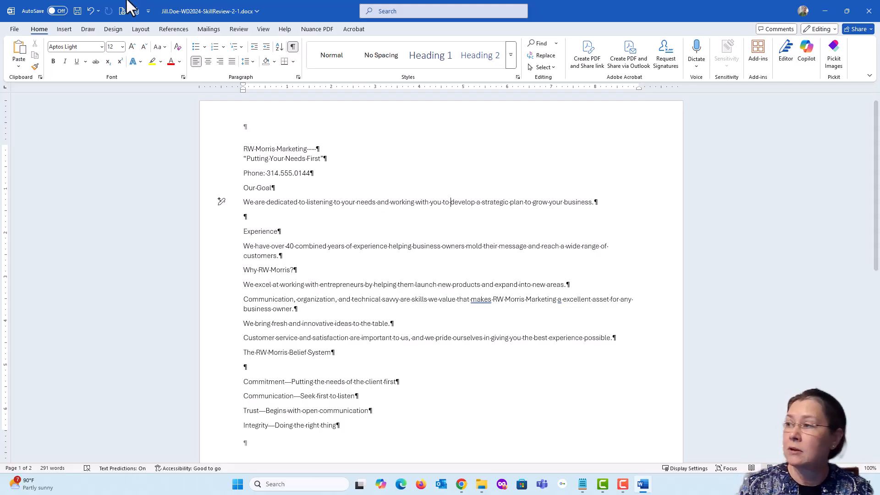
- Undo the font size change, redo it and deselect the text
click(92, 9)
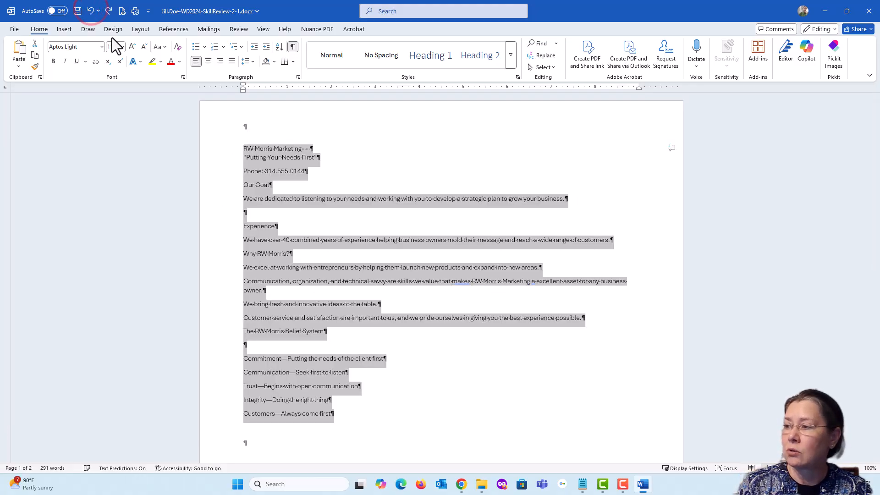
click(109, 10)
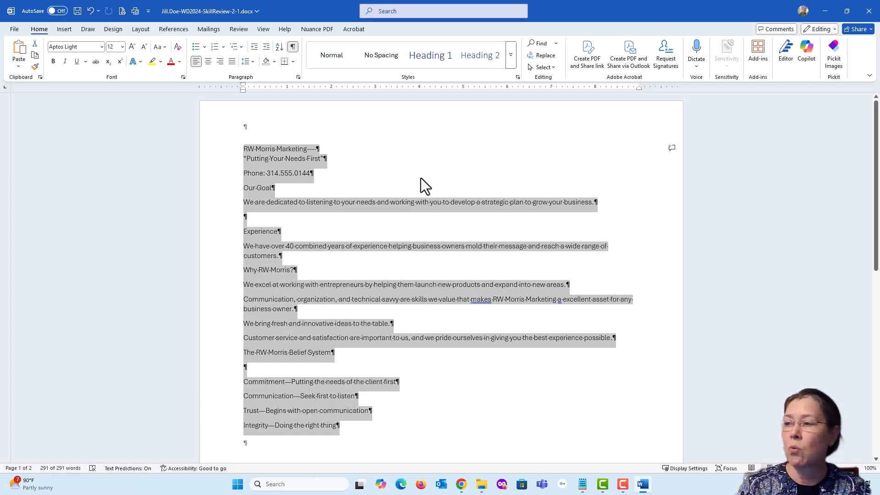
click(476, 217)
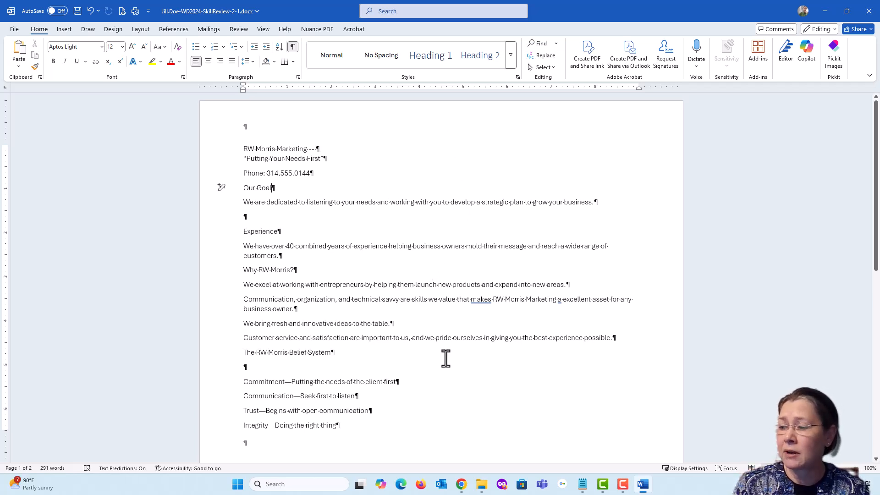
- Switch to the SIMnet instructions in Chrome, mark steps 4a to 4c as completed and read step 5 on line spacing
click(461, 484)
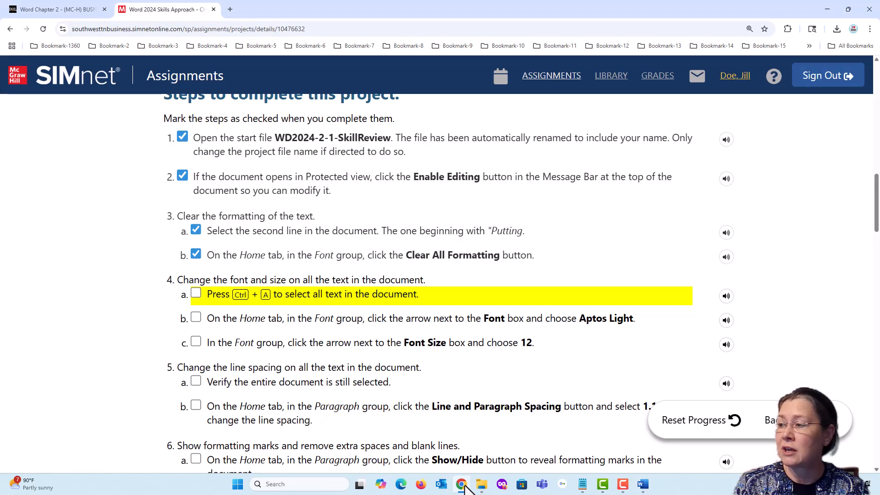
click(196, 296)
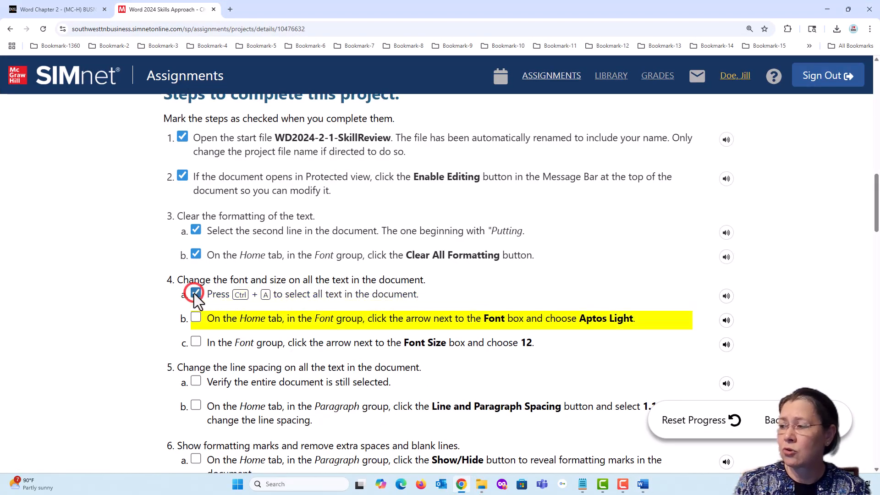
click(196, 317)
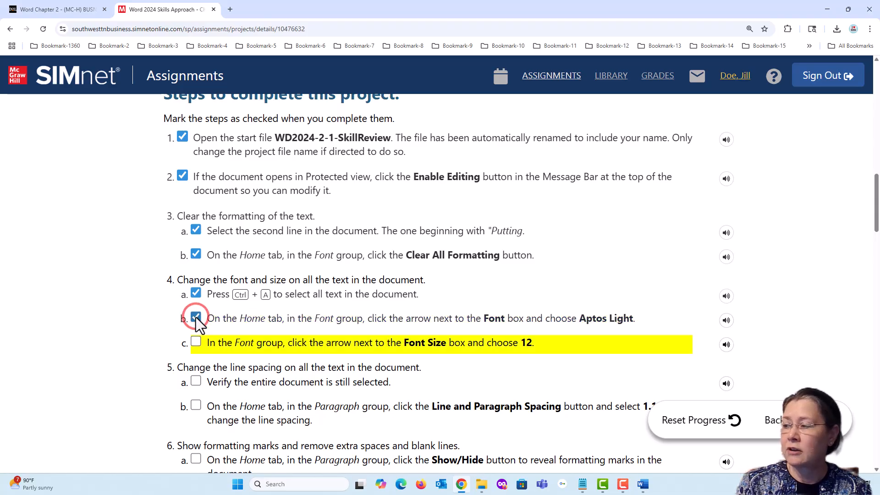
click(196, 344)
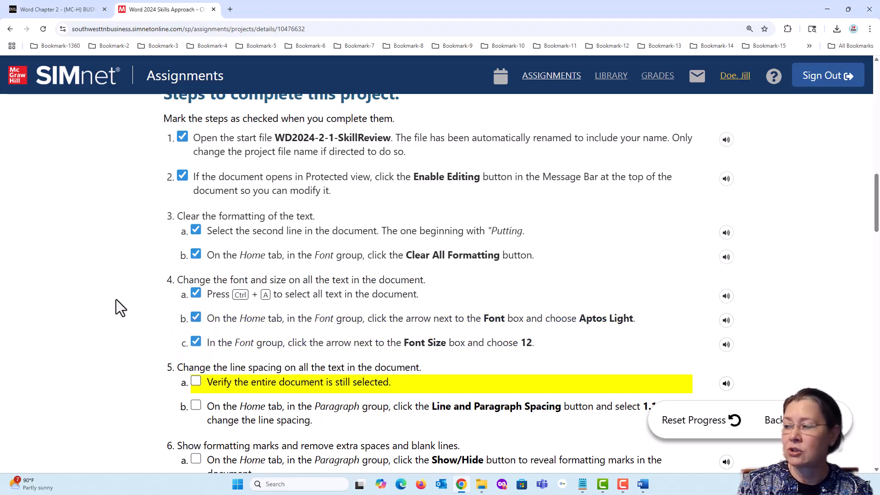
scroll(117, 299, down, 3)
scroll(117, 299, down, 1)
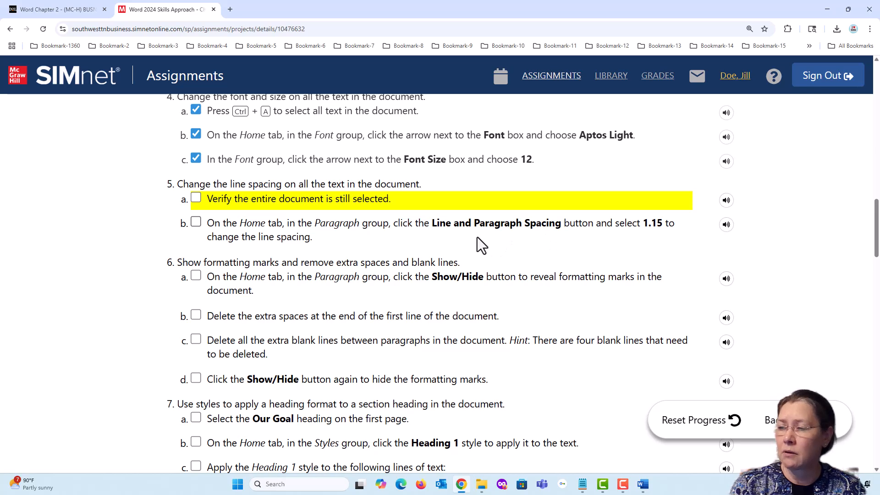
- Return to the brochure in Word, select the entire document, set its line spacing to 1.15 and deselect the text
click(827, 7)
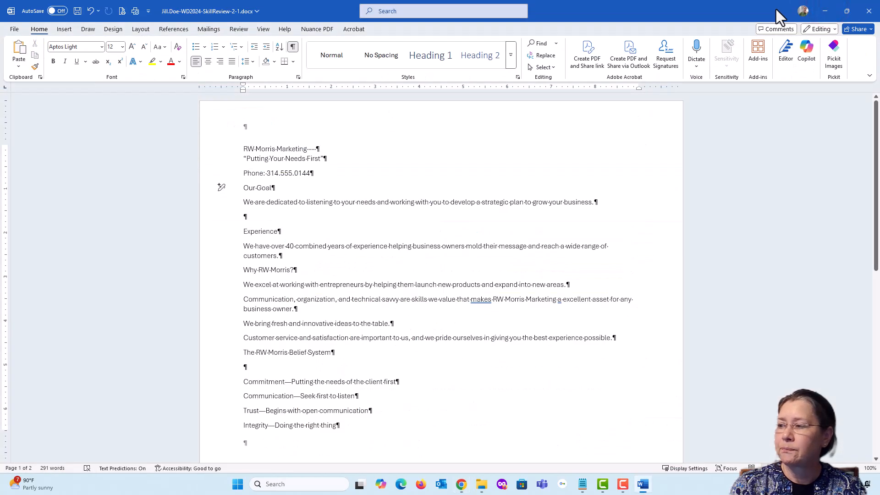
key(ctrl+a)
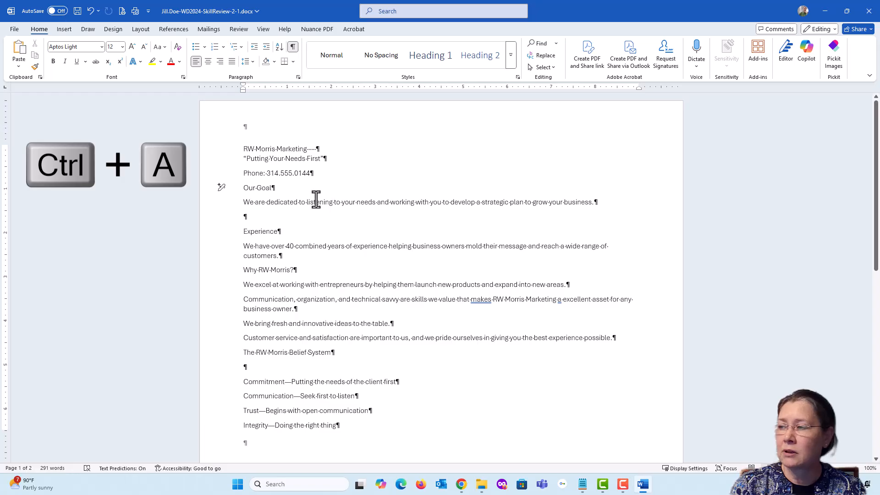
click(316, 200)
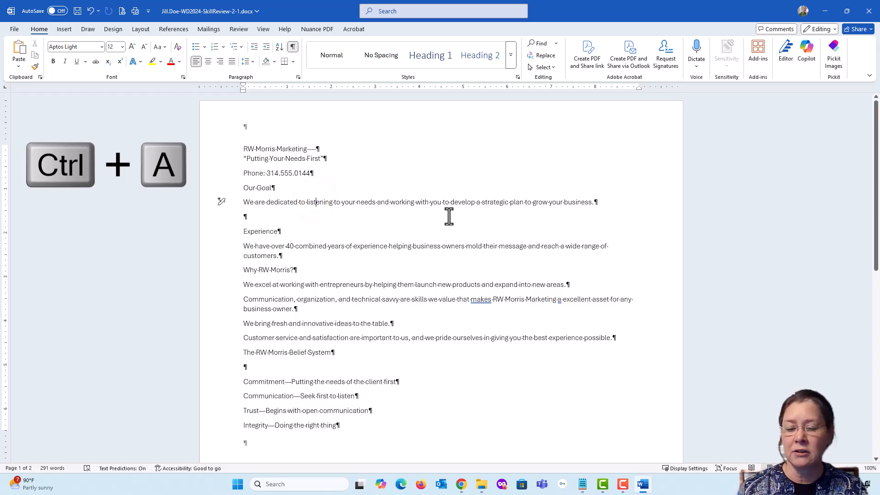
key(ctrl+a)
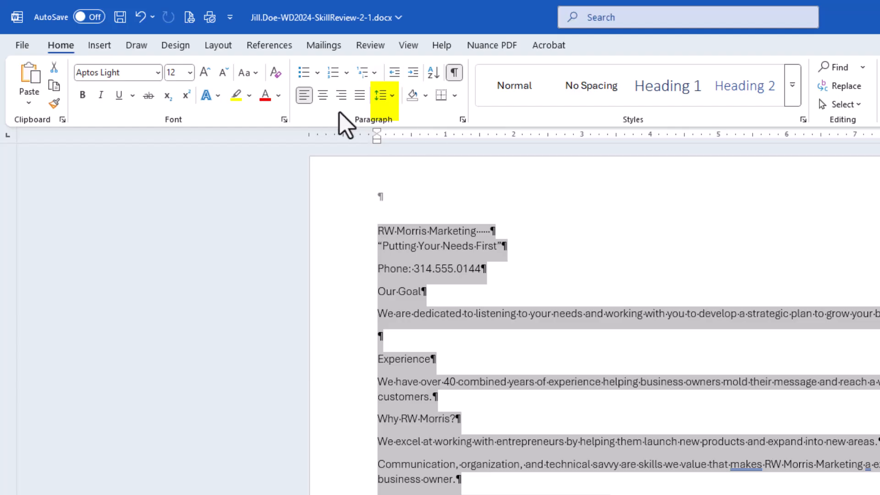
click(382, 97)
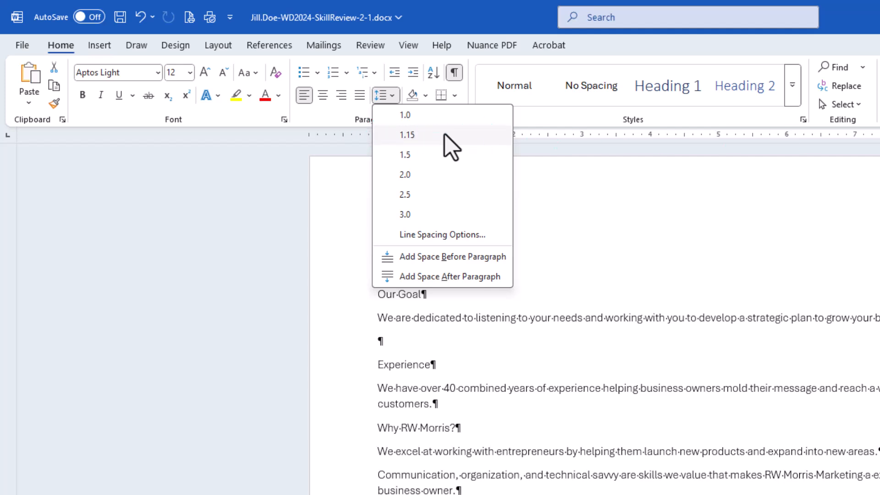
click(444, 135)
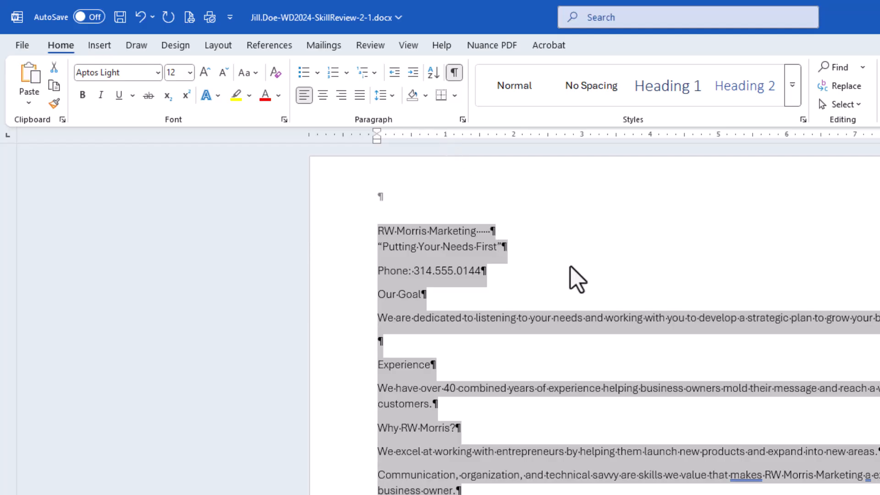
click(619, 317)
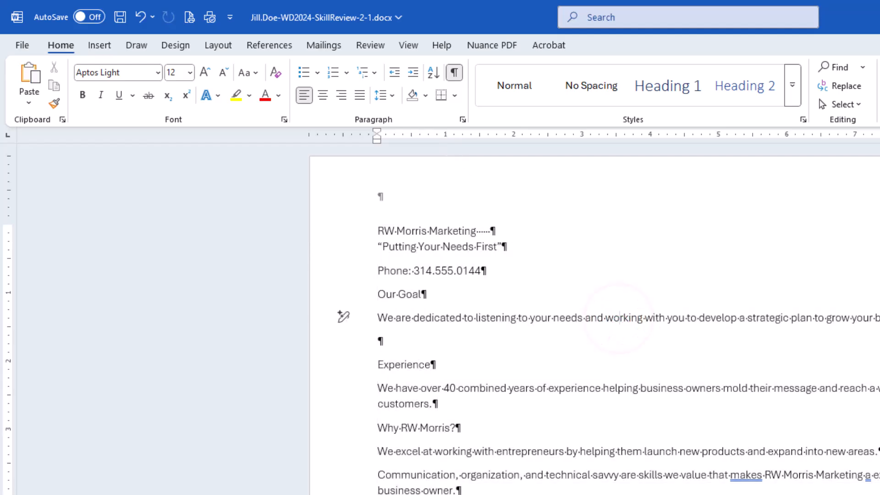
- Undo and redo the line spacing change repeatedly to compare the text before and after, ending with the change applied
key(ctrl+z)
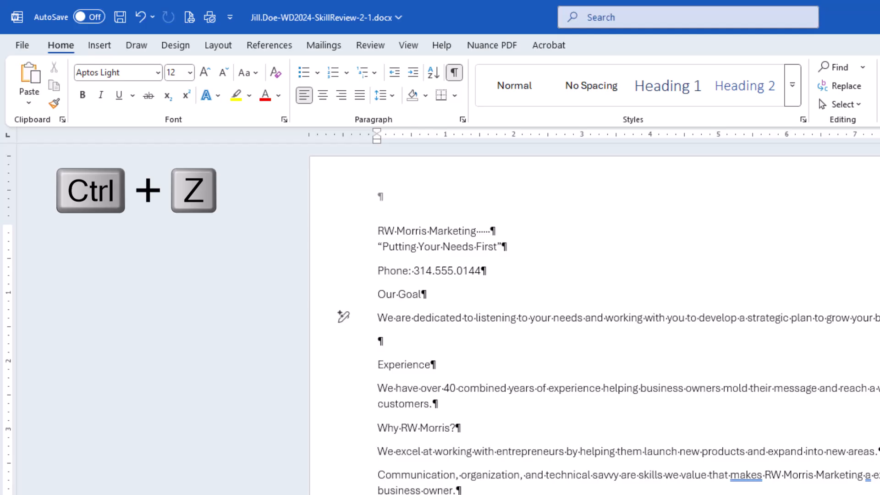
key(ctrl+z)
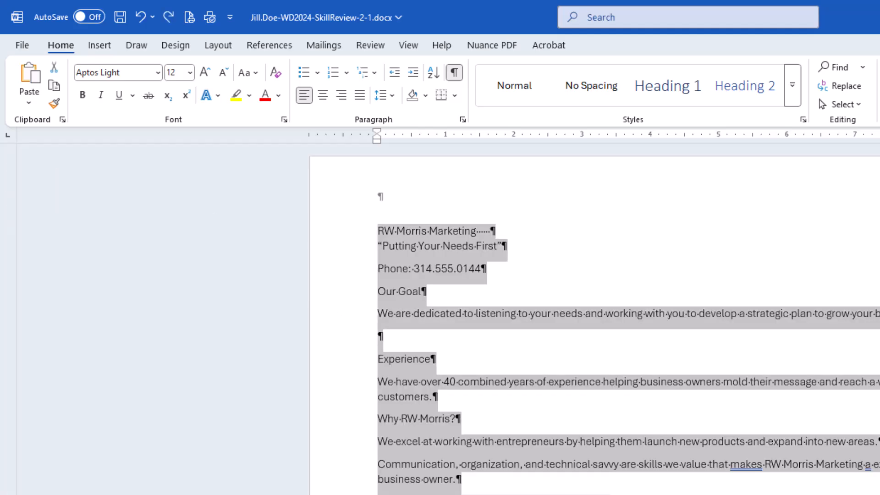
key(ctrl+y)
key(ctrl+z)
key(ctrl+y)
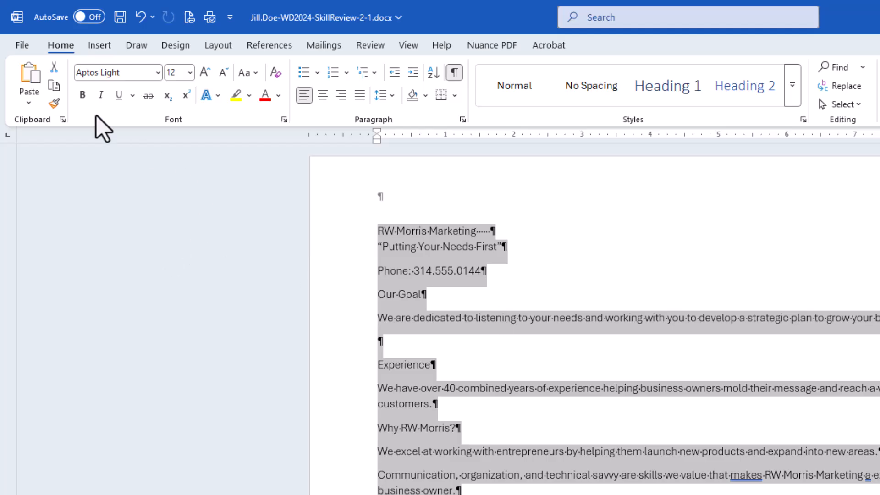
- Save the brochure, switch to the SIMnet instructions in Chrome and mark steps 5a and 5b as completed
click(120, 18)
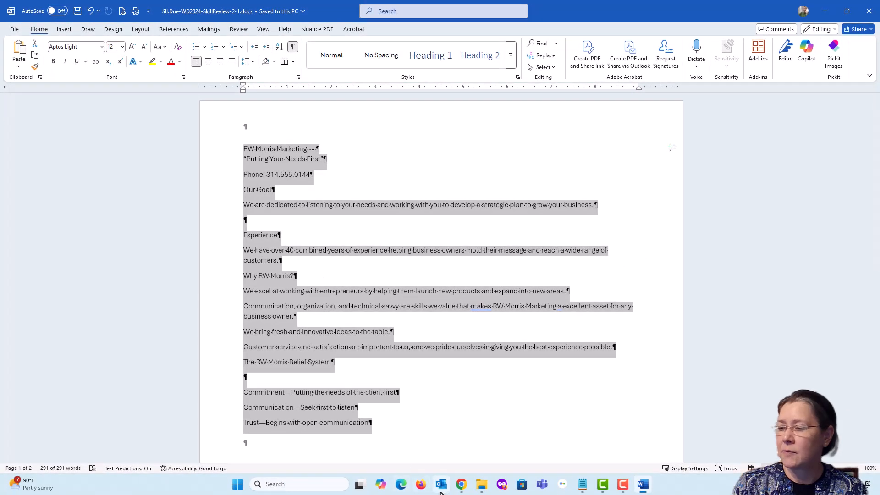
click(461, 484)
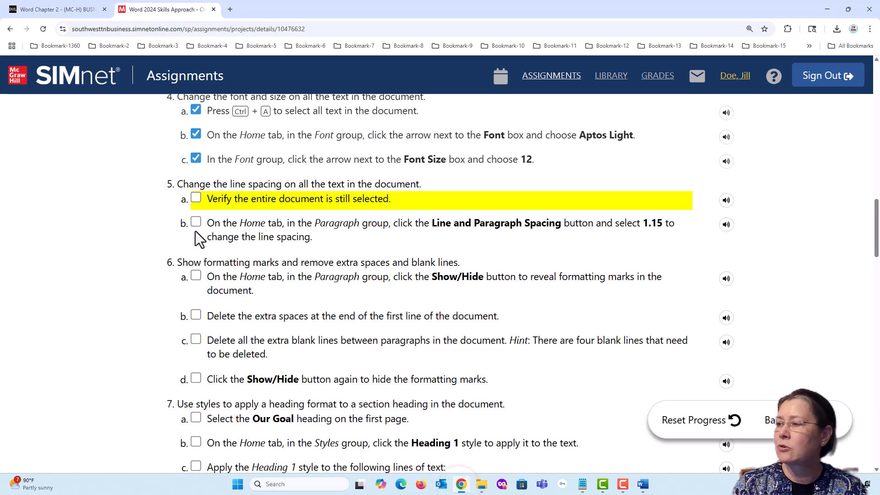
click(196, 199)
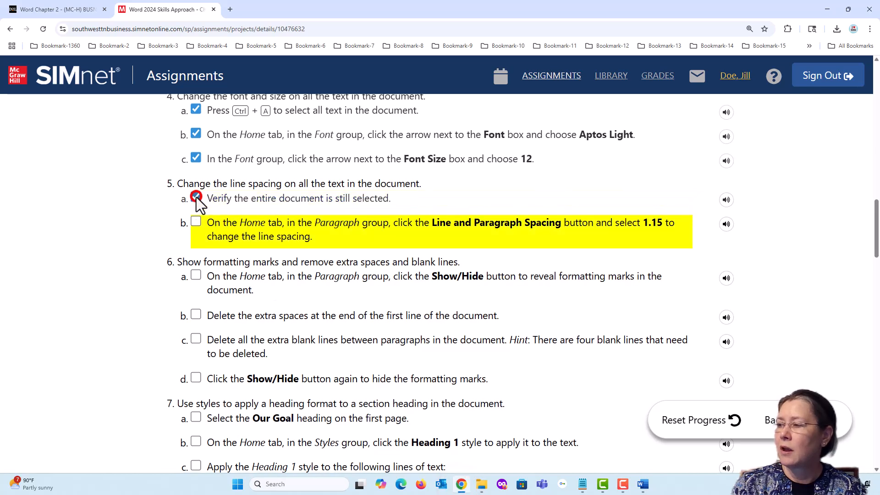
click(196, 223)
scroll(92, 281, down, 2)
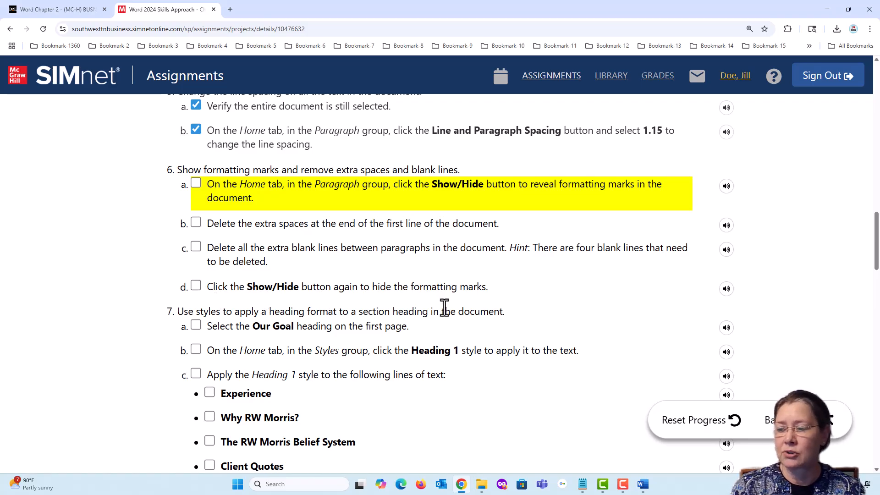
- Return to the brochure in Word and enlarge the document view to 200%
click(461, 484)
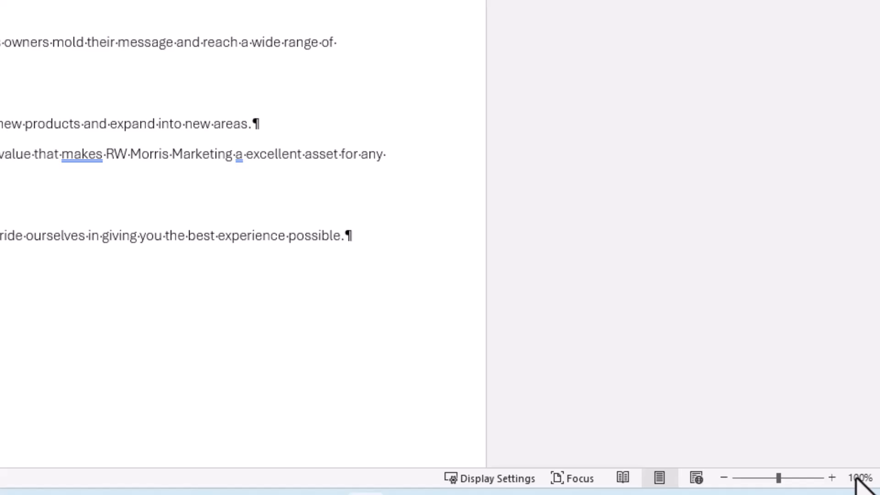
key(ctrl+a)
click(831, 478)
click(854, 468)
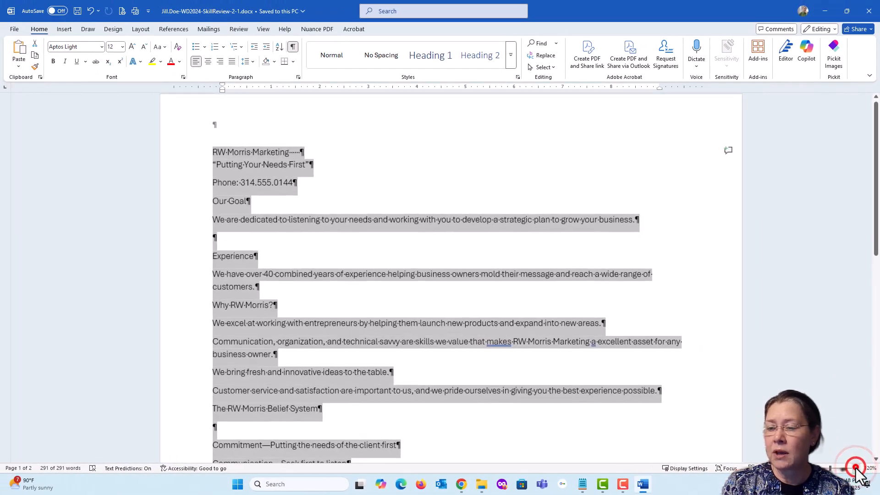
click(854, 468)
click(854, 467)
click(854, 468)
click(855, 468)
click(855, 467)
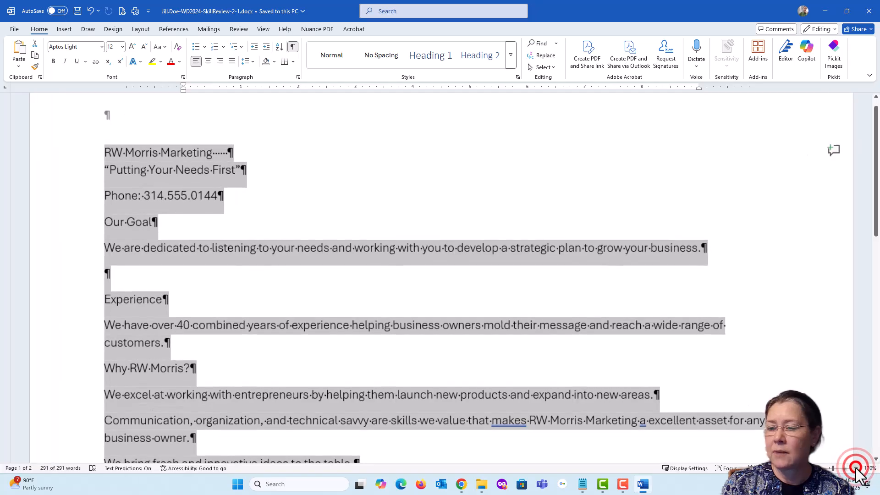
click(855, 468)
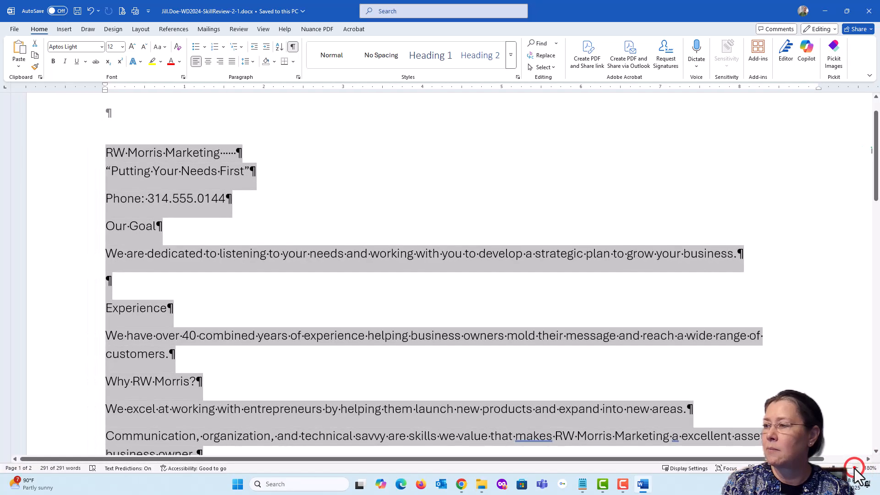
click(855, 467)
click(854, 467)
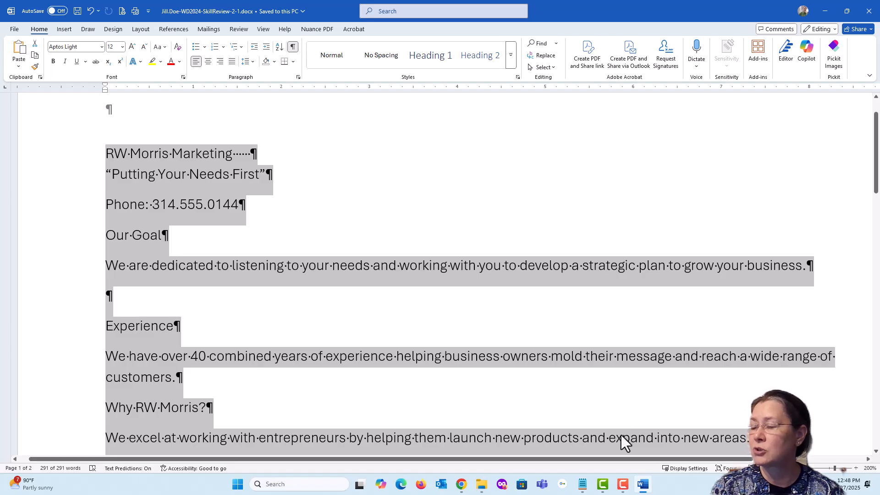
- Try selecting the extra spaces at the end of the first line, after "RW Morris Marketing"
click(182, 156)
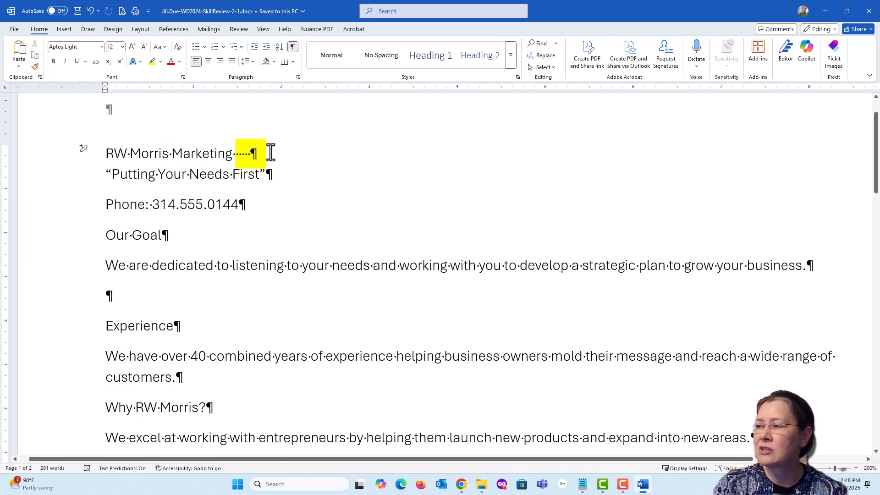
double_click(245, 153)
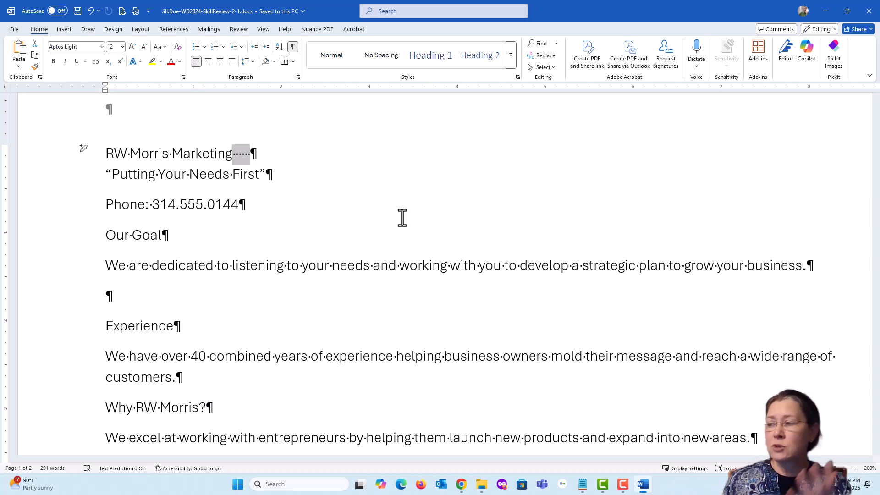
click(131, 294)
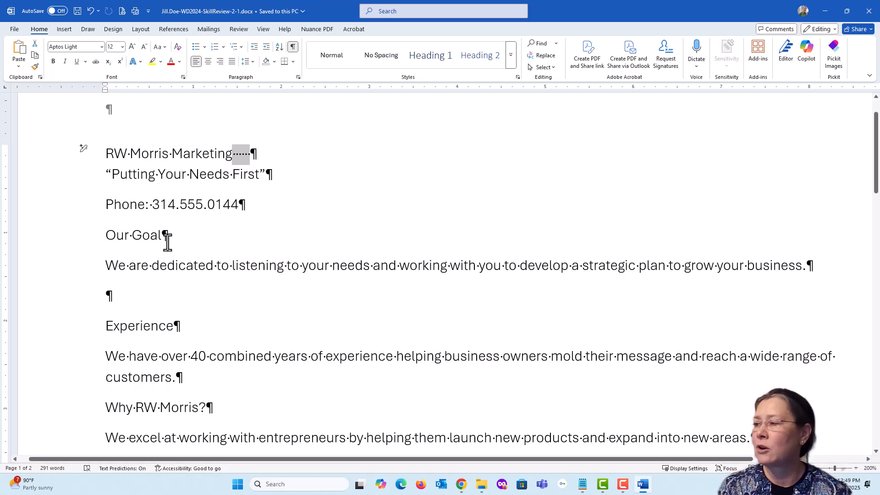
click(207, 155)
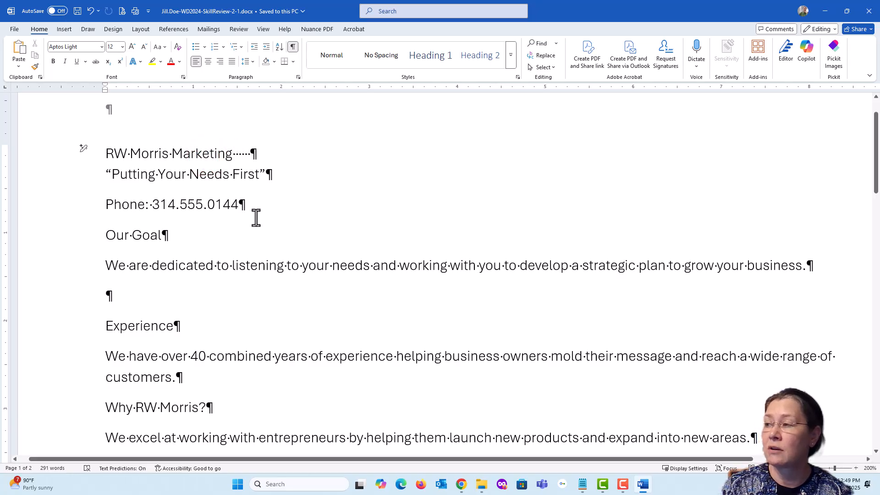
click(235, 153)
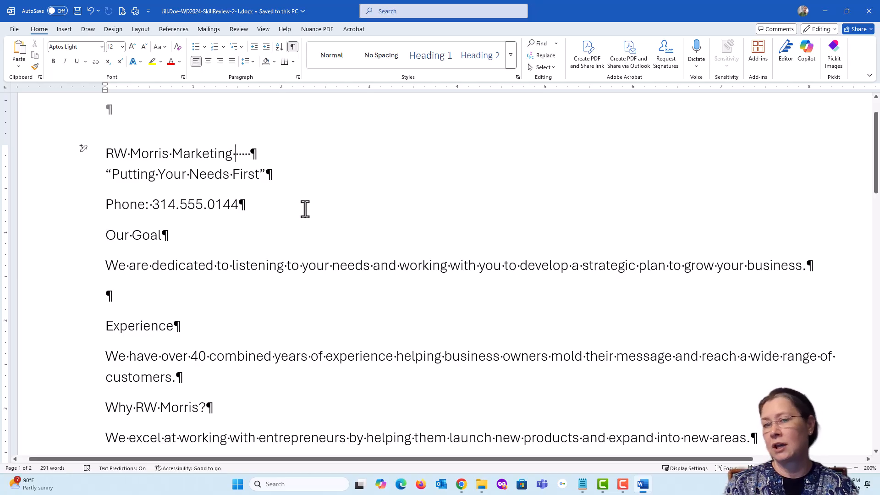
double_click(243, 155)
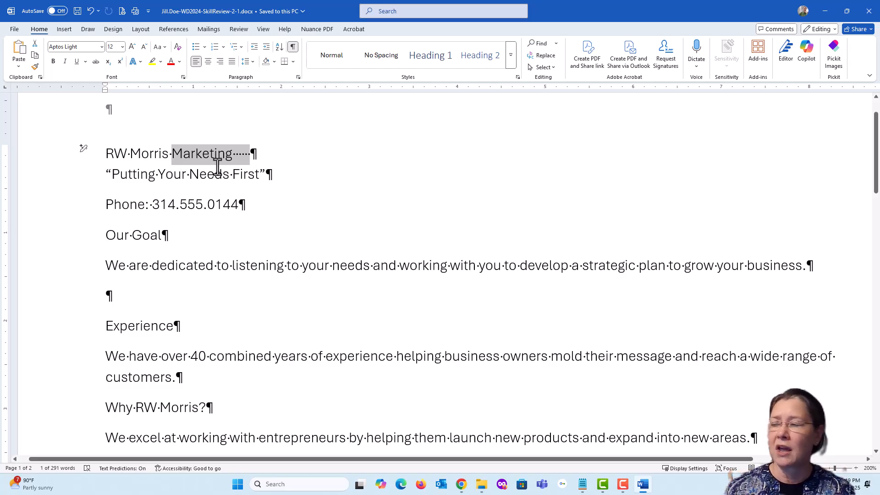
- Delete the extra spaces at the end of the first line, after "RW Morris Marketing", keeping its paragraph mark
click(233, 154)
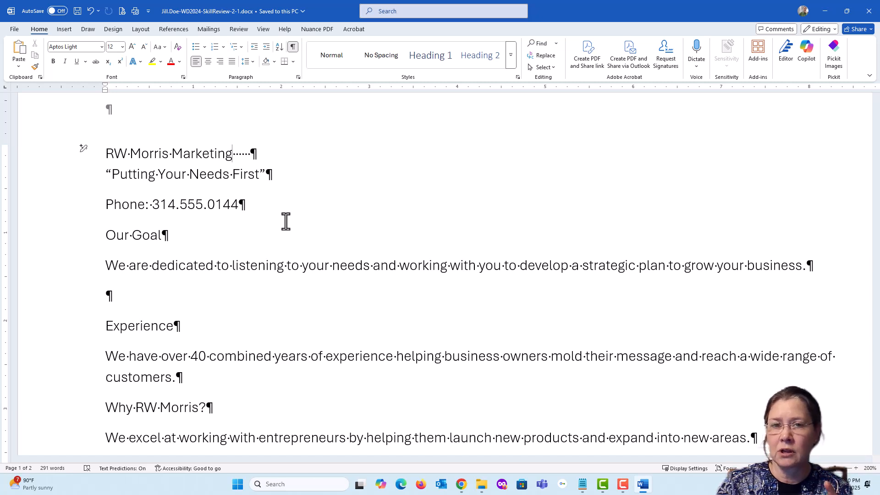
key(shift+Right)
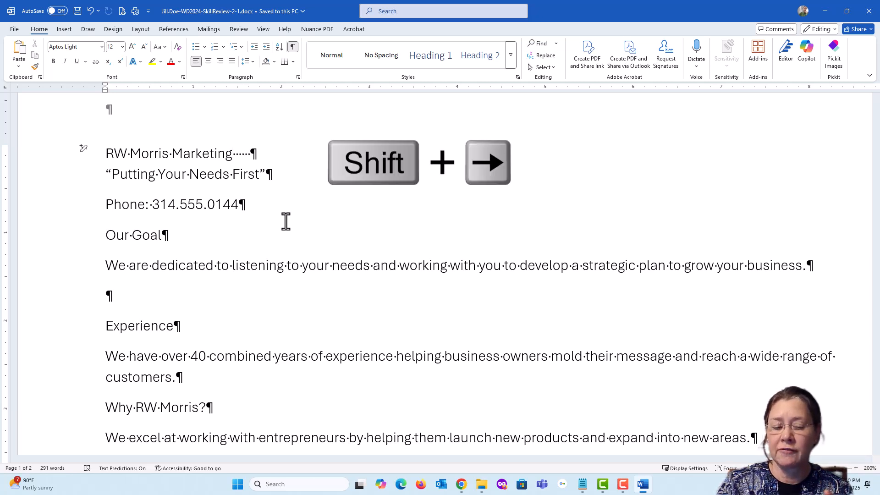
key(shift+Right)
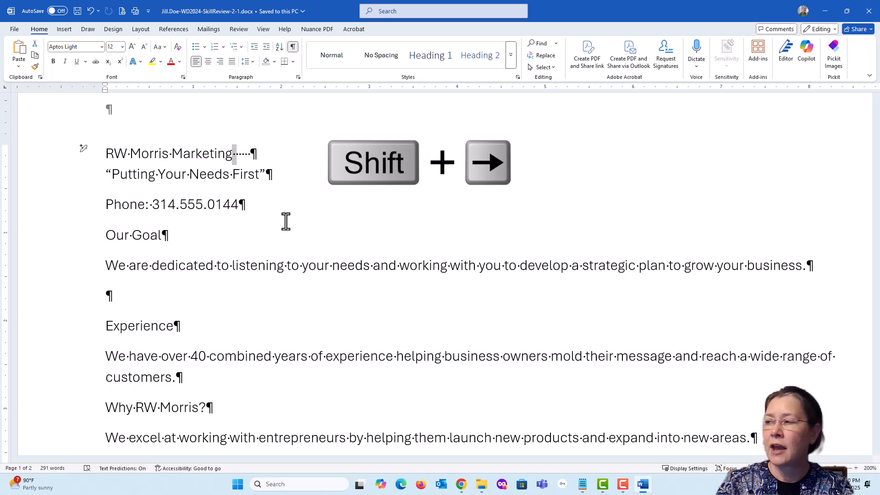
key(shift+Right)
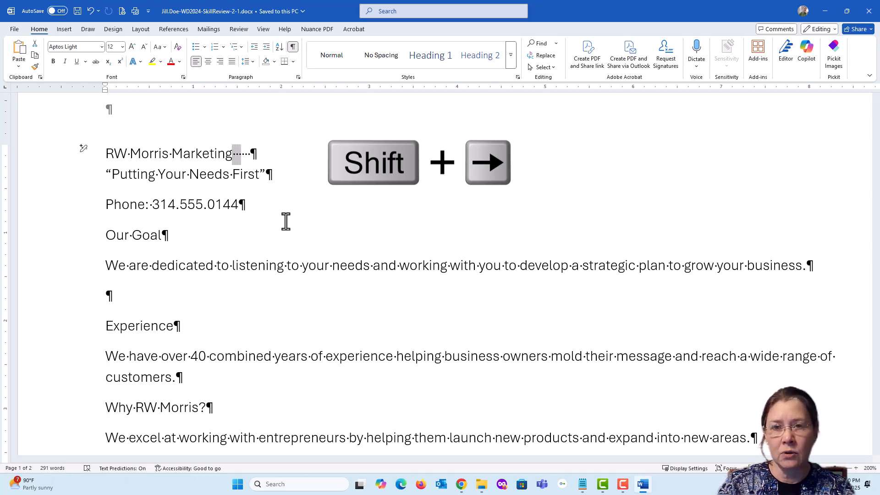
key(shift+Right)
key(shift+Right)
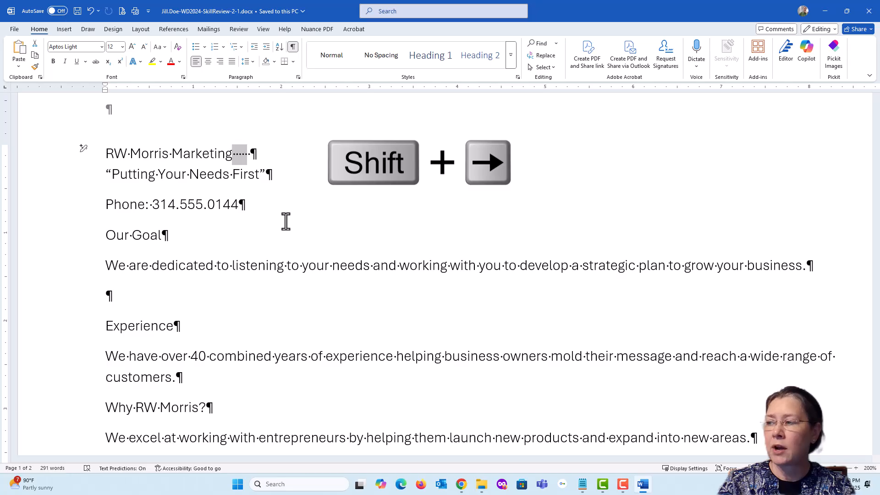
key(shift+Right)
key(shift+Right)
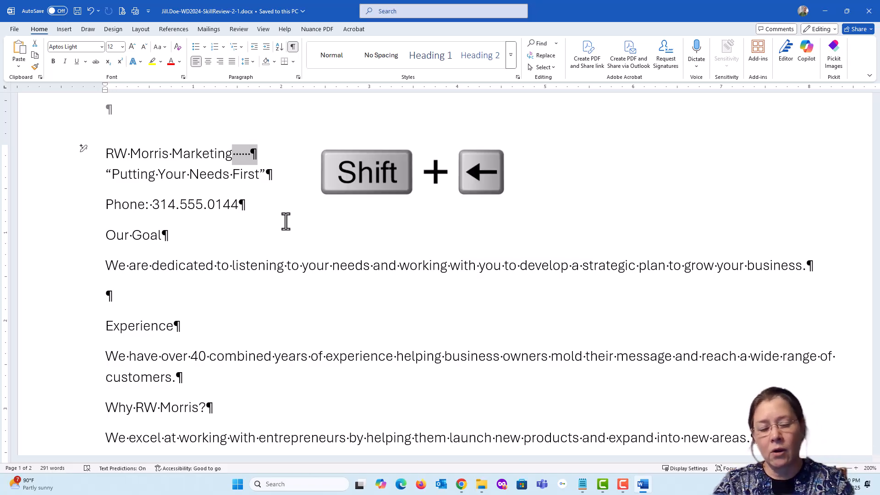
key(shift+Left)
key(shift+Left)
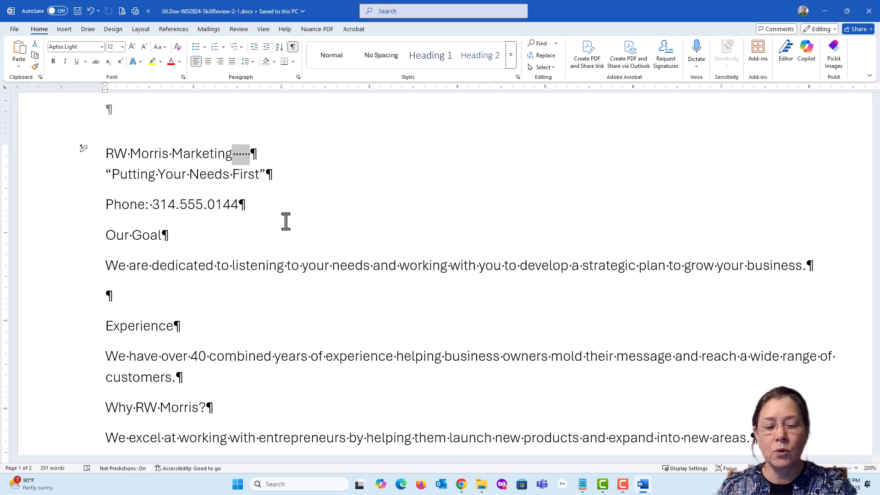
key(Delete)
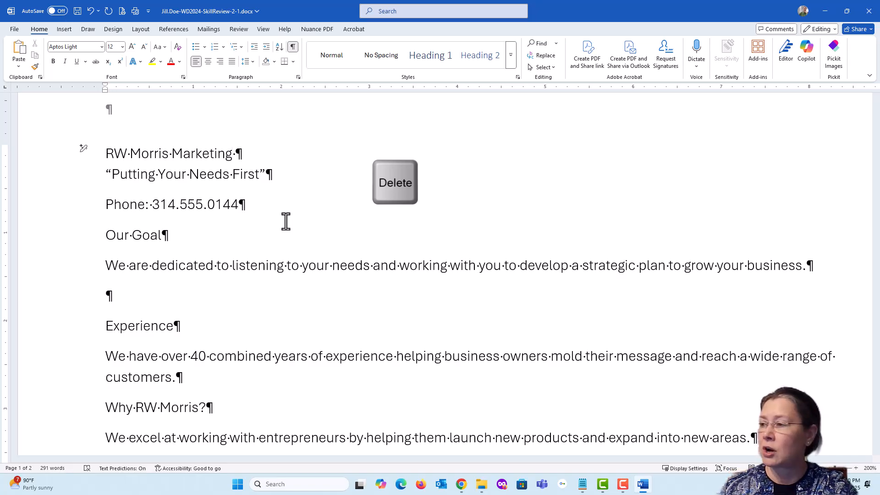
key(Delete)
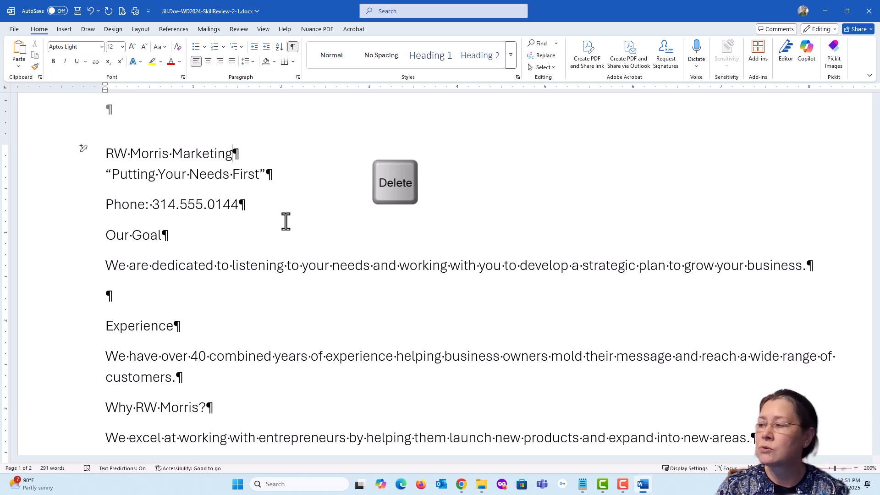
- Delete the blank line above the "Experience" heading
click(113, 296)
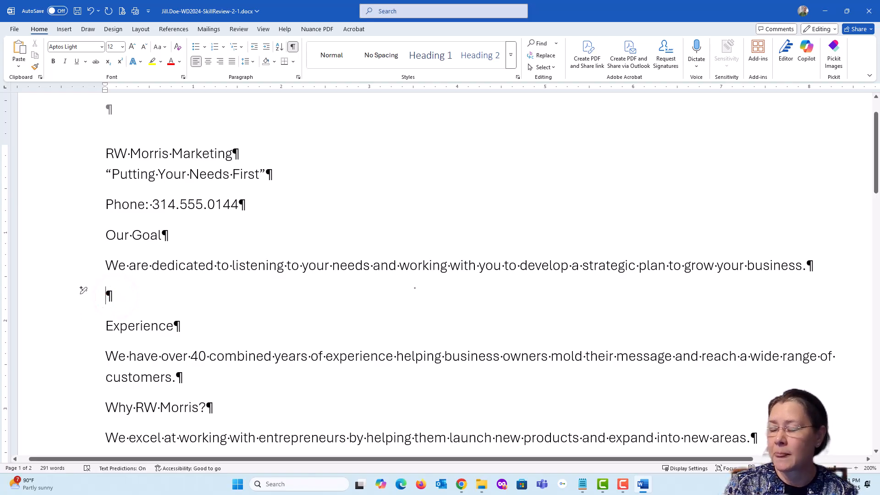
click(52, 300)
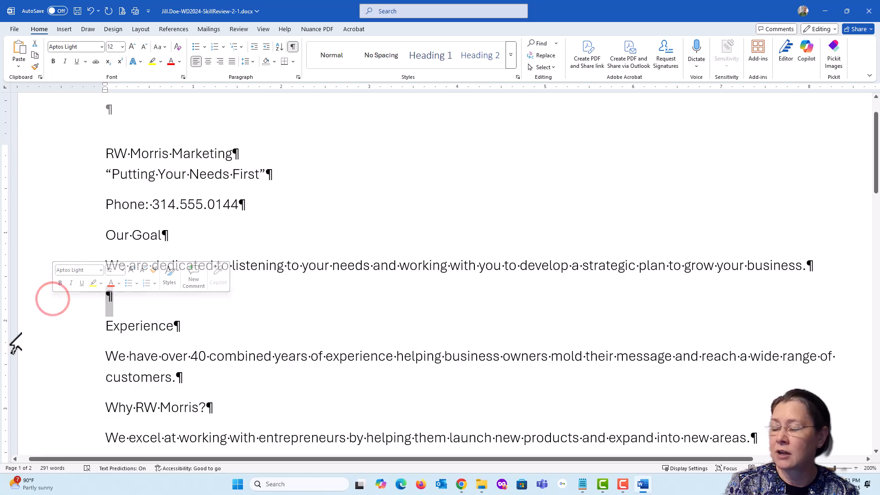
click(145, 303)
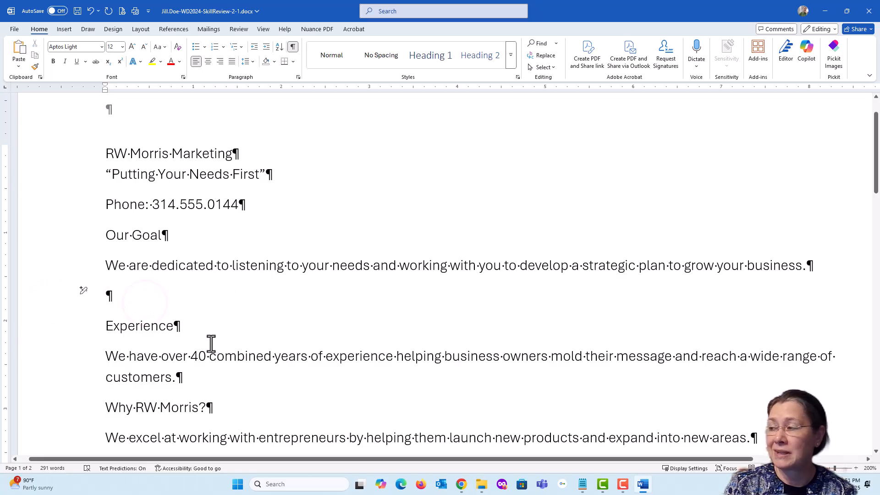
key(Delete)
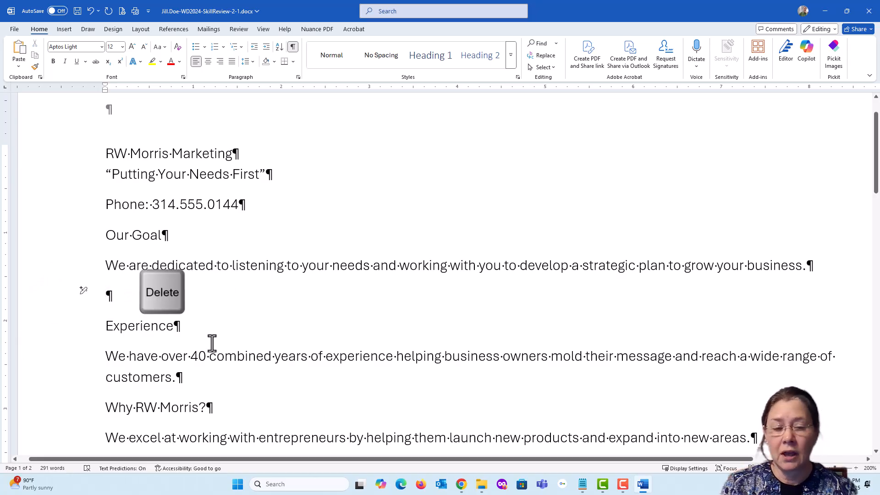
key(Delete)
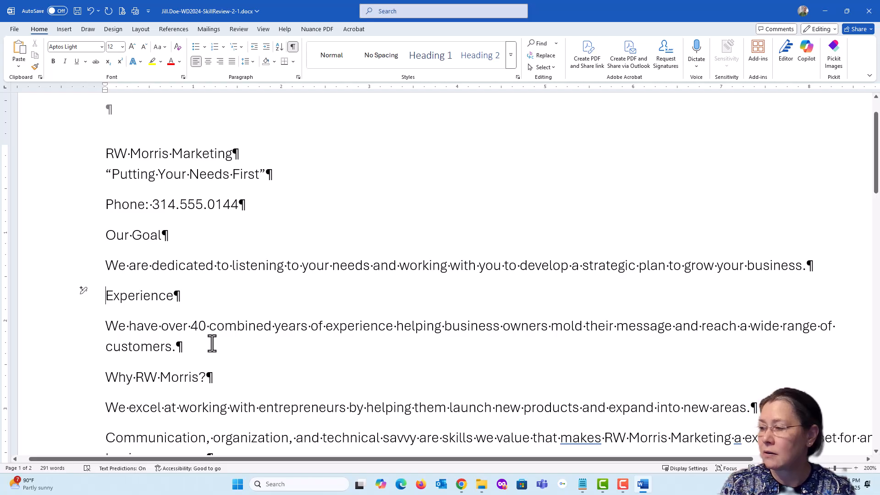
- Delete the blank line between "The RW Morris Belief System" and the "Commitment" line
scroll(224, 330, down, 3)
scroll(225, 332, down, 4)
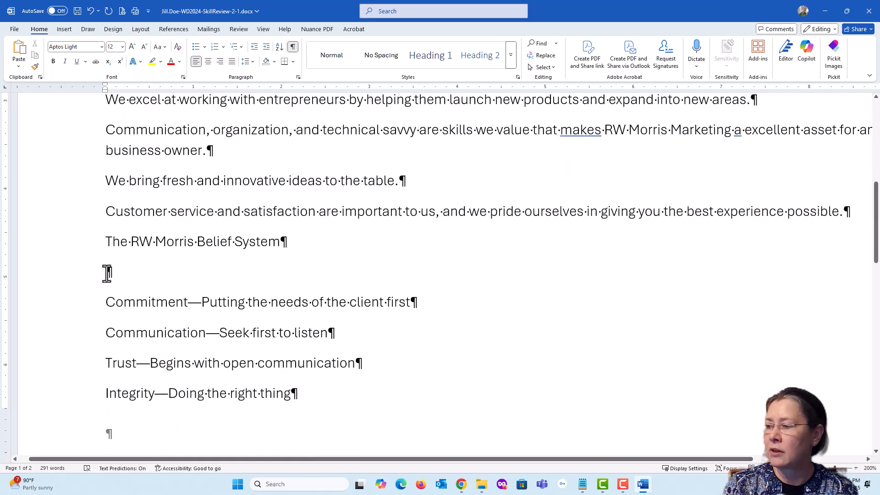
click(136, 272)
key(Delete)
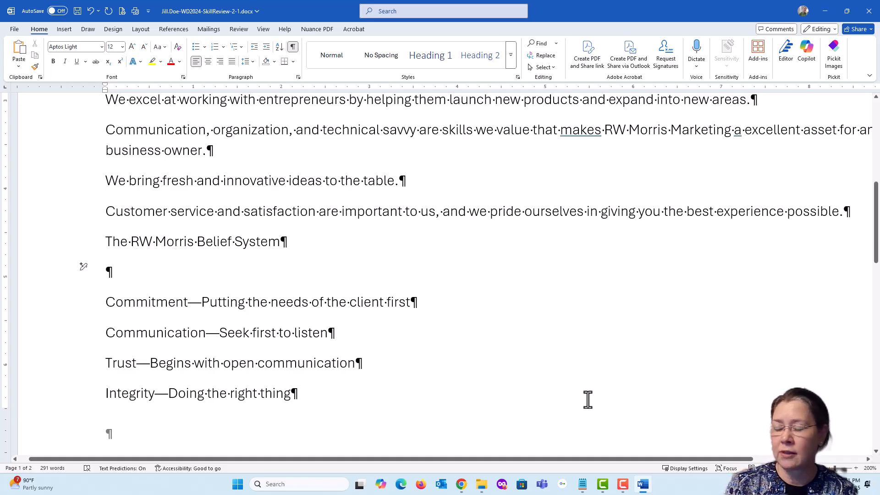
key(Delete)
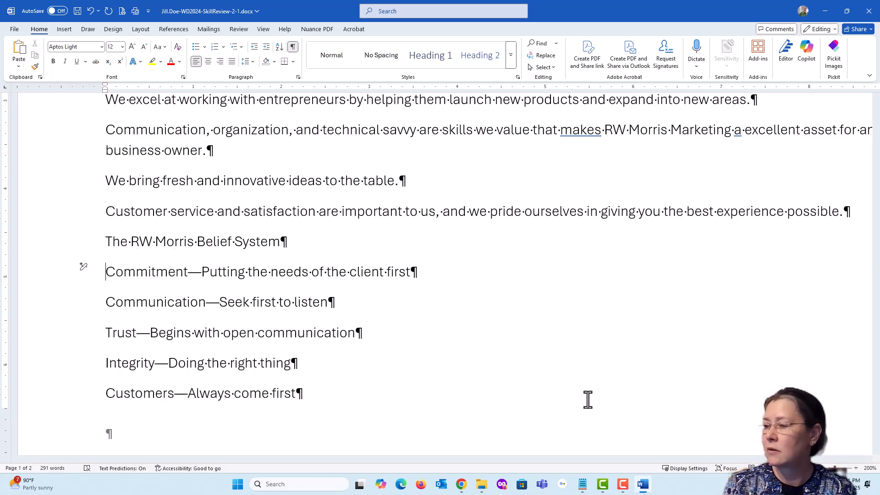
- Delete the blank line above the first client quote on the second page
scroll(421, 300, down, 1)
scroll(422, 300, down, 6)
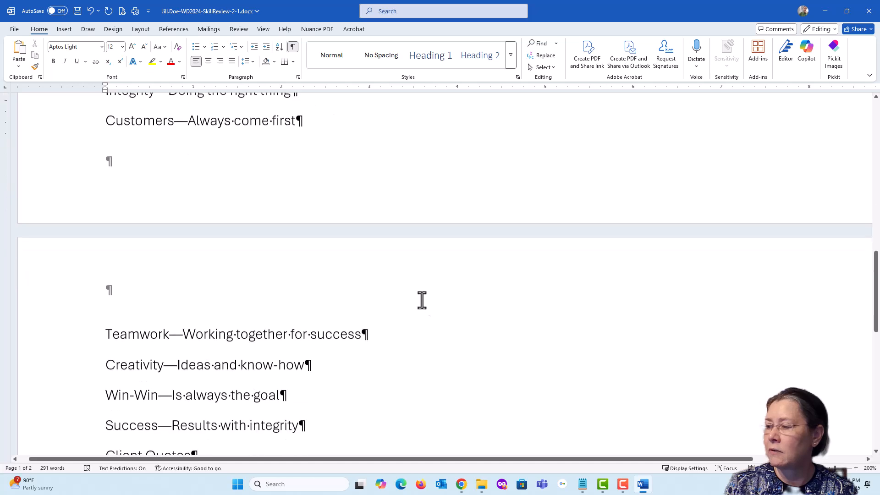
scroll(422, 300, down, 2)
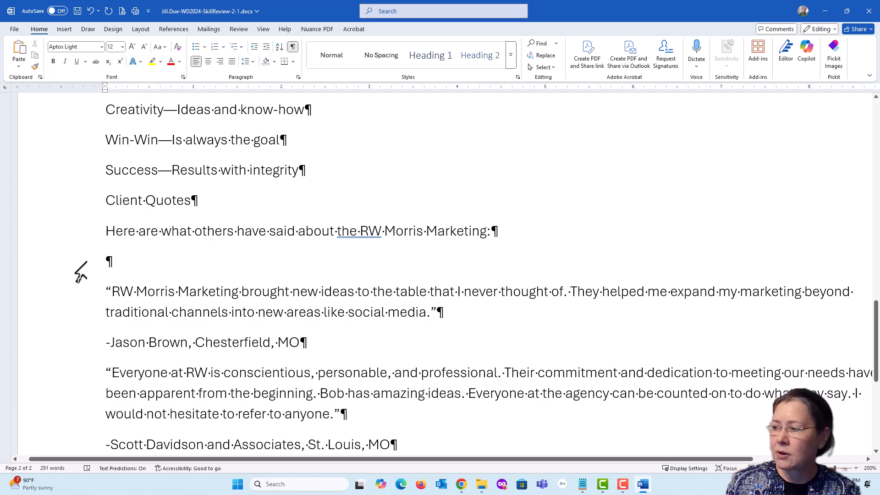
click(88, 262)
key(Delete)
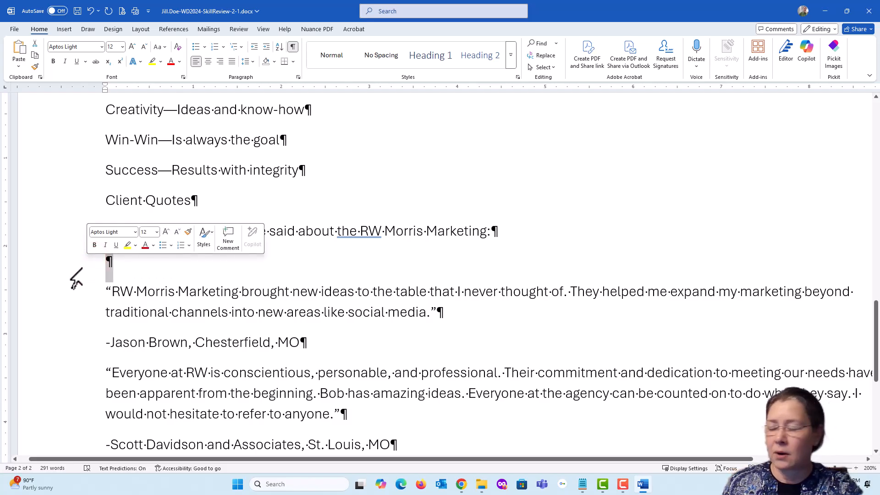
key(Delete)
- Delete the blank line between the American Marketing Association and Society of Marketing Professionals lines
scroll(112, 270, down, 1)
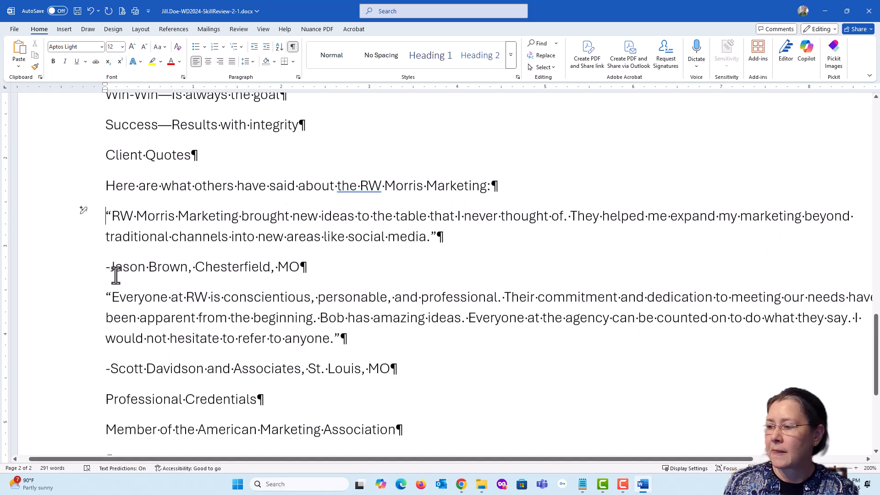
scroll(115, 274, down, 5)
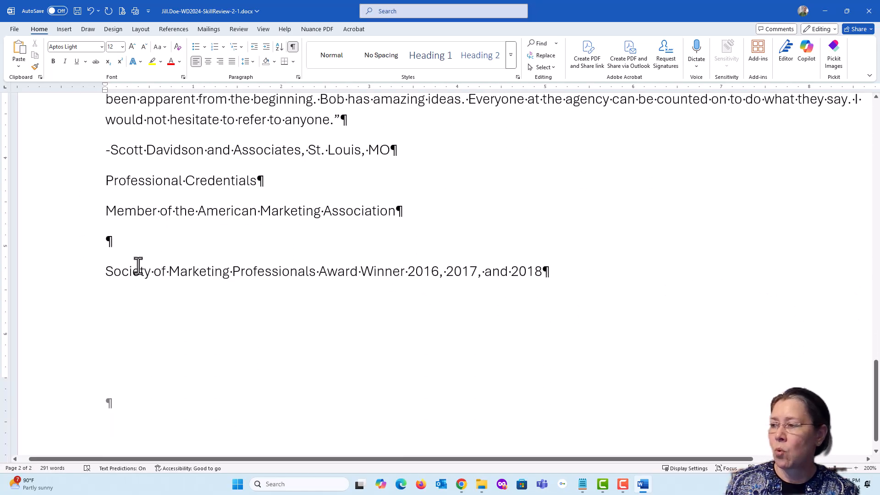
click(70, 251)
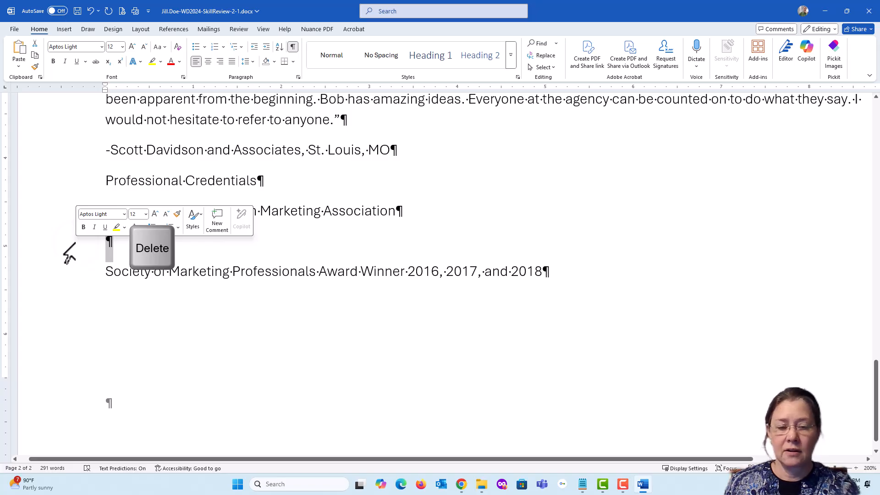
key(Delete)
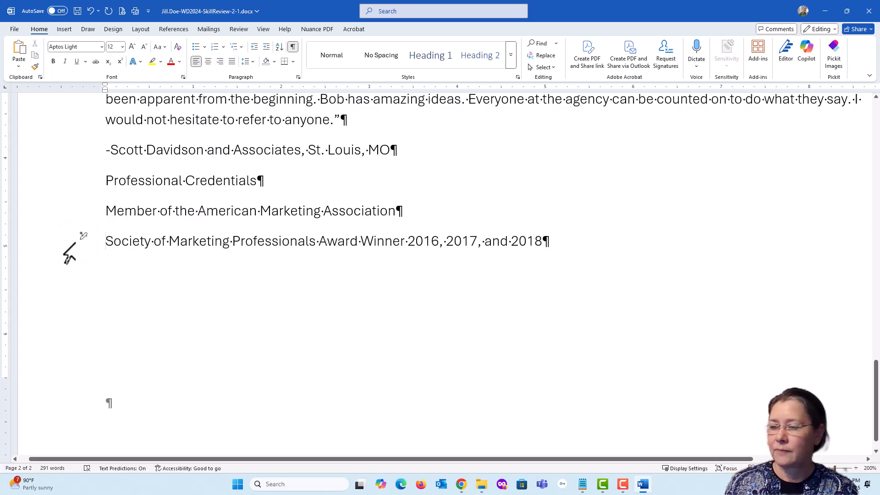
- Check the whole document for remaining blank lines and save the brochure
scroll(239, 230, up, 3)
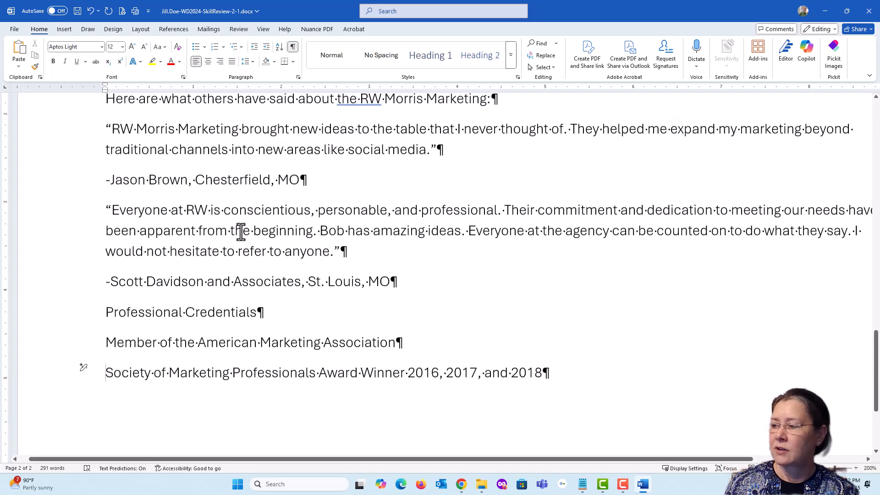
scroll(240, 233, down, 4)
scroll(240, 232, up, 5)
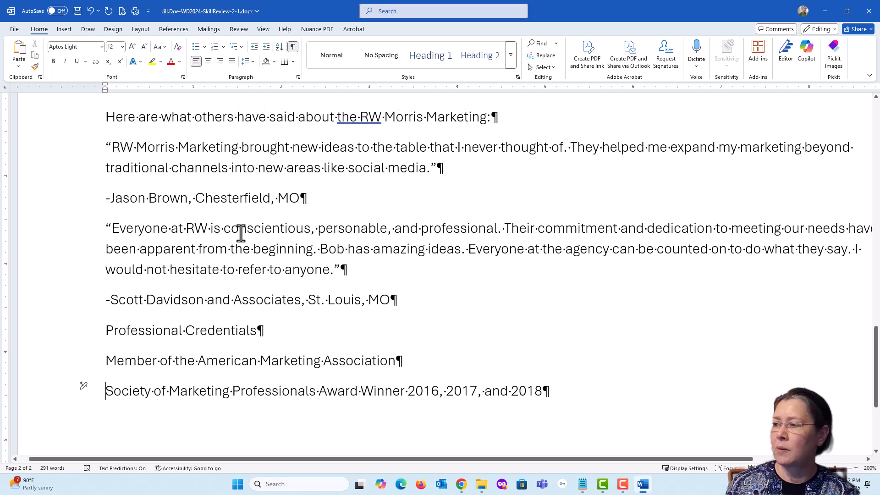
scroll(241, 233, up, 12)
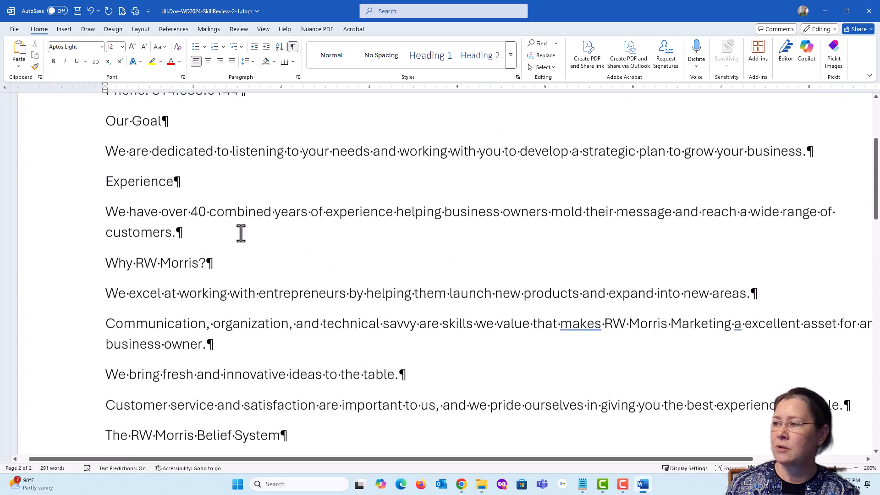
scroll(241, 233, up, 4)
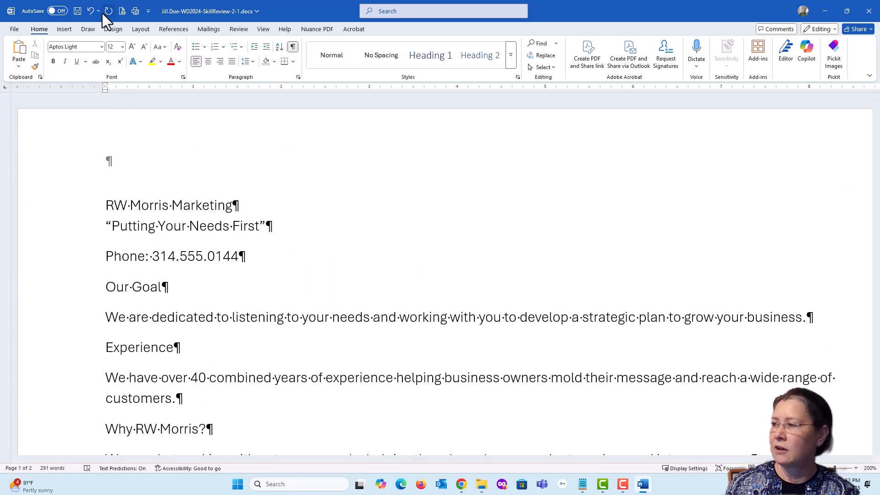
click(77, 10)
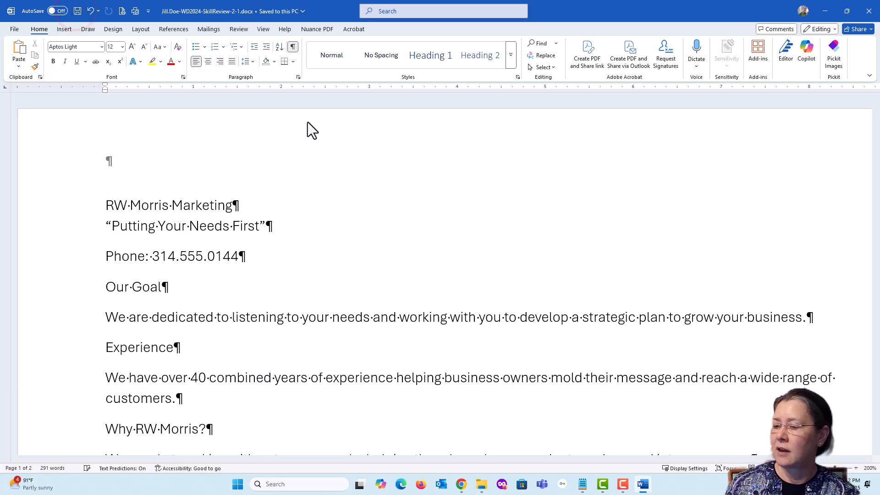
- Switch to the SIMnet instructions in Chrome, mark step 6a as completed and return to the brochure in Word
click(461, 484)
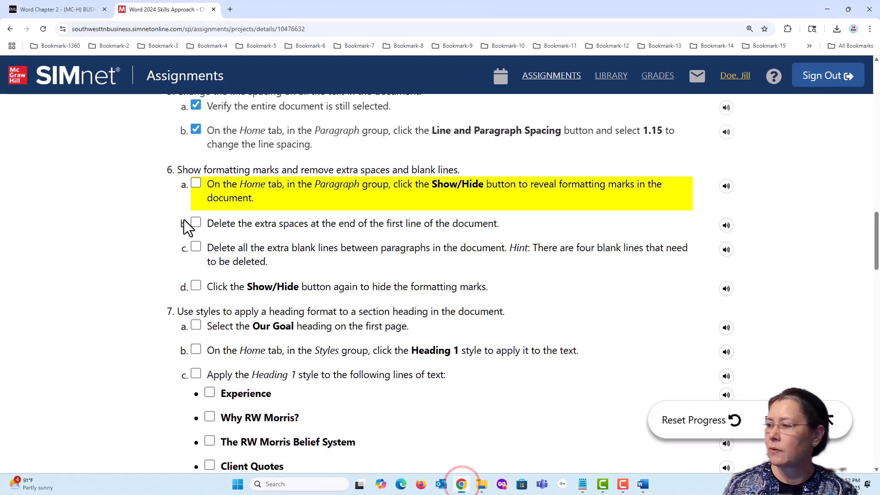
click(195, 183)
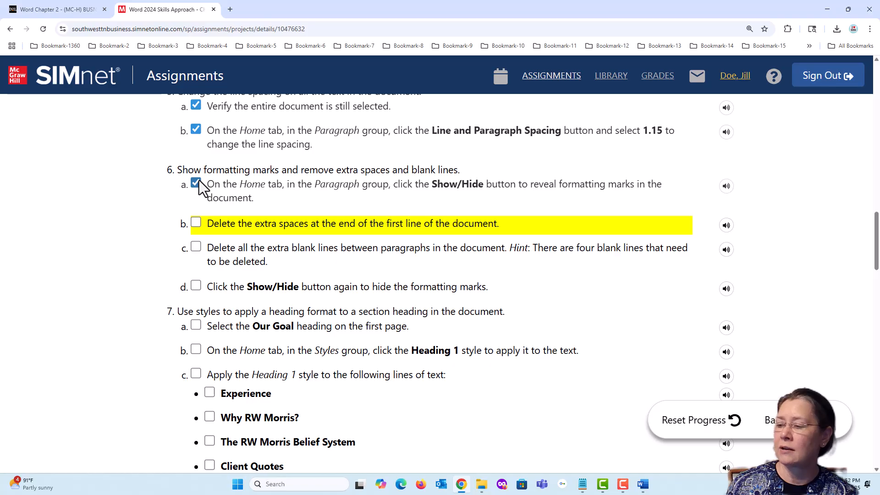
click(461, 483)
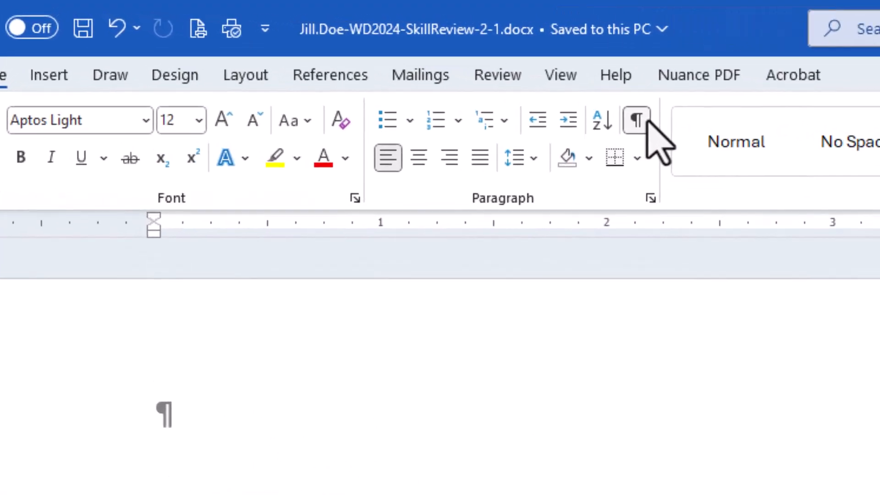
- Hide the formatting marks and show them again, selecting the paragraph mark after "RW Morris Marketing"
click(644, 121)
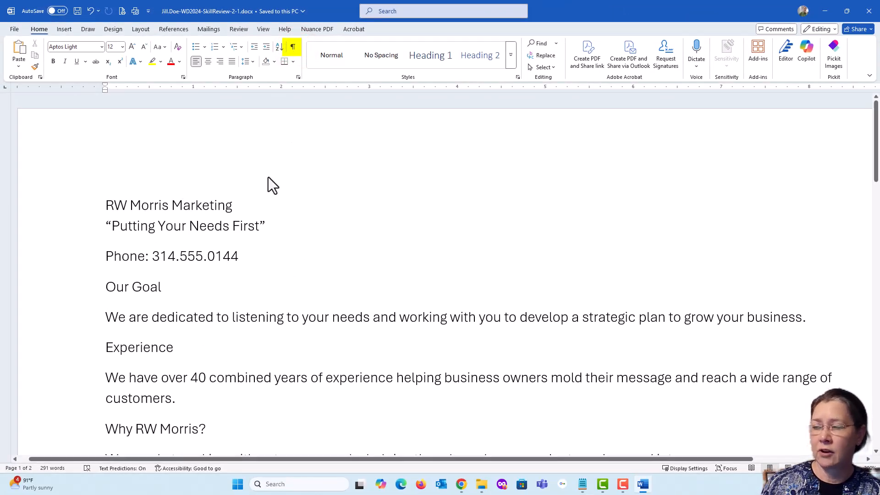
click(292, 47)
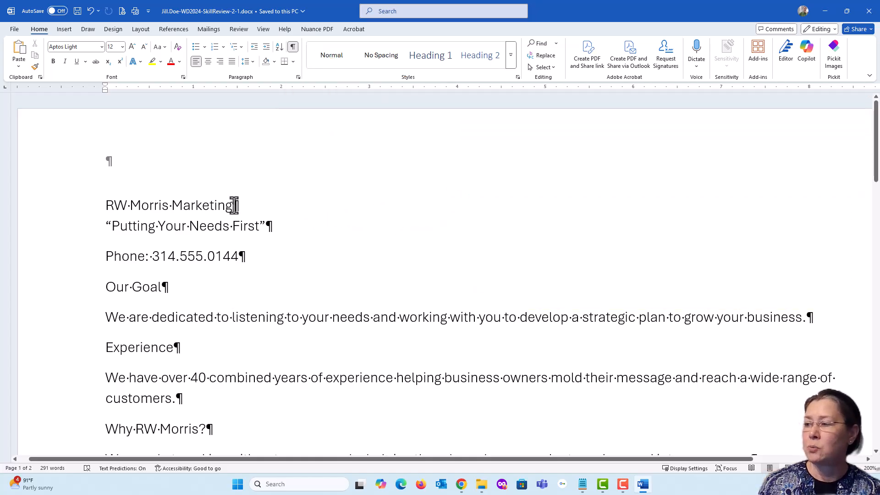
drag(232, 205, 239, 205)
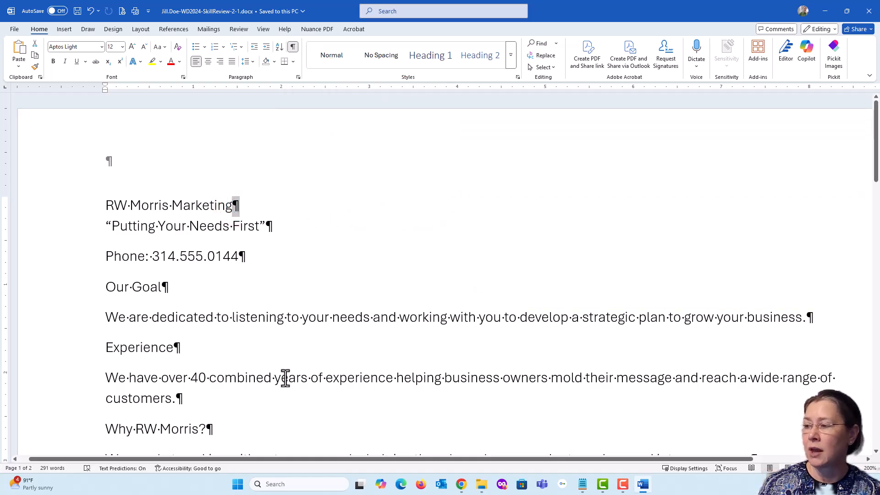
- Hide the formatting marks in the brochure and save the document
click(129, 287)
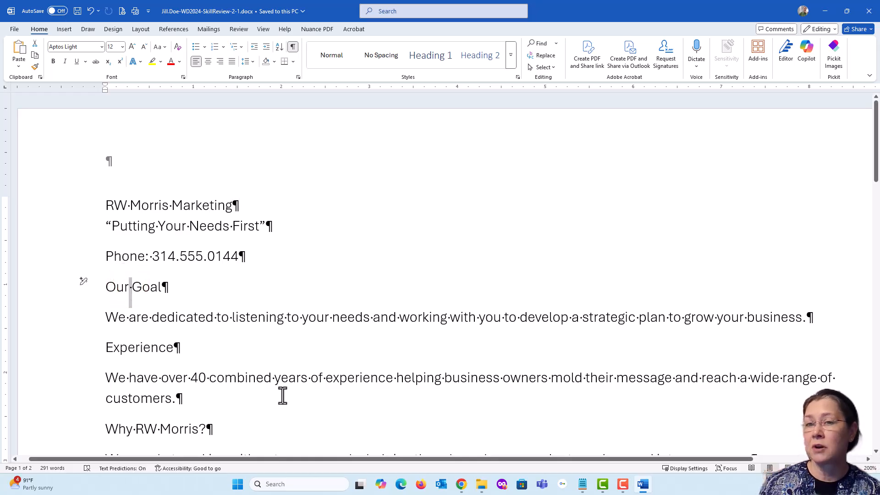
double_click(268, 226)
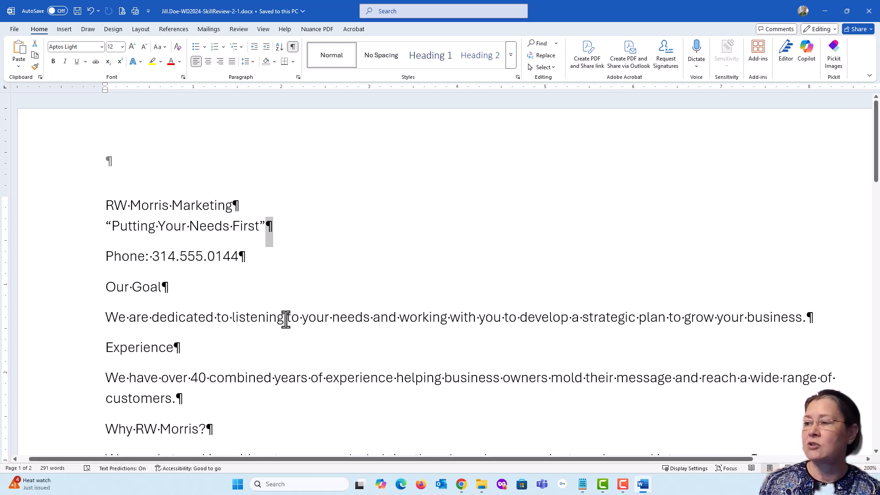
click(203, 226)
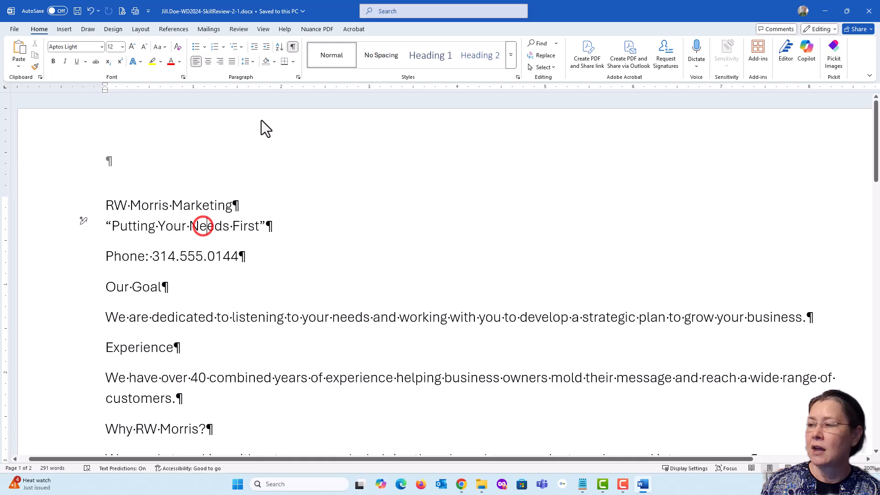
click(293, 47)
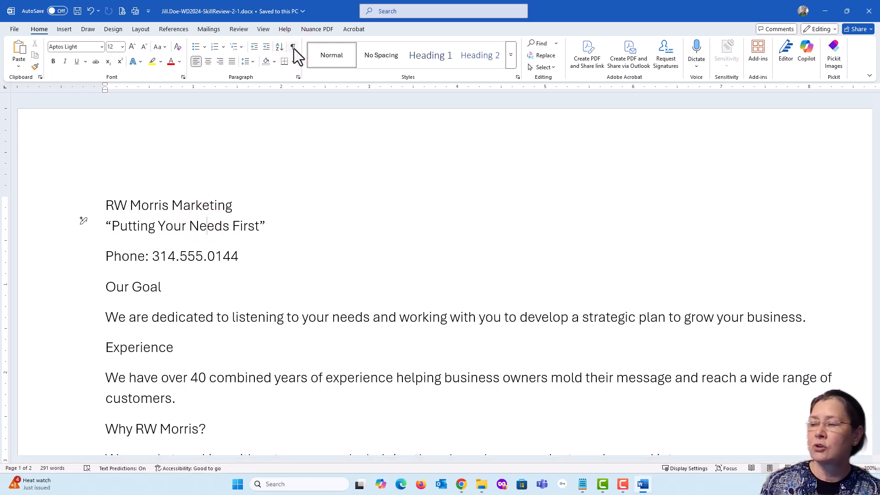
click(78, 10)
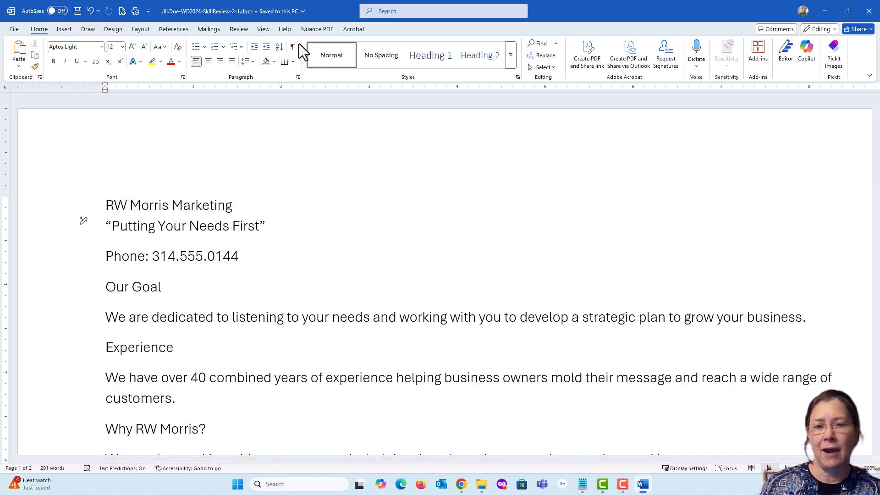
- Switch to the SIMnet instructions in Chrome, mark steps 6b, 6c and 6d as completed and read the step 7 instructions
click(461, 484)
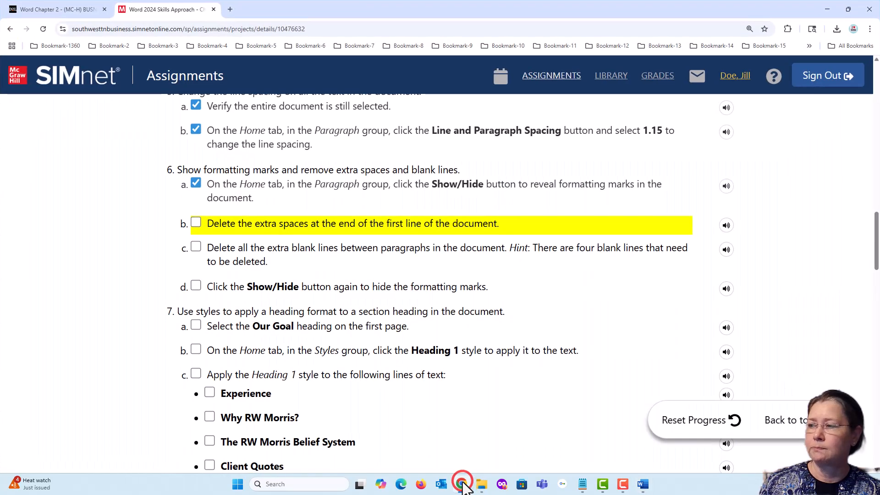
click(196, 223)
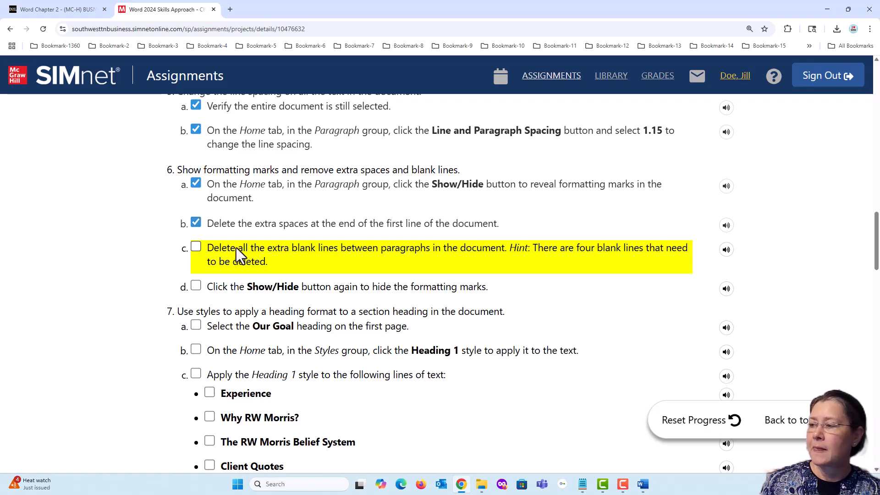
click(196, 246)
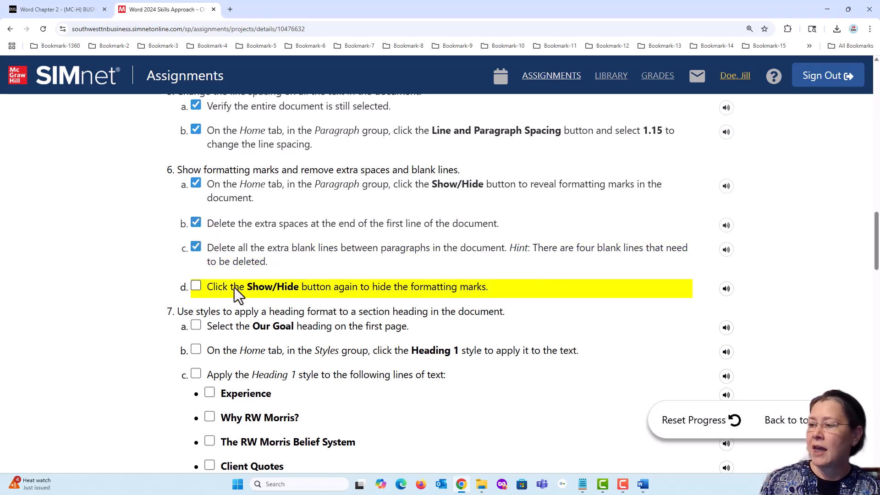
click(197, 286)
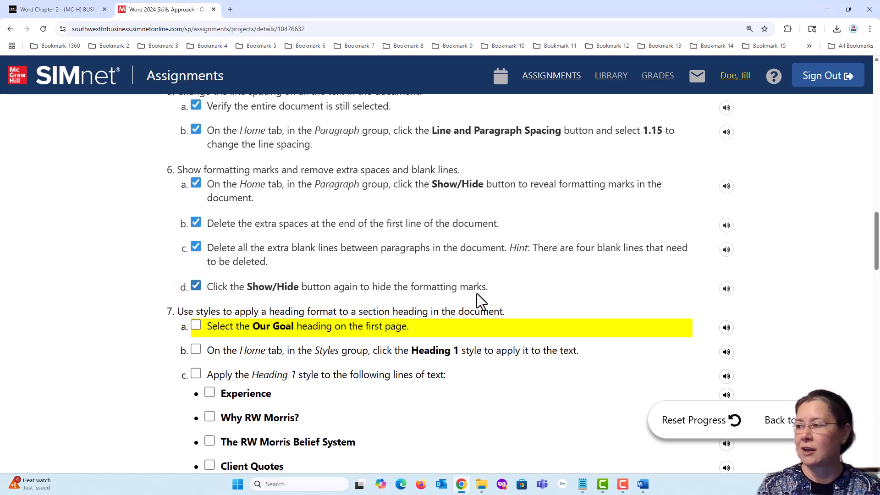
scroll(459, 311, down, 3)
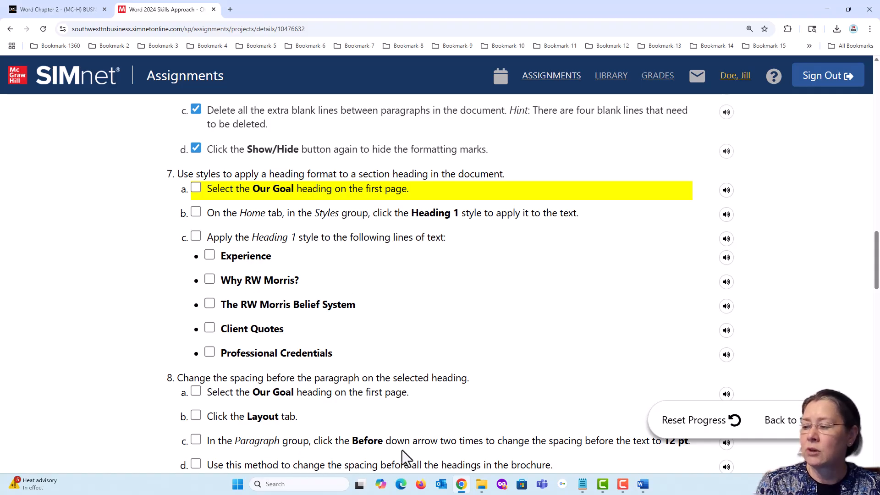
- Return to the brochure in Word and apply the Heading 1 style to the "Our Goal" line
click(462, 486)
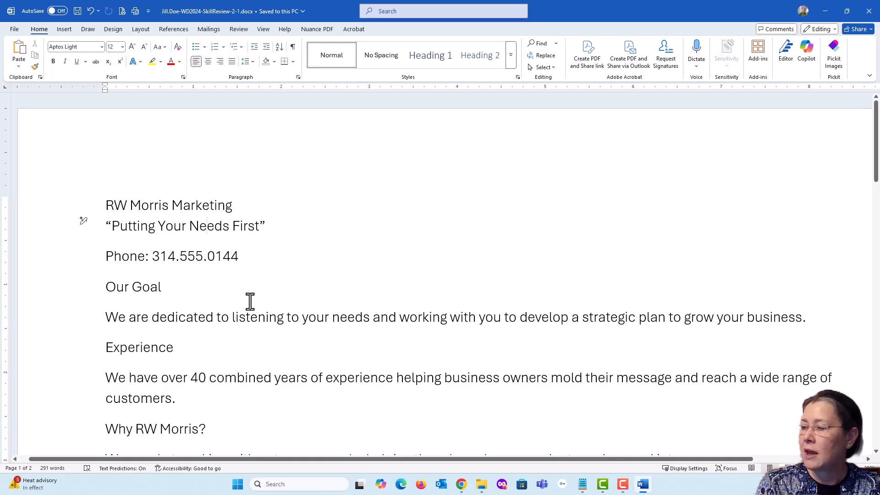
scroll(250, 301, down, 2)
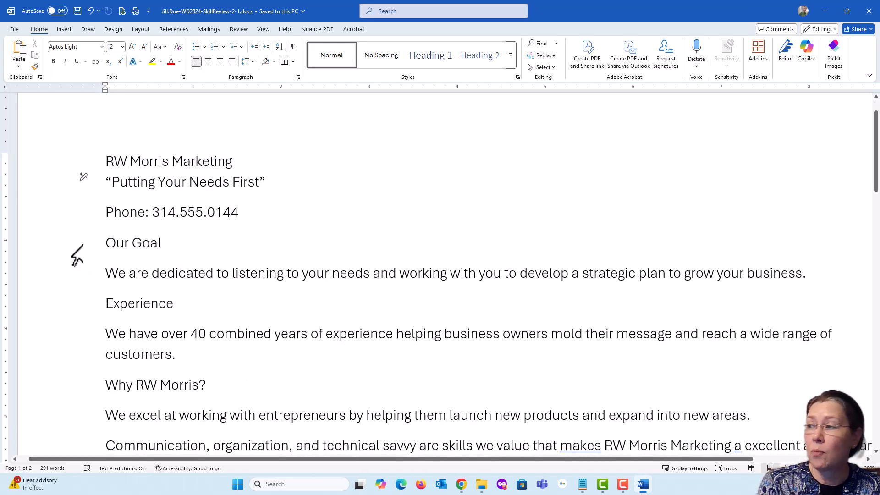
click(85, 247)
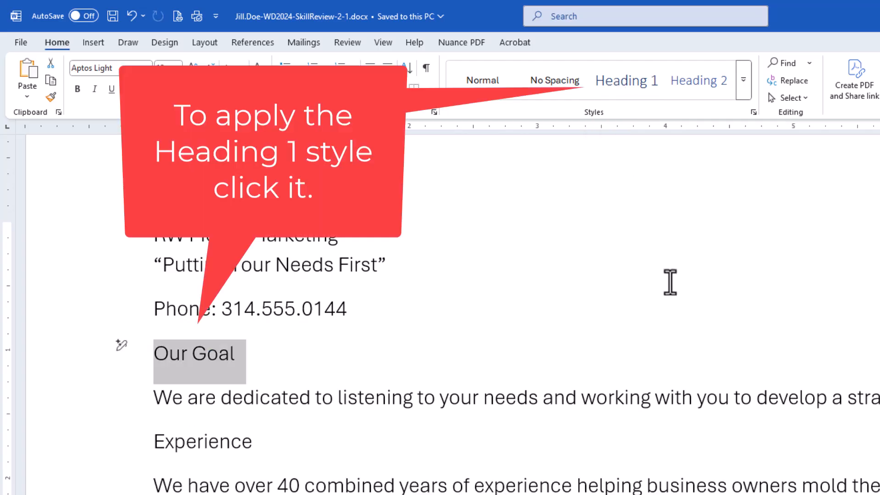
click(628, 83)
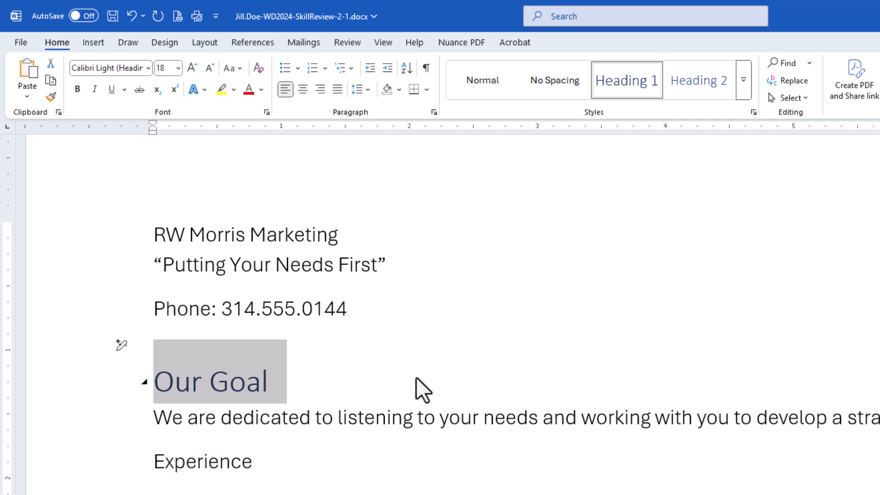
- Apply the Heading 1 style to the "Experience" and "Why RW Morris?" lines
scroll(403, 405, down, 3)
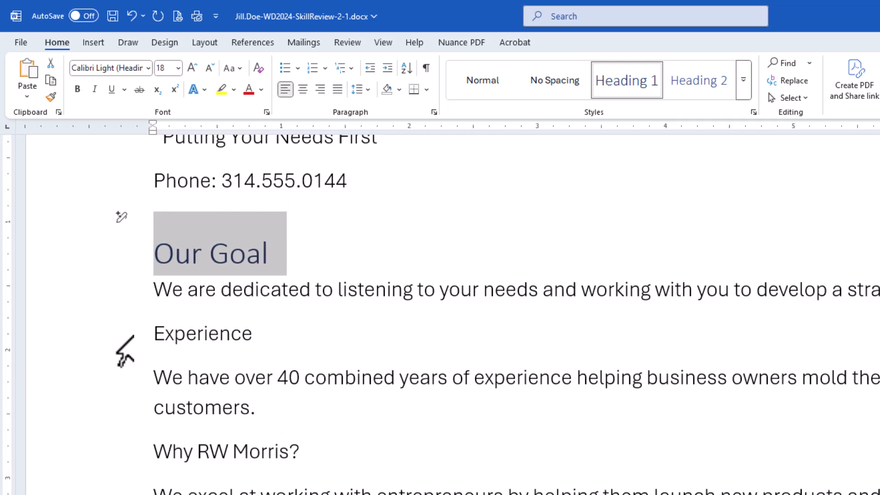
click(90, 340)
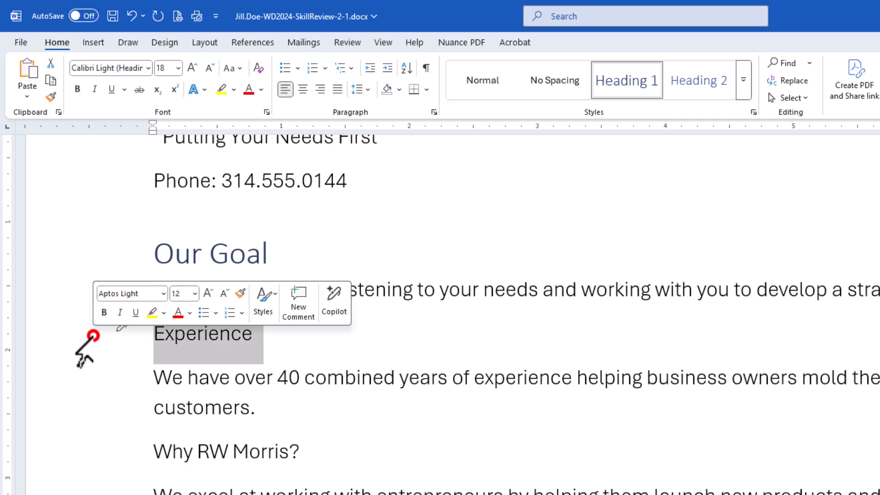
click(635, 88)
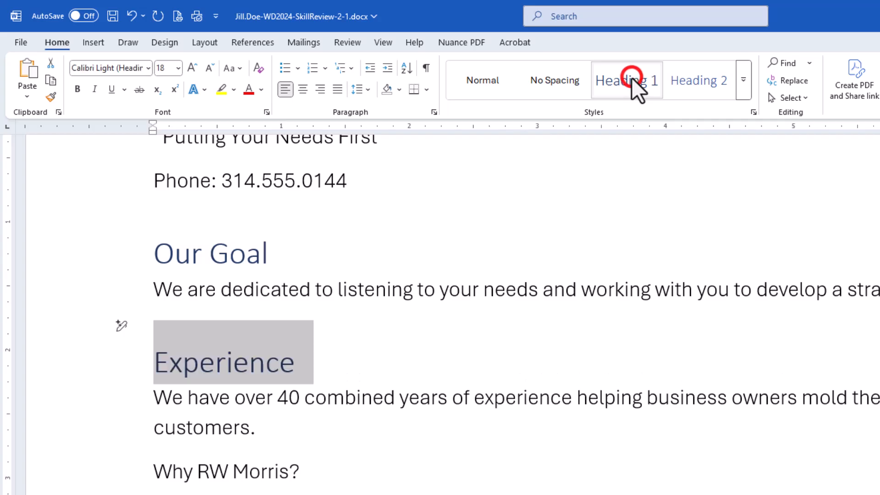
click(111, 478)
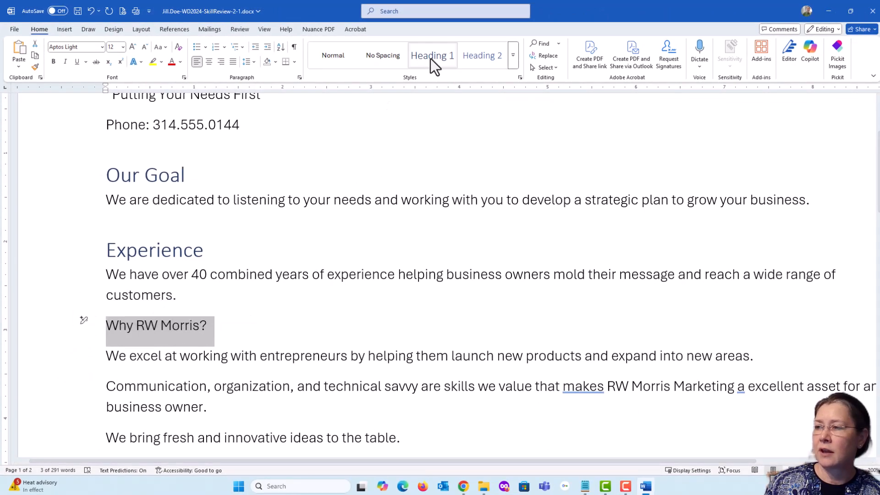
click(433, 50)
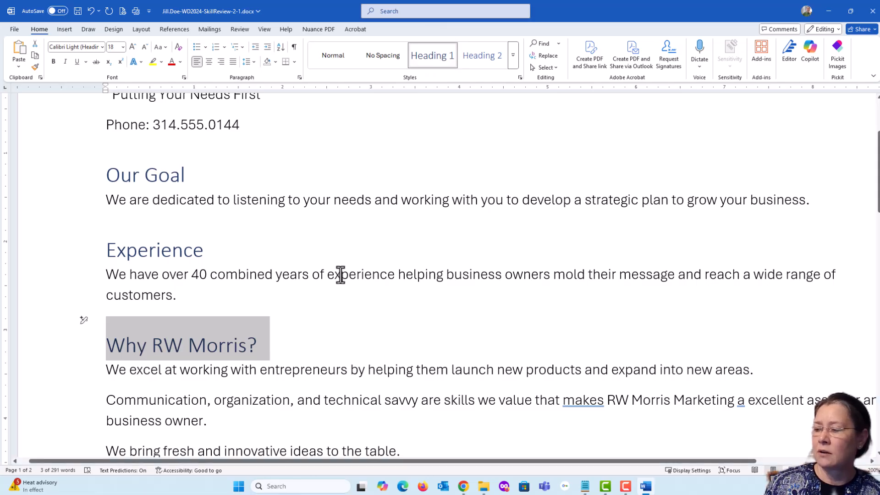
- Apply the Heading 1 style to the "The RW Morris Belief System" line
scroll(341, 275, down, 3)
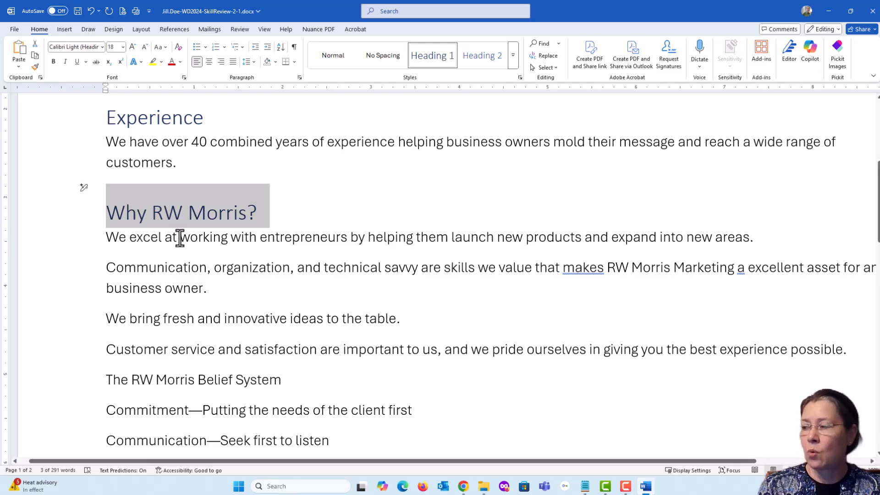
click(434, 57)
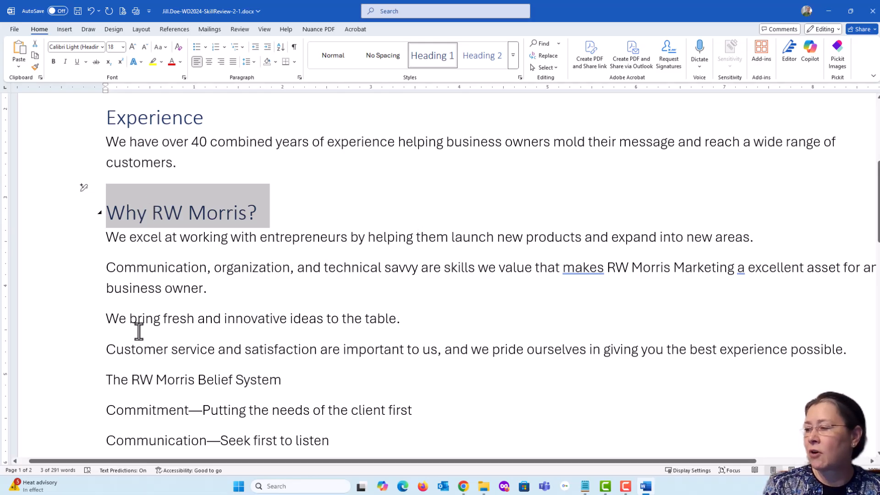
click(64, 385)
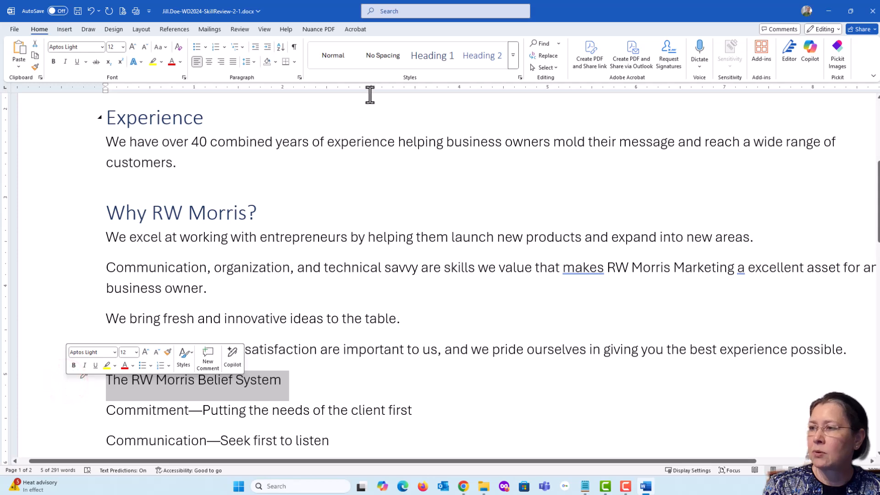
click(430, 52)
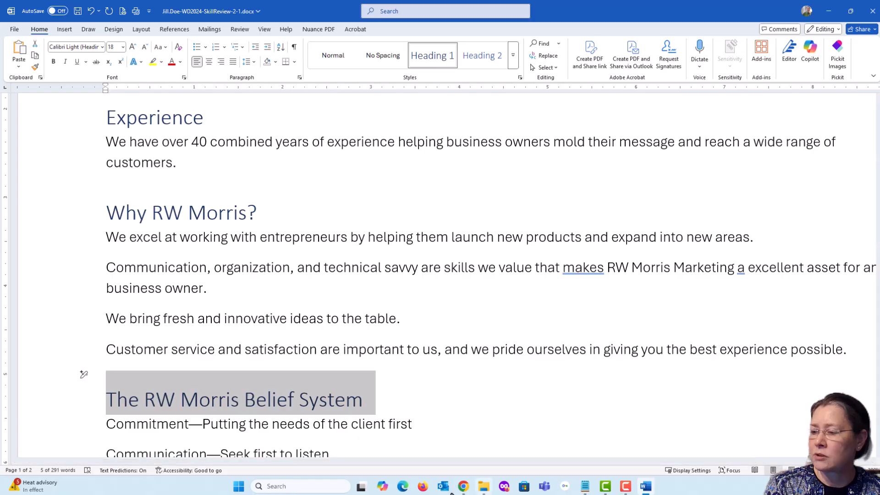
- Check the remaining headings in the SIMnet instructions in Chrome, return to Word and apply the Heading 1 style to "Client Quotes"
click(464, 486)
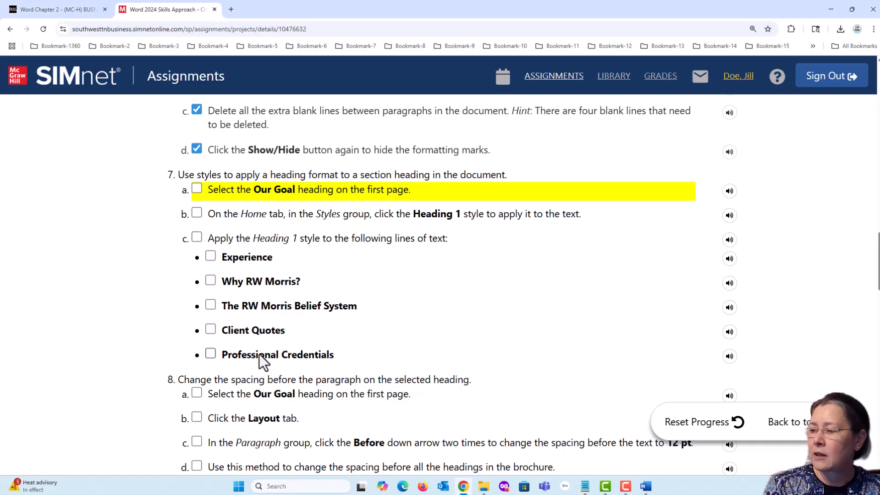
click(472, 491)
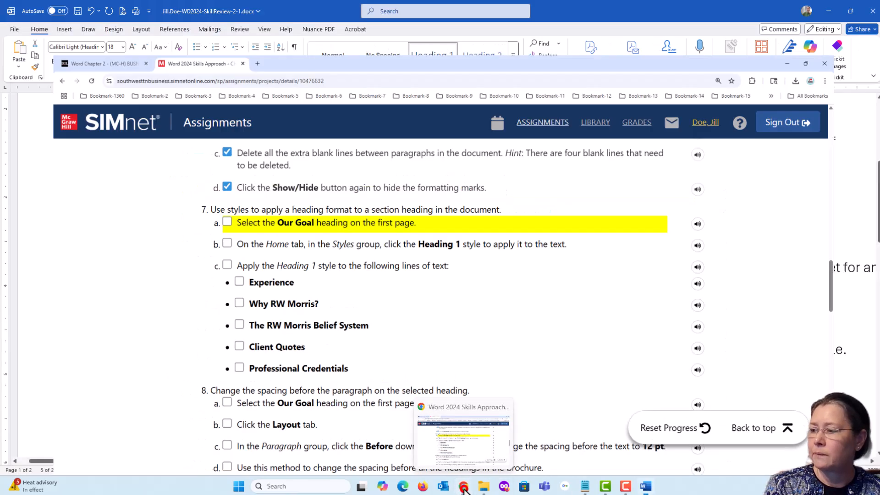
scroll(358, 337, down, 10)
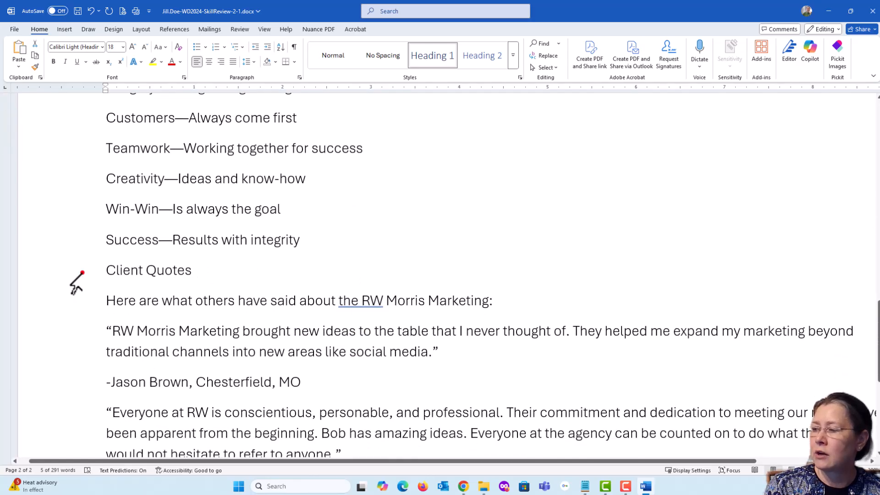
click(82, 272)
click(431, 48)
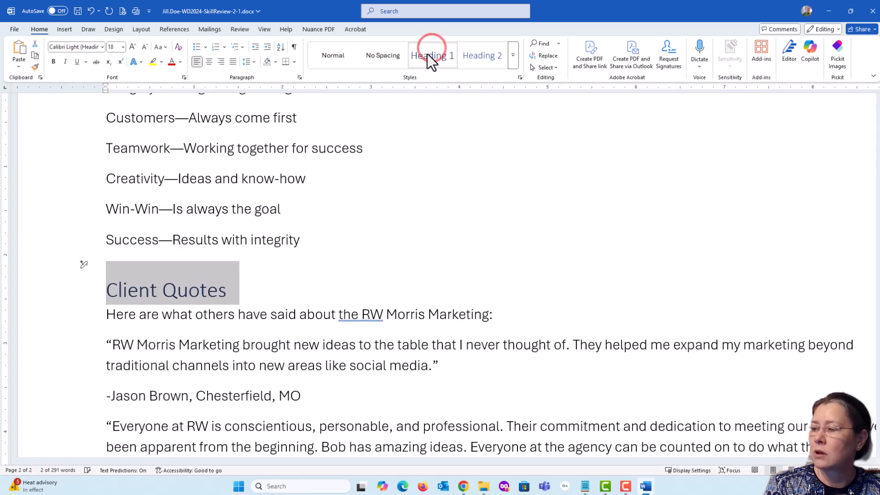
- Apply the Heading 1 style to the "Professional Credentials" line near the end of the document and save the brochure
scroll(332, 265, down, 2)
scroll(329, 287, down, 3)
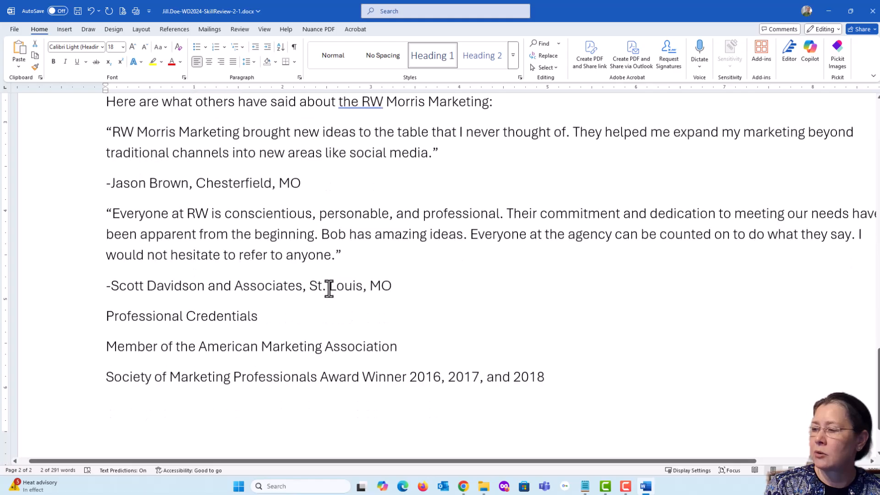
click(71, 314)
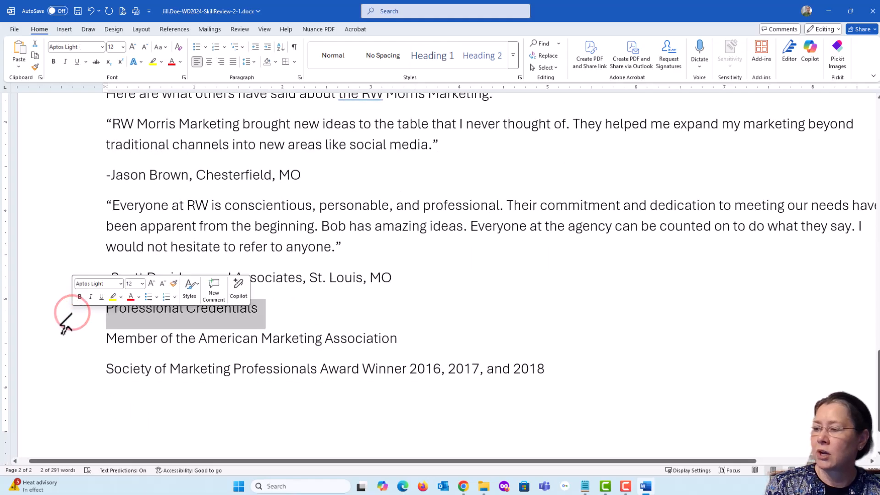
click(441, 54)
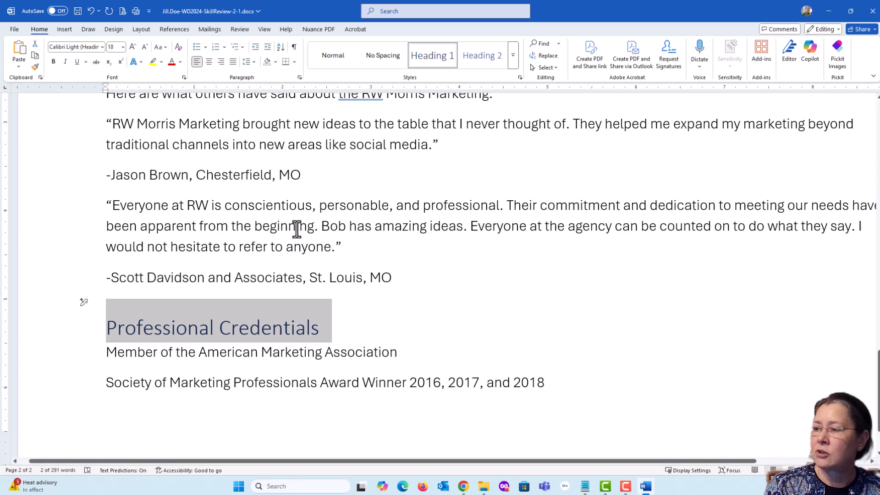
click(78, 10)
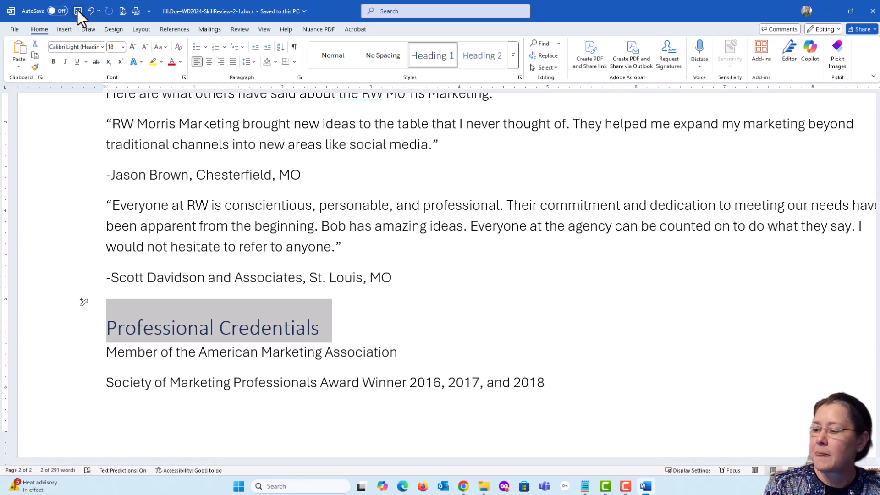
- Switch to the SIMnet instructions in Chrome and mark items a, b and c of step 7 as completed
click(463, 485)
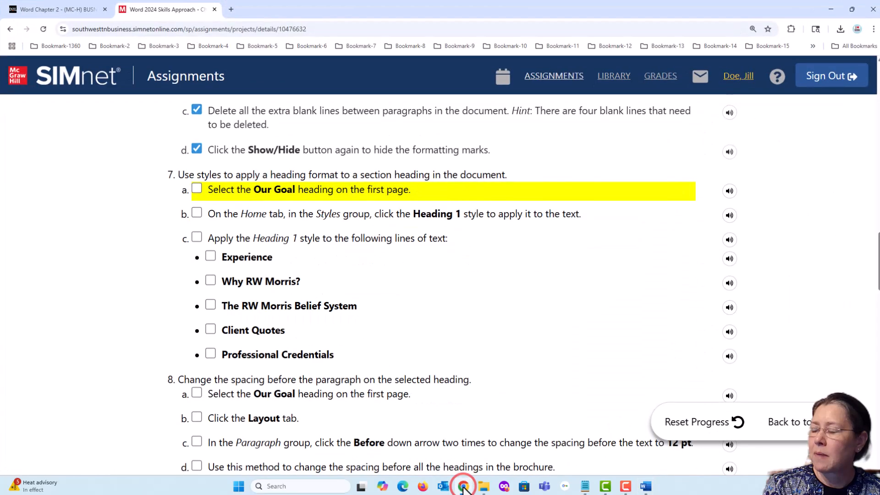
click(196, 188)
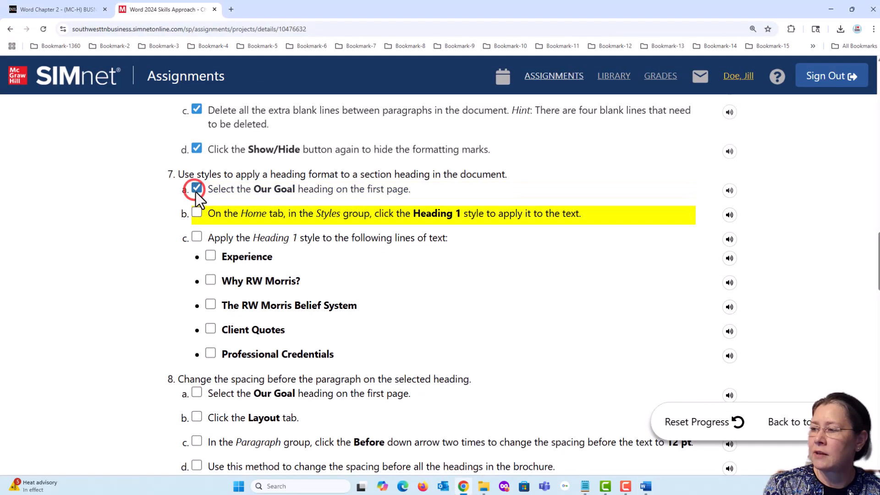
click(196, 212)
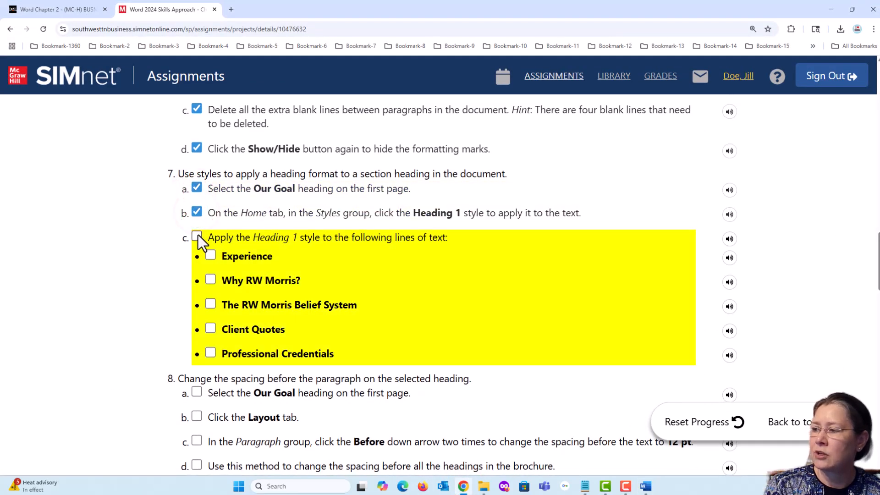
click(197, 236)
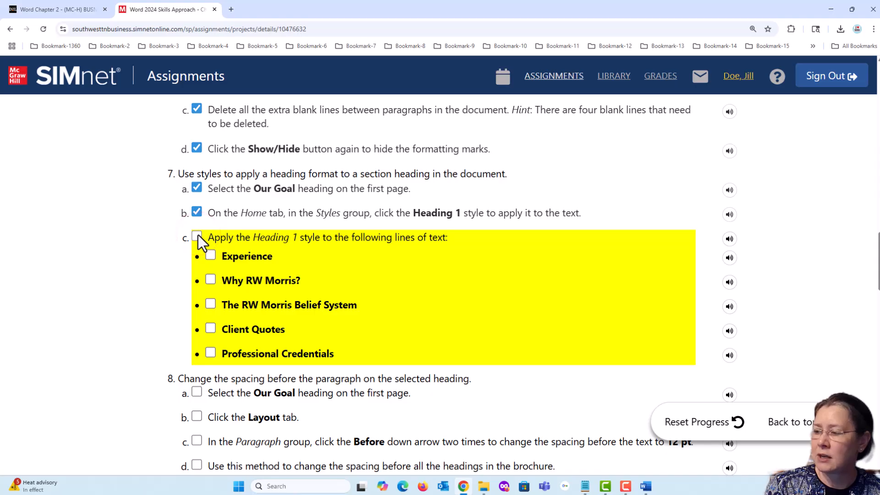
click(198, 236)
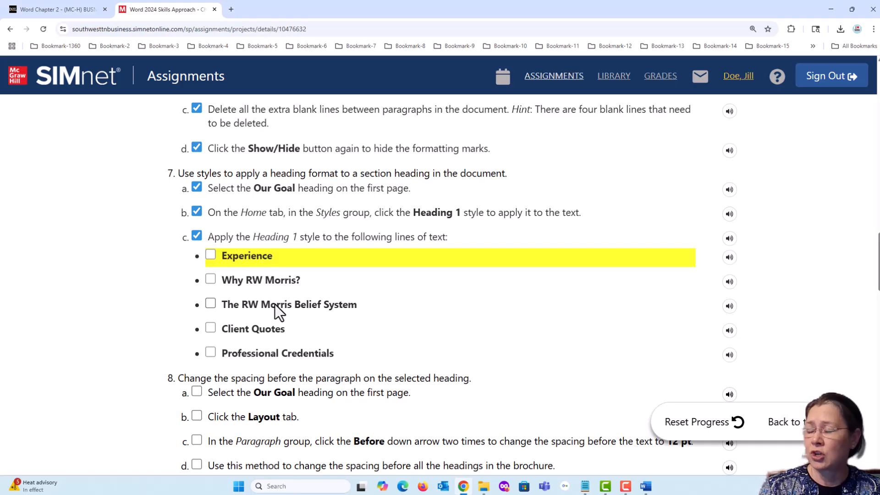
- Check off the Experience, Why RW Morris?, The RW Morris Belief System, Client Quotes and Professional Credentials lines under step 7c
click(210, 255)
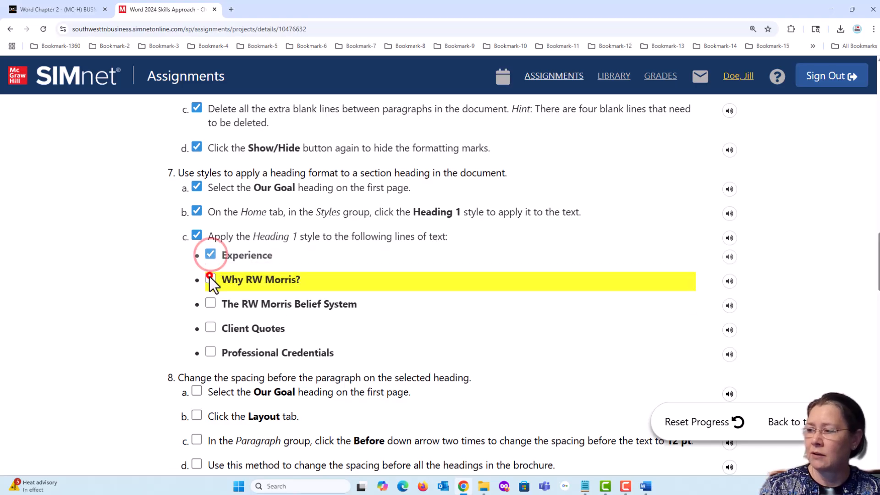
click(210, 277)
click(211, 303)
click(211, 327)
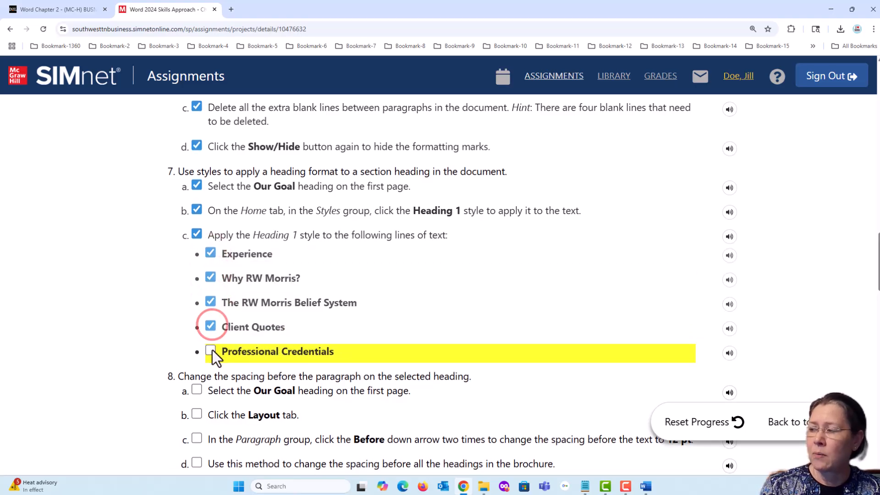
click(211, 350)
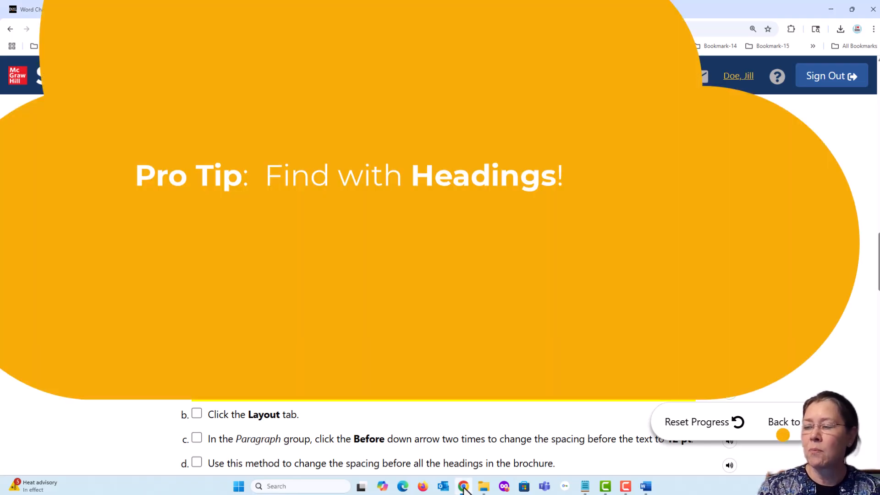
- Return to Word, open the Navigation pane with Find and clear the "Professional Credentials" search text
click(463, 487)
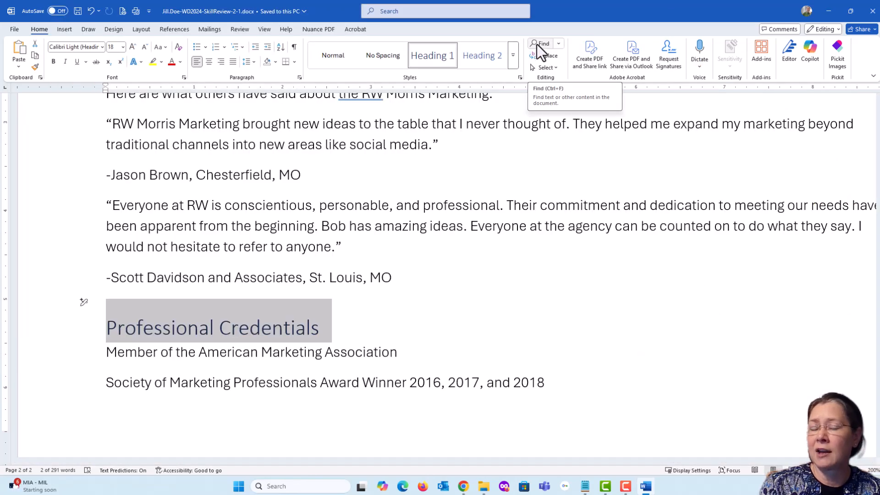
click(536, 45)
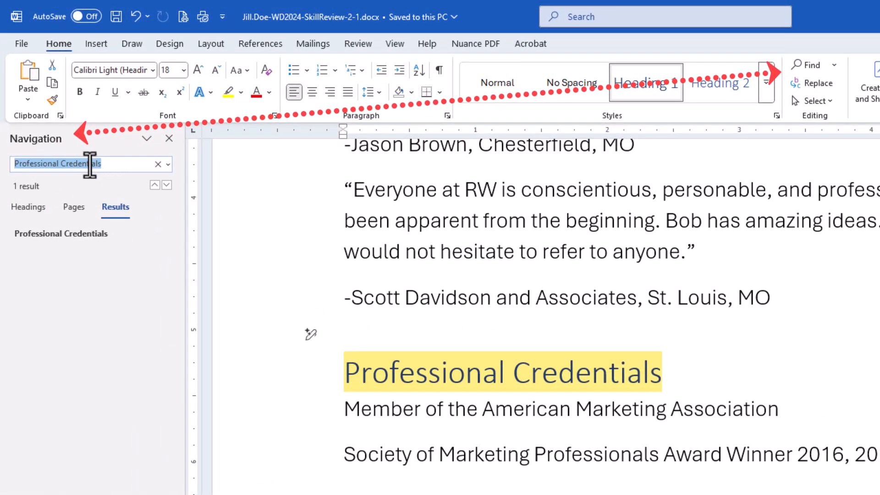
click(400, 297)
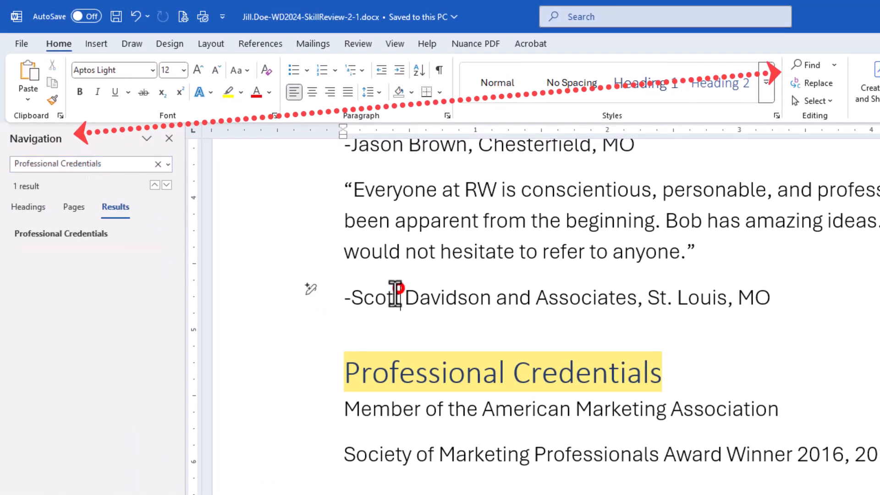
click(157, 163)
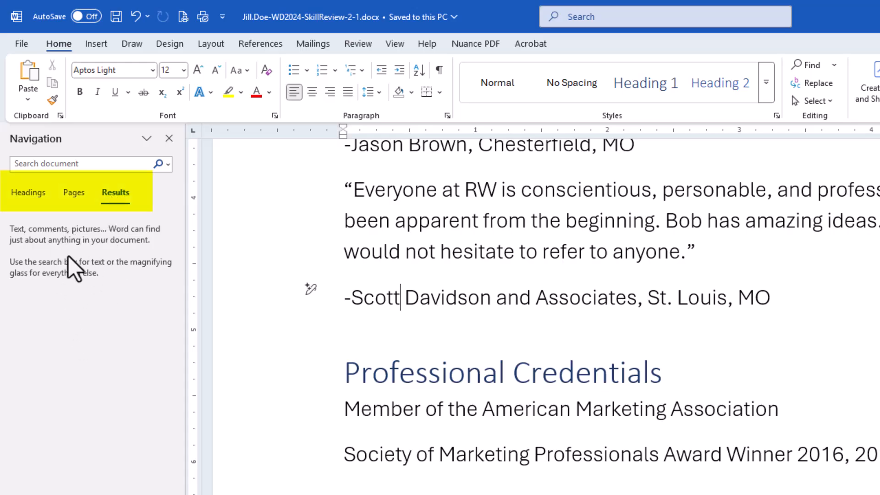
- Browse the brochure by page thumbnails, going to page 1 and back to page 2
click(73, 194)
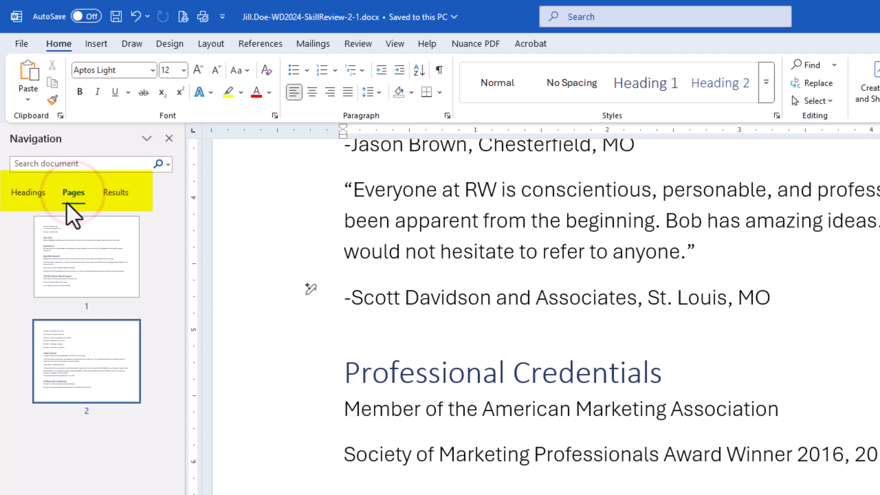
click(99, 243)
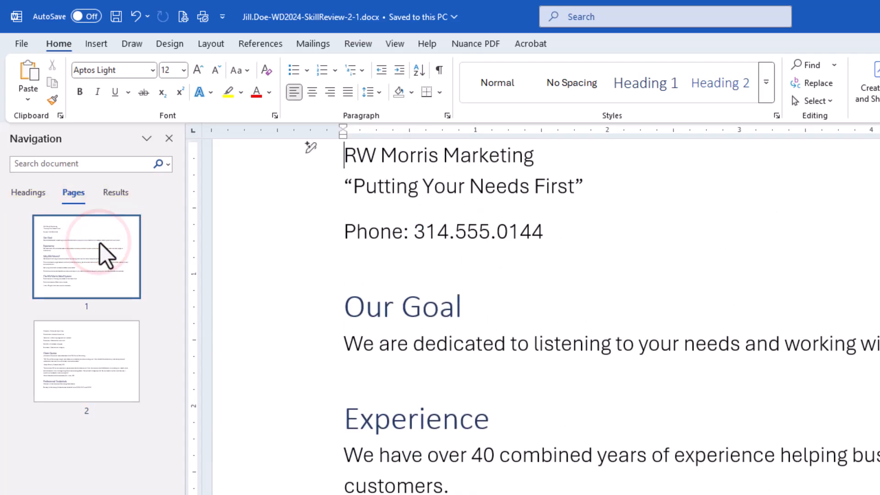
click(99, 366)
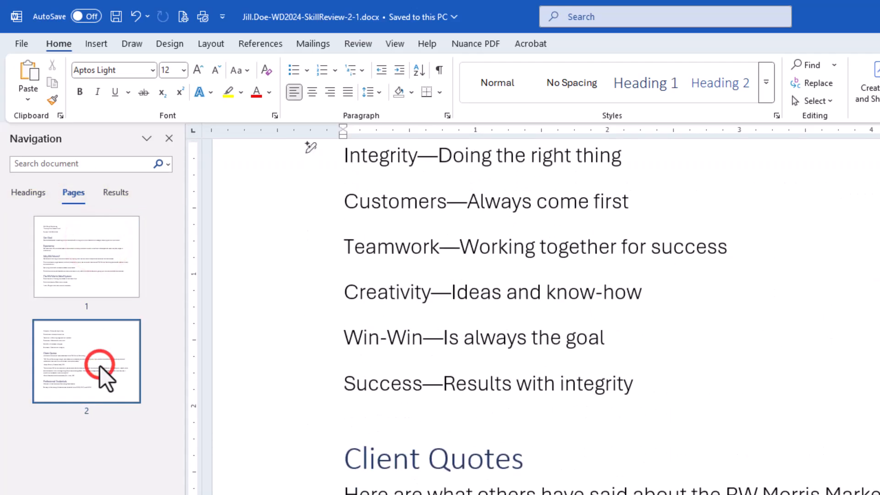
- Navigate the brochure by its headings, ending at "Our Goal", and close the Navigation pane
click(24, 194)
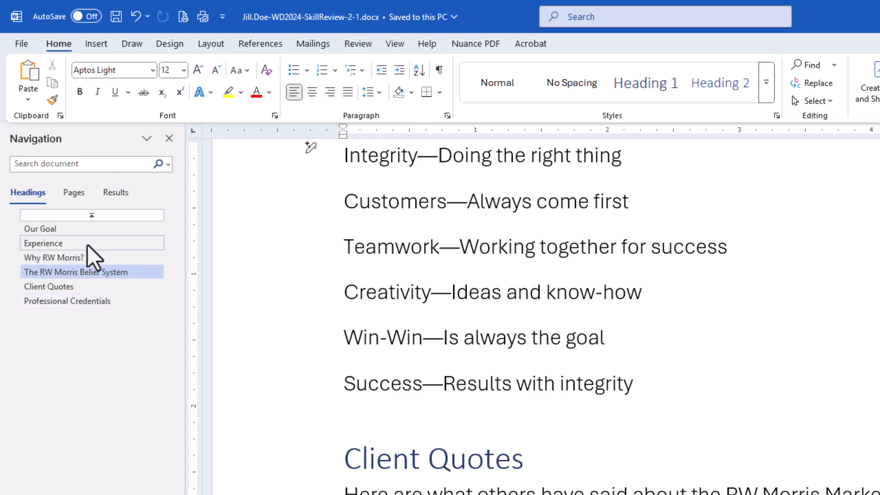
click(68, 232)
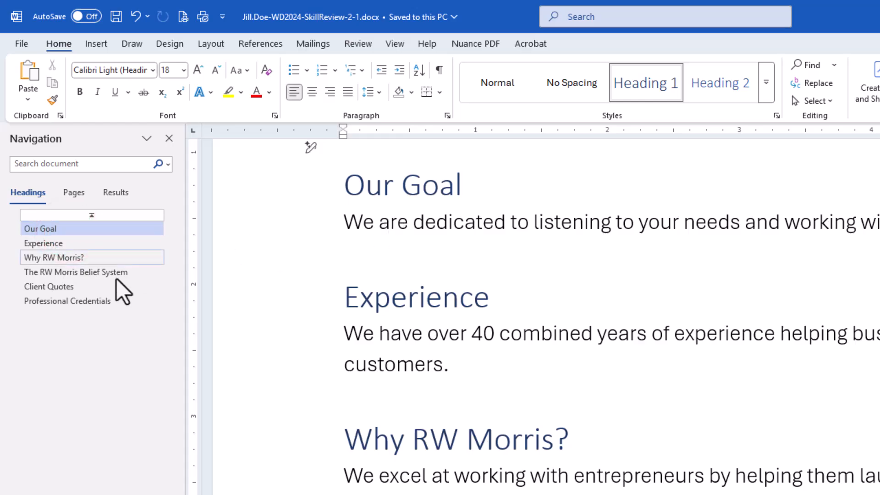
click(60, 287)
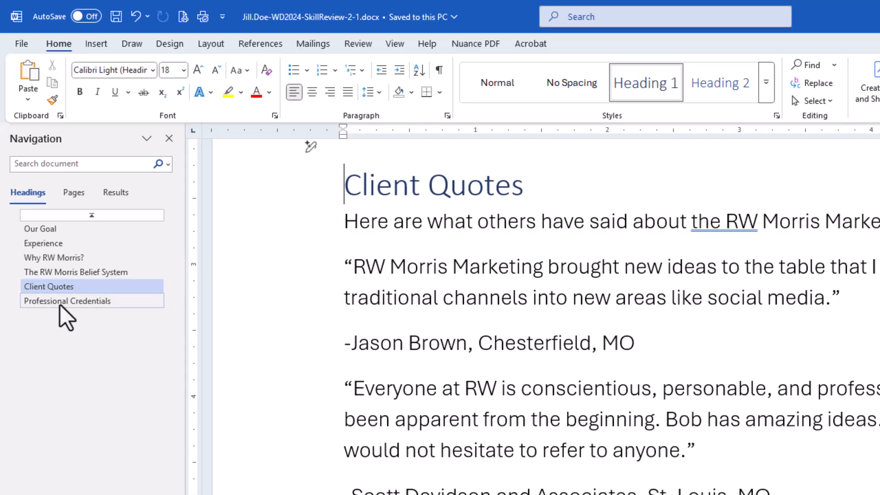
click(50, 243)
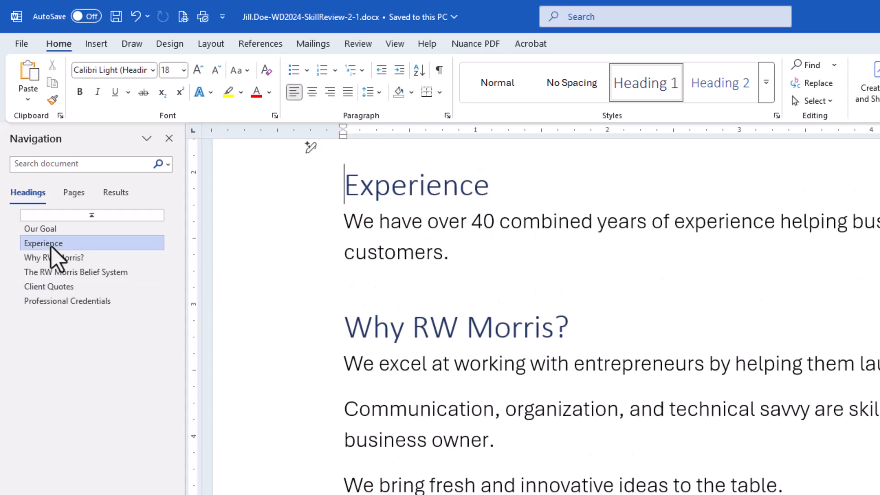
click(64, 273)
click(63, 286)
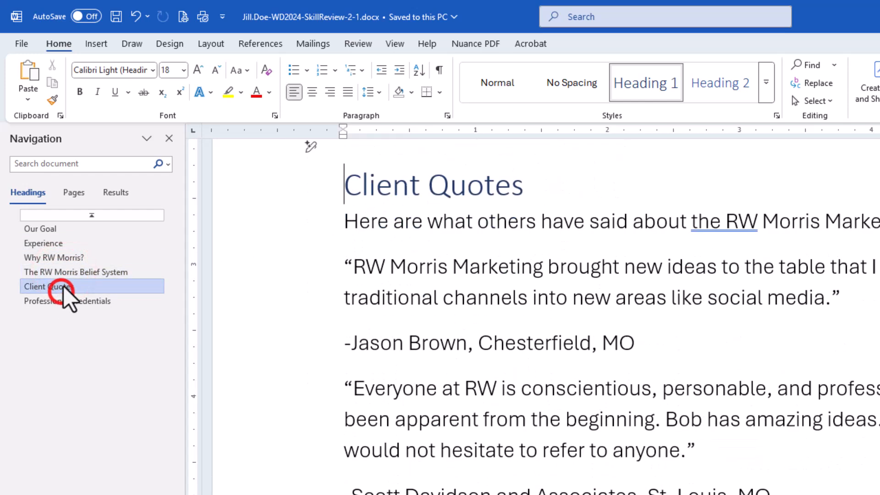
click(62, 241)
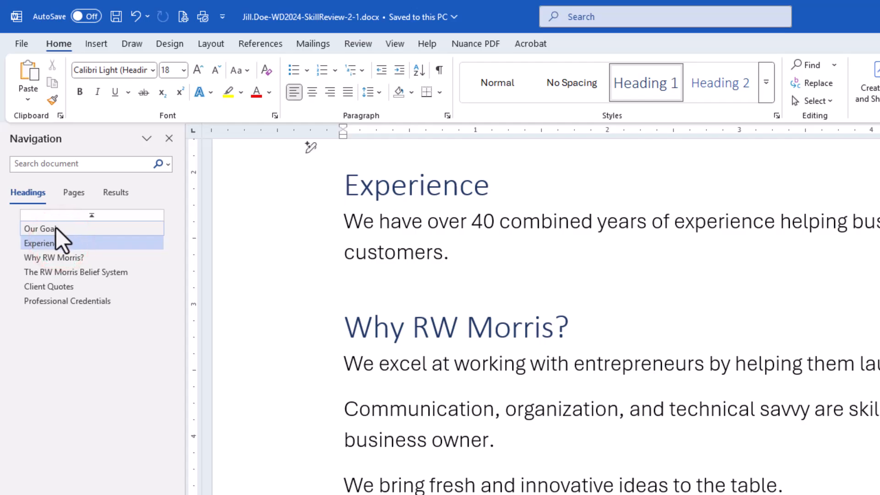
click(55, 227)
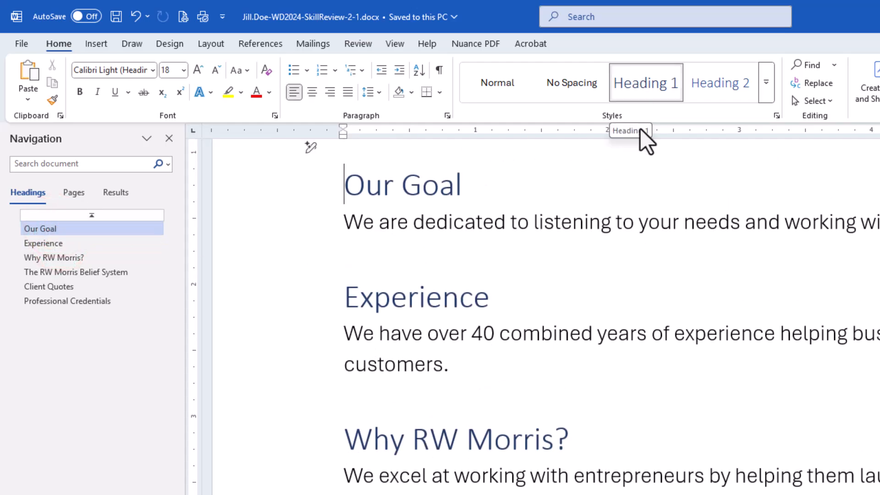
click(169, 139)
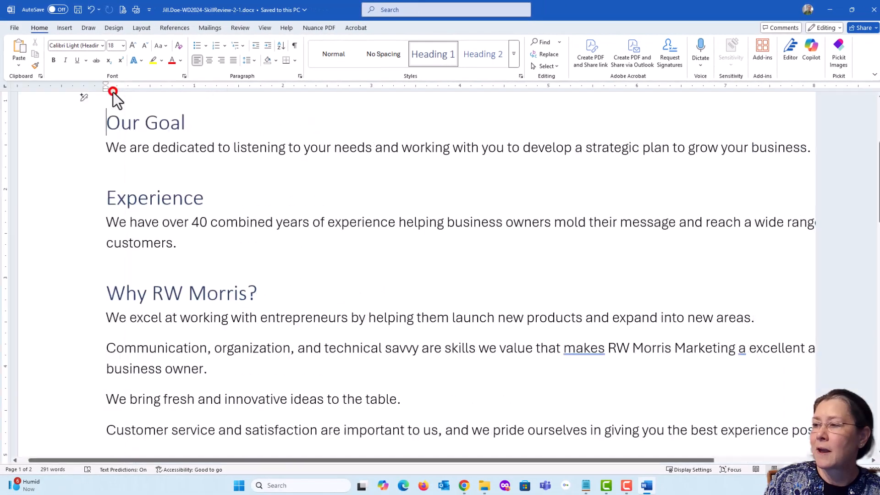
- Switch to the SIMnet assignment in the browser, read instruction 8 on spacing before headings, and return to the Word document
click(464, 485)
scroll(93, 304, down, 5)
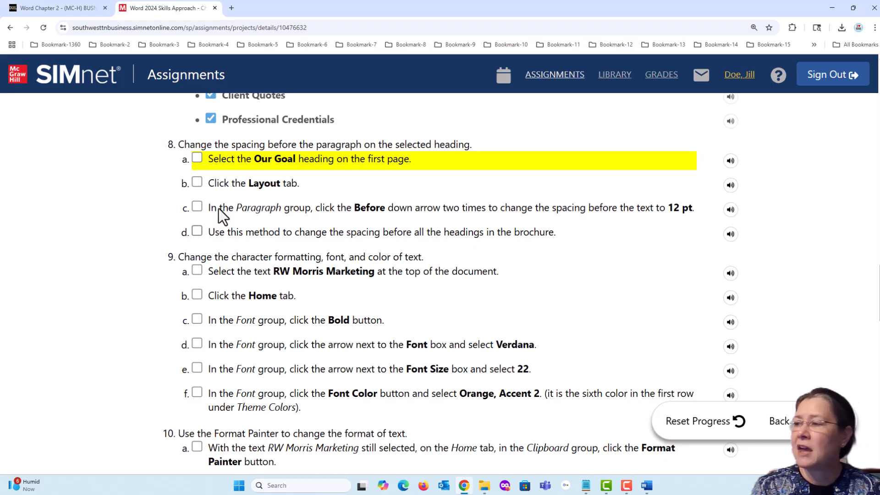
double_click(281, 145)
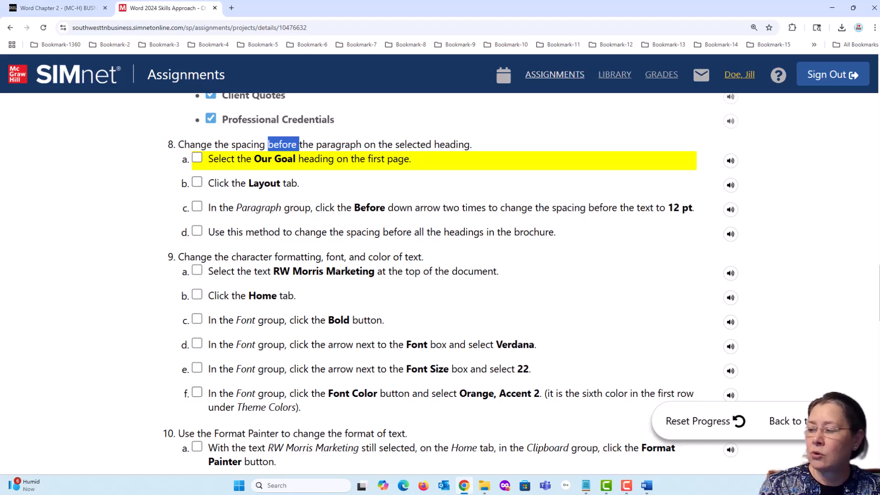
click(464, 486)
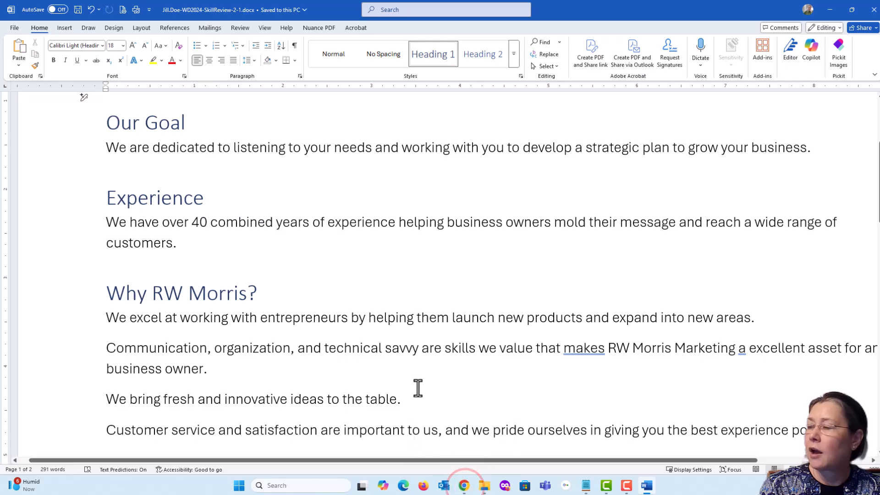
- Set the spacing before the Our Goal heading to 12 pt
click(72, 134)
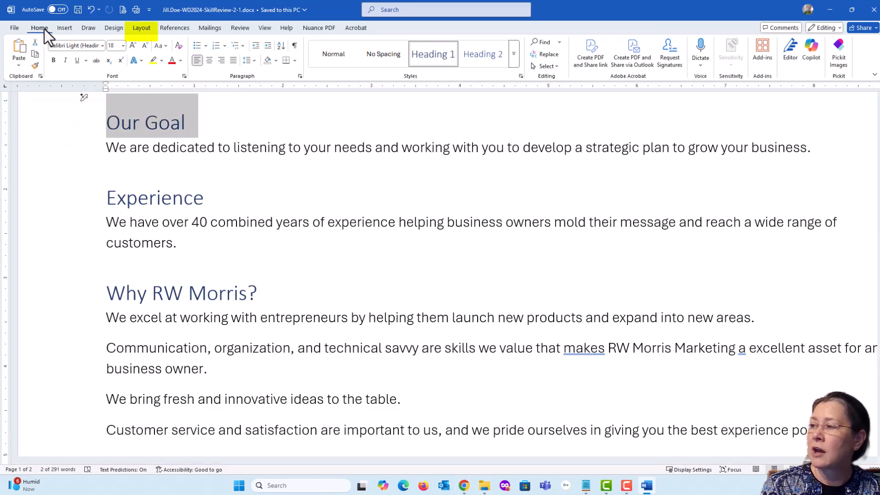
click(142, 26)
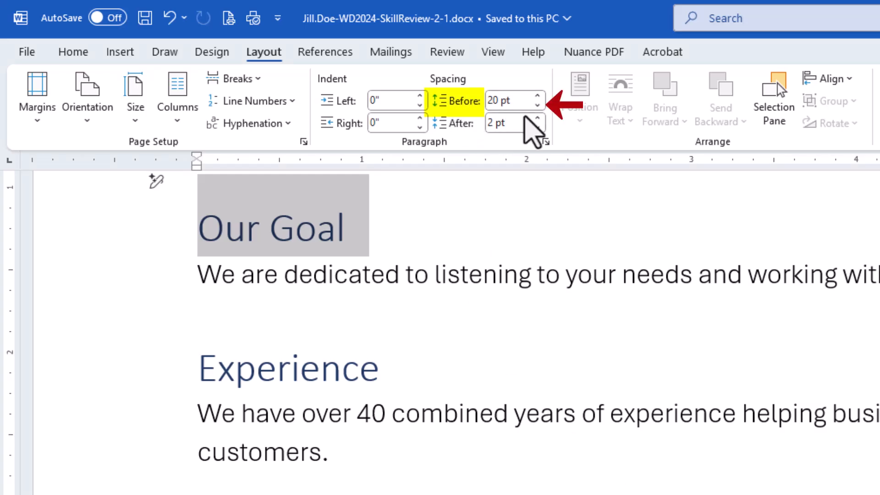
scroll(532, 346, up, 2)
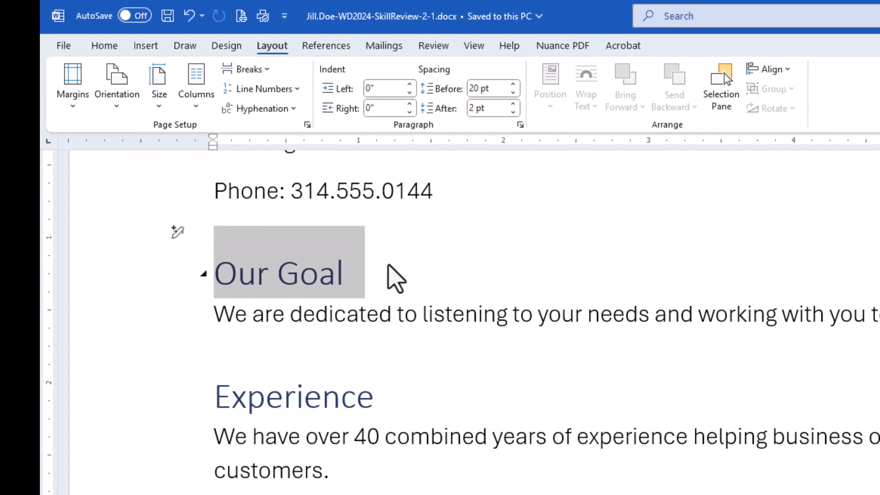
click(513, 93)
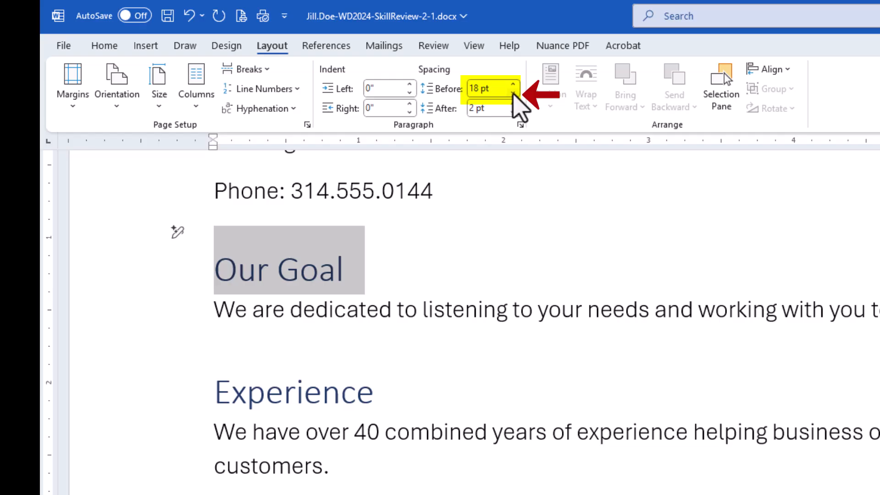
click(514, 92)
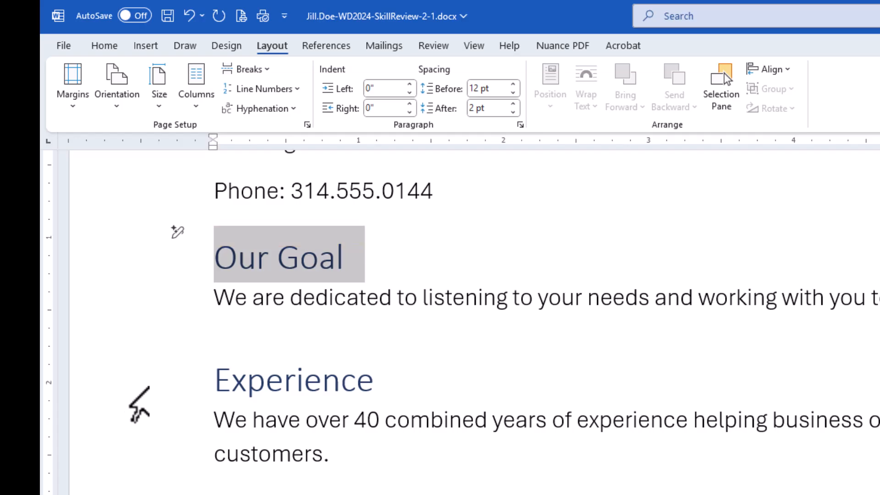
- Select the Experience heading and turn on the display of formatting marks
click(147, 387)
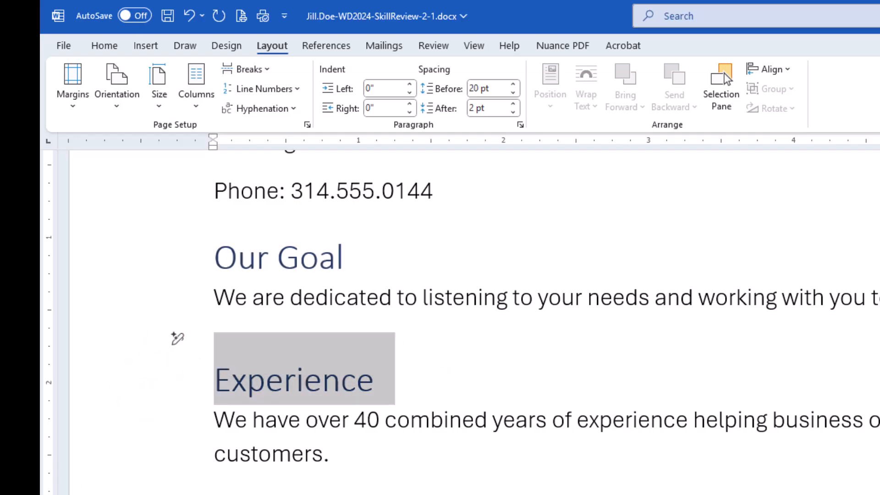
click(105, 45)
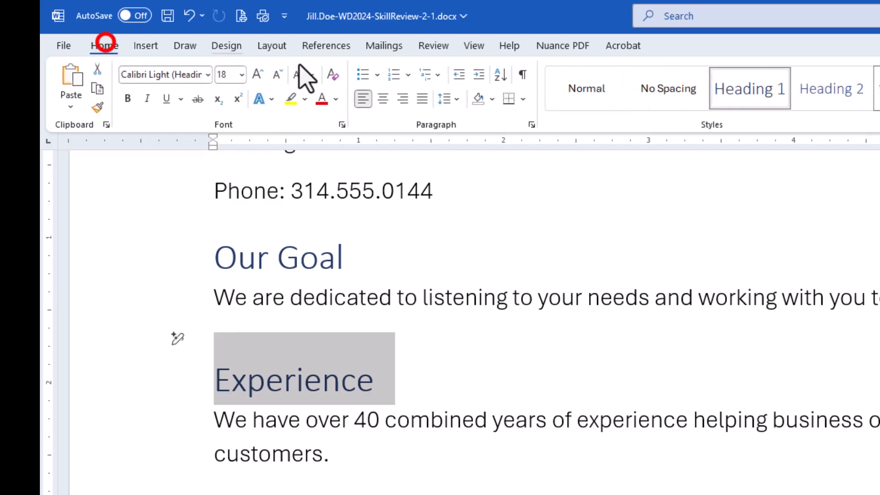
click(522, 75)
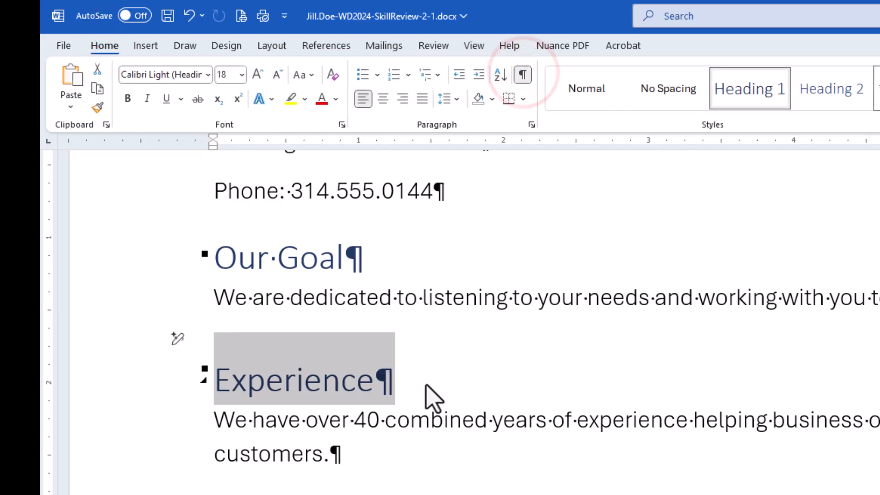
- Try updating the Heading 1 style to match the Our Goal heading, and undo the style update
click(153, 262)
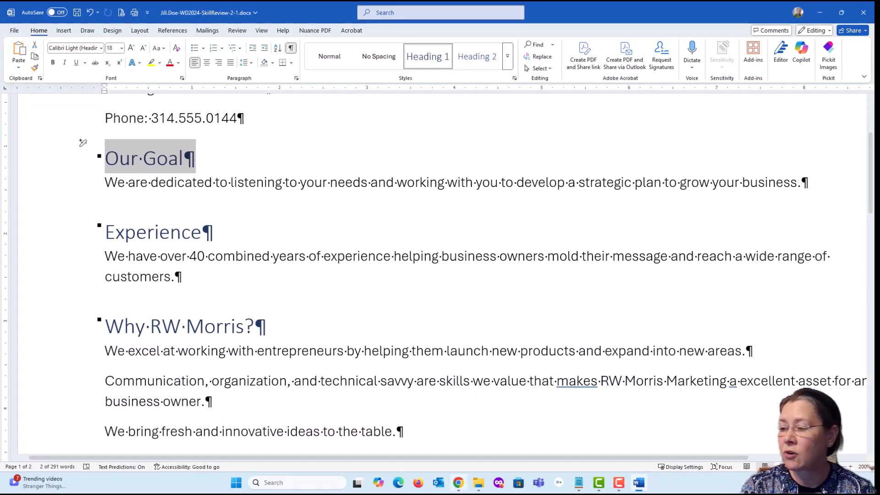
click(458, 484)
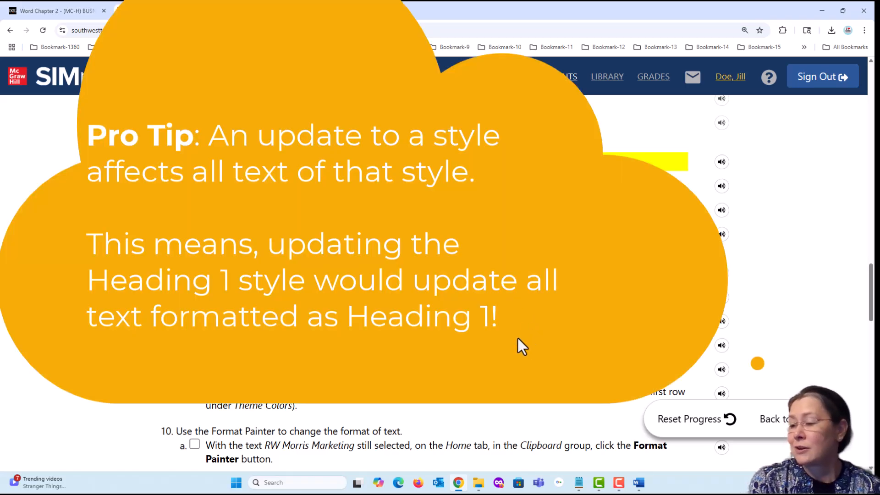
click(457, 485)
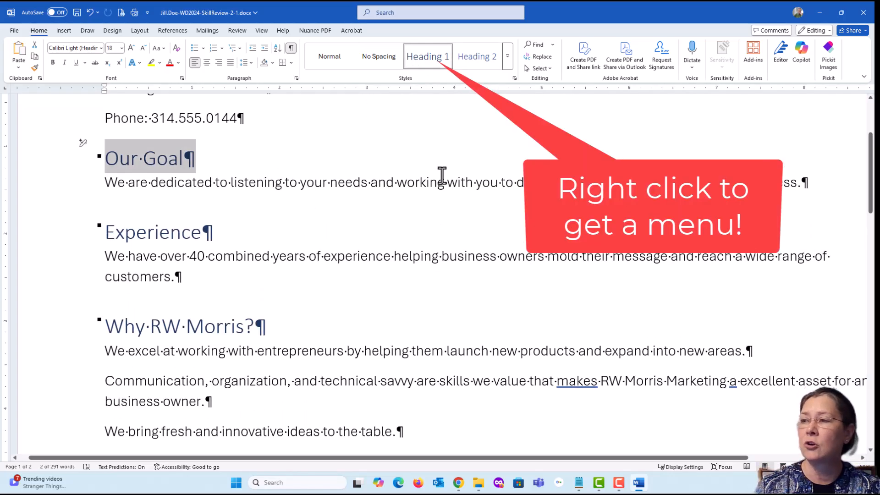
right_click(434, 53)
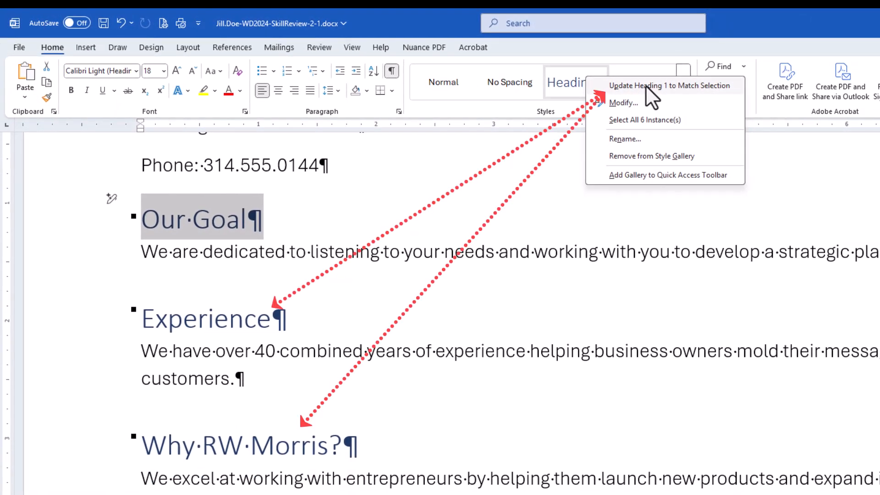
click(645, 87)
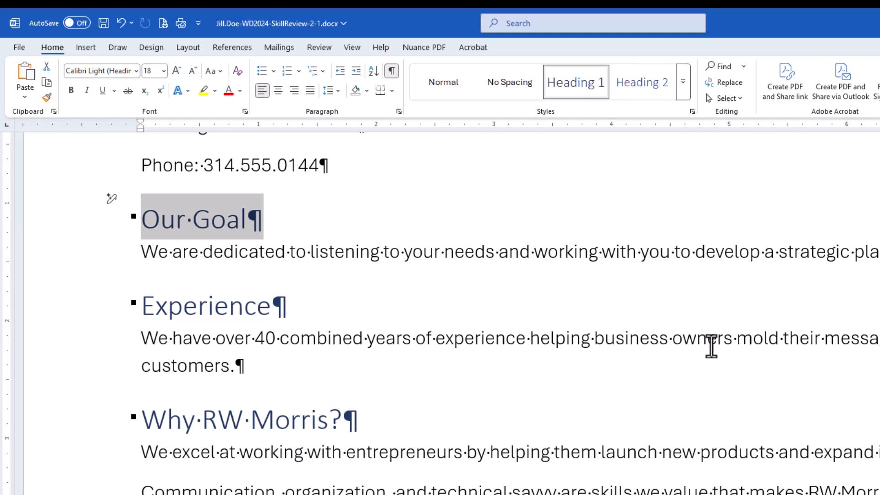
key(ctrl+z)
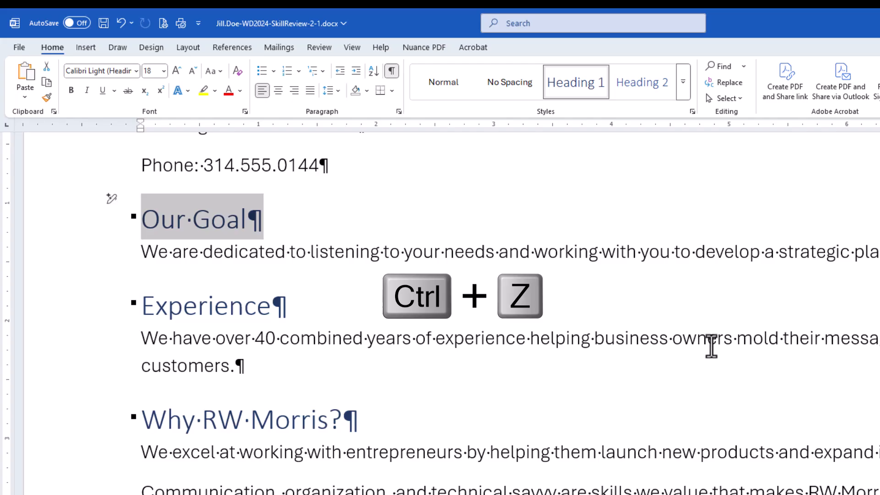
key(ctrl+z)
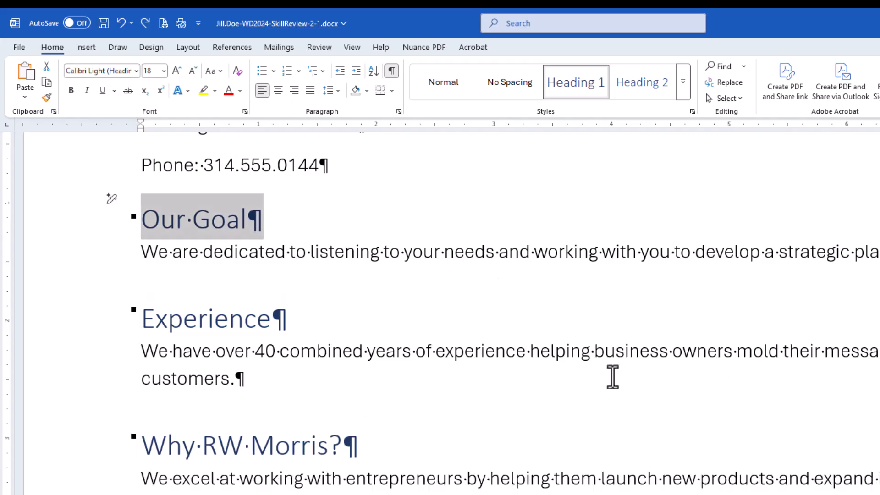
- Set the spacing before the Experience and Why RW Morris? headings to 12 pt each
click(101, 319)
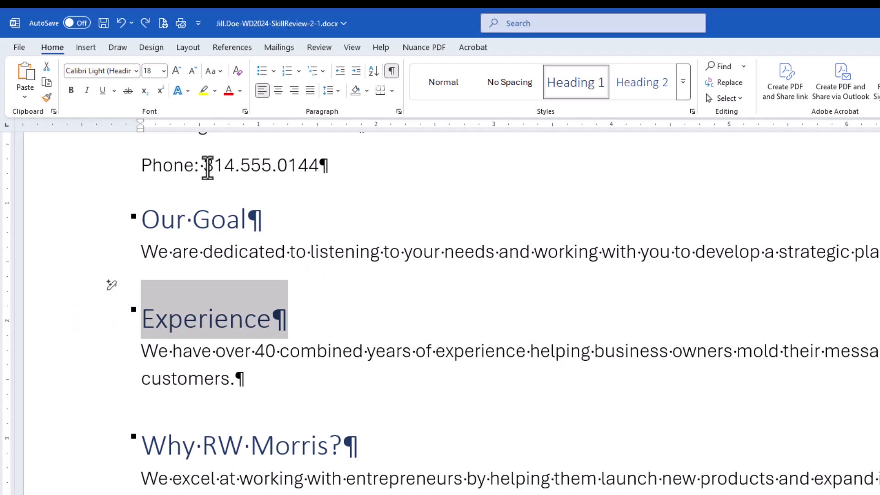
click(190, 48)
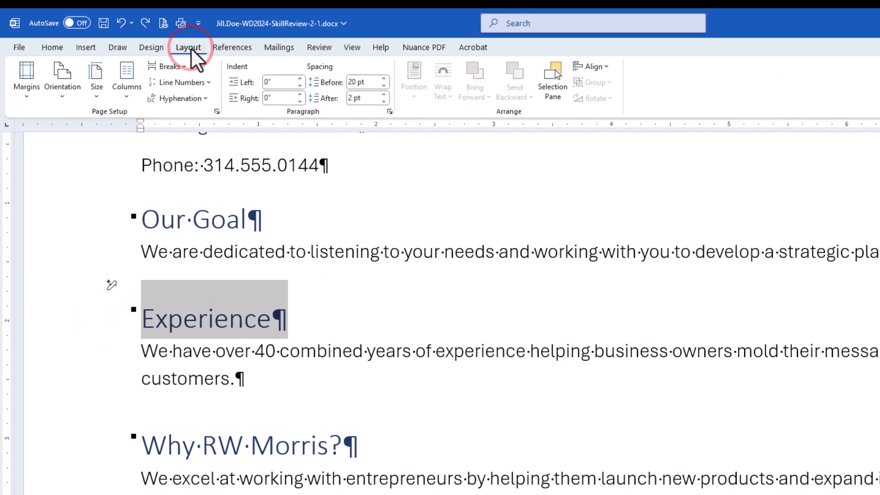
click(383, 85)
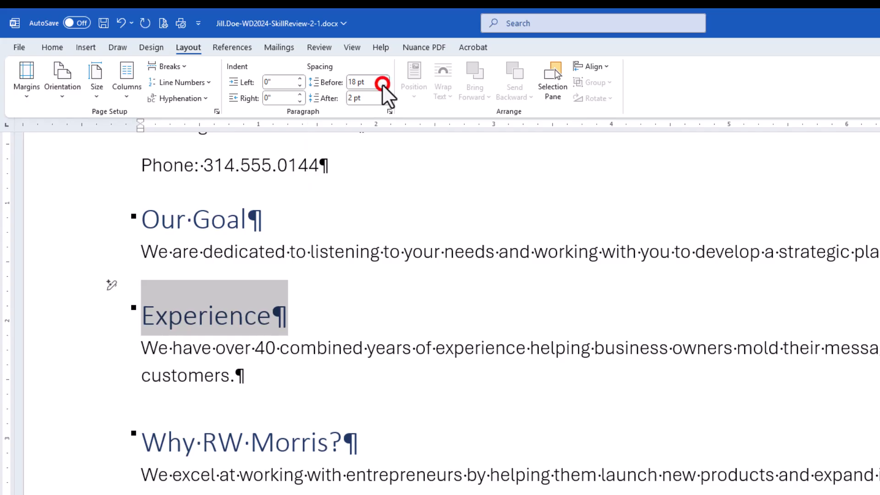
click(383, 85)
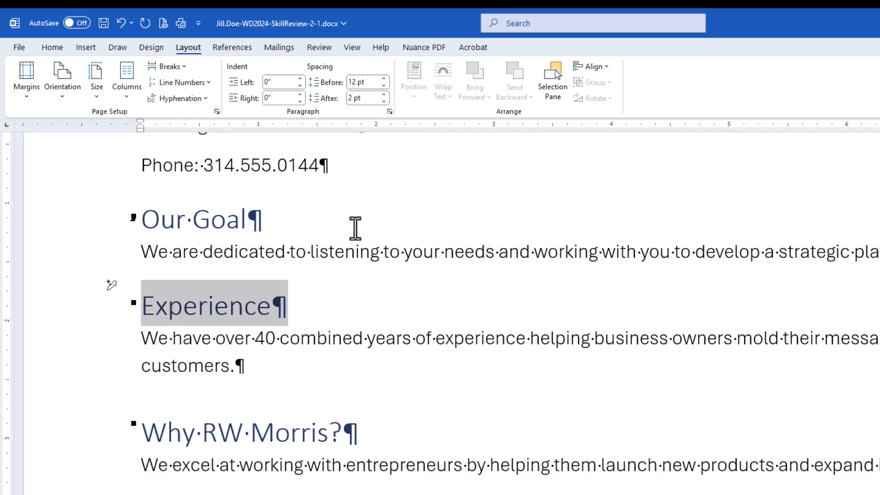
click(92, 432)
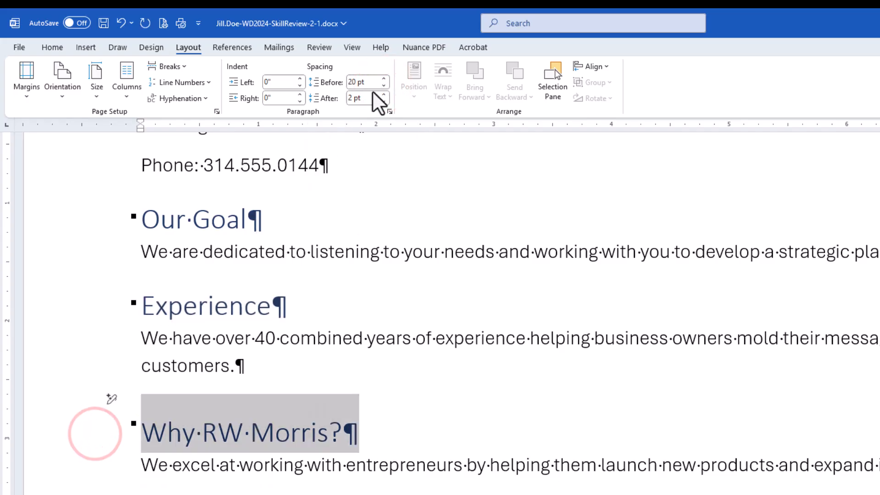
click(383, 85)
click(383, 85)
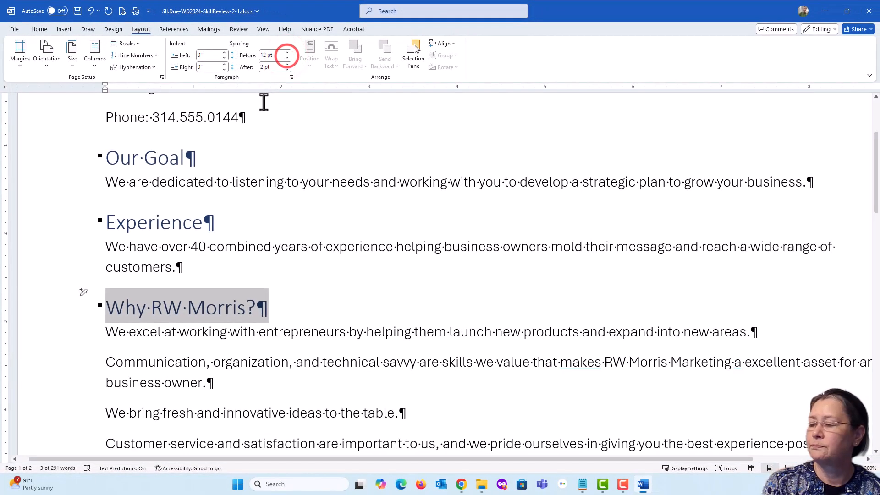
- Set the spacing before The RW Morris Belief System heading to 12 pt
scroll(290, 420, down, 1)
scroll(218, 309, down, 5)
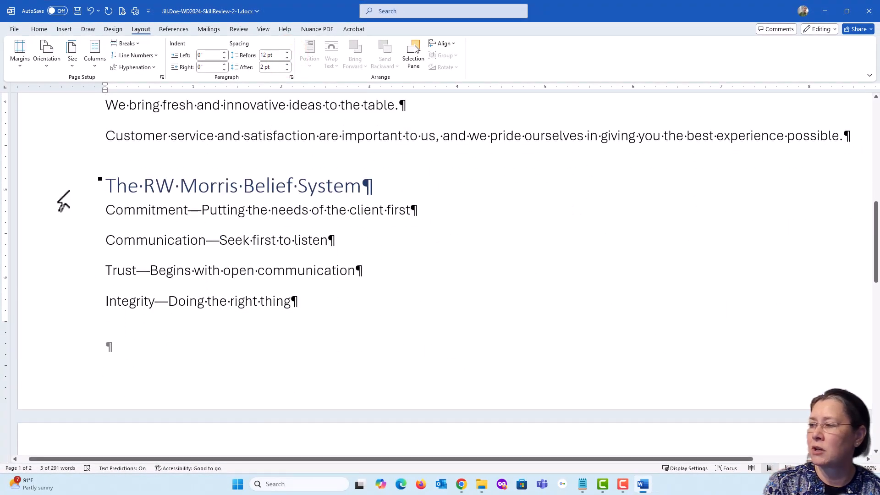
click(70, 189)
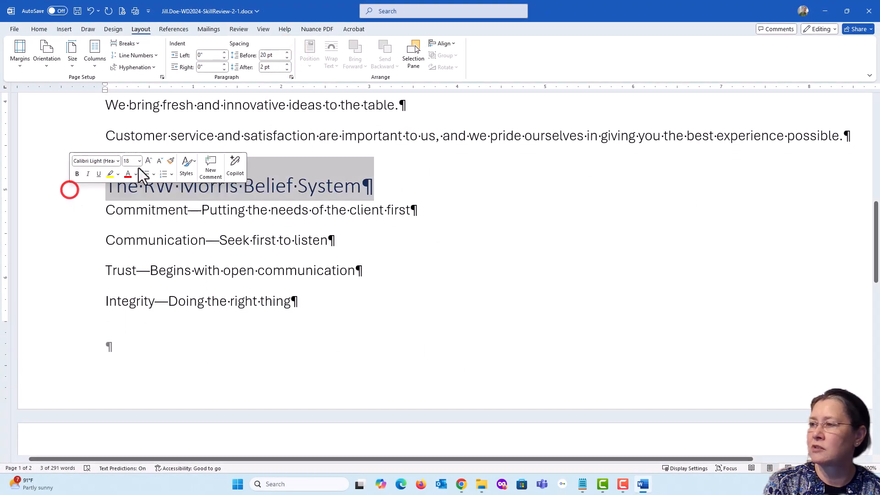
click(286, 58)
click(286, 58)
- Set the spacing before the Client Quotes heading on the second page to 12 pt
scroll(143, 263, down, 8)
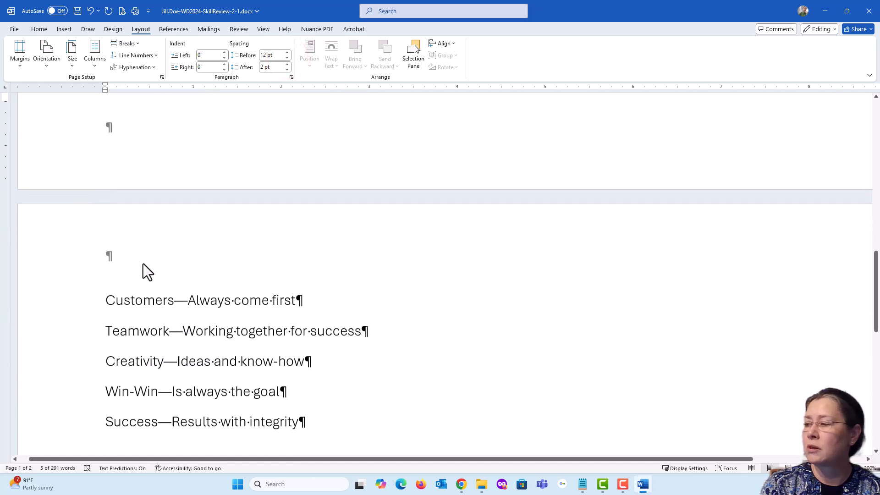
scroll(143, 263, down, 4)
click(68, 164)
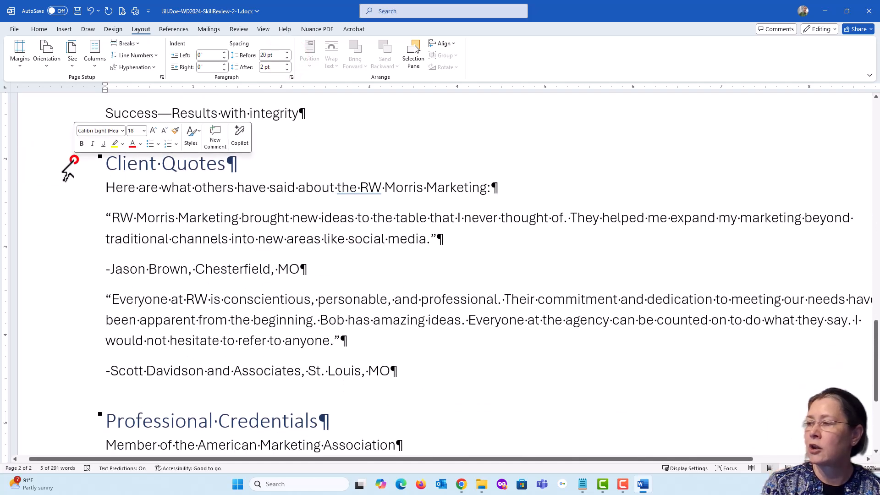
click(287, 57)
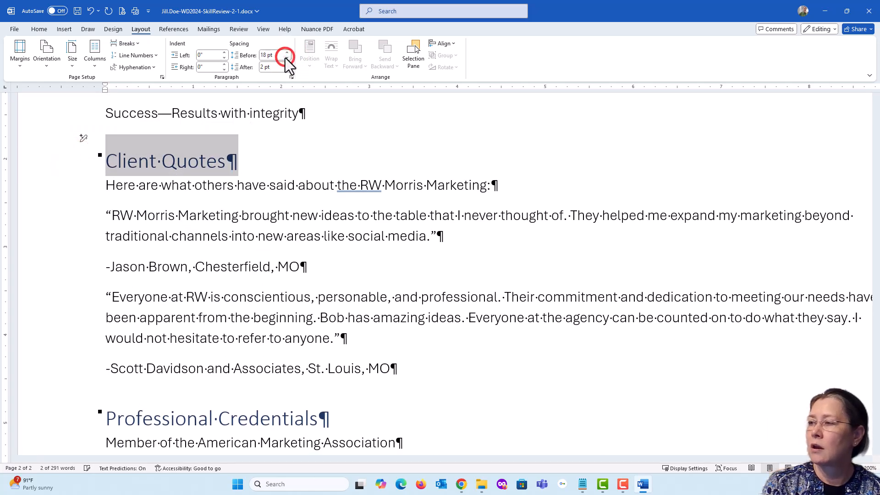
click(287, 57)
- Set the spacing before the Professional Credentials heading to 12 pt
scroll(123, 308, down, 2)
click(73, 322)
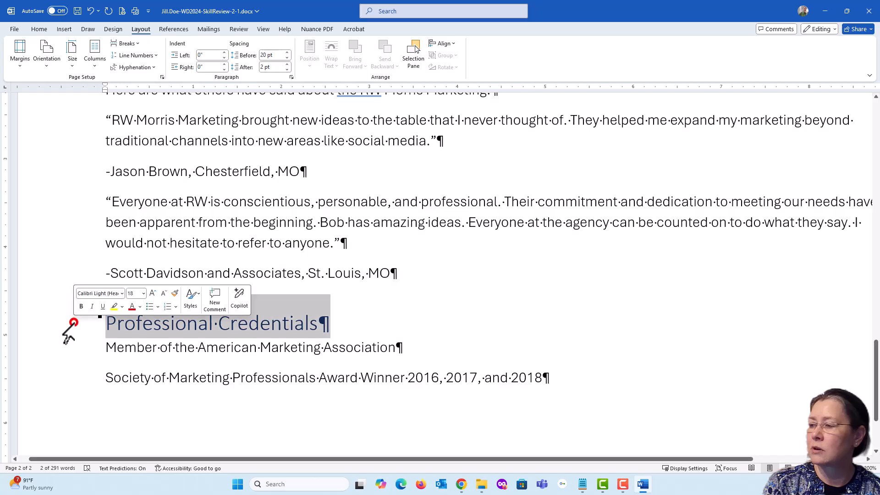
click(287, 58)
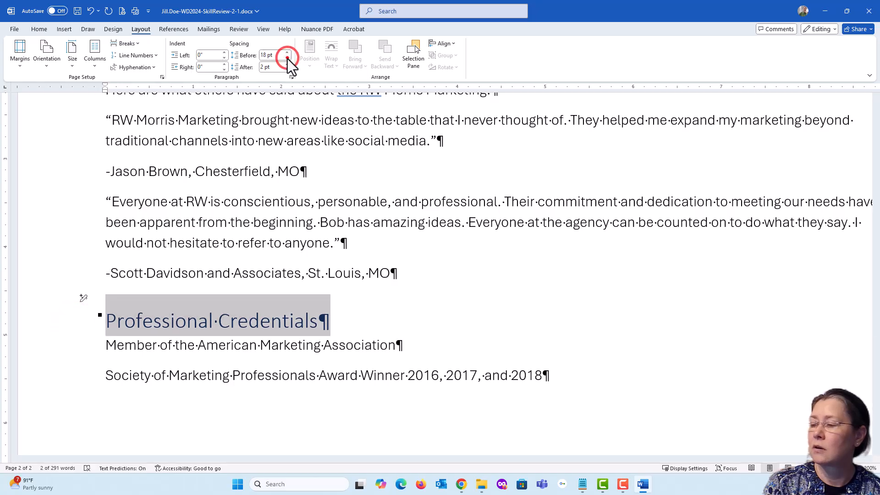
click(288, 59)
- Deselect the heading, save the brochure document, and switch back to the SIMnet assignment instructions in the browser
scroll(250, 343, down, 3)
scroll(250, 343, up, 1)
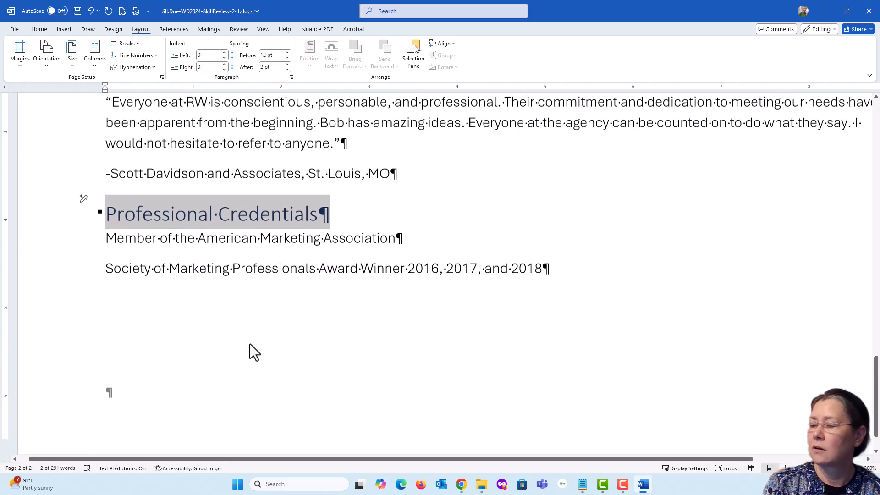
scroll(249, 343, up, 5)
click(245, 319)
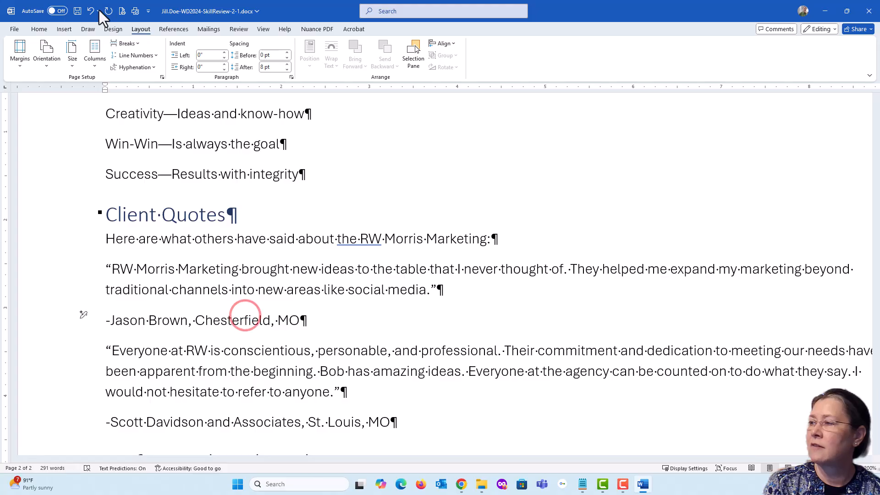
click(77, 10)
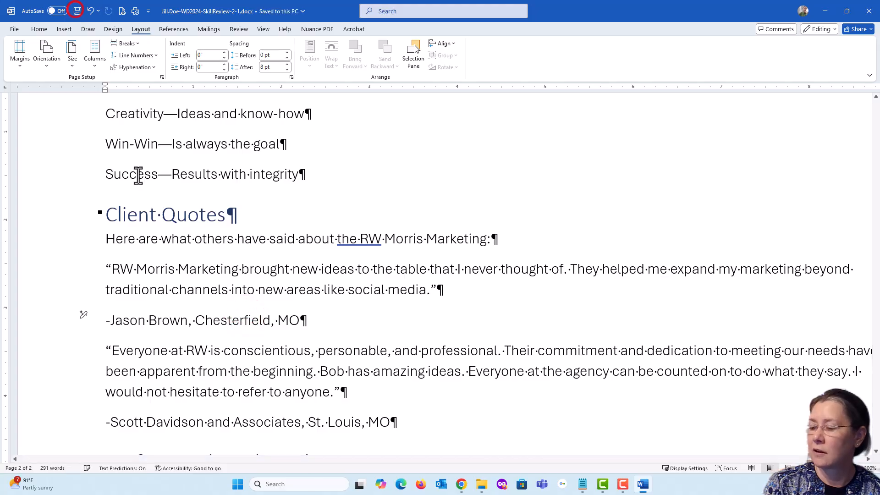
click(460, 486)
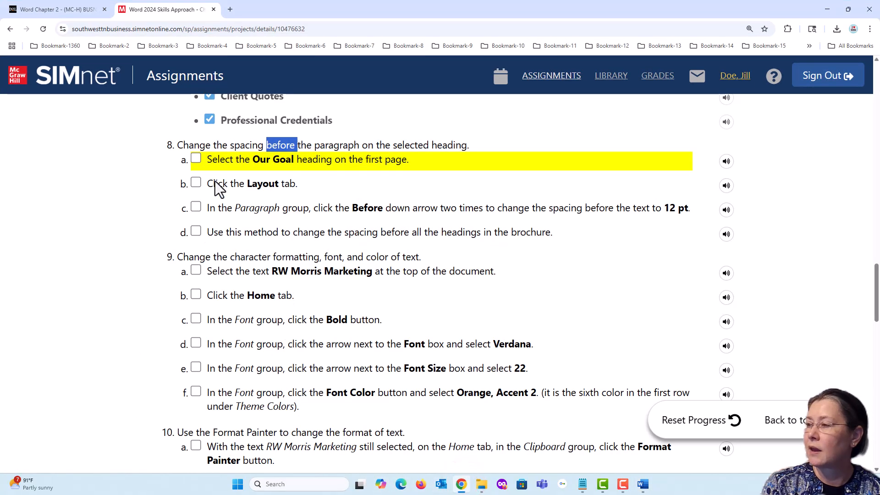
- Mark parts a through d of instruction 8 as completed in the SIMnet checklist
click(195, 158)
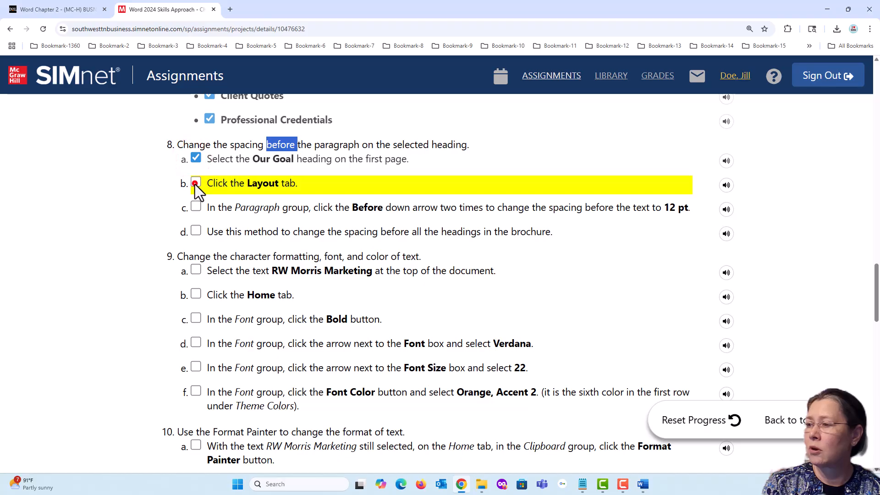
click(196, 183)
click(195, 207)
click(196, 231)
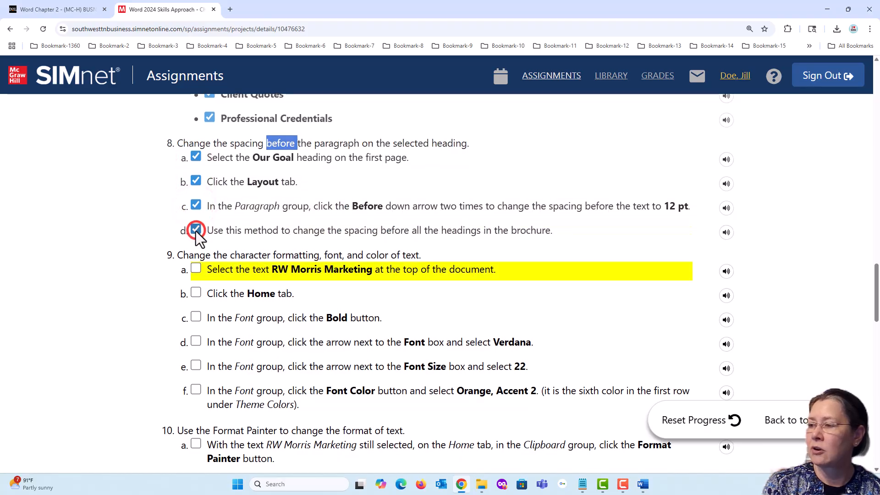
scroll(120, 296, down, 2)
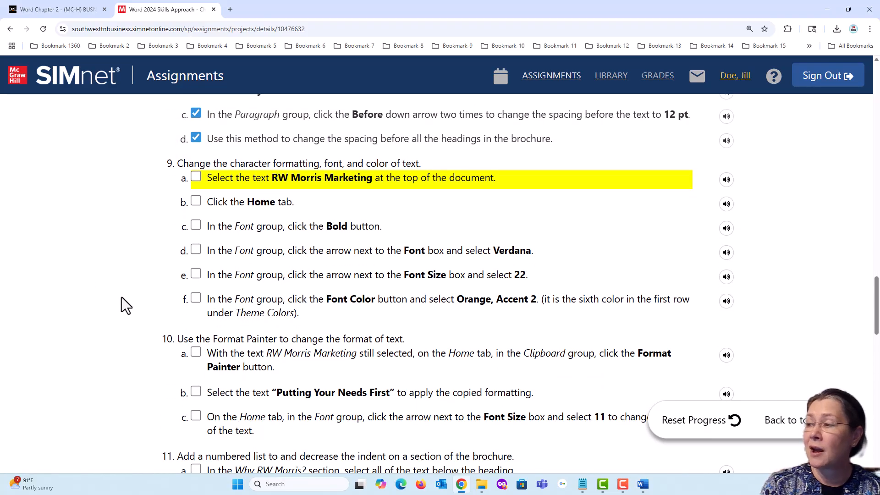
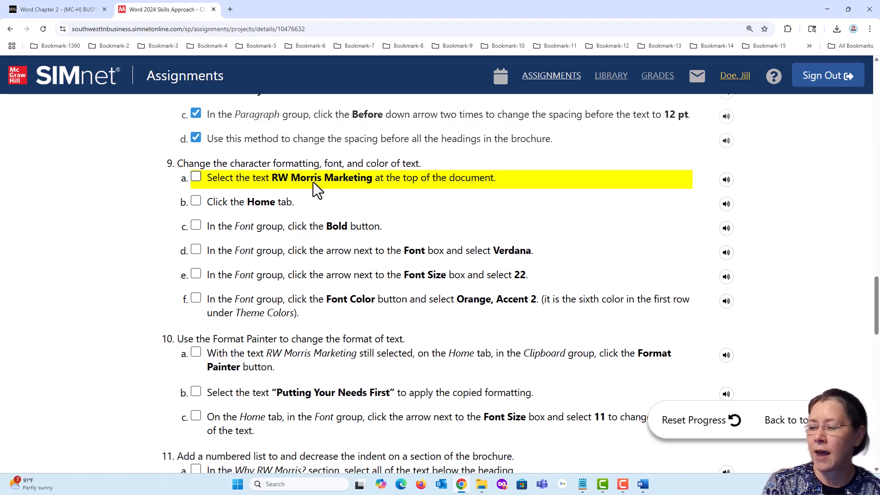
- Switch to the brochure in Word and make the RW Morris Marketing line at the start of the document bold
click(463, 487)
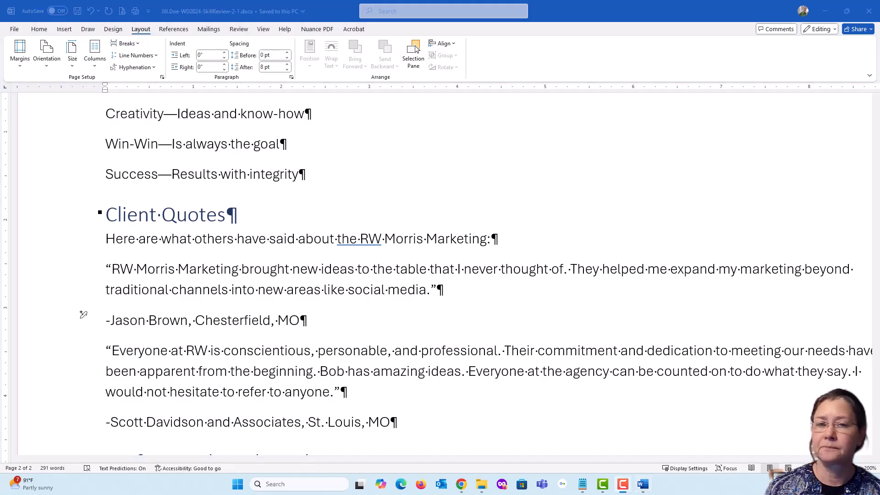
click(271, 275)
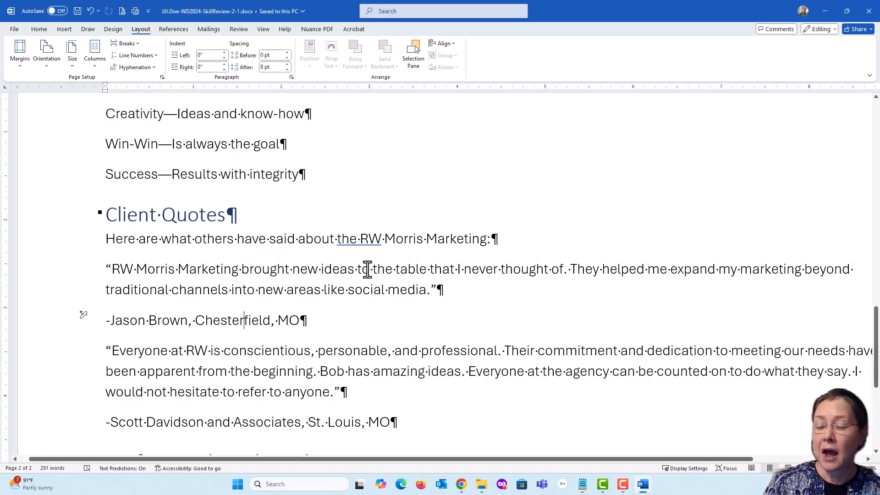
key(ctrl+Home)
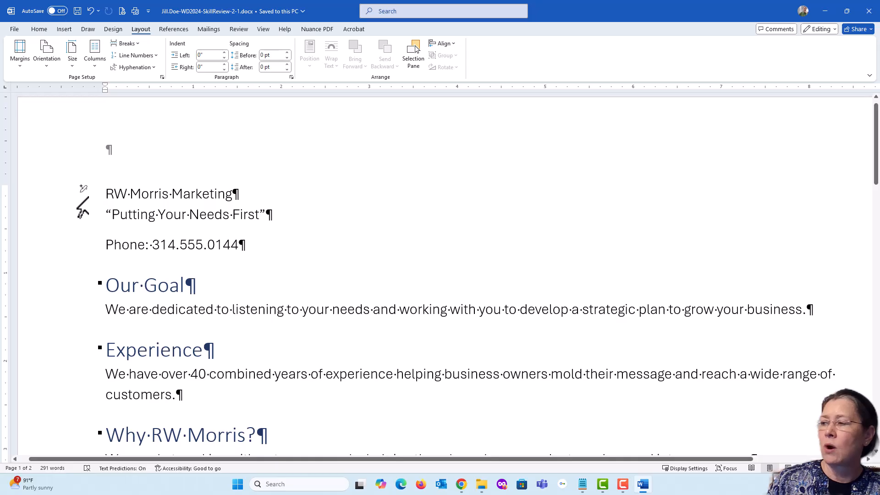
click(88, 197)
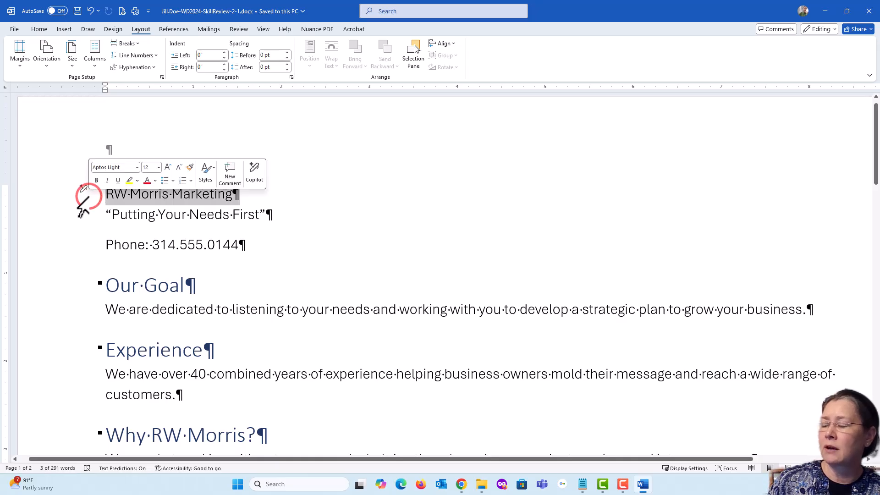
click(111, 194)
drag(148, 193, 236, 192)
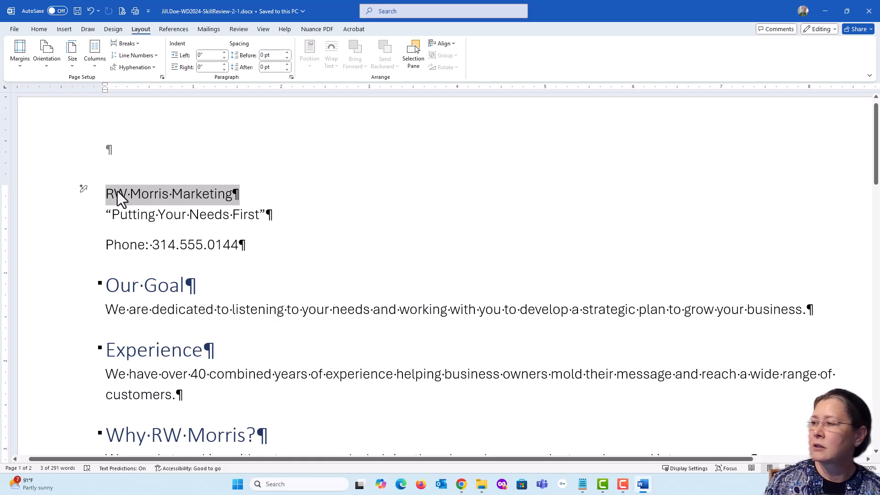
click(39, 29)
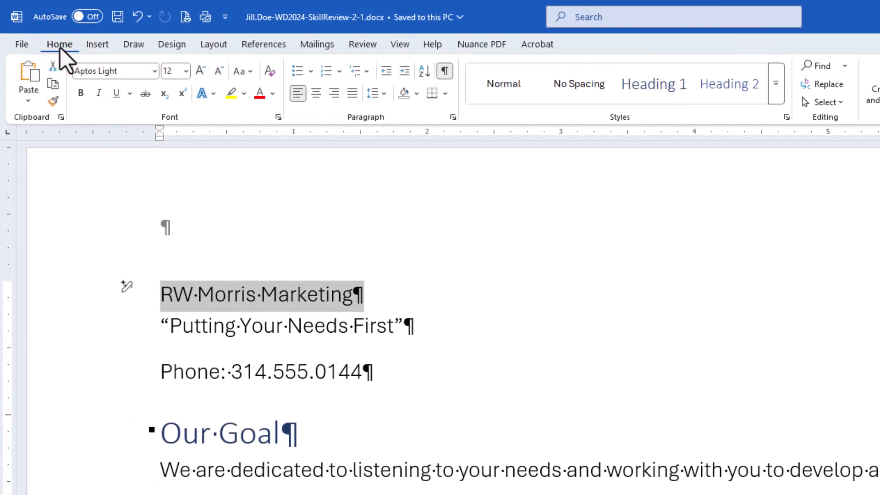
click(82, 93)
- Set the RW Morris Marketing line's font to Verdana and its font size to 22
click(154, 71)
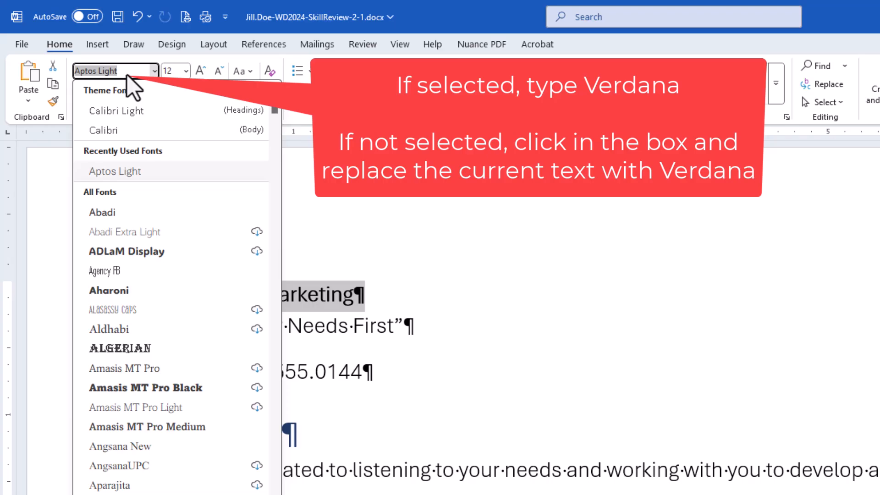
text(Verdan)
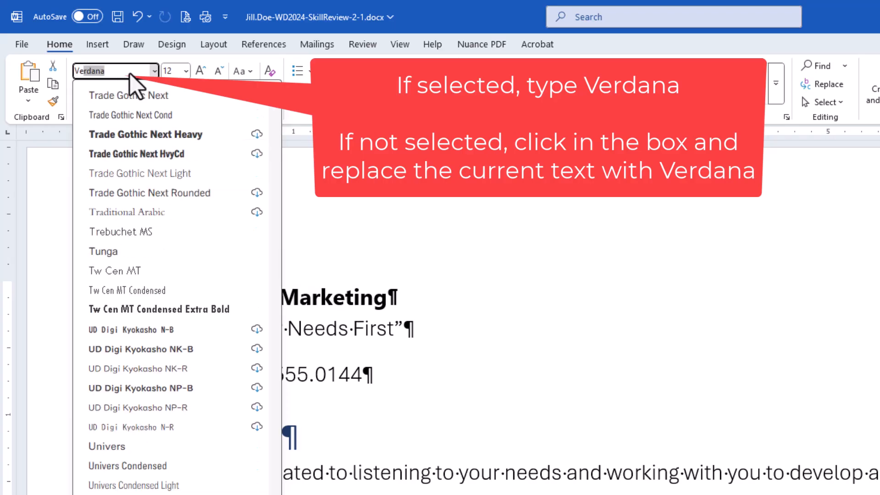
text(a)
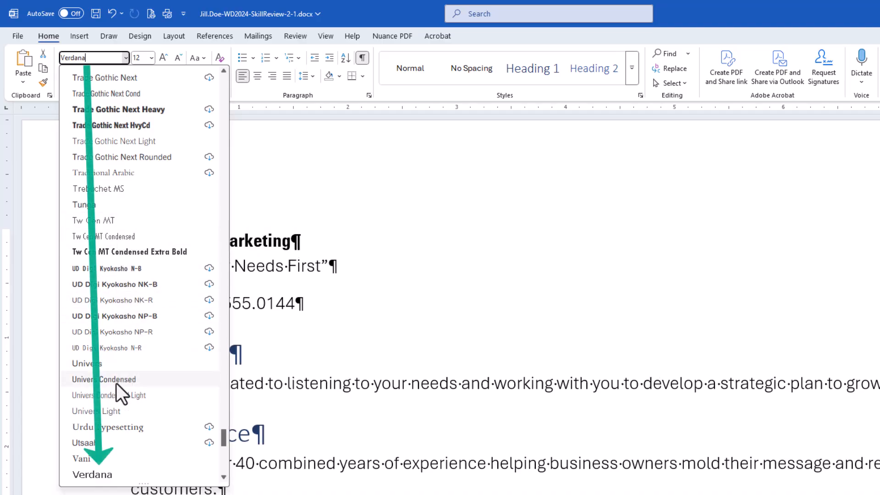
click(96, 475)
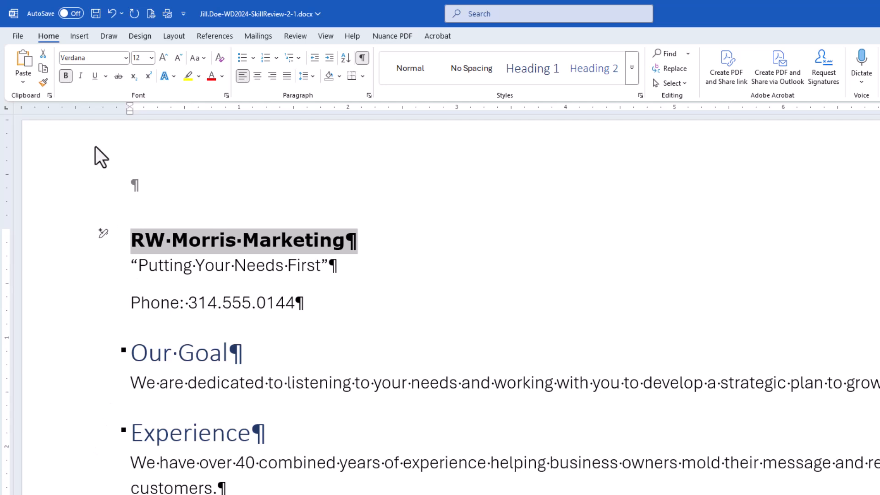
click(150, 57)
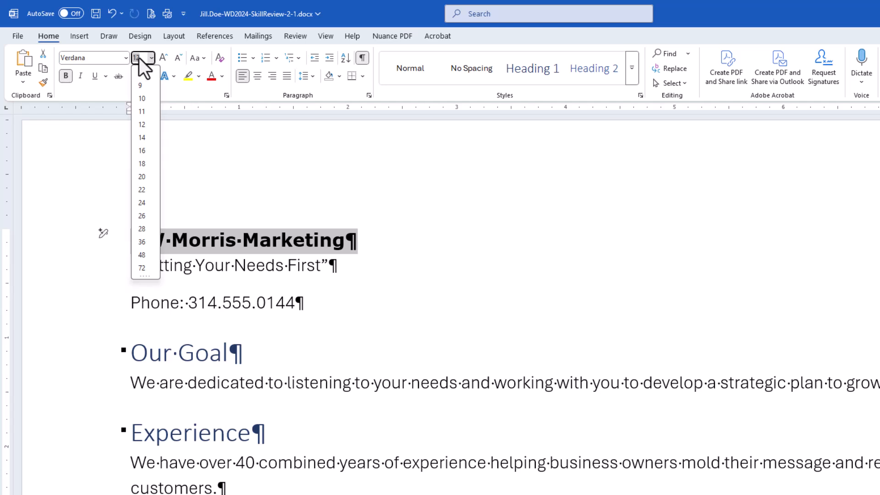
click(143, 193)
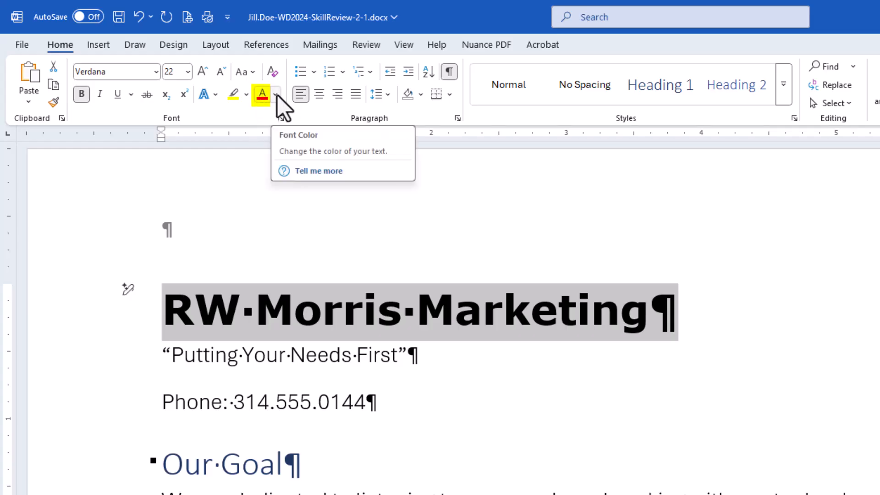
- Set the RW Morris Marketing line's font color to Orange, Accent 2 and save the document
click(262, 95)
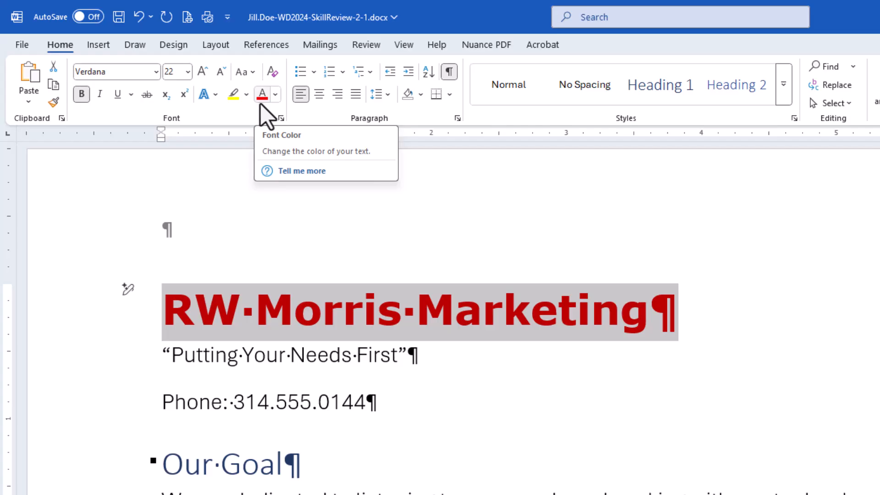
click(276, 96)
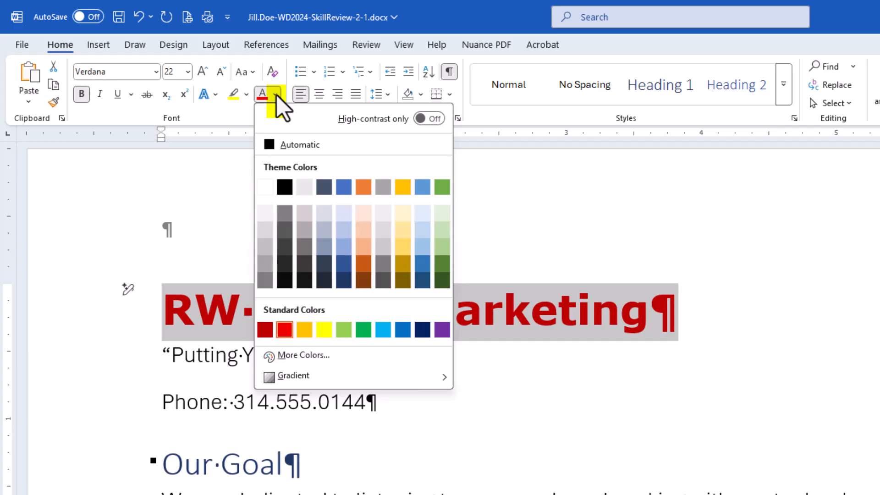
click(363, 187)
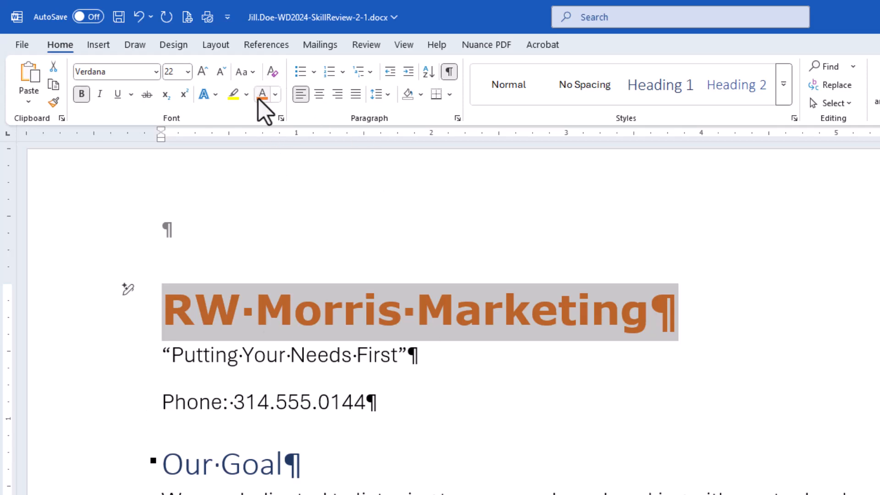
click(119, 17)
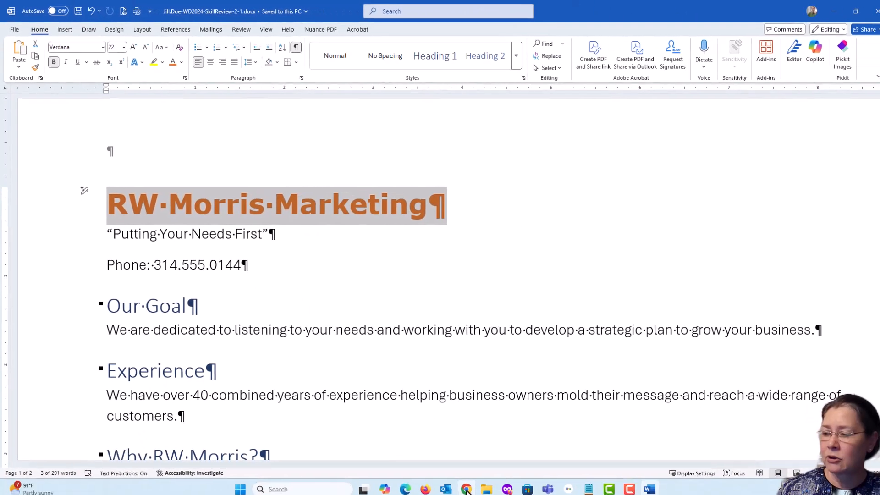
- Switch back to the SIMnet instructions in the browser and mark parts a through f of instruction 9 as completed
click(462, 484)
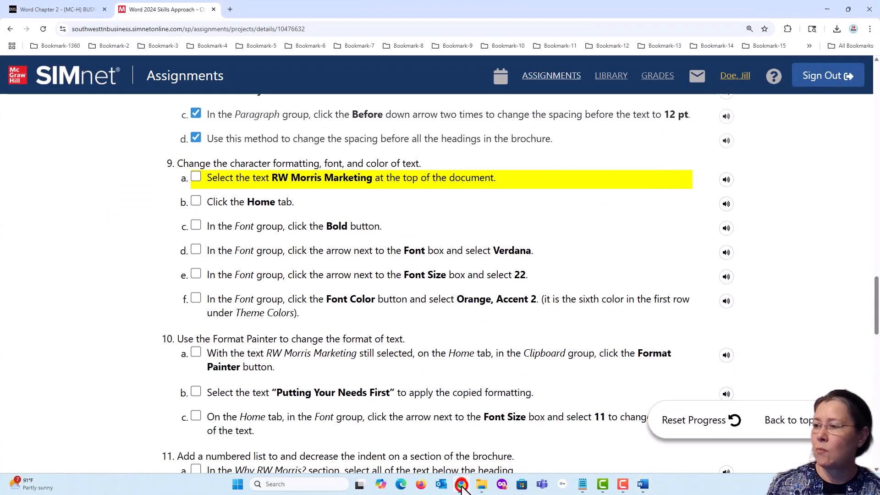
click(194, 177)
click(196, 201)
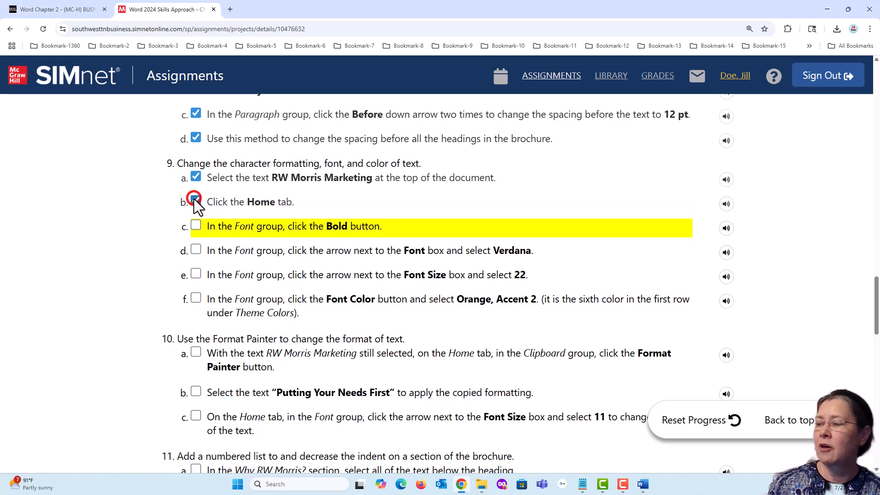
click(196, 226)
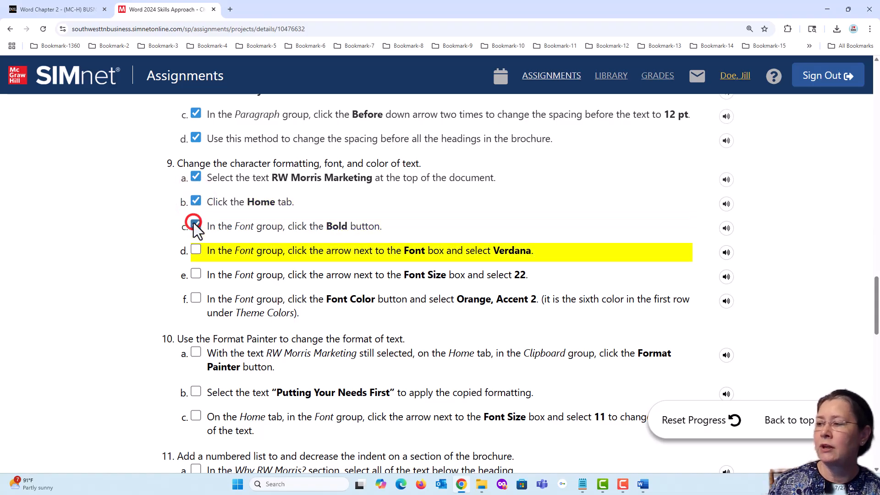
click(196, 250)
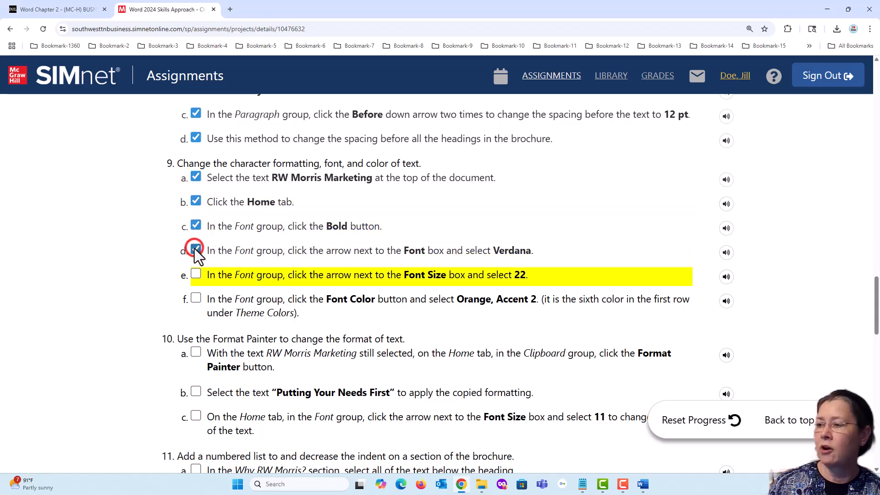
click(195, 273)
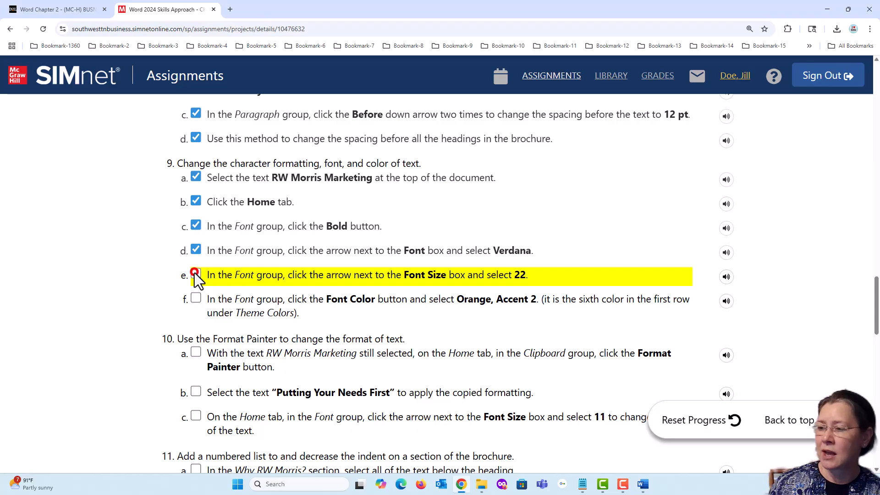
click(195, 298)
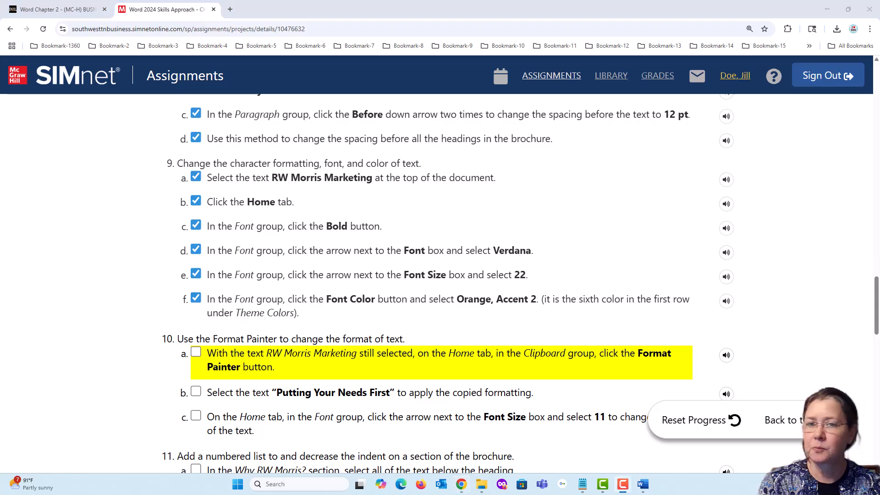
- Review instruction 10 on the Format Painter and mark its part a as completed
scroll(457, 285, down, 5)
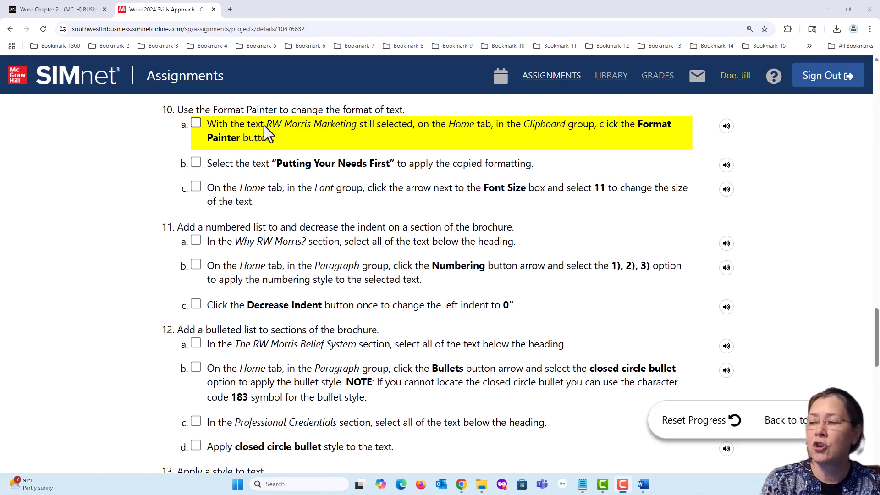
drag(263, 125, 359, 126)
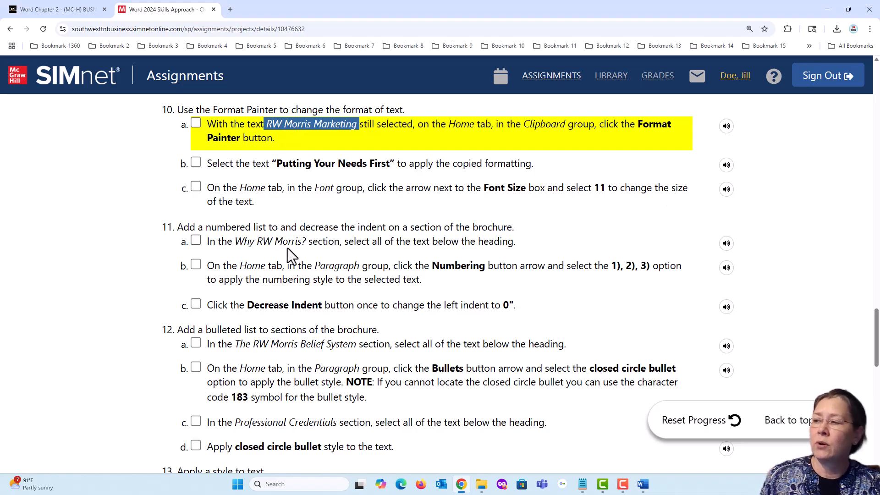
scroll(280, 261, up, 3)
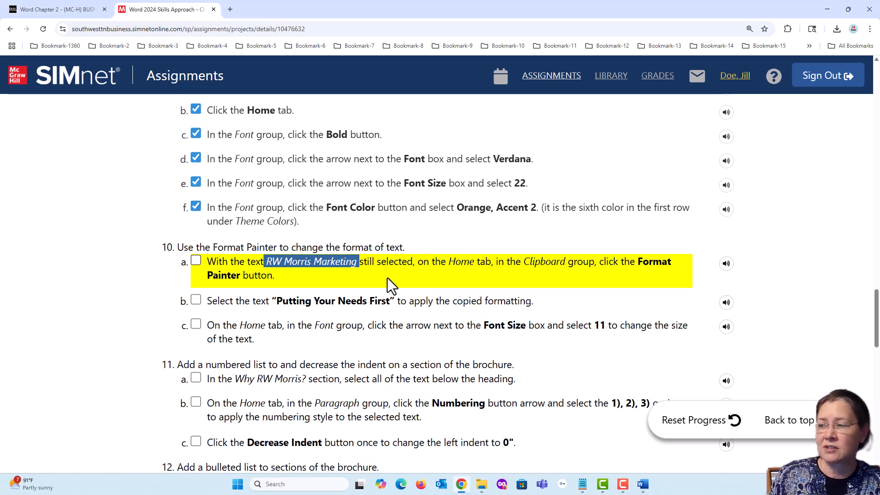
scroll(386, 278, down, 2)
scroll(378, 293, down, 1)
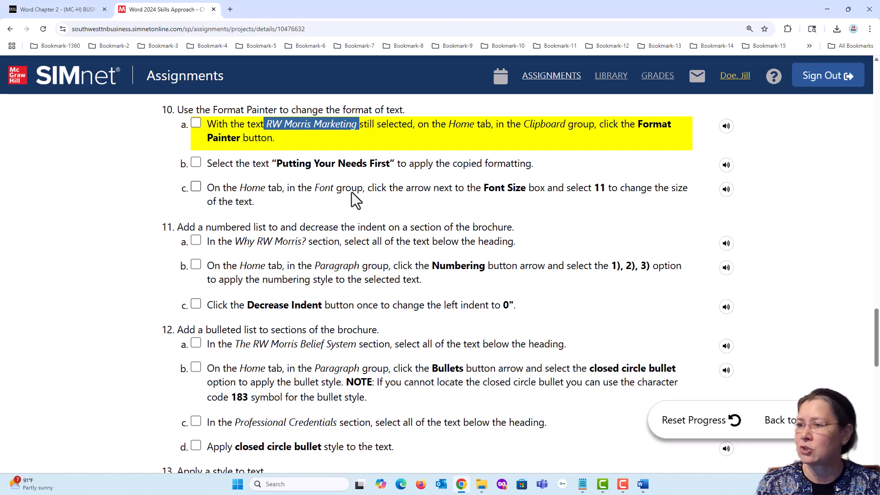
click(296, 130)
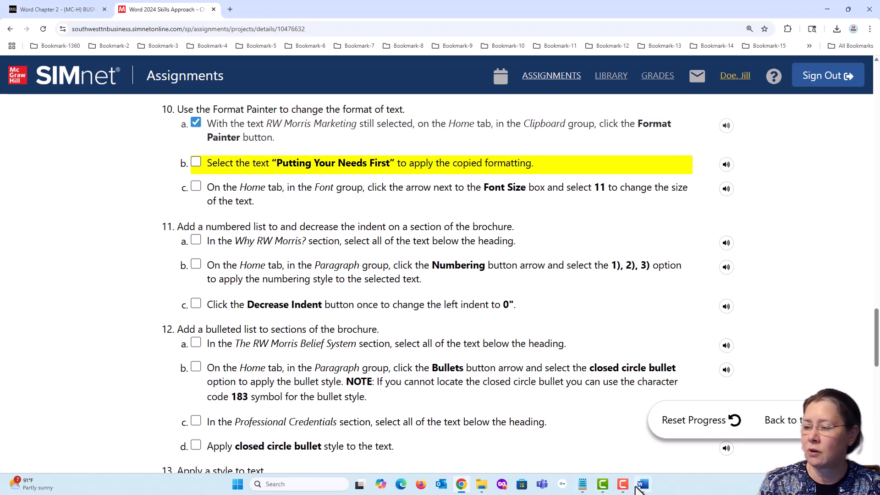
- Switch to the Word document and use Format Painter to copy the RW Morris Marketing formatting onto the word "Putting" in the tagline
mouse_move(644, 486)
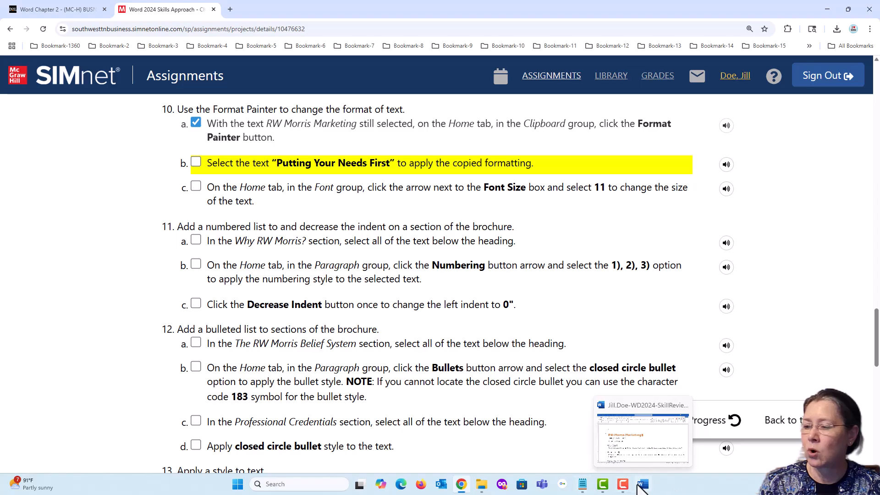
click(644, 484)
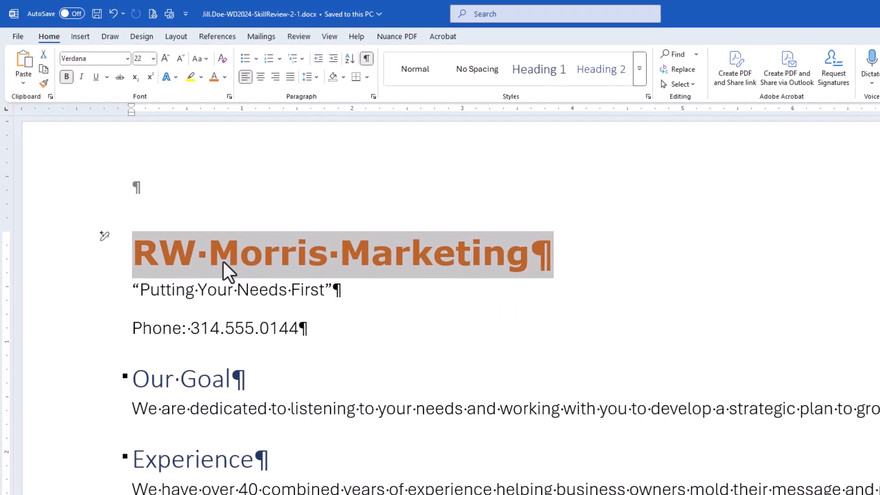
click(267, 253)
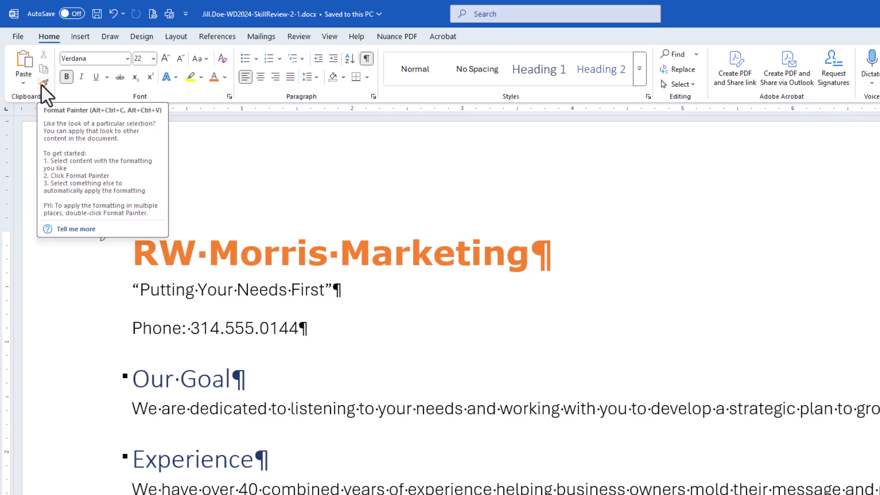
click(42, 84)
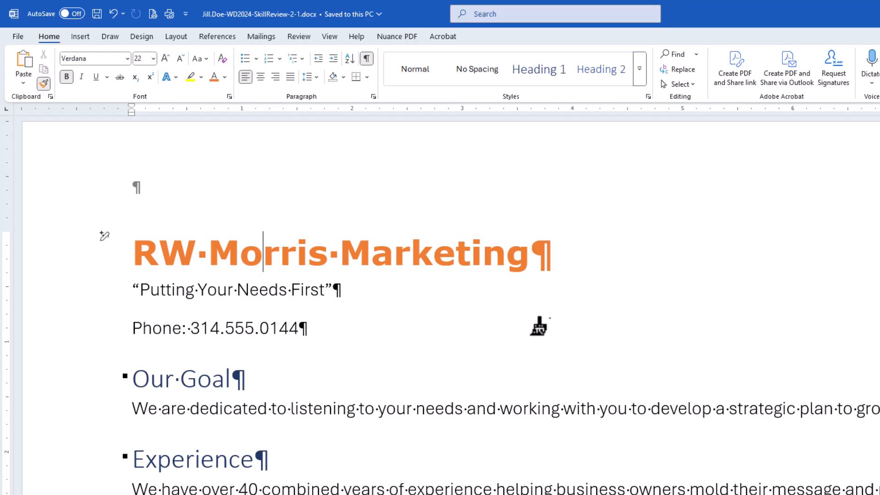
click(151, 289)
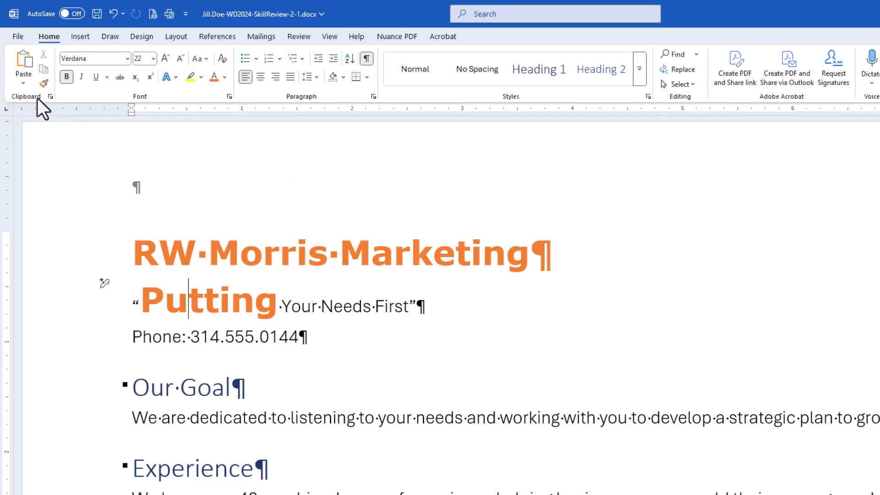
- Copy the RW Morris Marketing formatting onto the entire "Putting Your Needs First" line with Format Painter and save the document
click(254, 252)
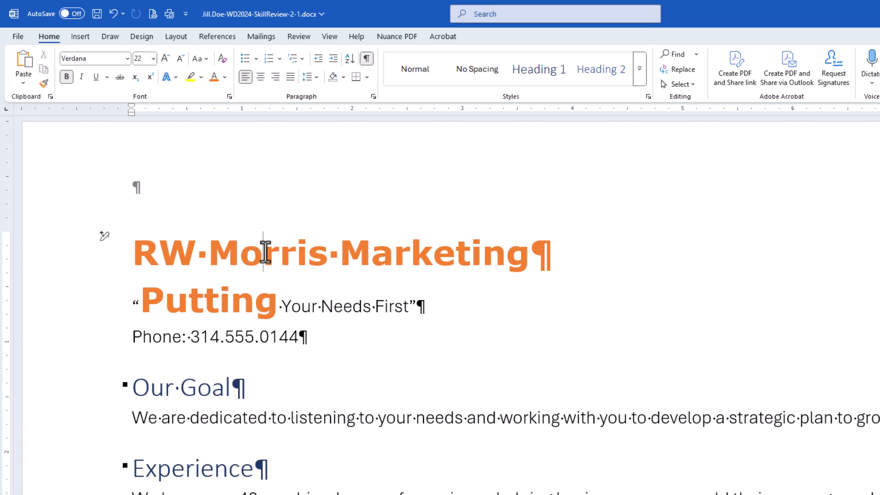
click(42, 83)
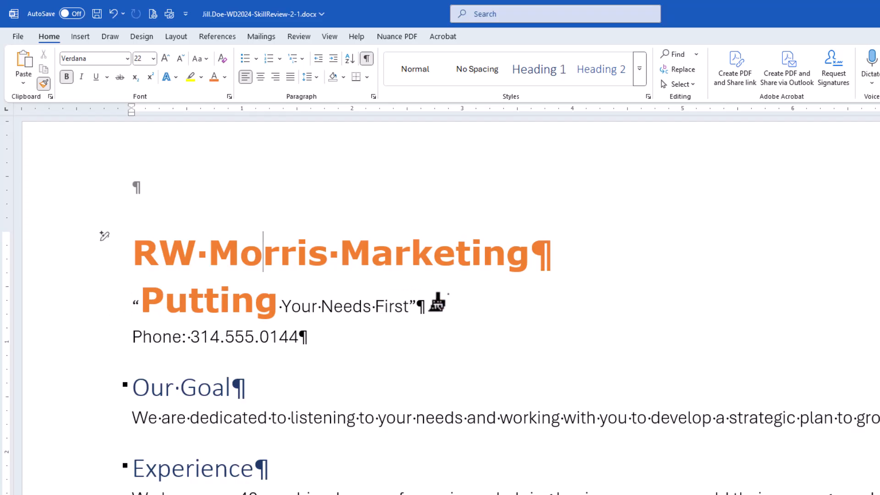
click(107, 307)
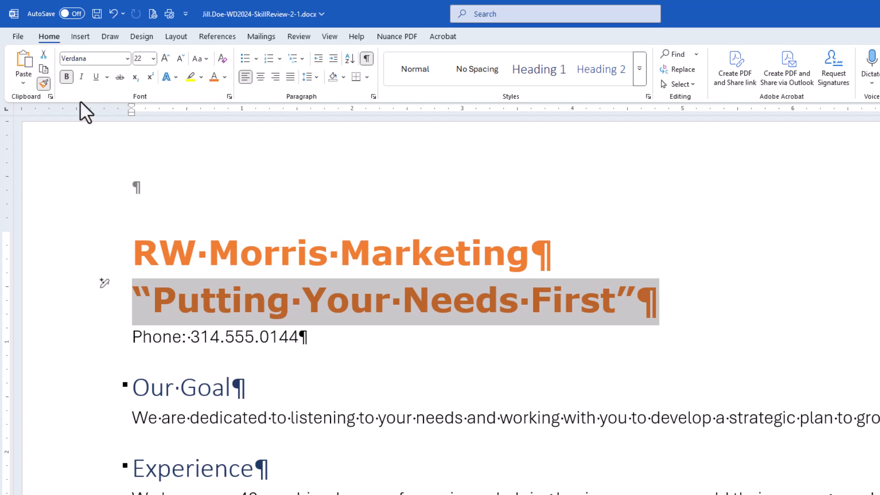
click(42, 84)
click(345, 302)
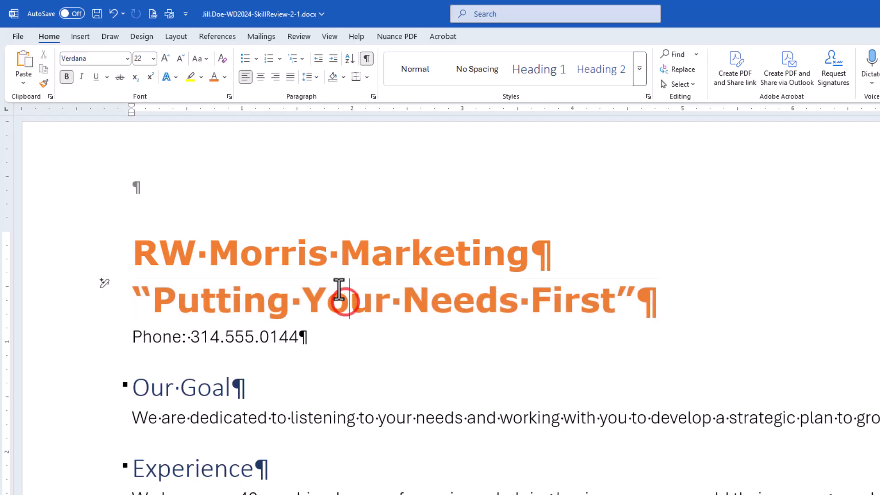
click(96, 14)
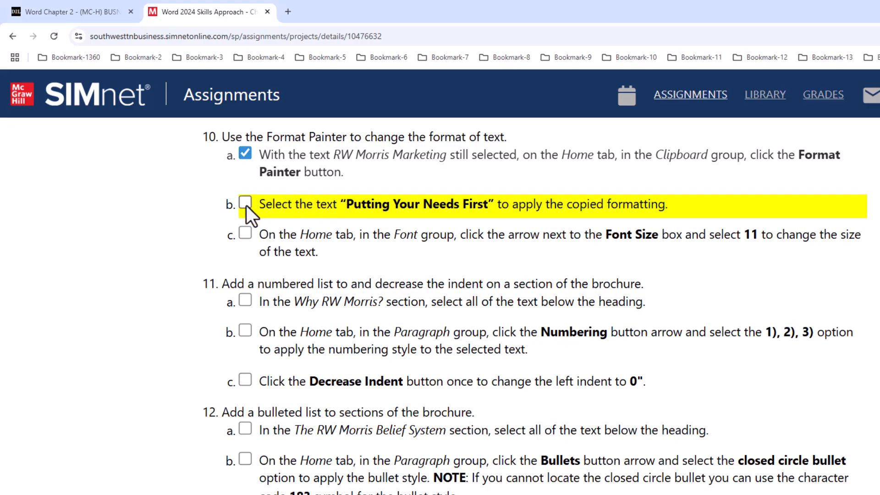
- Mark part b of instruction 10 as completed in SIMnet, then set the tagline's font size to 11 in Word and save
click(245, 202)
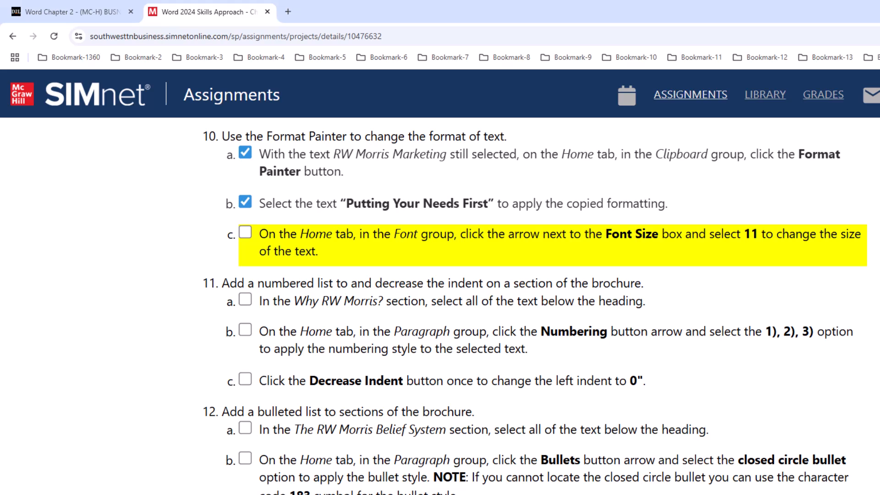
key(alt+Tab)
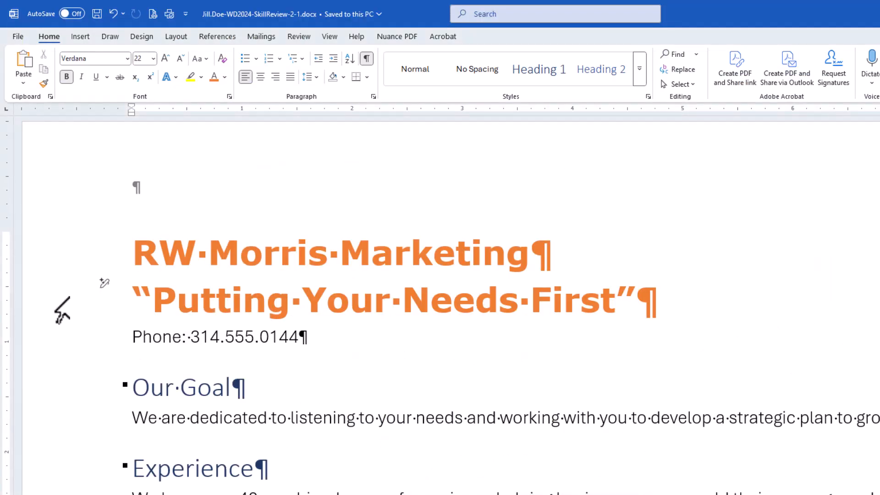
click(66, 303)
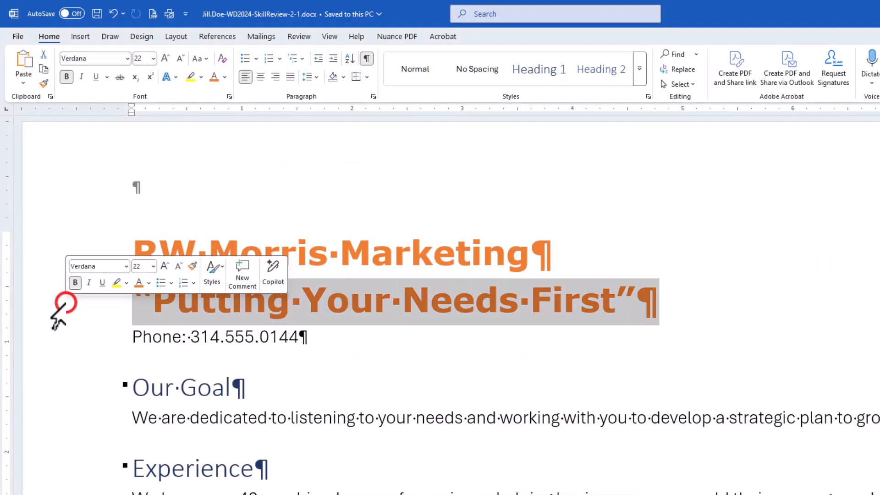
click(155, 59)
click(147, 114)
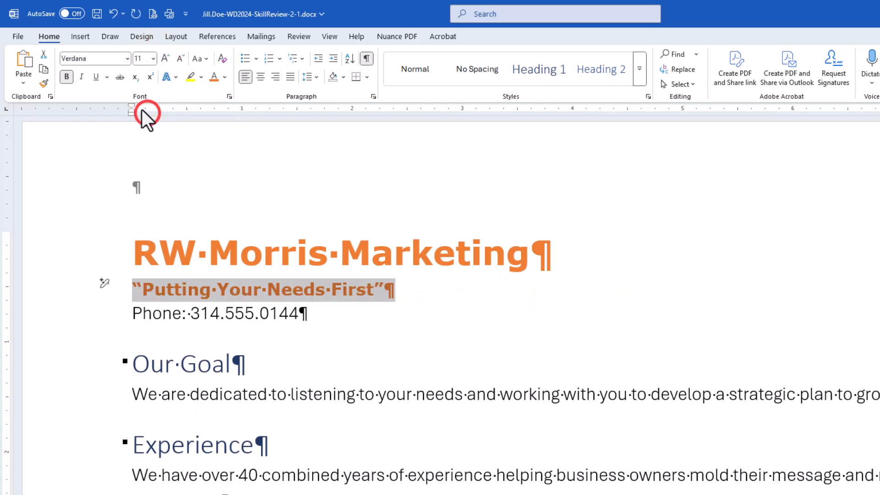
click(96, 13)
- Switch back to the SIMnet instructions in the browser and mark part c of instruction 10 as completed
key(alt+Tab)
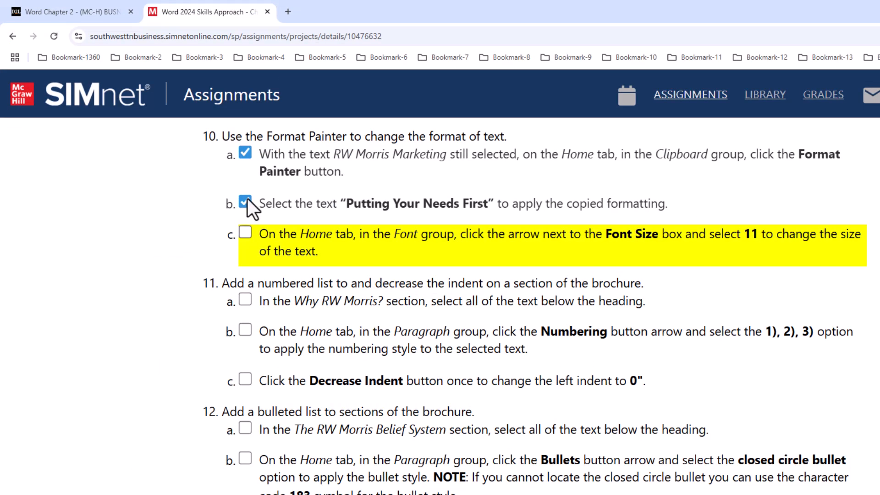
click(246, 233)
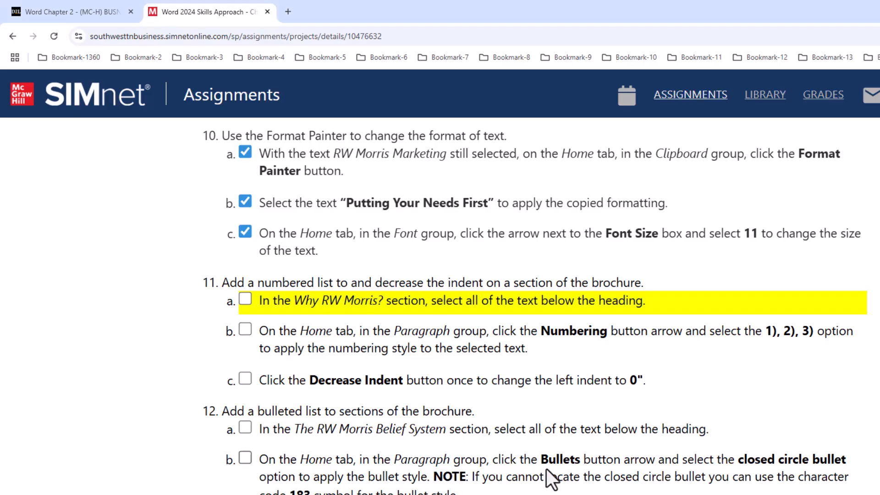
- In the Word document, apply the 1), 2), 3) numbering style to all four paragraphs below the Why RW Morris? heading
click(476, 490)
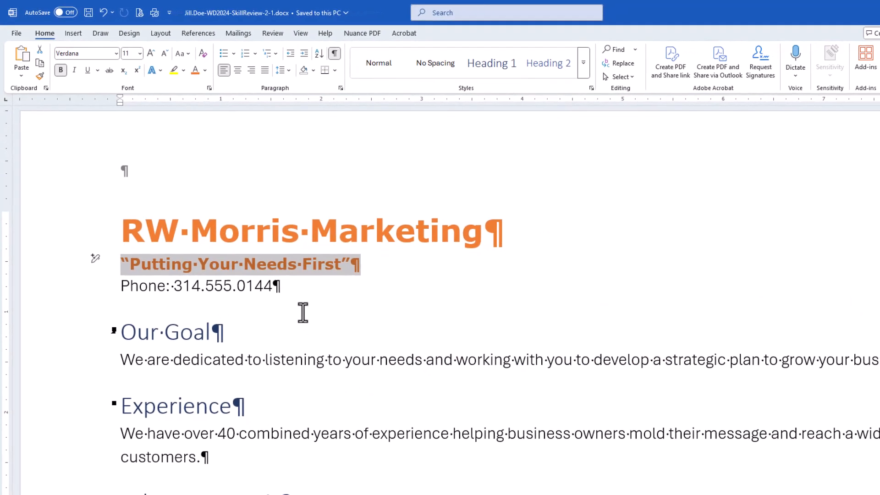
click(327, 341)
scroll(333, 343, down, 3)
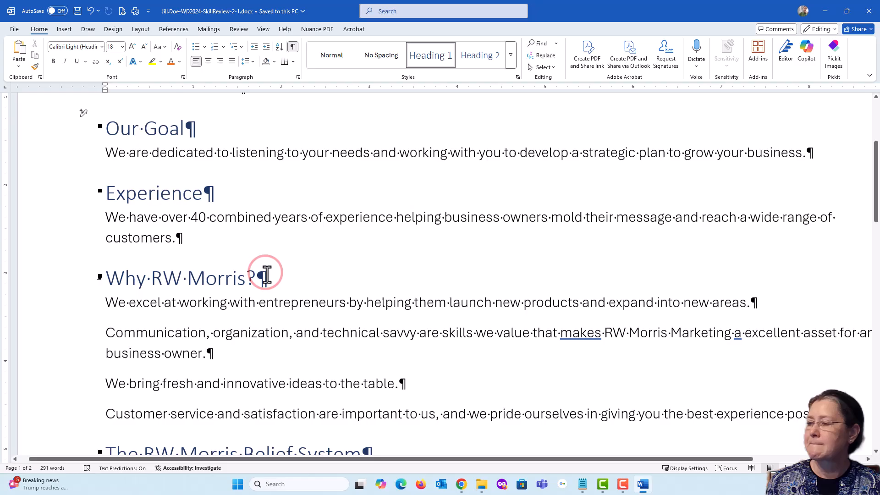
scroll(268, 272, down, 3)
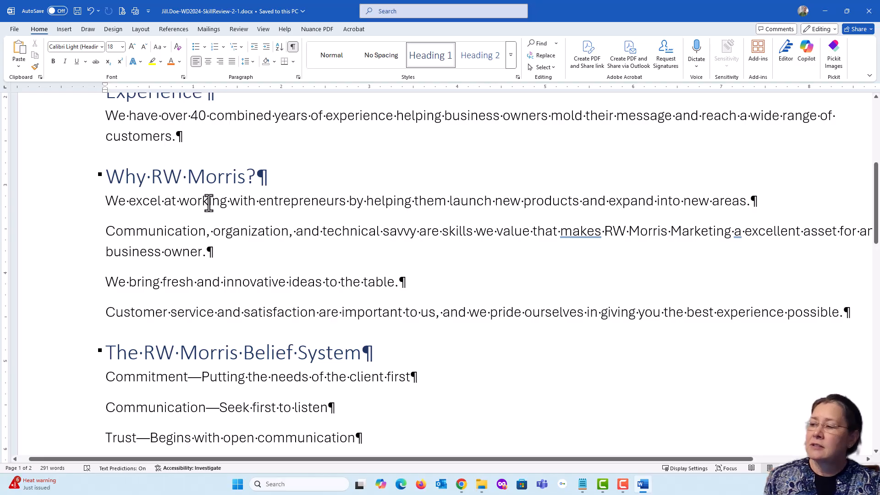
click(209, 202)
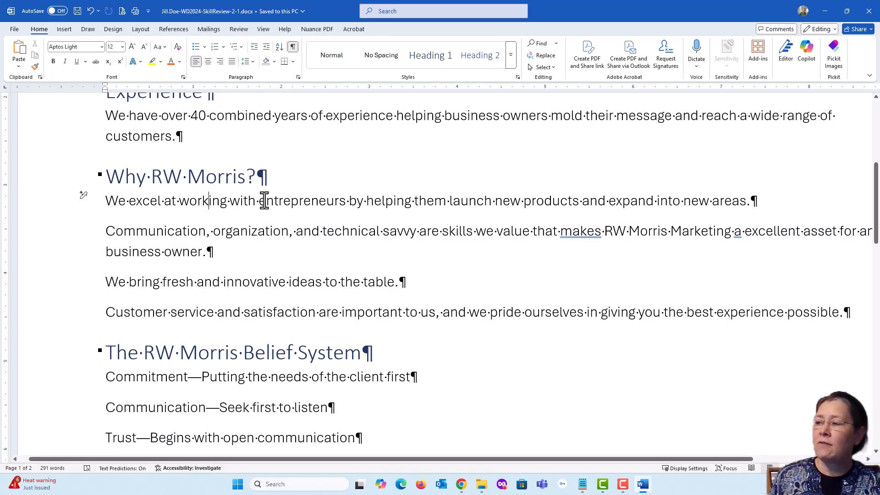
drag(243, 198, 270, 317)
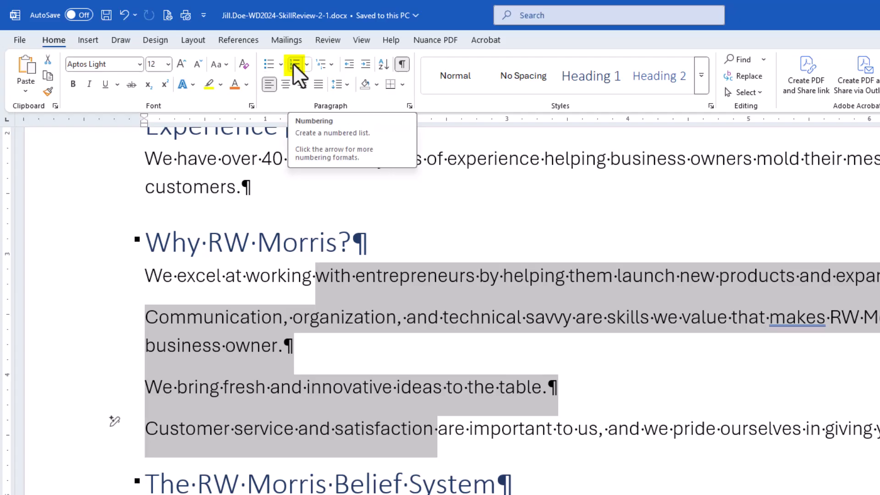
click(293, 65)
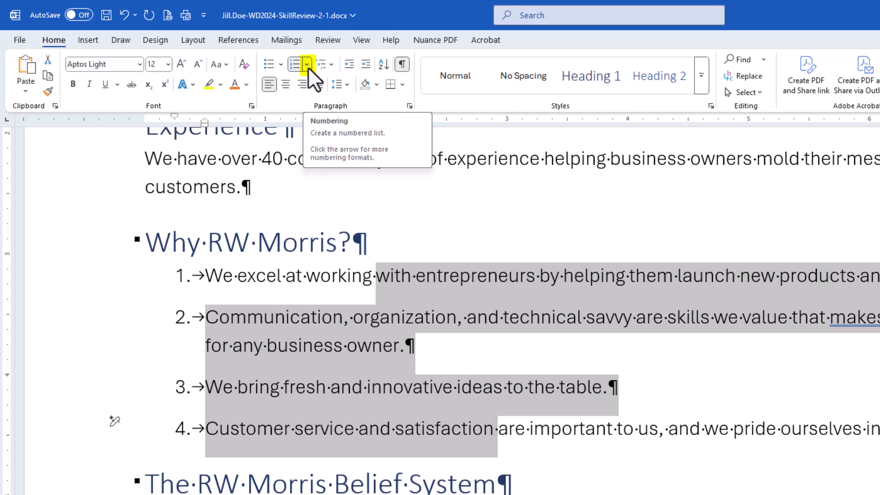
click(306, 66)
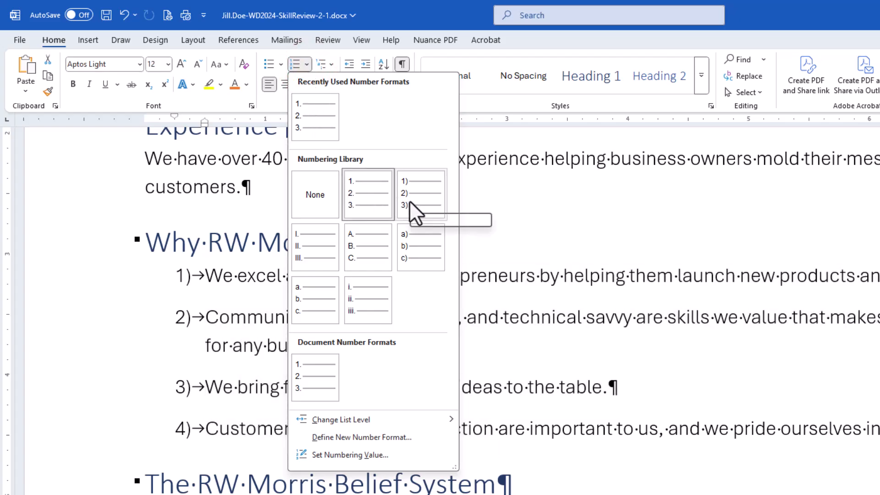
click(433, 194)
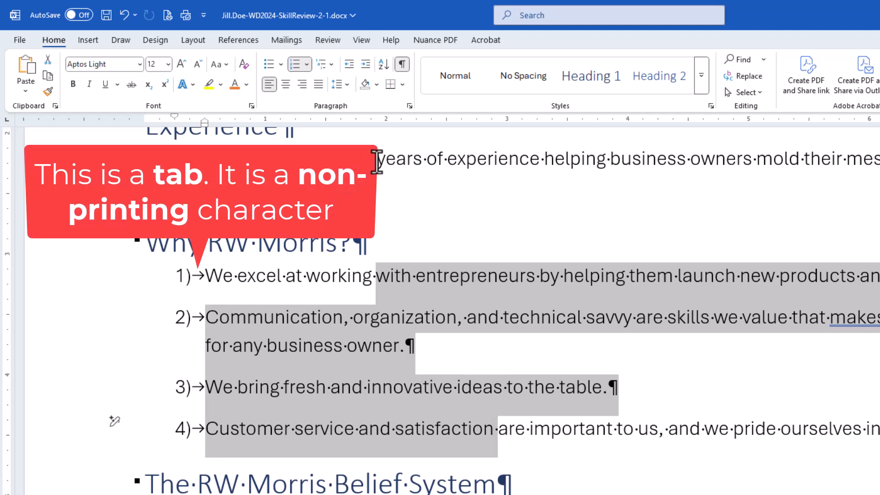
- Hide the nonprinting formatting marks and show them again, and do the same with the ruler
click(401, 65)
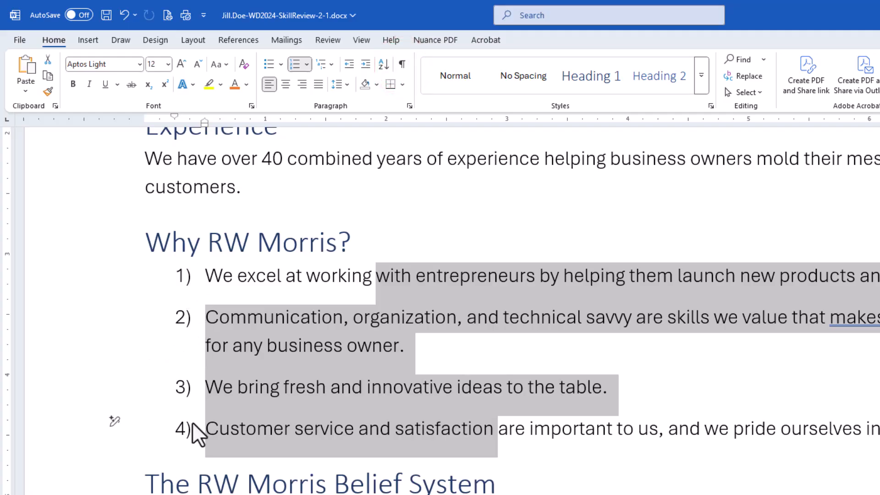
click(401, 64)
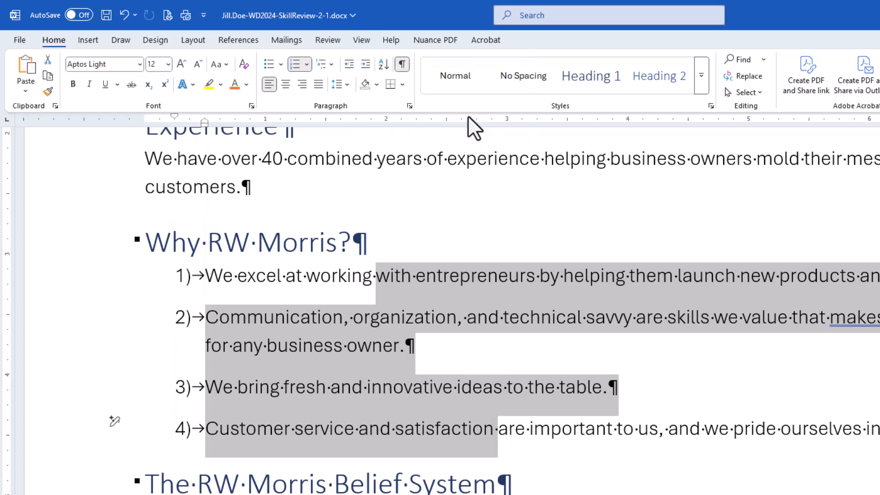
click(361, 41)
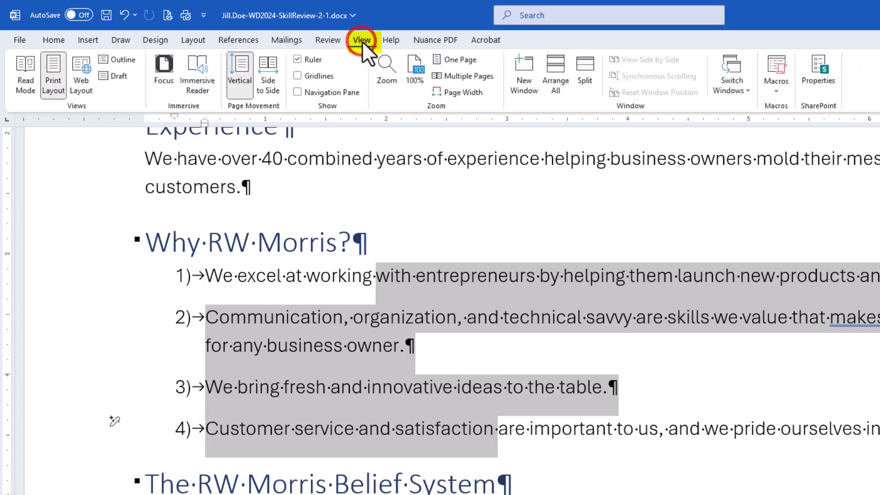
click(304, 59)
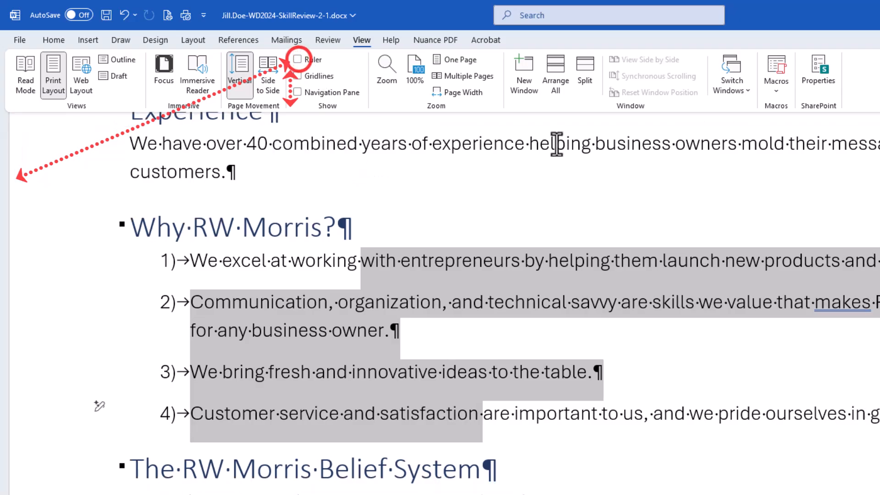
click(297, 60)
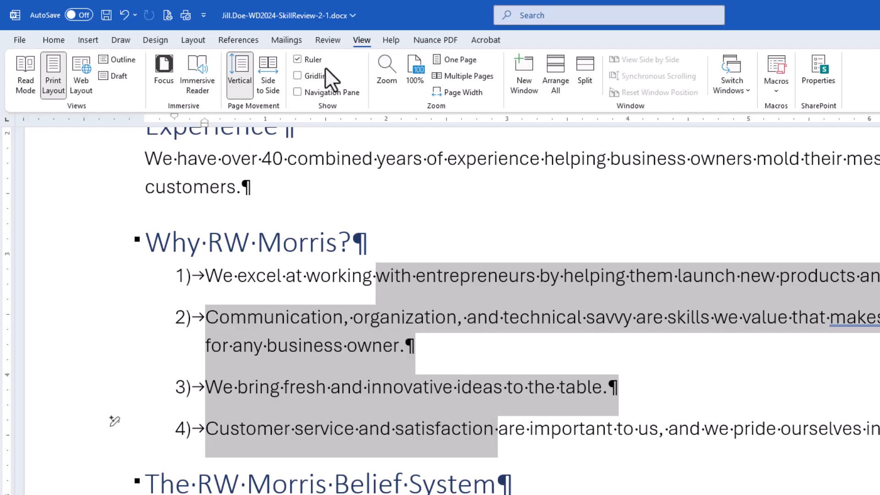
- Decrease the indent of the Why RW Morris? numbered list by one level and save the document
click(52, 40)
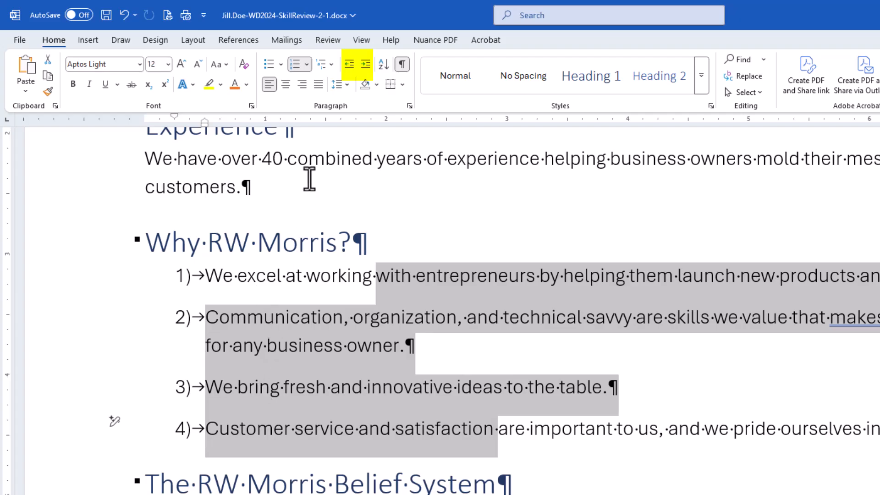
click(347, 67)
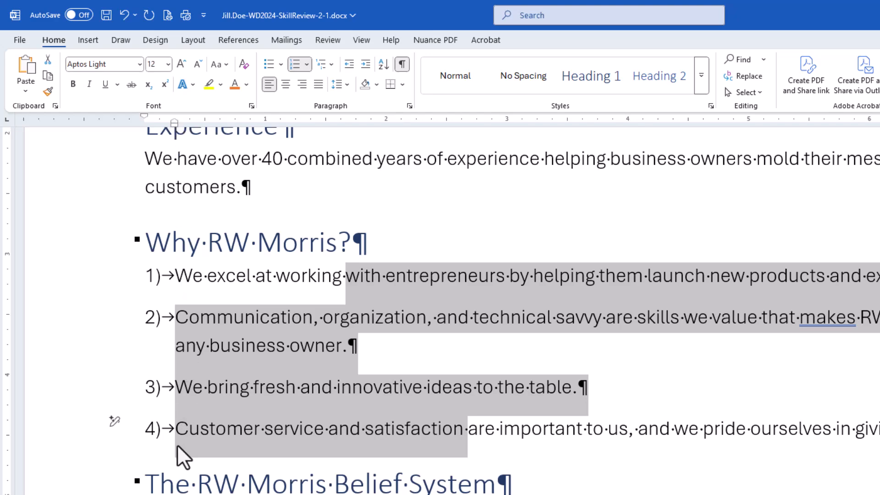
click(106, 15)
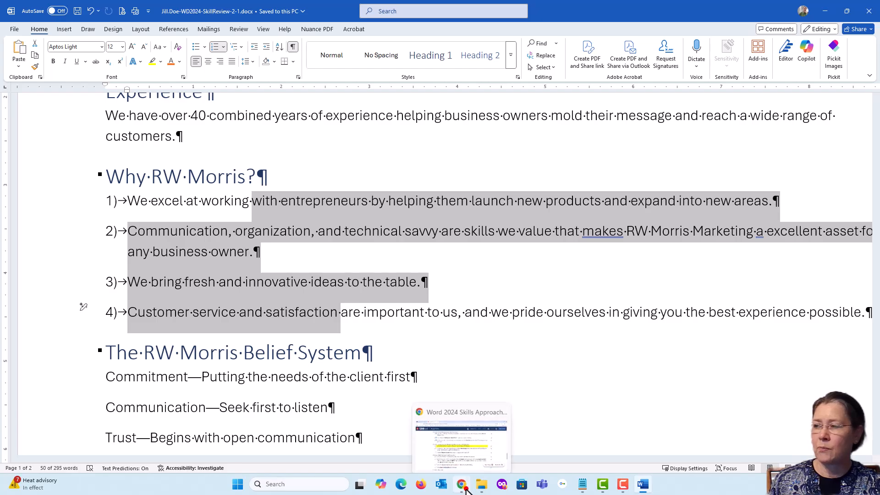
- Switch to the SIMnet instructions, mark parts a through c of instruction 11 as completed, and bring up instruction 12
click(464, 486)
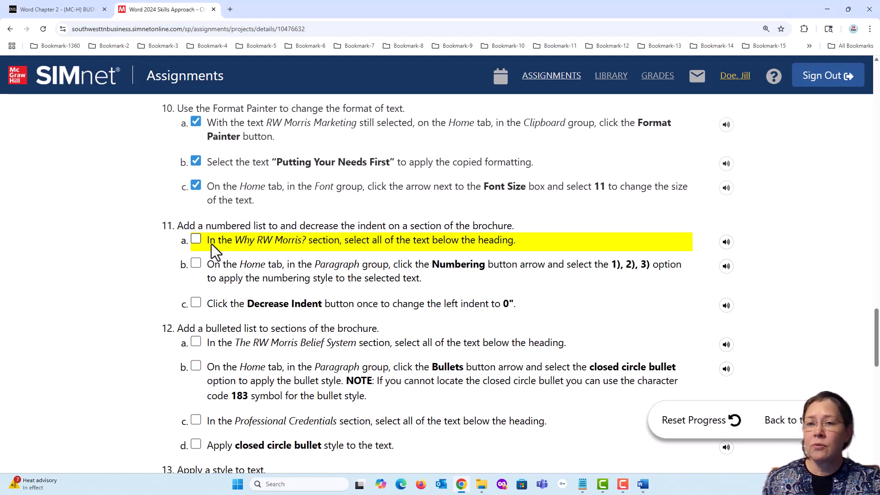
click(195, 240)
click(196, 263)
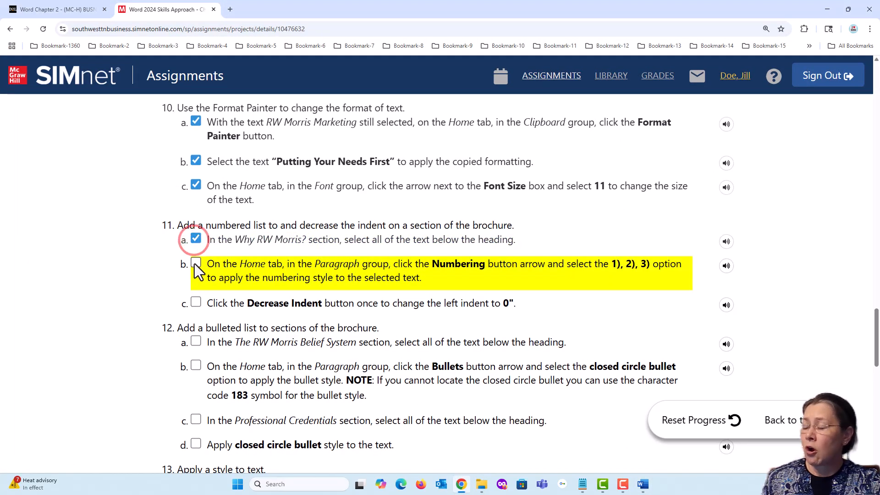
click(195, 302)
scroll(121, 286, down, 2)
scroll(127, 296, down, 1)
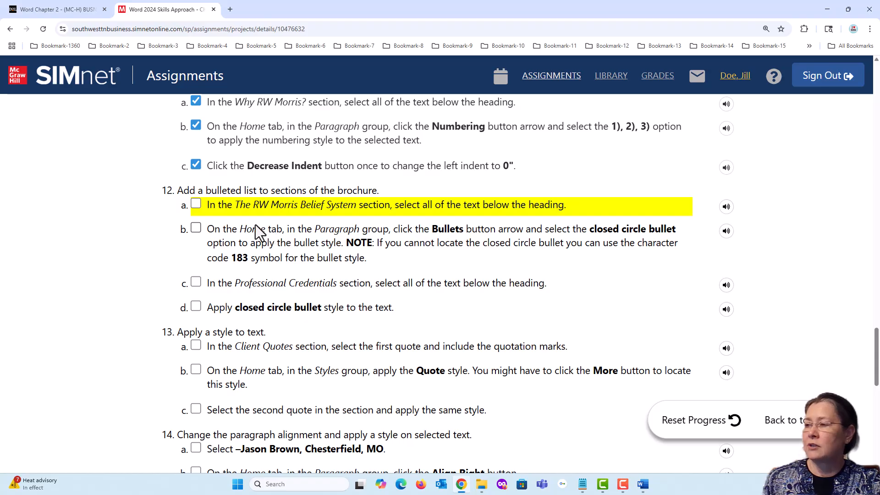
- Check instruction 12 in SIMnet and switch to the Word document at The RW Morris Belief System section
scroll(251, 277, up, 1)
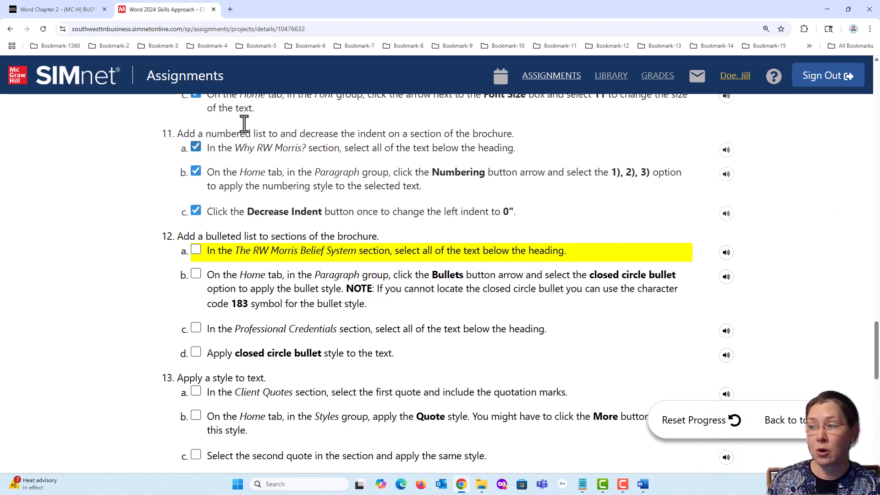
scroll(255, 261, down, 1)
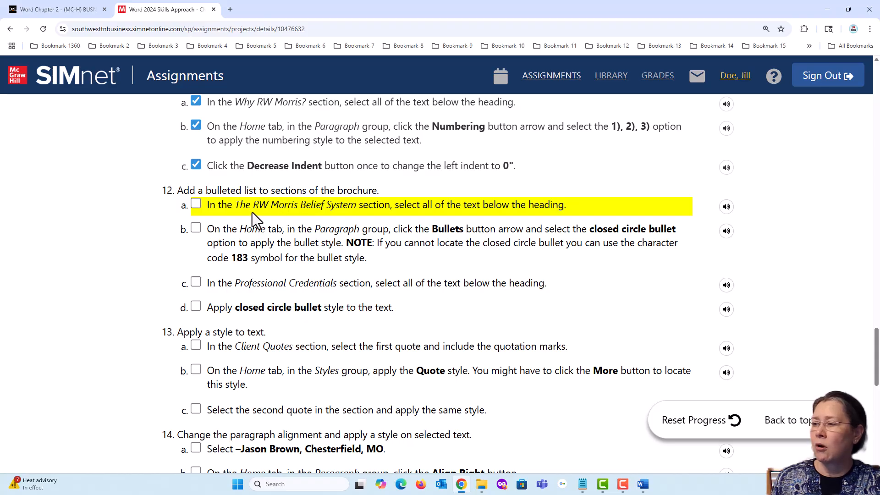
click(461, 484)
scroll(316, 293, down, 5)
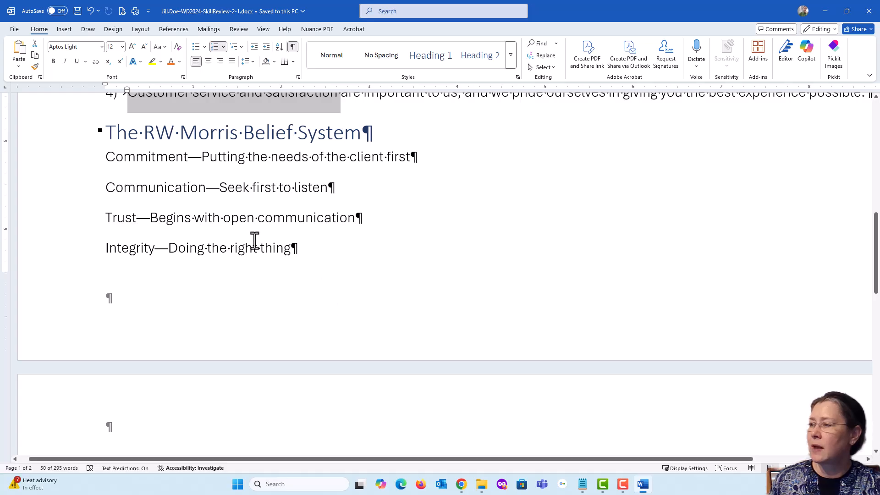
drag(161, 157, 187, 259)
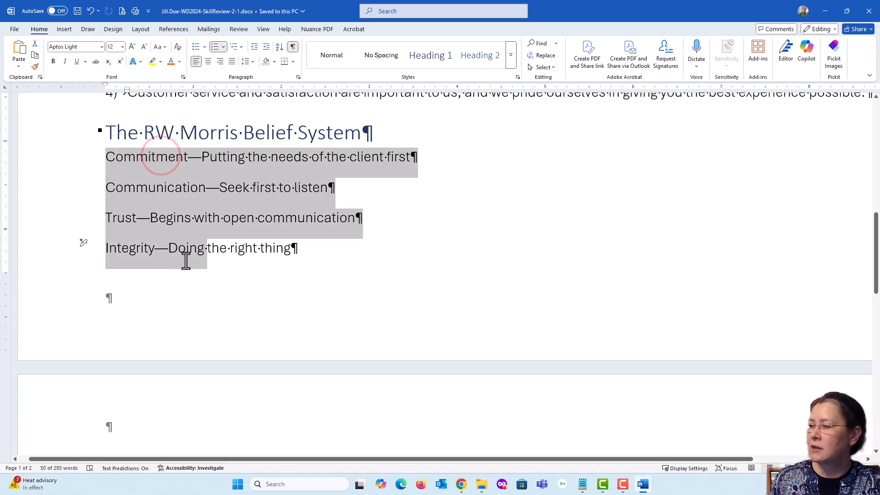
scroll(216, 334, down, 6)
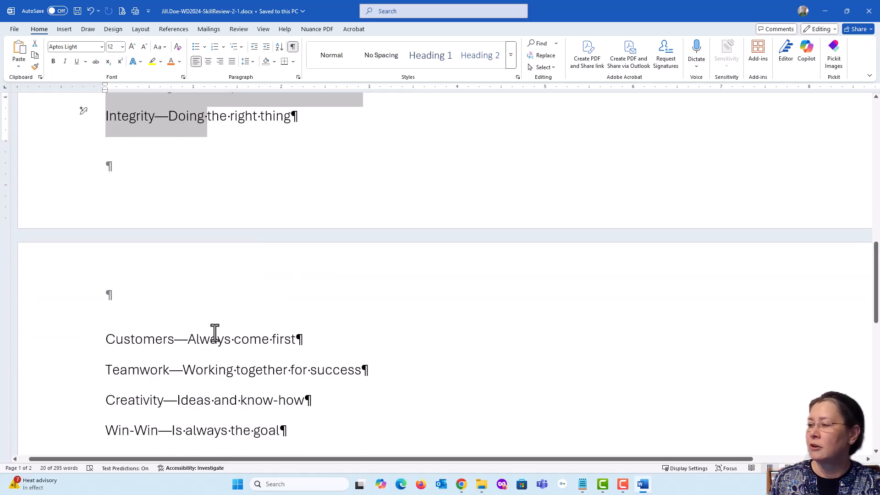
scroll(208, 335, up, 6)
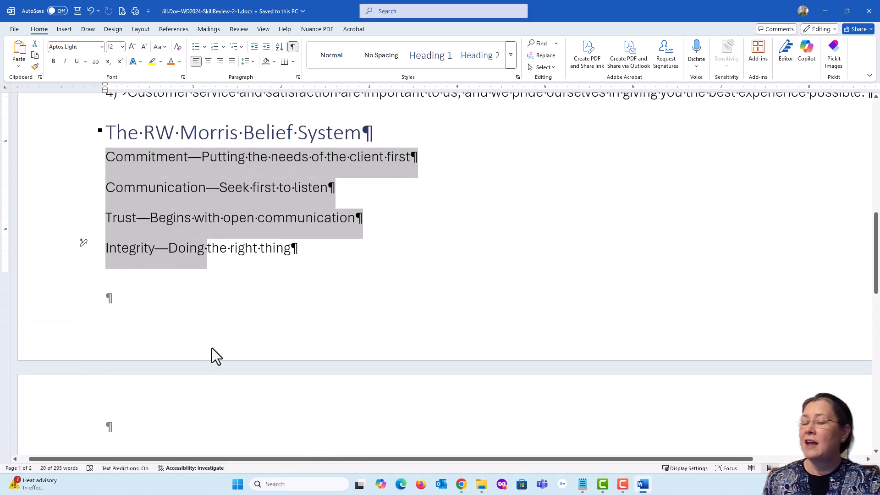
click(191, 155)
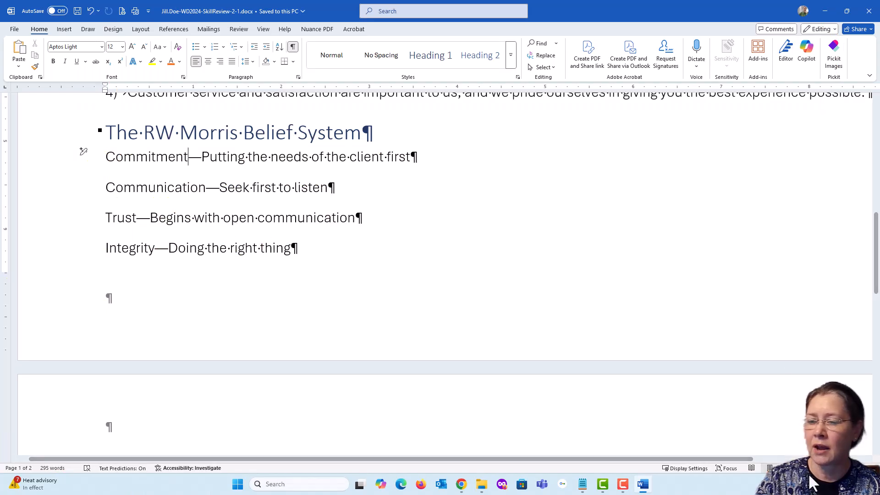
- Zoom out the document and select the Belief System paragraphs from Commitment on the first page through Success on the second
click(802, 469)
click(801, 469)
click(800, 469)
click(800, 468)
click(800, 469)
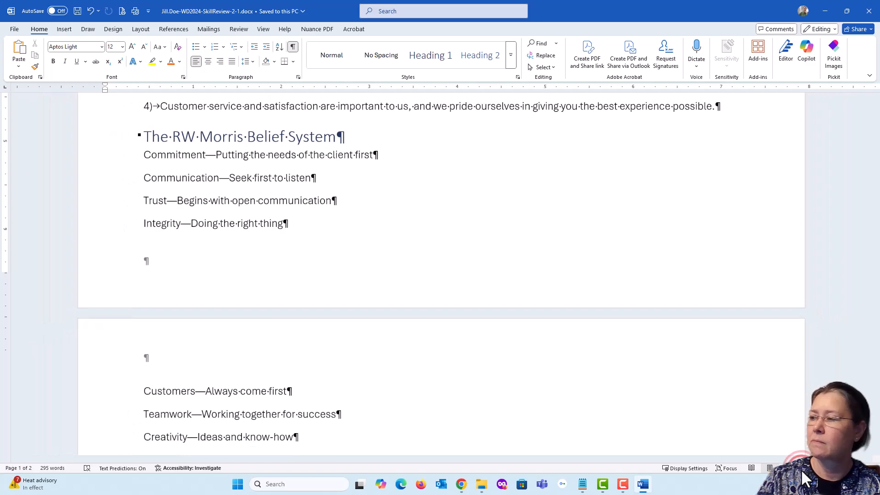
click(801, 469)
click(800, 469)
click(801, 469)
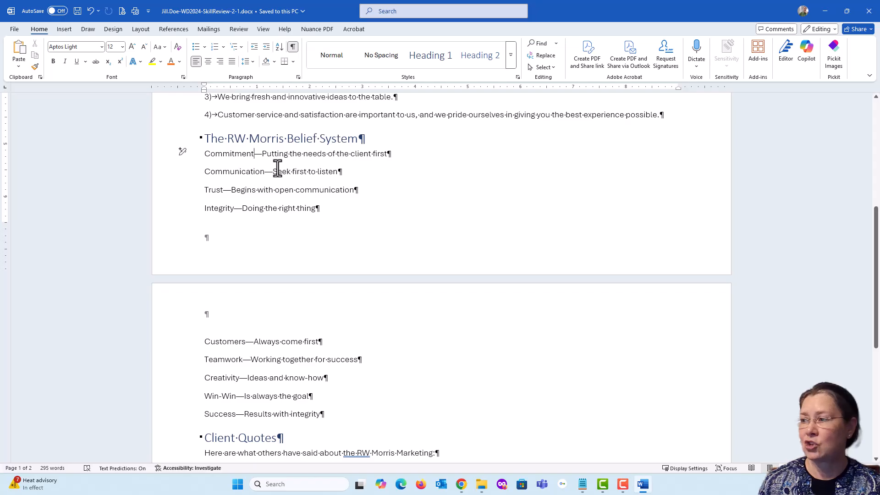
click(235, 154)
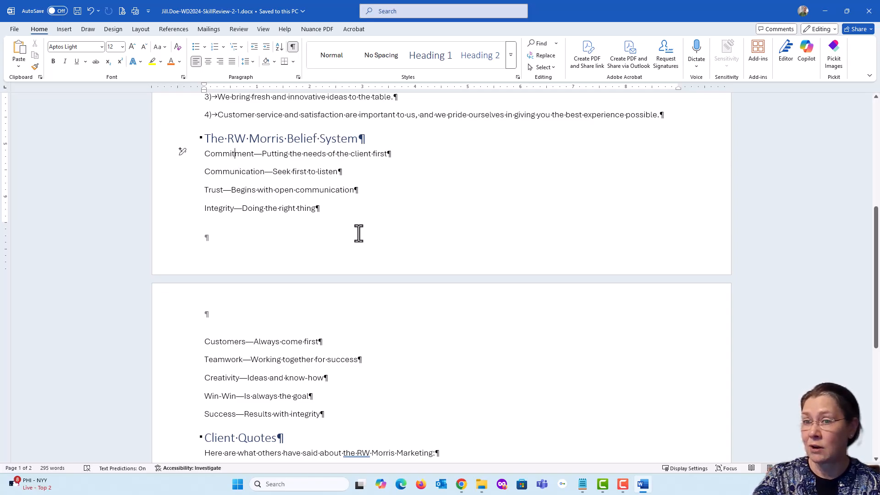
key(shift)
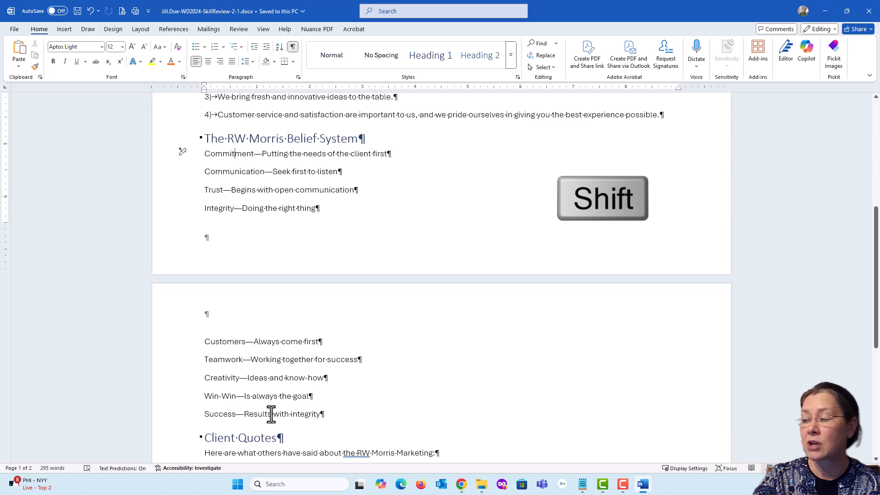
shift+click(273, 414)
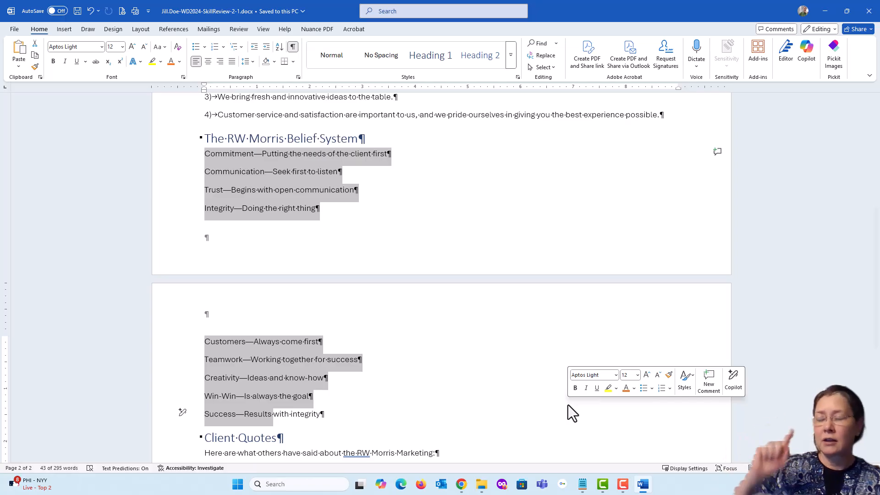
click(238, 152)
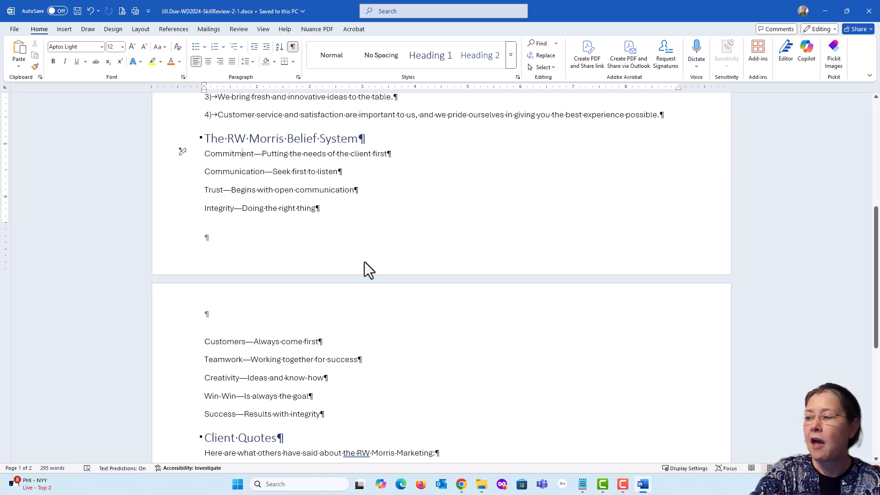
shift+click(278, 415)
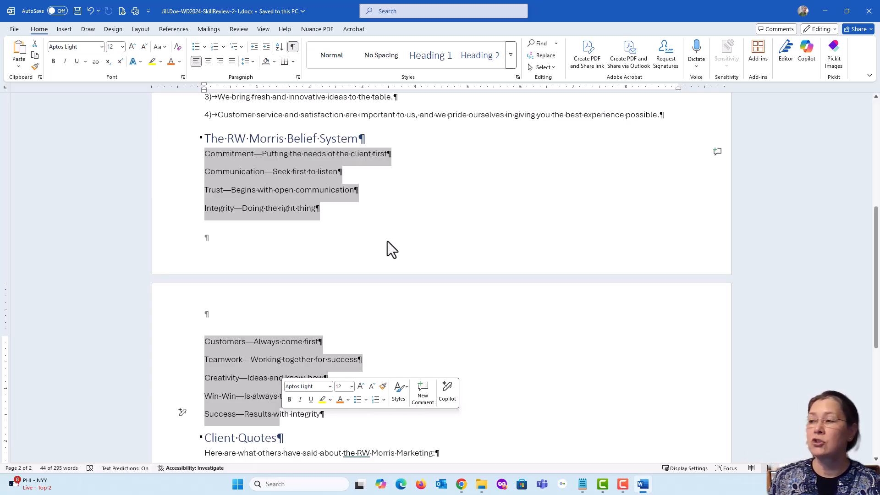
click(250, 153)
scroll(389, 227, down, 6)
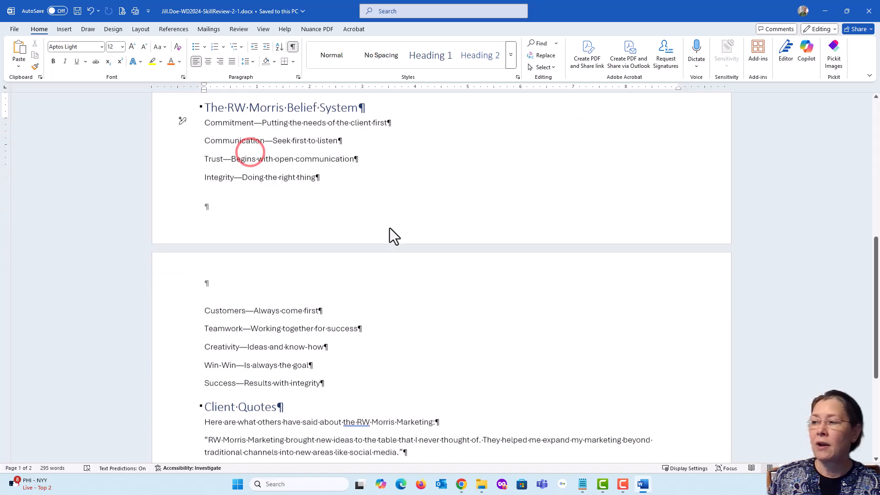
scroll(388, 229, up, 6)
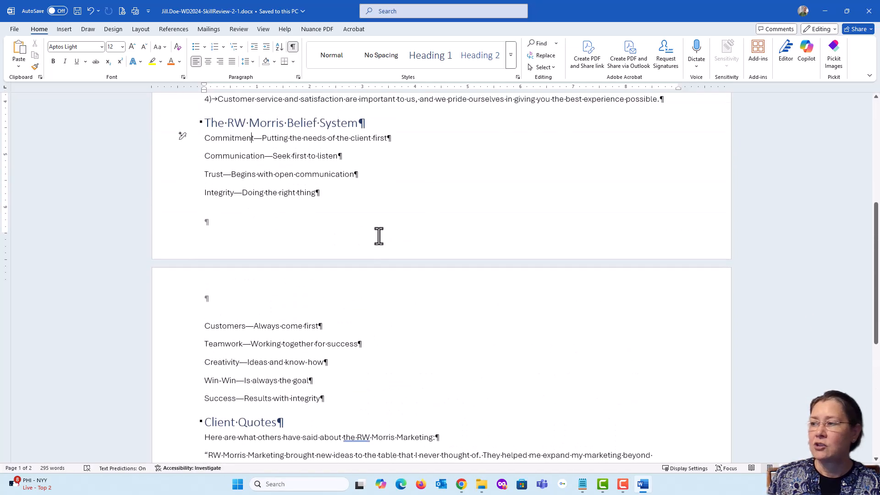
click(237, 140)
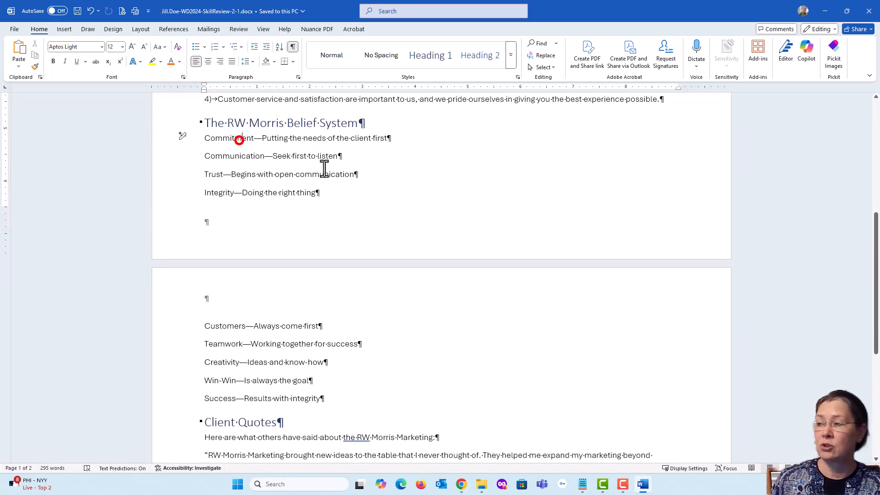
scroll(386, 217, down, 2)
scroll(386, 218, down, 4)
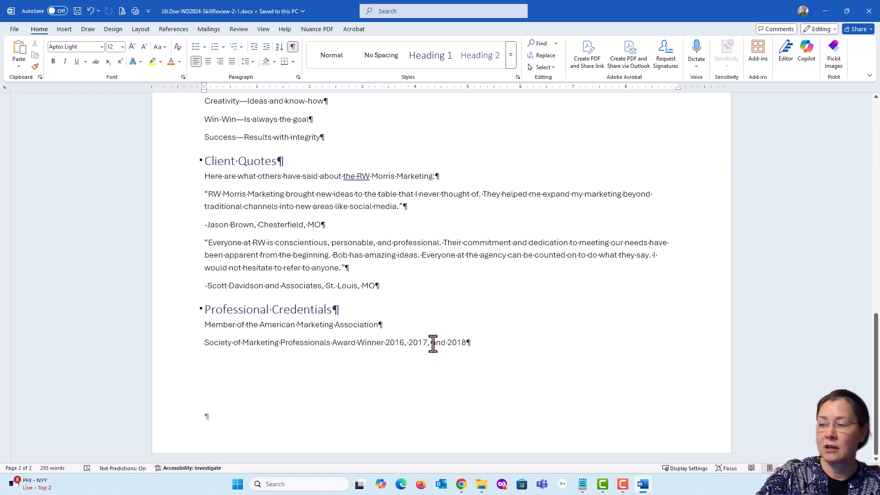
shift+click(432, 343)
scroll(552, 341, up, 7)
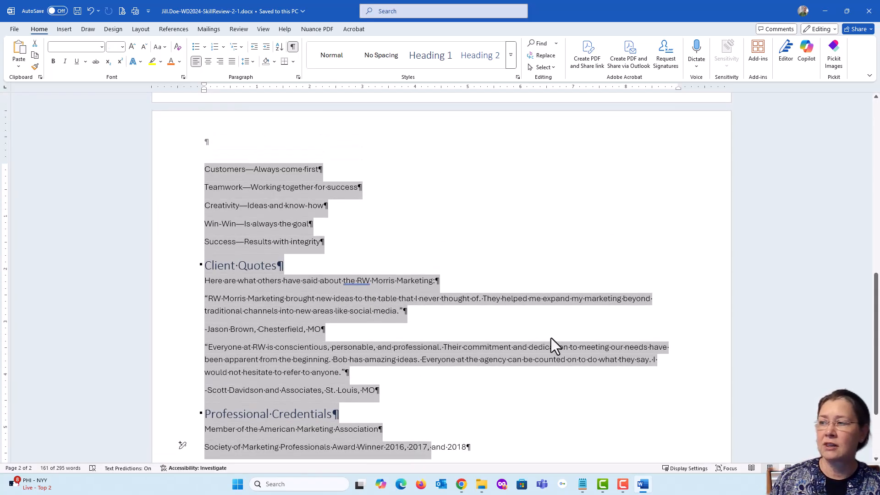
scroll(489, 324, up, 1)
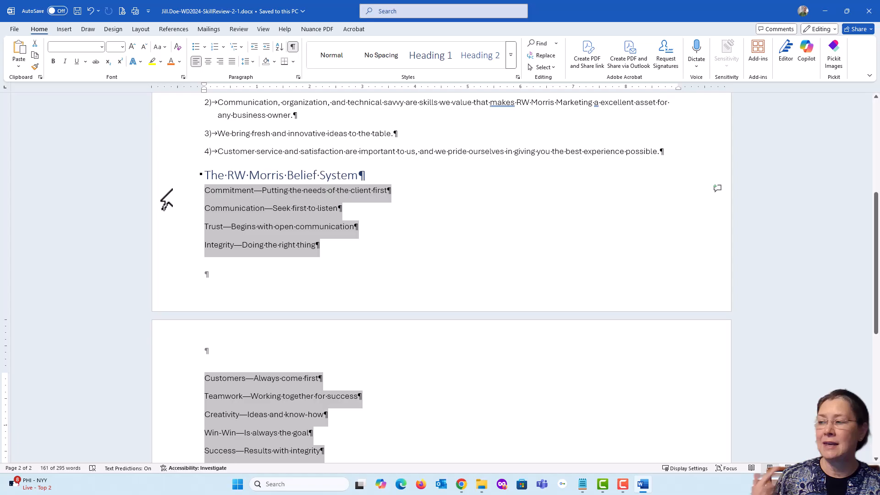
- Select all nine paragraphs below The RW Morris Belief System heading, Commitment through Success, and apply closed circle bullets
click(243, 190)
scroll(292, 238, down, 2)
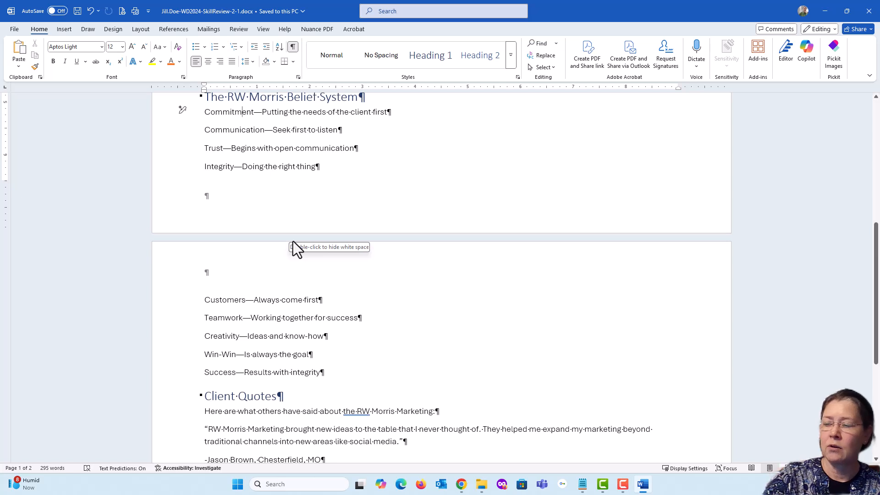
shift+click(280, 372)
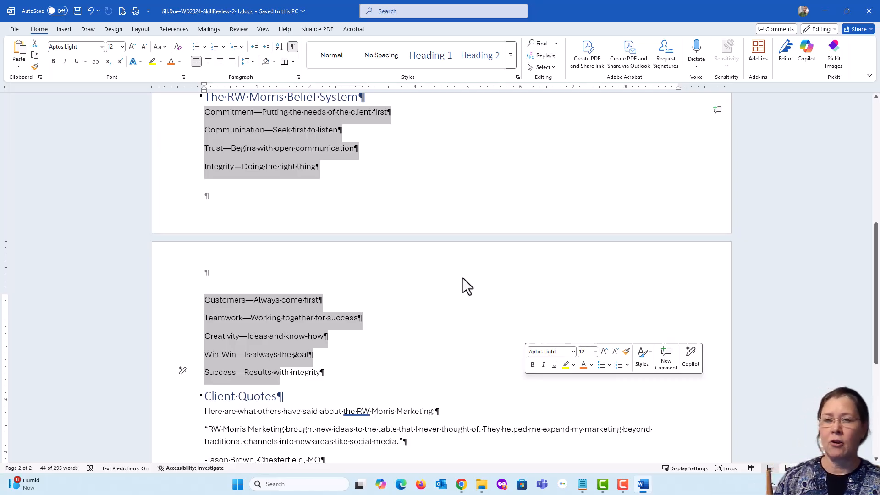
scroll(405, 284, up, 1)
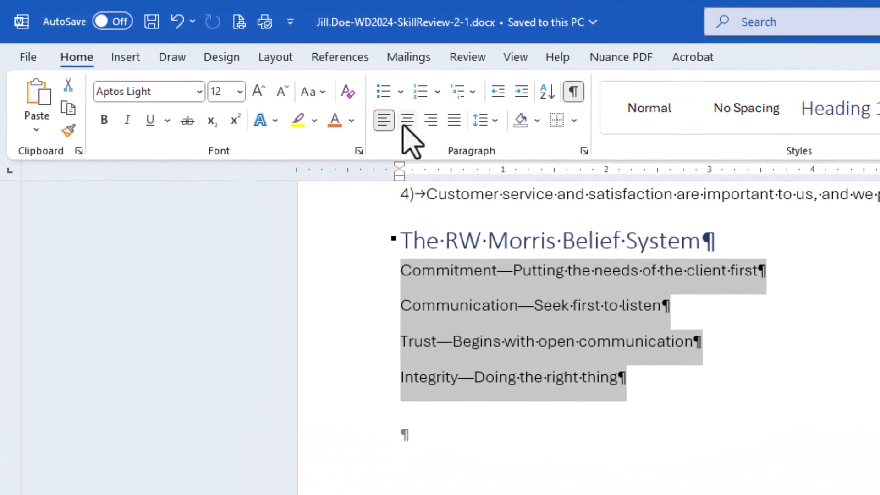
click(278, 66)
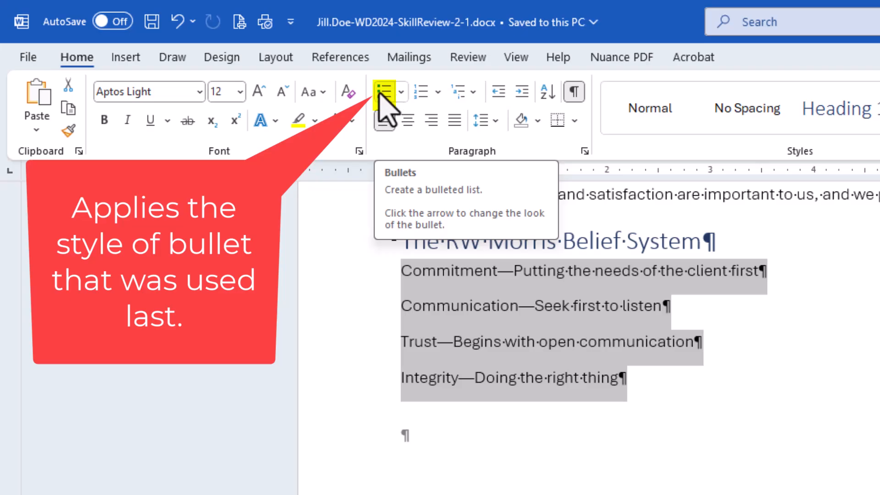
click(384, 99)
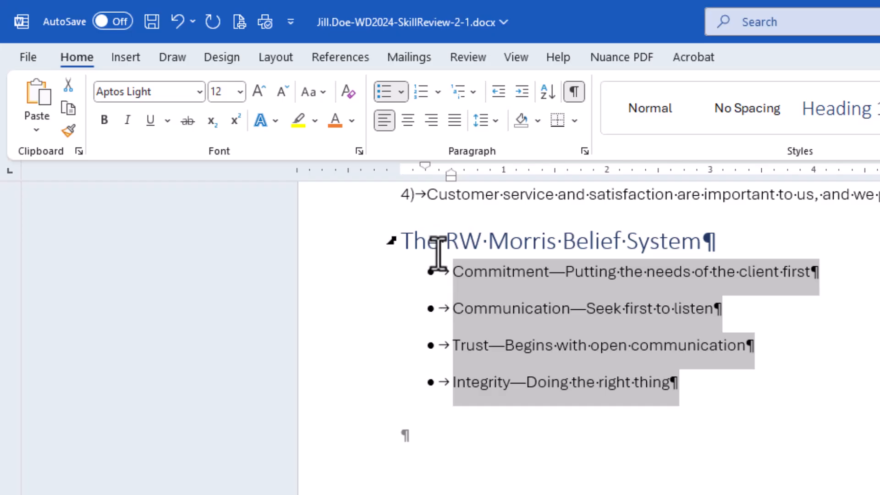
- Examine the bullet library and the Define New Bullet dialog for the selected list, cancelling without choosing another bullet
click(403, 94)
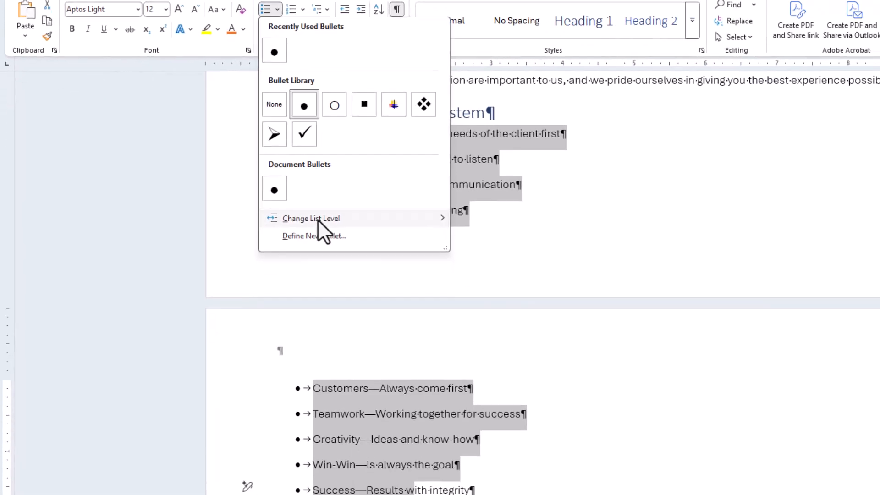
mouse_move(462, 396)
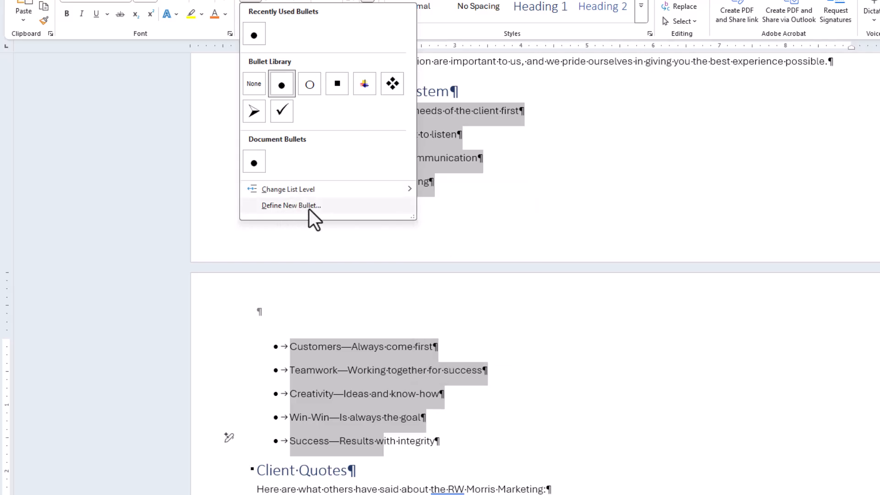
click(309, 208)
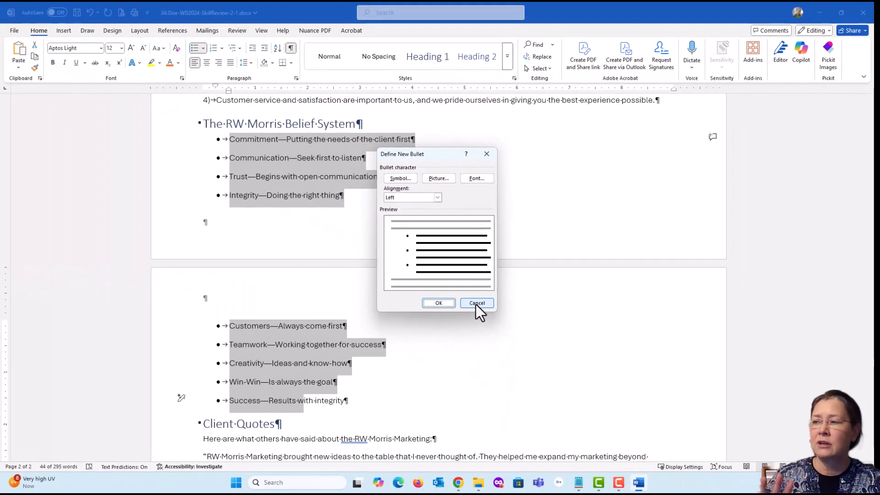
click(475, 302)
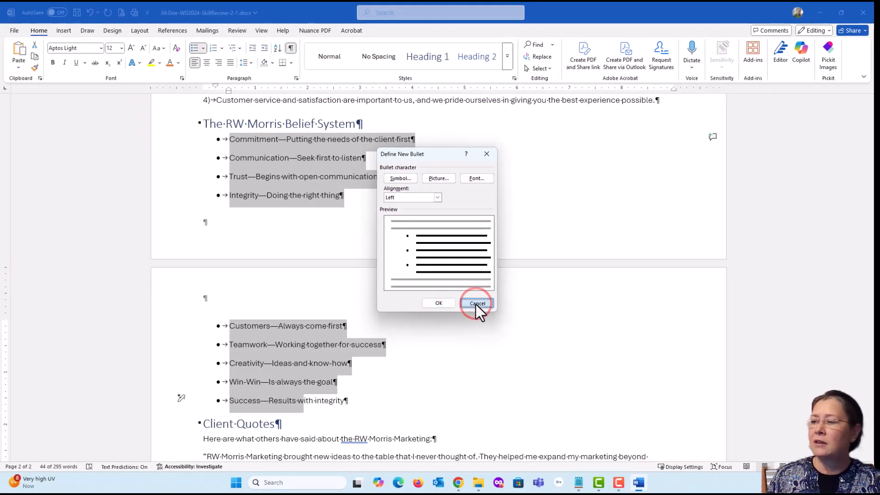
click(204, 48)
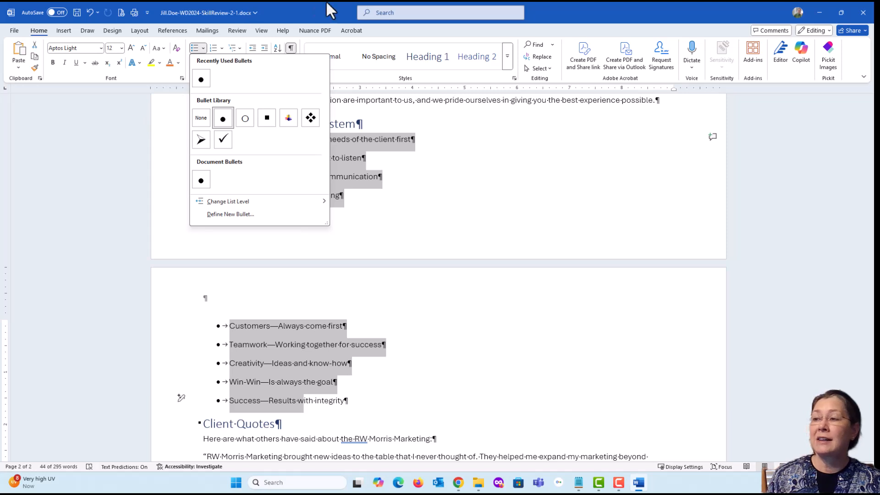
click(568, 174)
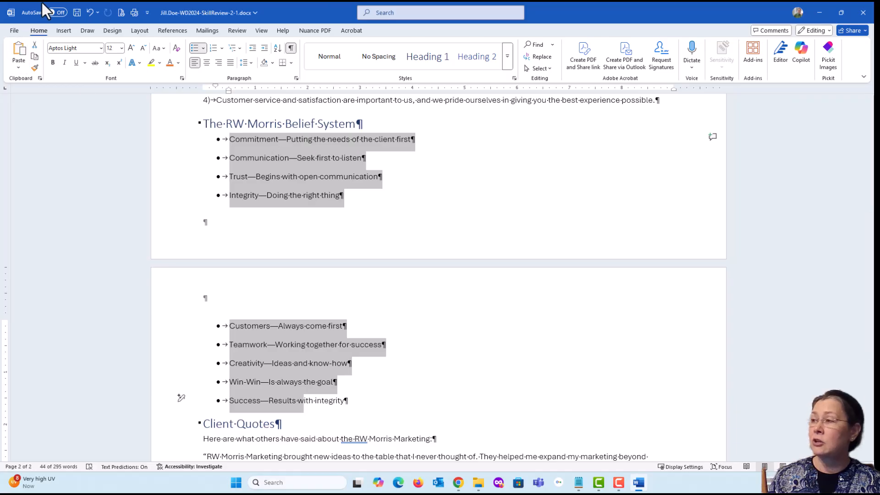
- Save the document, switch to the SIMnet instructions, and mark parts a and b of instruction 12 as completed
click(77, 12)
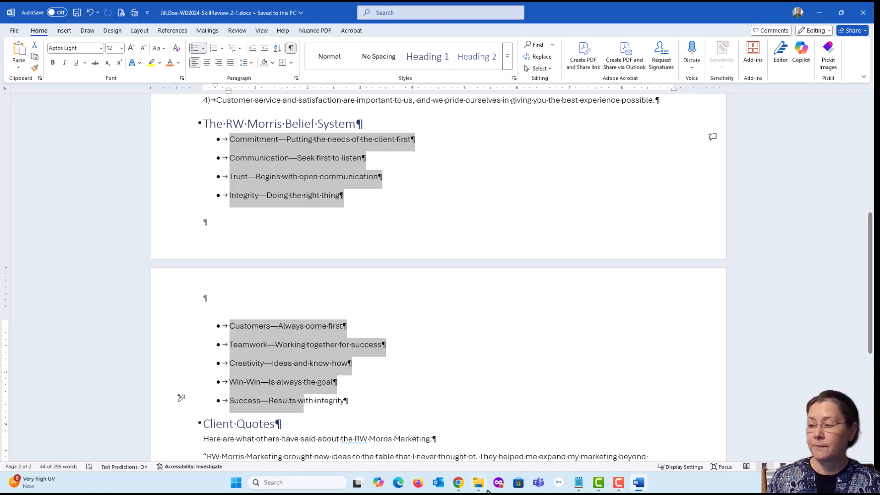
click(458, 486)
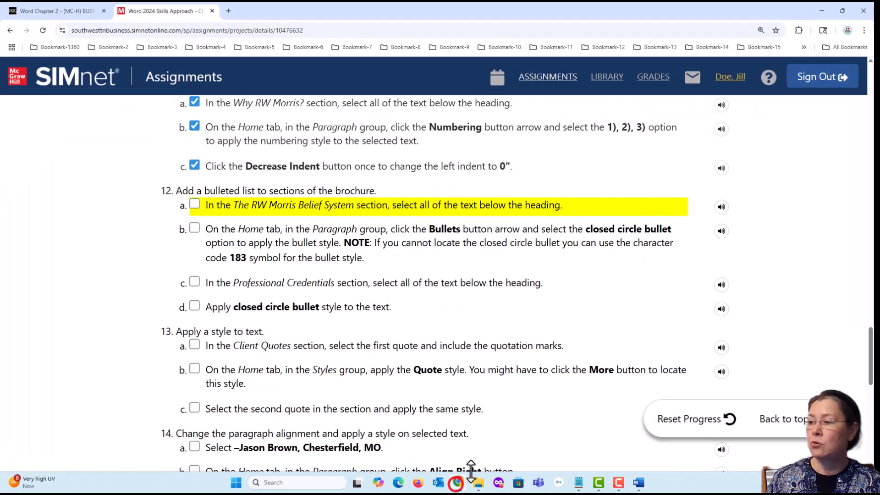
click(194, 203)
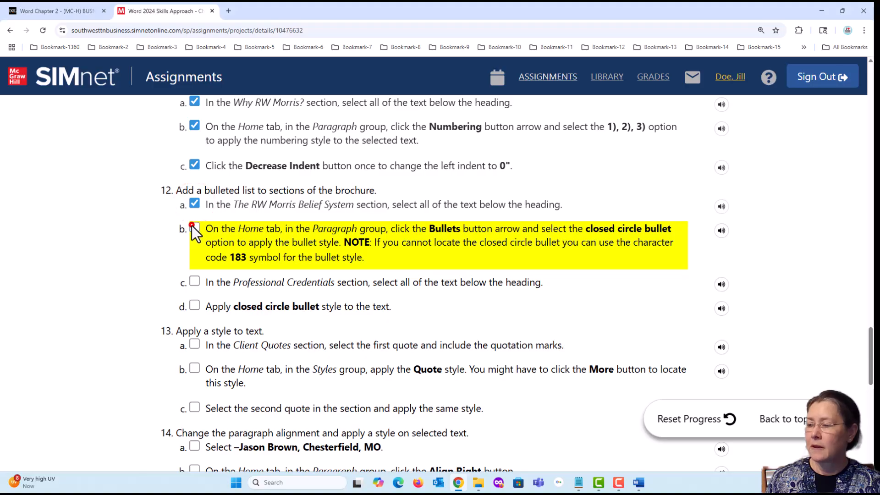
click(193, 226)
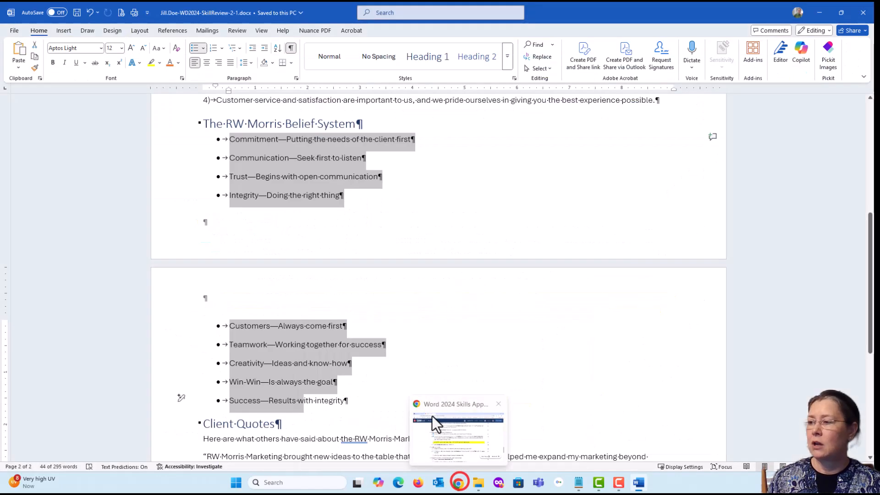
- Apply closed circle bullets to both paragraphs below the Professional Credentials heading and save the document
click(432, 416)
scroll(336, 290, down, 6)
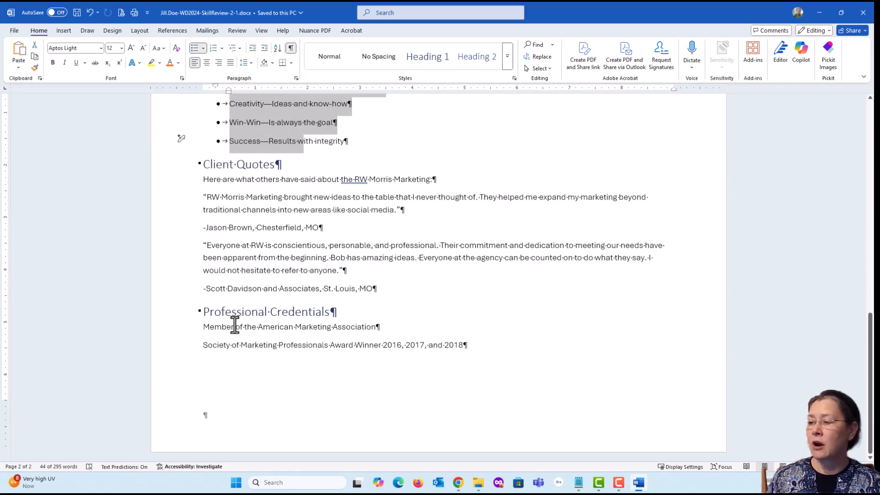
drag(250, 326, 255, 359)
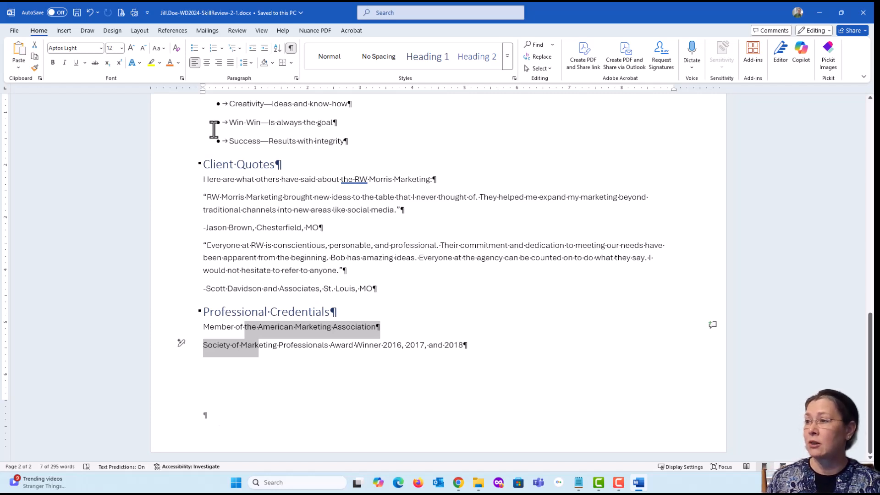
click(193, 48)
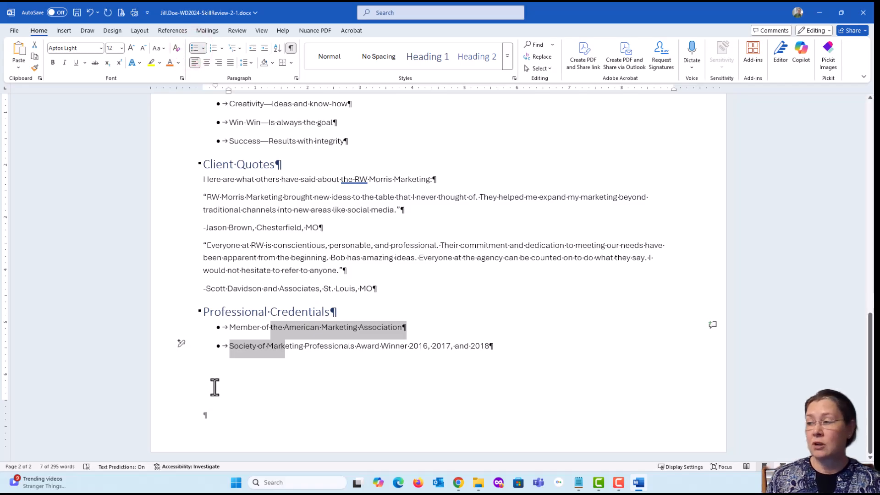
click(76, 13)
- Switch to the SIMnet instructions, mark parts c and d of instruction 12 as completed, and return to the Word document
click(456, 482)
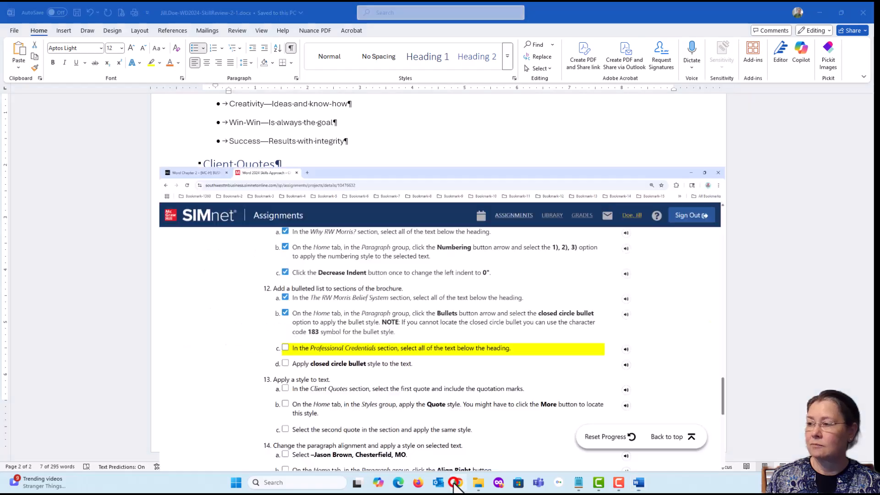
click(191, 278)
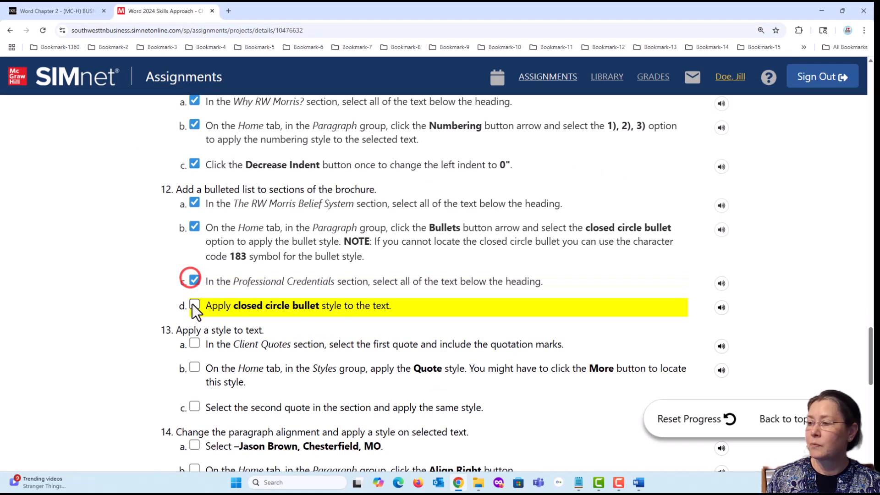
click(191, 304)
scroll(232, 335, down, 4)
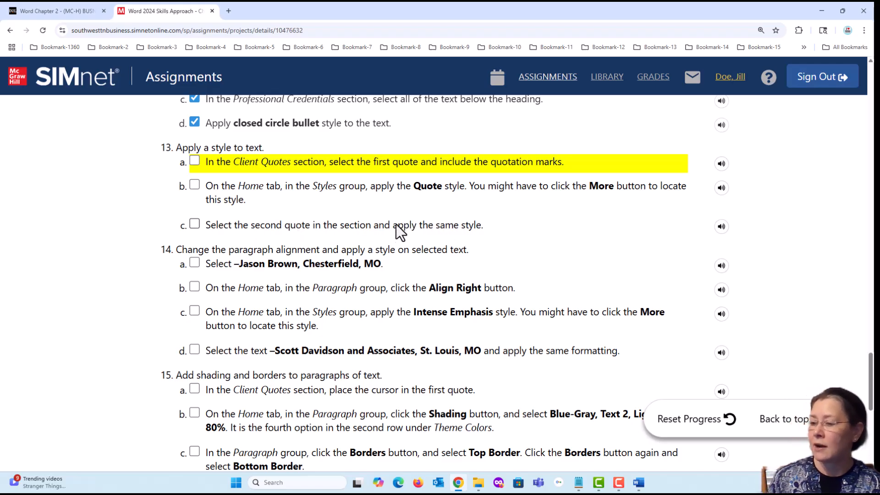
click(458, 482)
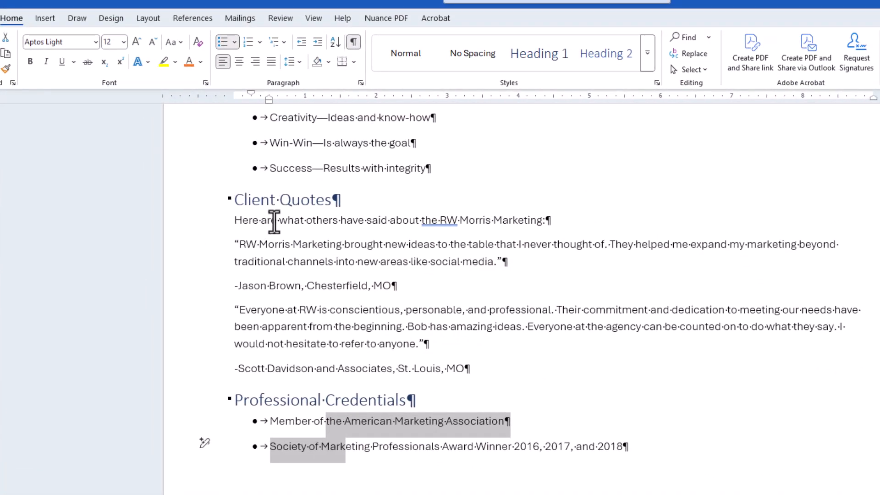
- Try selecting the two quote paragraphs in the Client Quotes section, first separately and then together
click(274, 222)
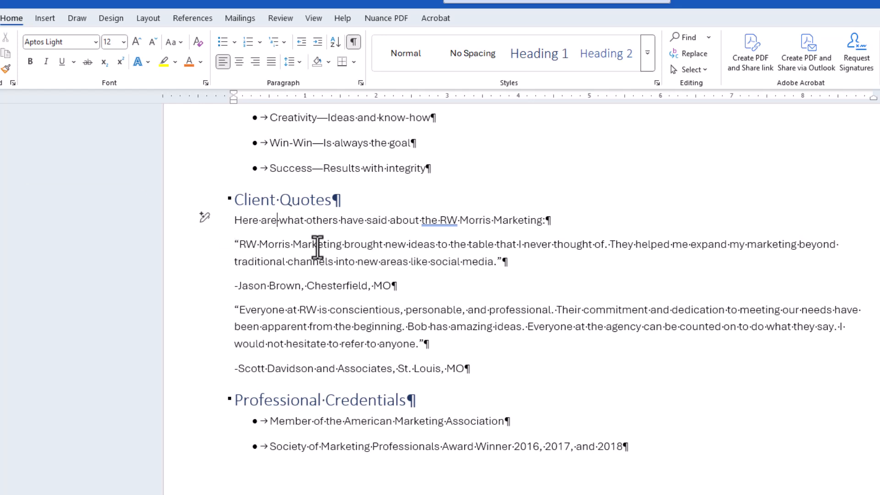
triple_click(317, 248)
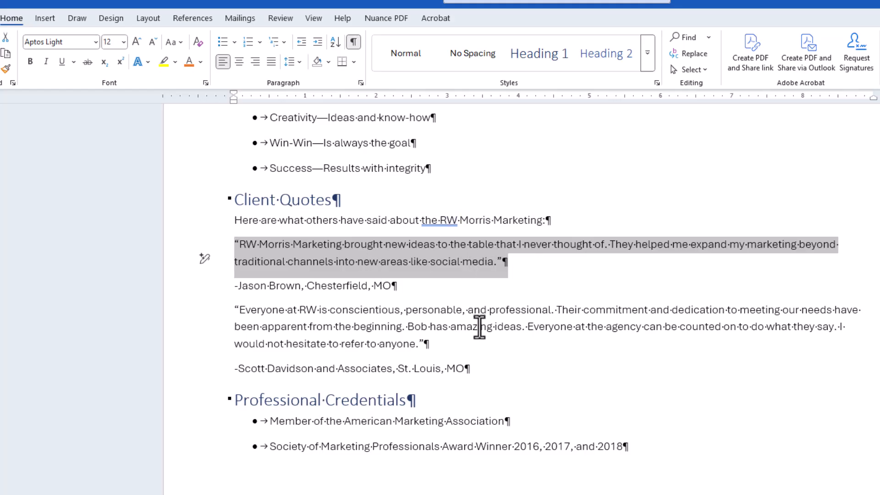
double_click(480, 326)
triple_click(479, 326)
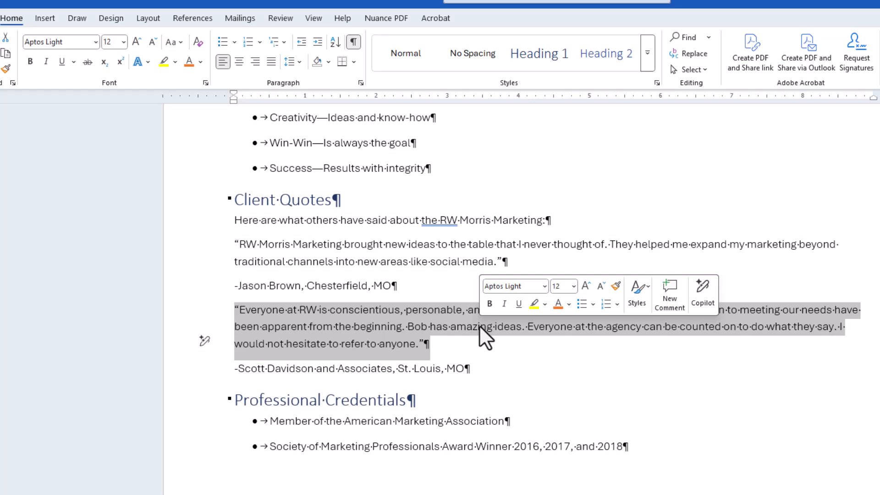
click(297, 261)
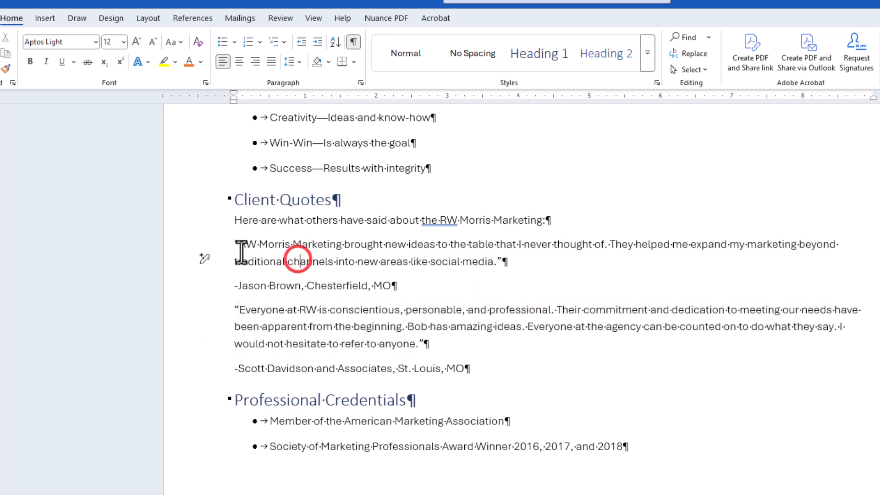
drag(232, 243, 499, 353)
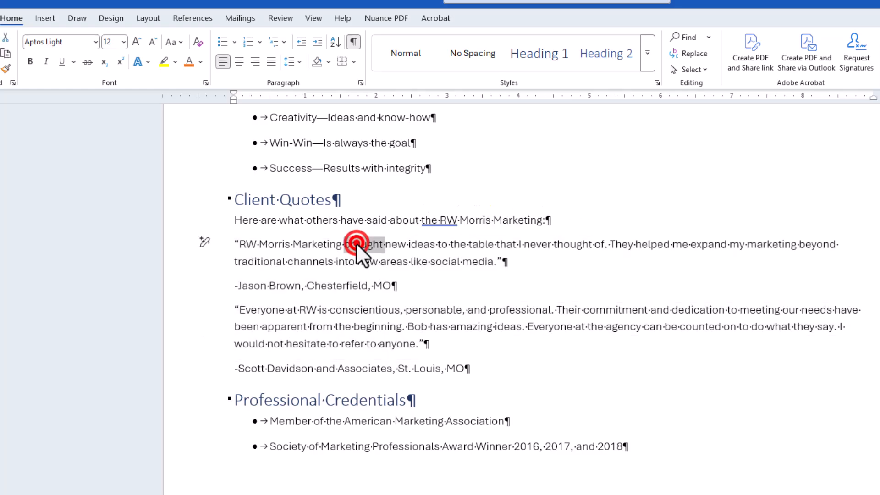
triple_click(357, 245)
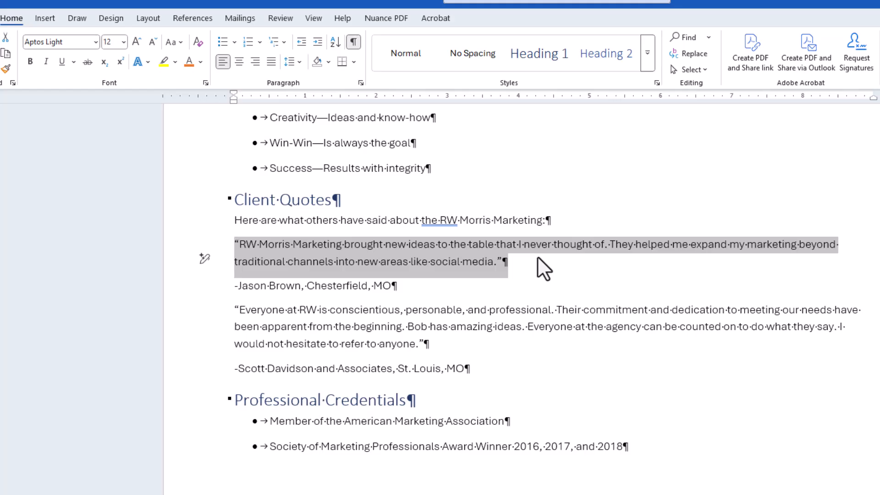
key(ctrl)
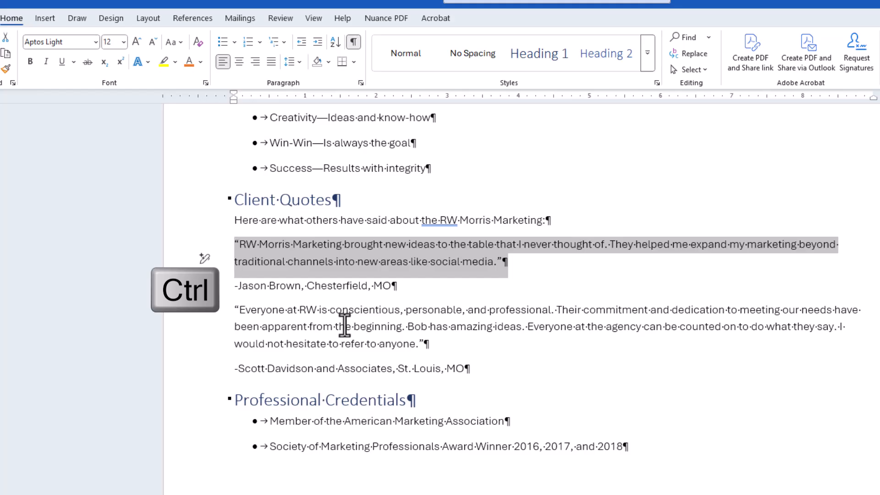
ctrl+triple_click(344, 327)
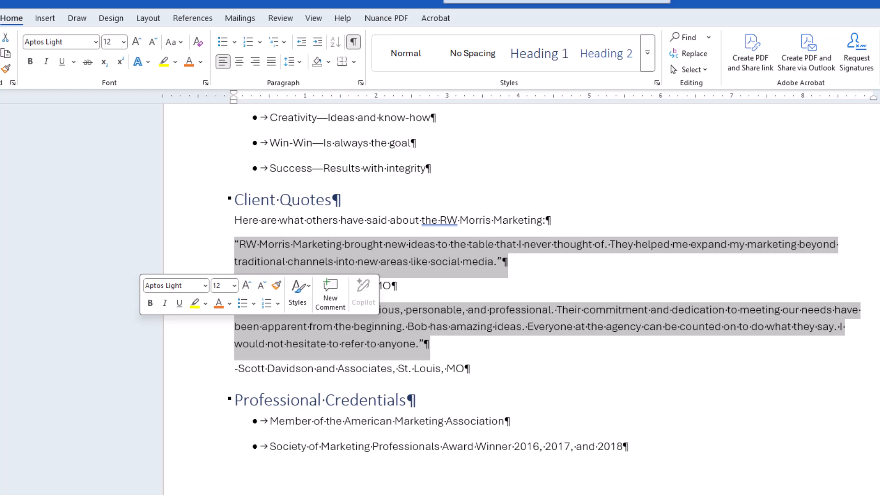
click(408, 400)
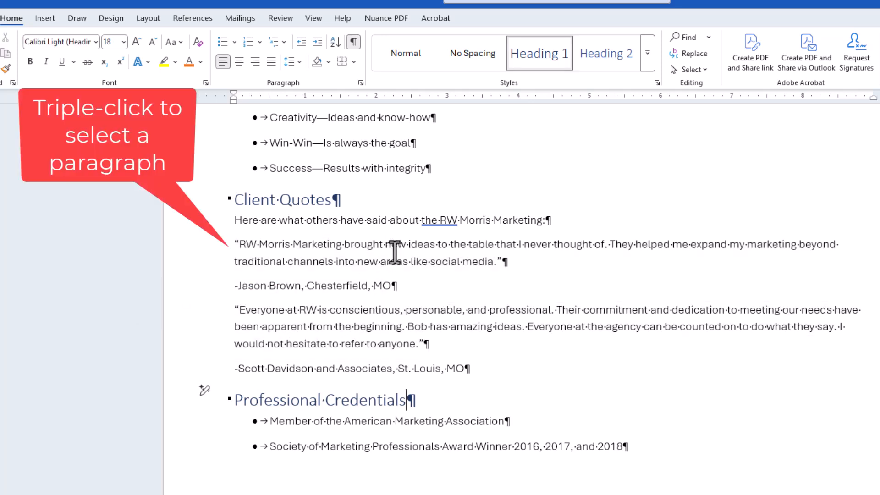
- Select both quote paragraphs in the Client Quotes section together and apply the Quote style
triple_click(394, 252)
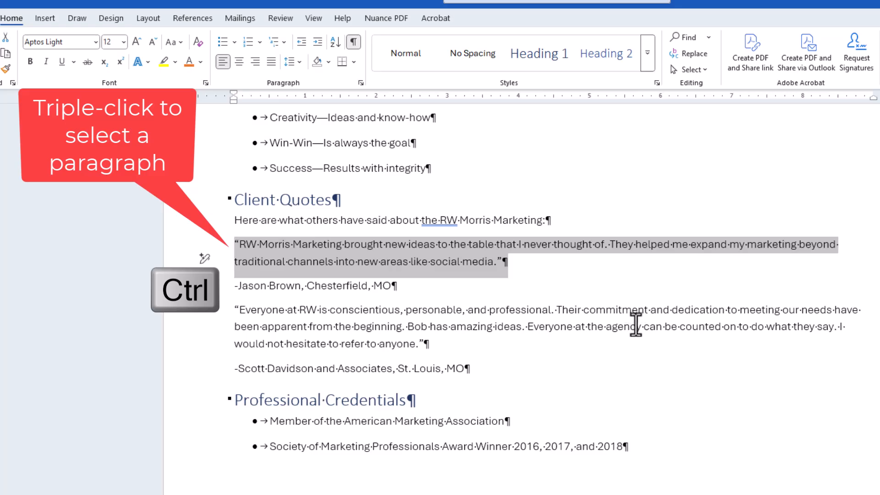
ctrl+triple_click(636, 325)
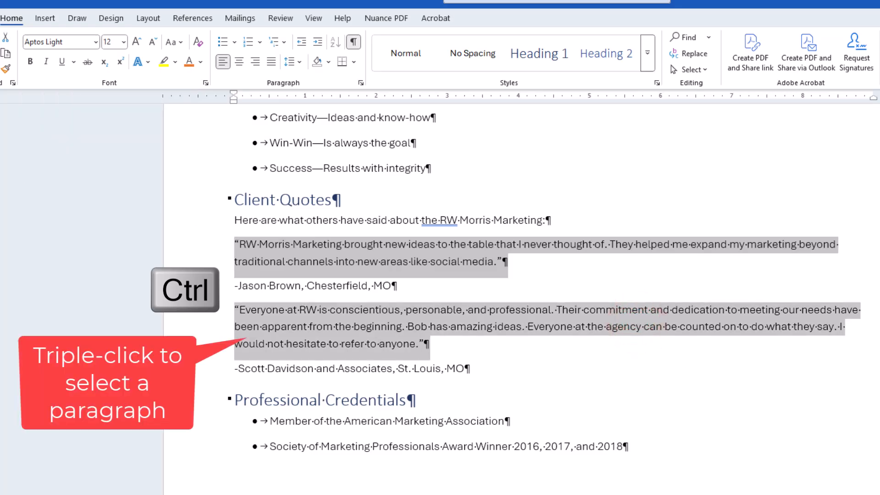
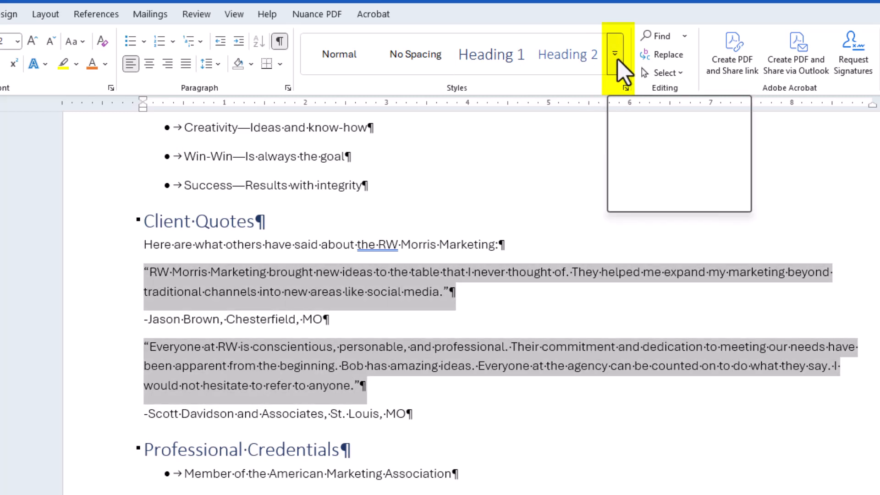
click(614, 54)
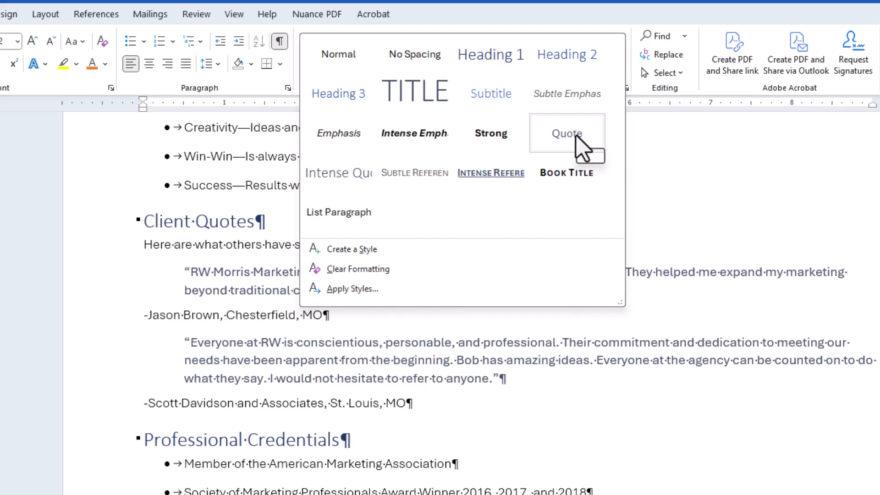
click(577, 137)
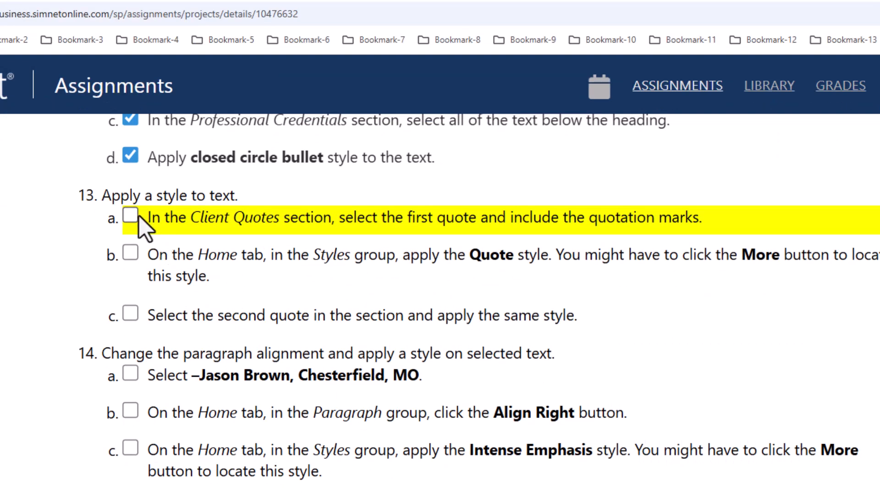
- Mark parts a, b and c of instruction 13 as completed in the SIMnet instructions
click(130, 216)
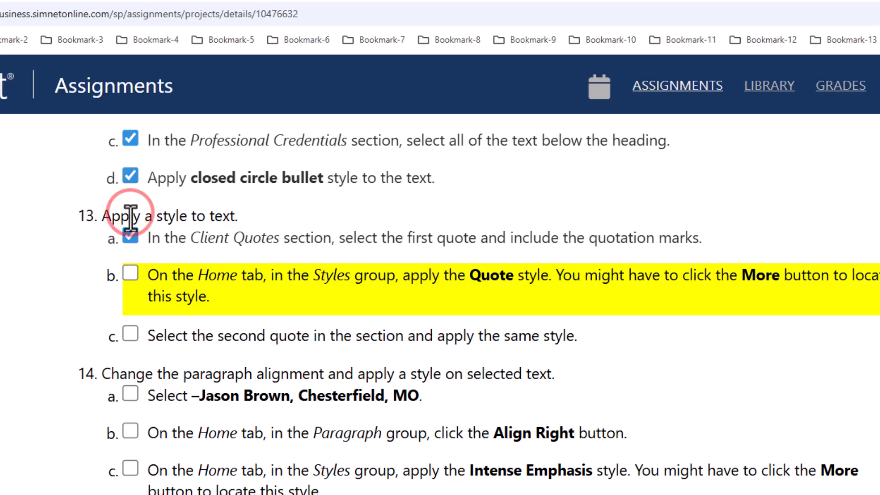
click(130, 273)
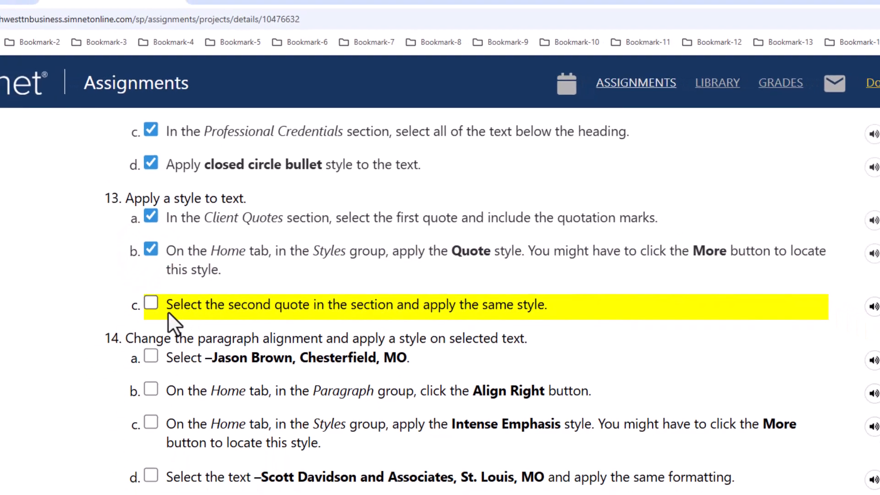
click(193, 239)
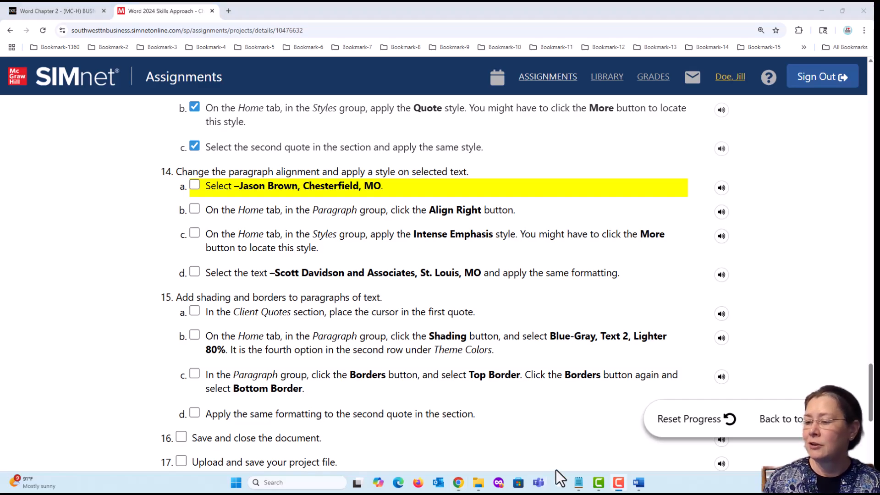
- Return to the Word document, select both attribution lines below the client quotes together, and apply the Intense Emphasis style
click(458, 487)
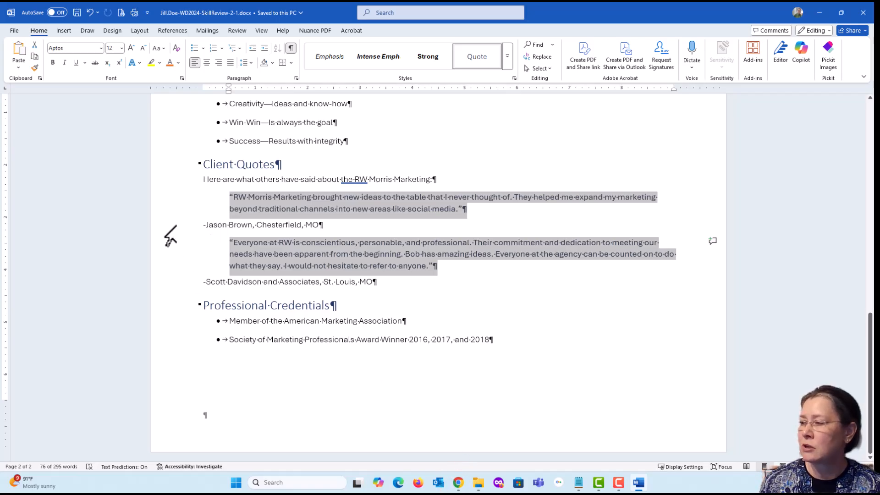
click(176, 226)
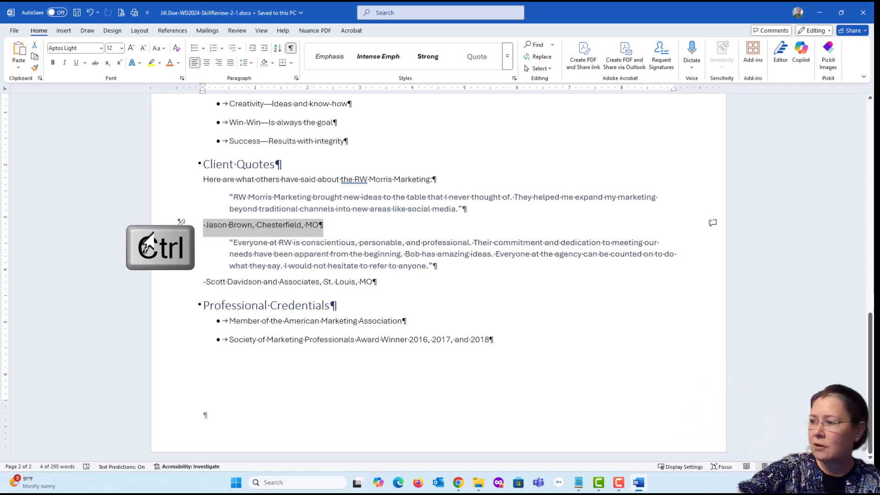
ctrl+click(173, 285)
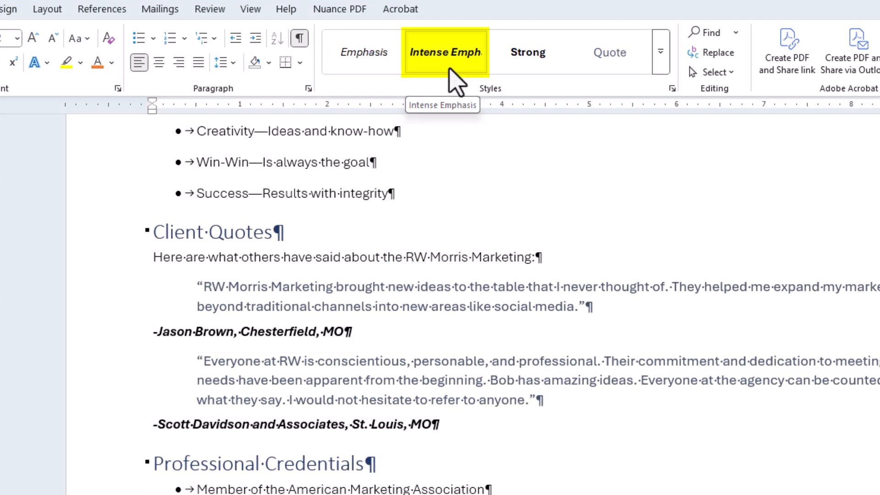
click(662, 52)
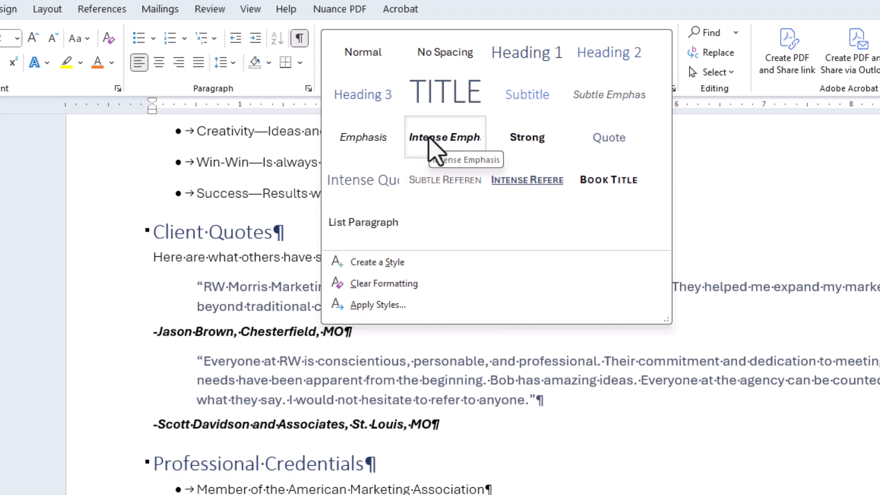
click(434, 139)
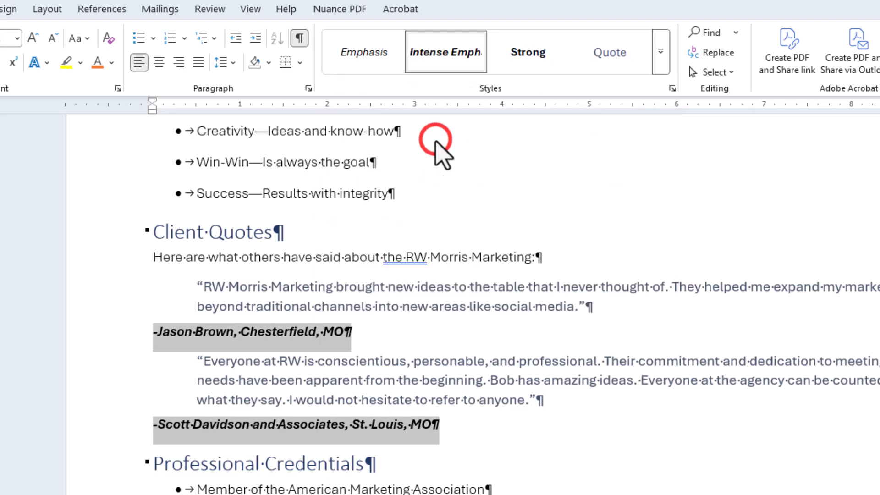
click(508, 425)
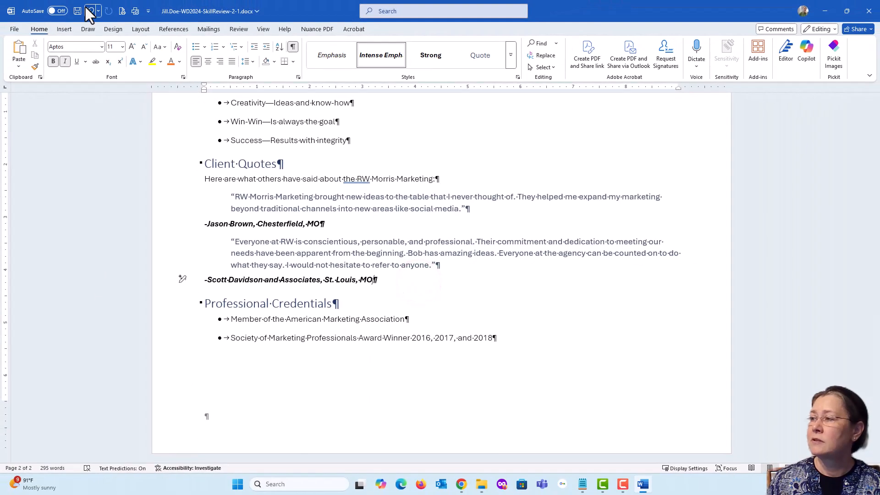
- Save the document, switch to the SIMnet instructions, and mark part a of instruction 14 as completed
click(41, 3)
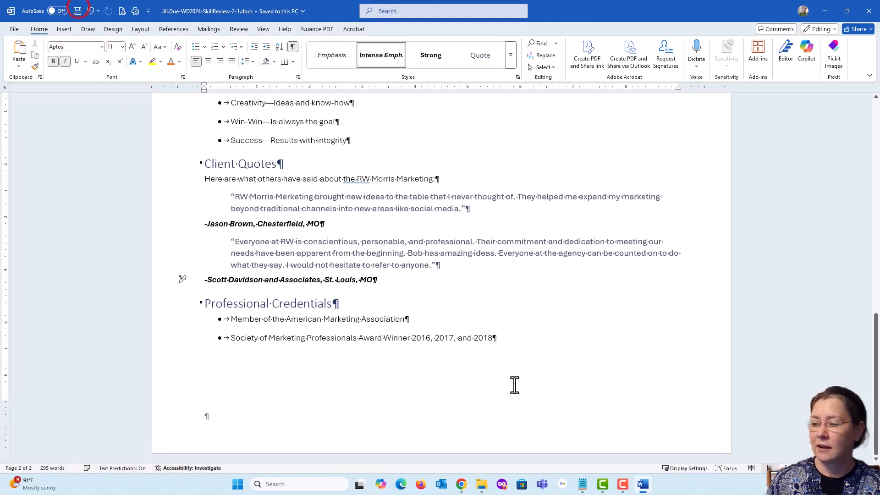
click(461, 484)
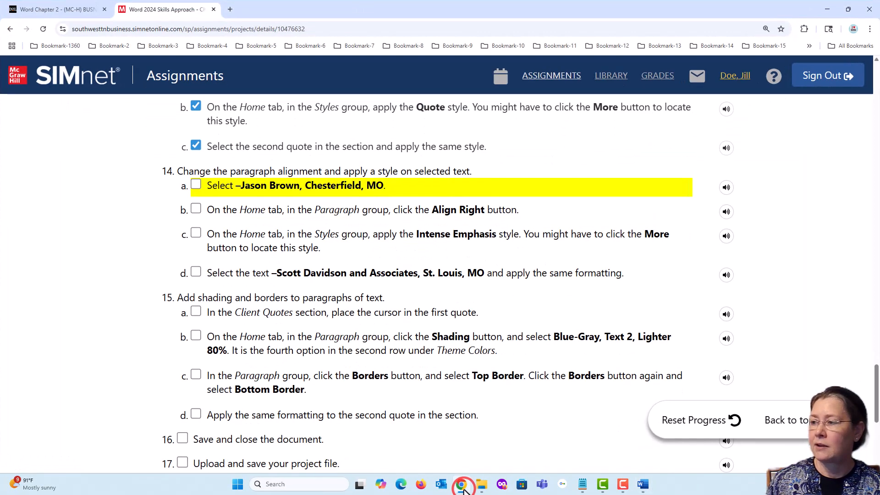
click(195, 184)
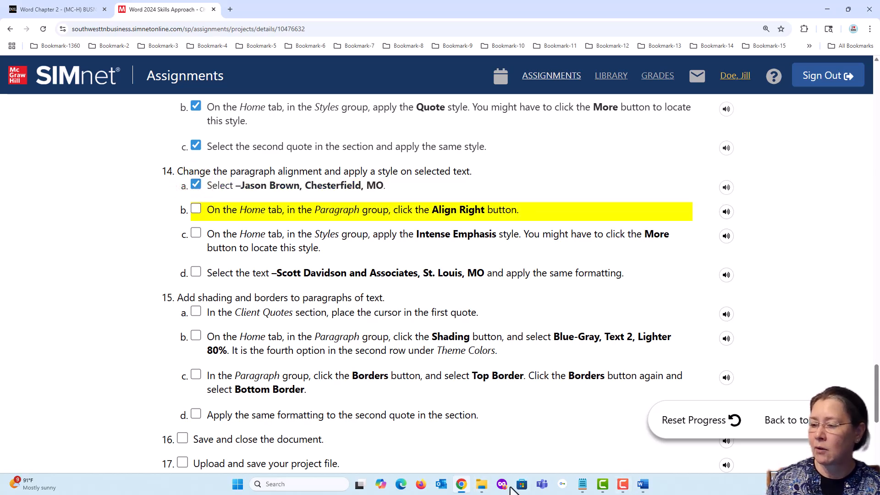
- Return to the Word document, right-align both attribution lines below the client quotes together, and save the document
click(461, 484)
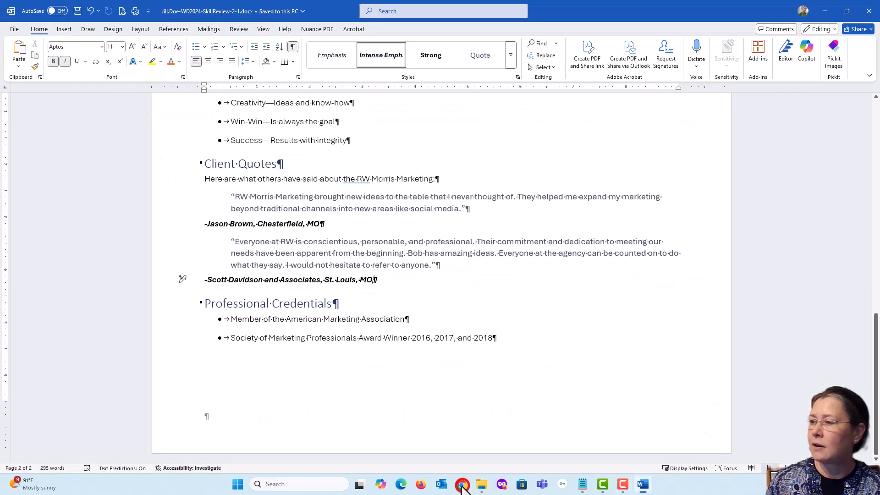
click(177, 225)
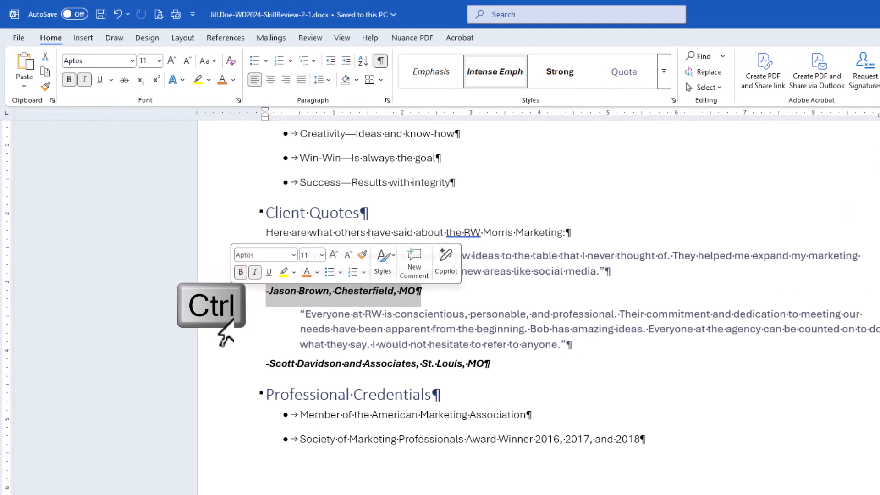
ctrl+click(233, 364)
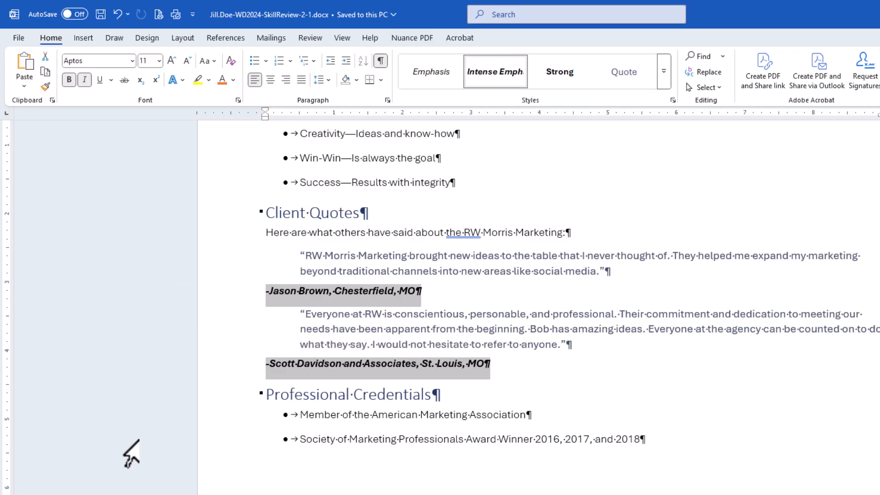
click(506, 255)
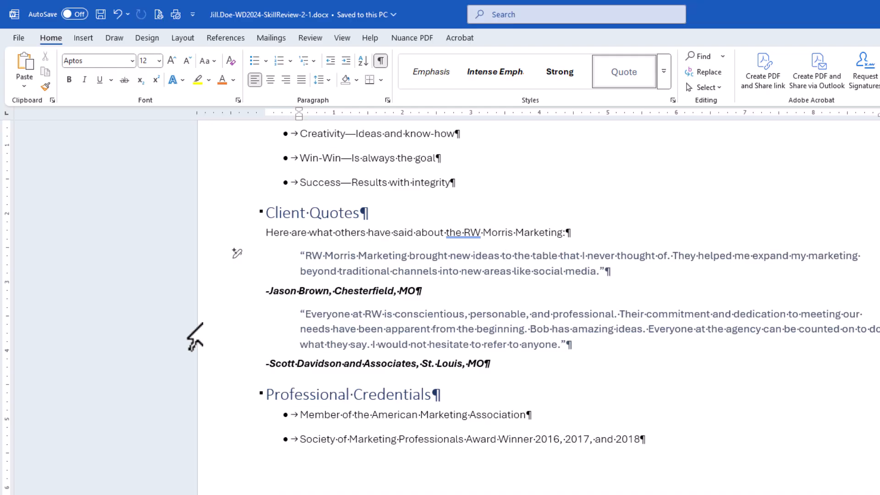
click(232, 293)
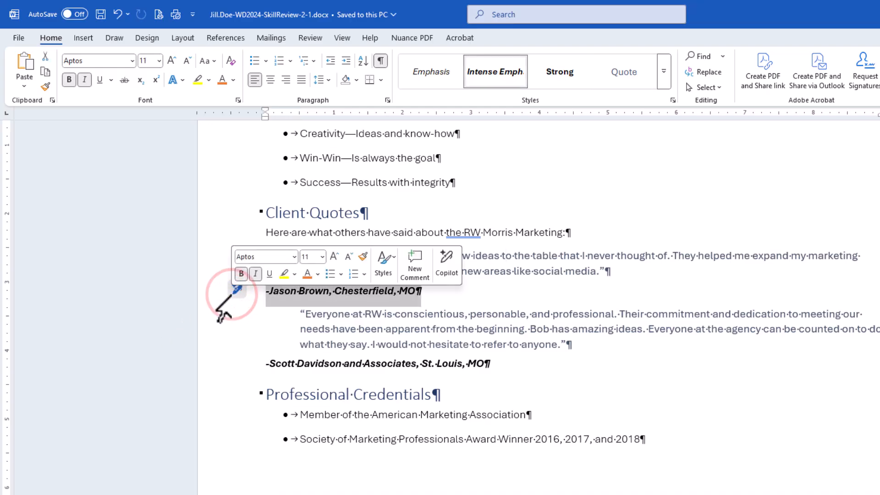
key(ctrl)
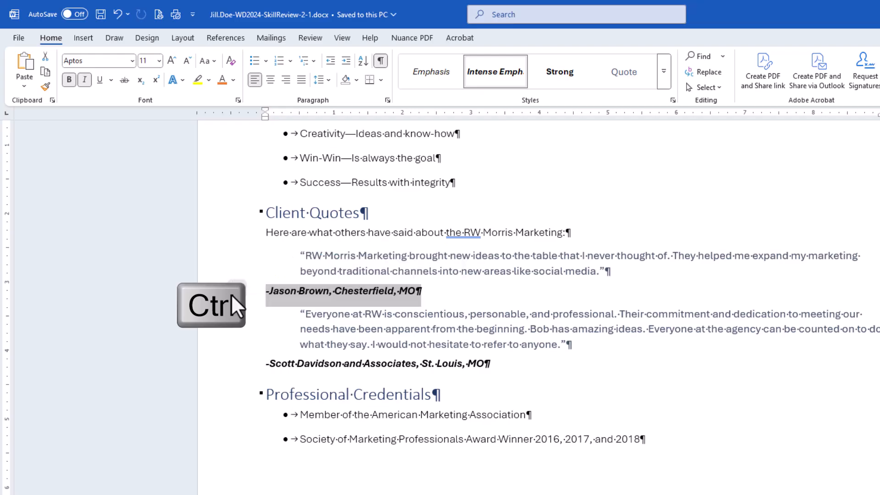
ctrl+click(236, 365)
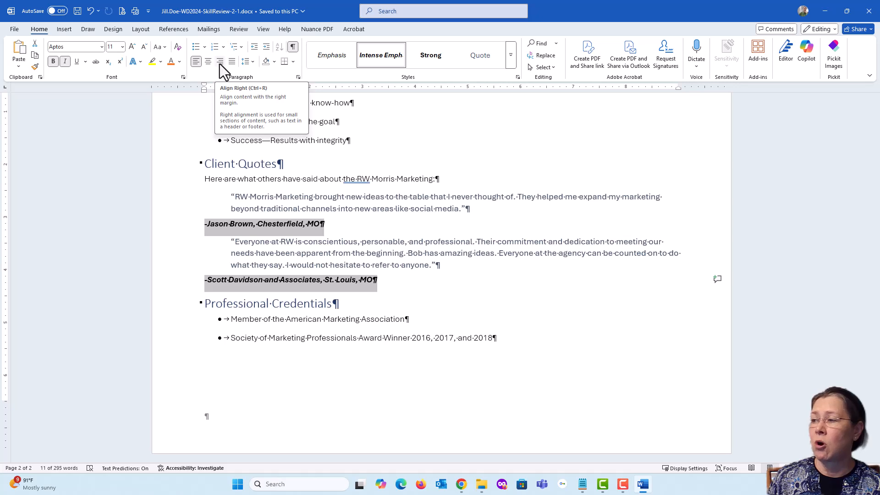
click(219, 64)
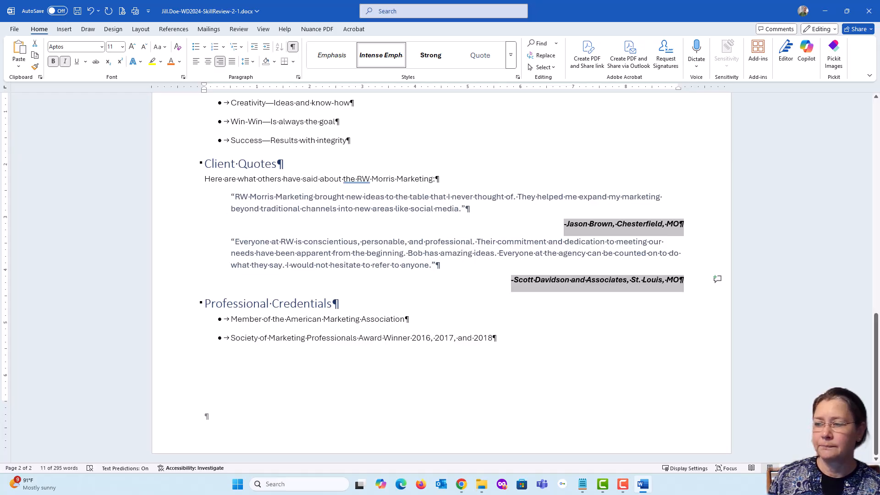
click(77, 11)
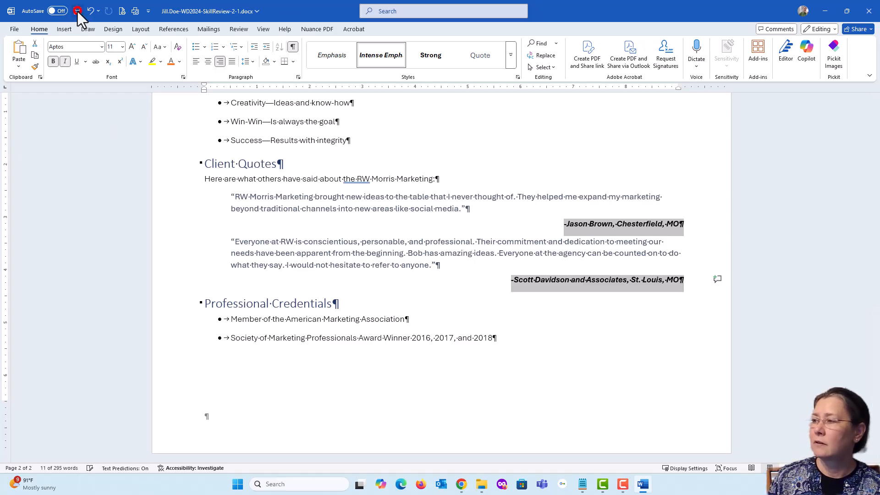
- Switch to the SIMnet instructions and mark parts b, c and d of instruction 14 as completed
click(461, 484)
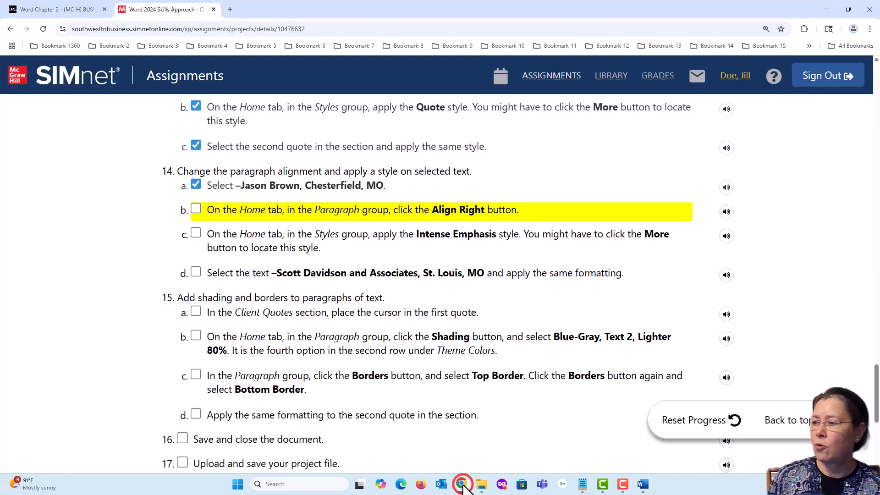
click(194, 208)
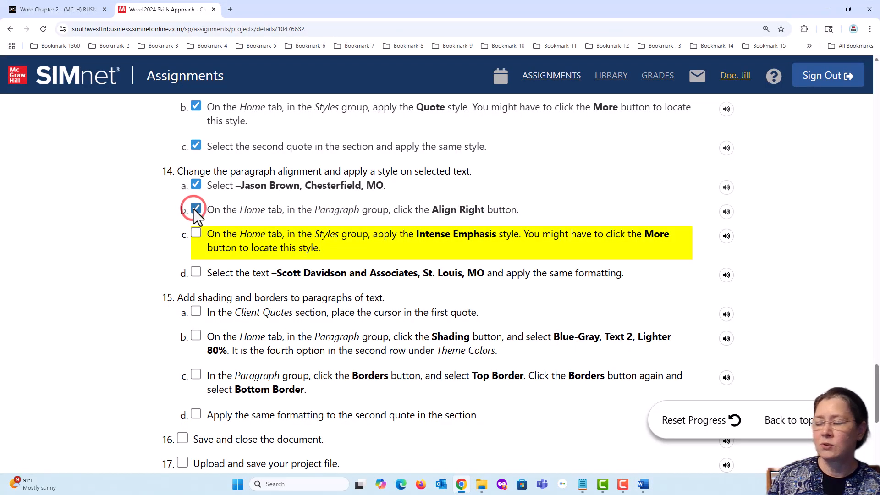
click(195, 234)
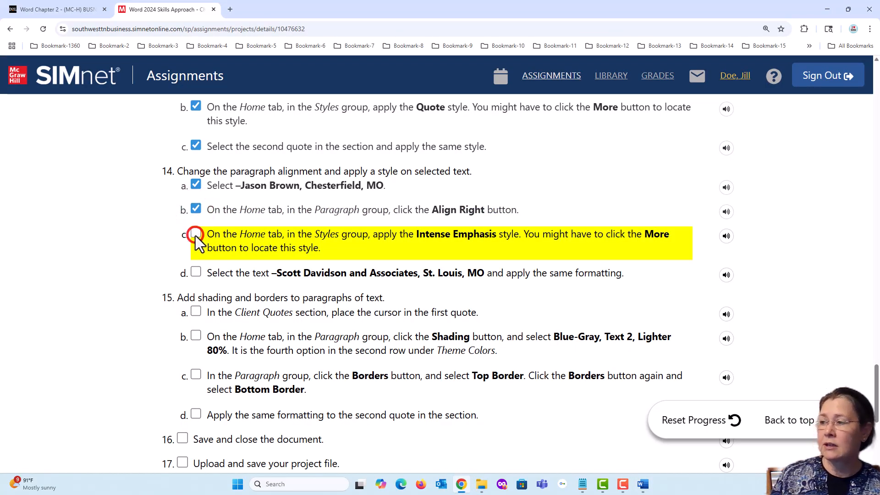
click(196, 271)
scroll(243, 287, down, 3)
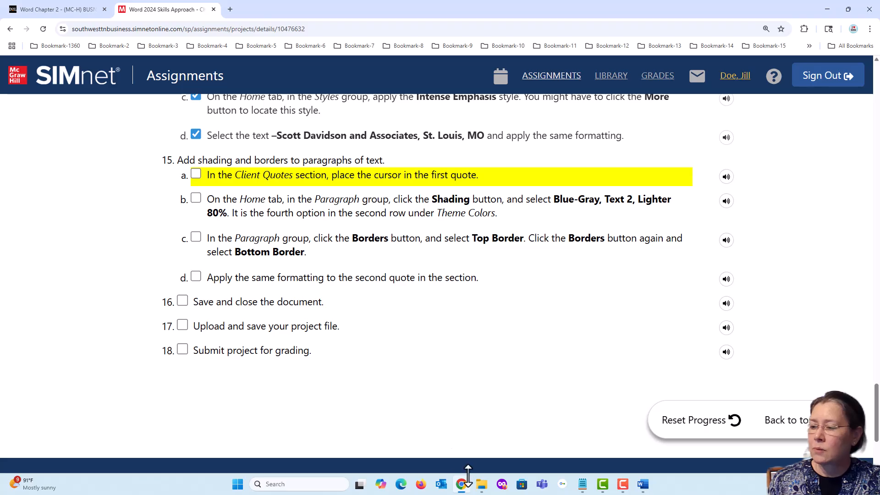
- Return to the Word document and shade the first client quote paragraph with Blue-Gray, Text 2, Lighter 80%
mouse_move(461, 487)
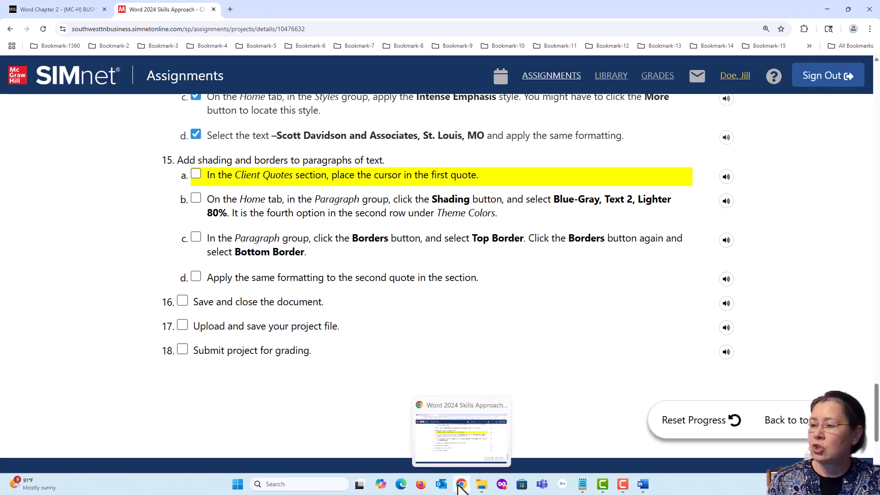
click(458, 486)
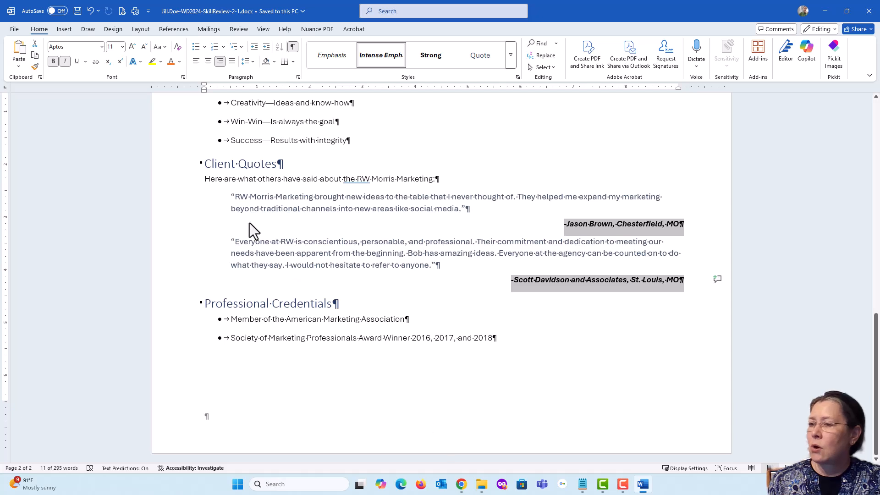
click(274, 197)
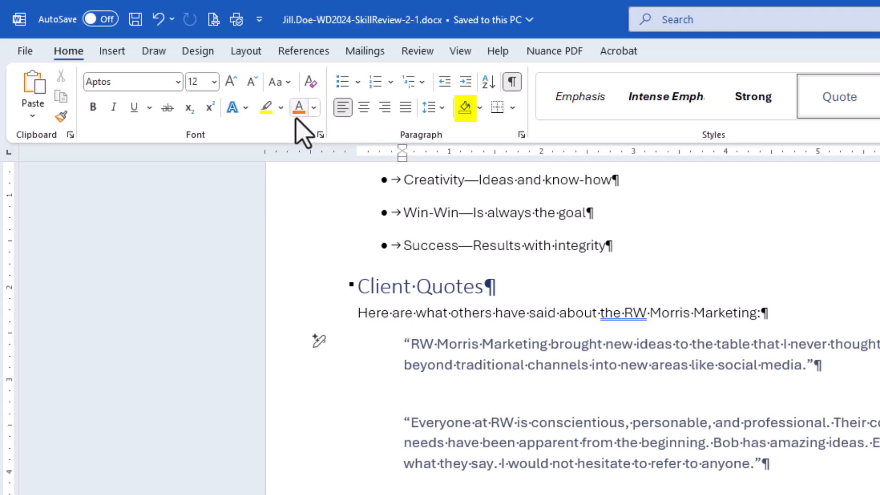
scroll(393, 417, up, 3)
scroll(393, 417, up, 15)
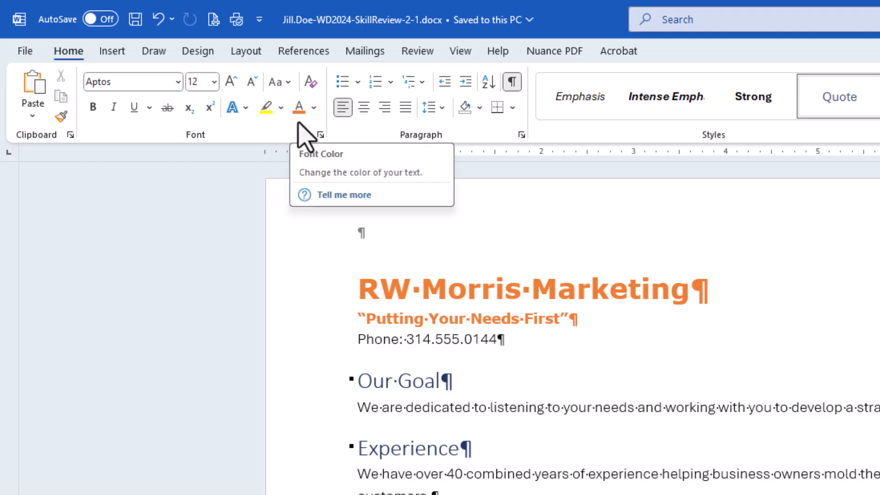
scroll(582, 483, down, 15)
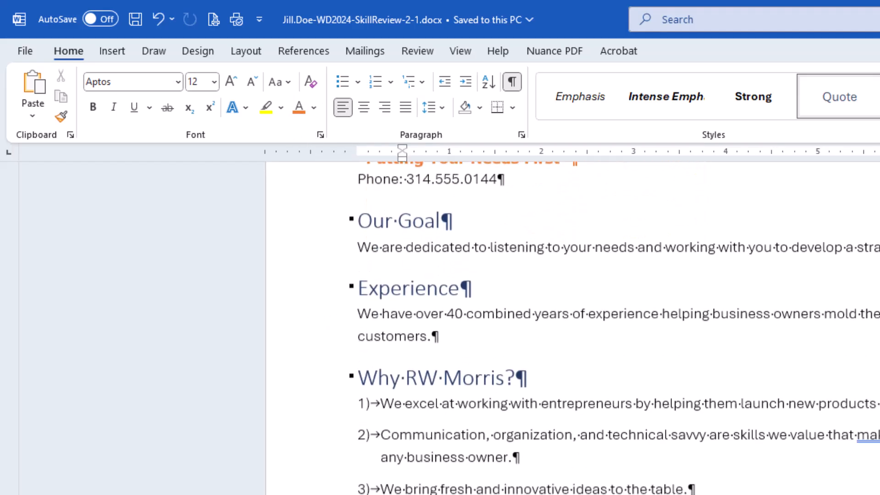
scroll(559, 420, down, 5)
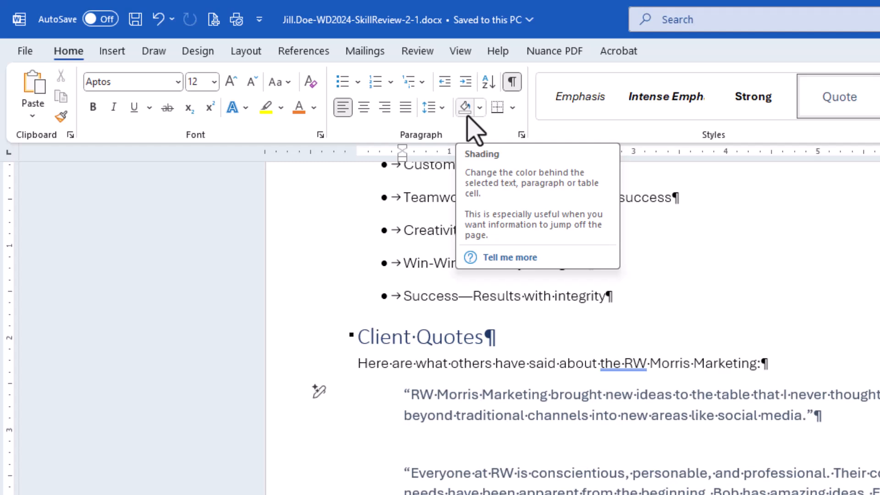
click(479, 109)
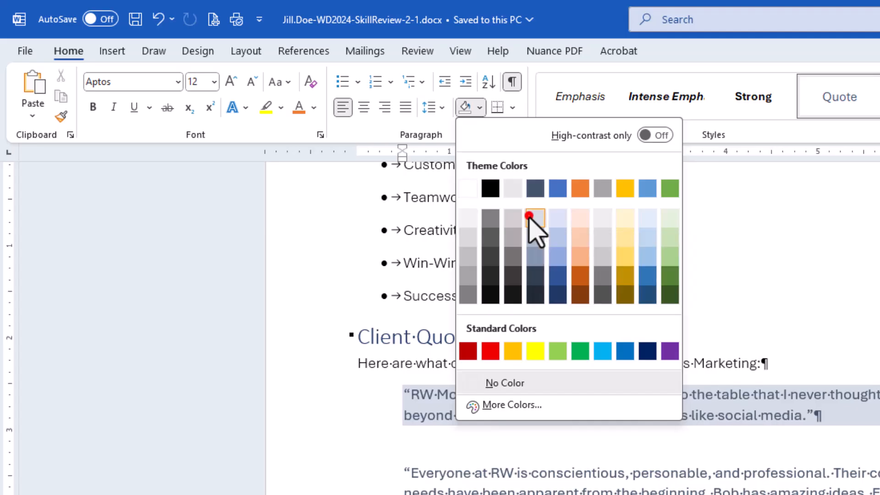
click(533, 220)
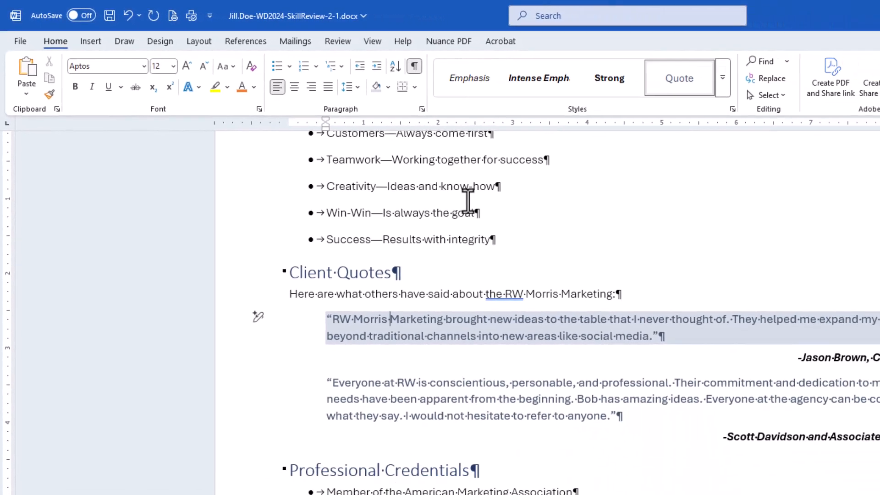
- Take the cursor out of the shaded quote, switch to the SIMnet instructions, and mark part b of instruction 15 as completed
click(467, 200)
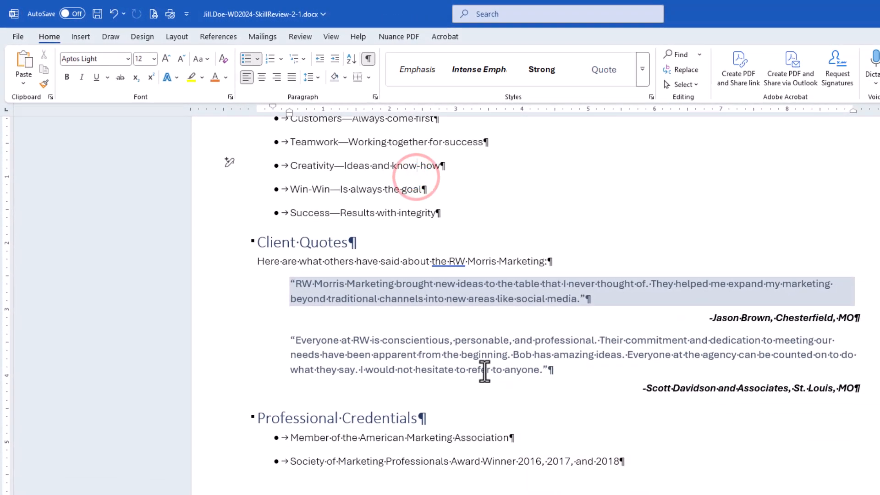
click(545, 415)
click(657, 167)
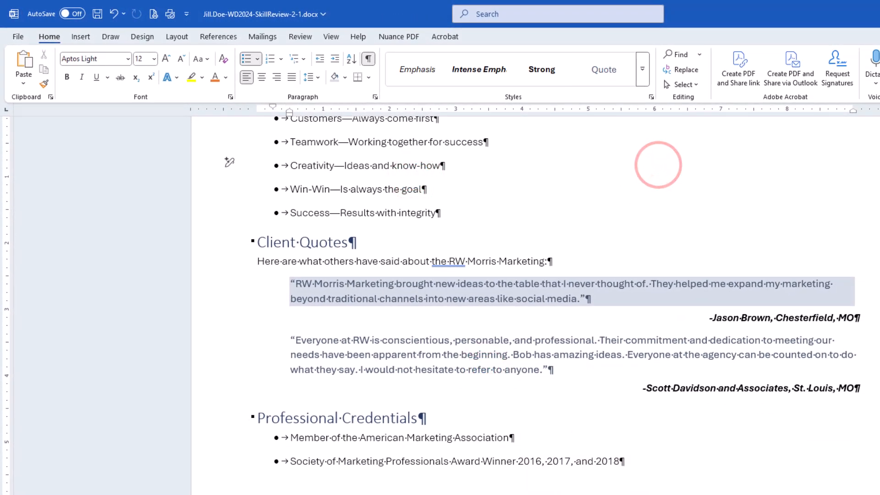
click(515, 392)
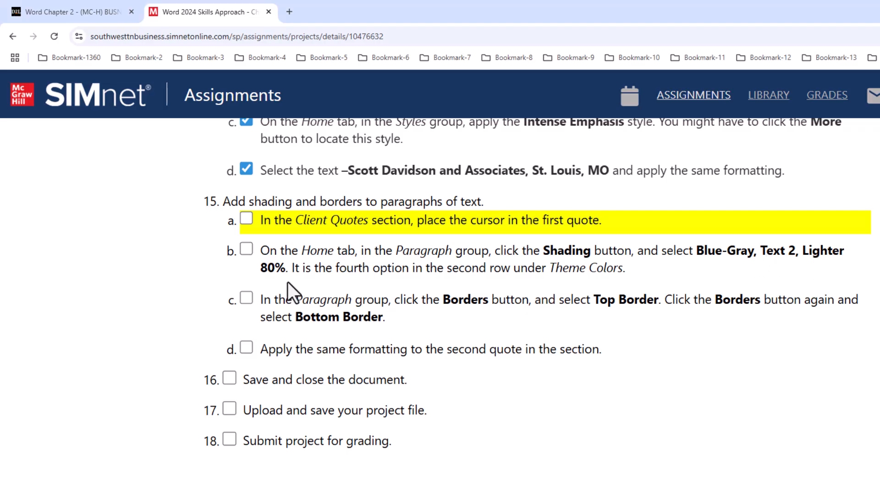
key(alt+Tab)
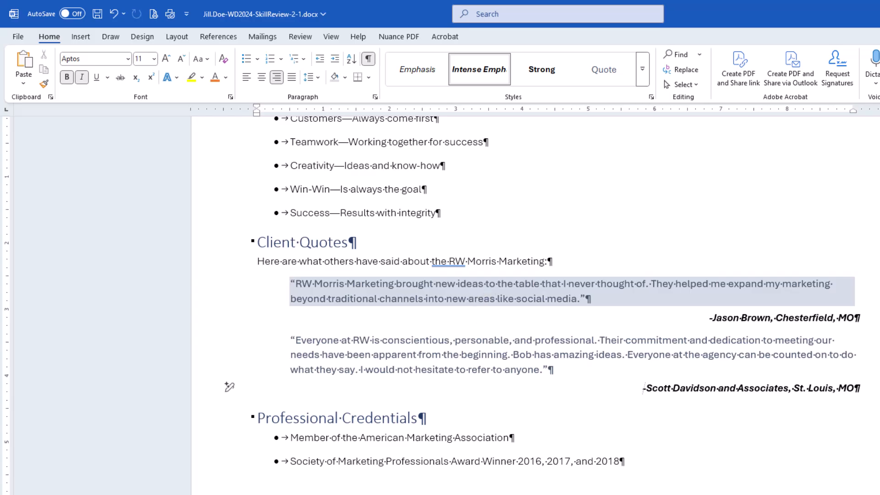
key(alt+Tab)
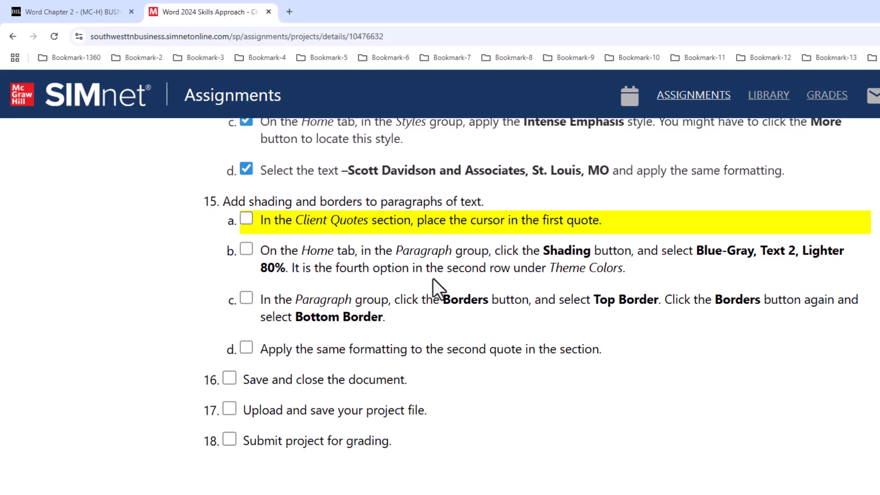
click(246, 248)
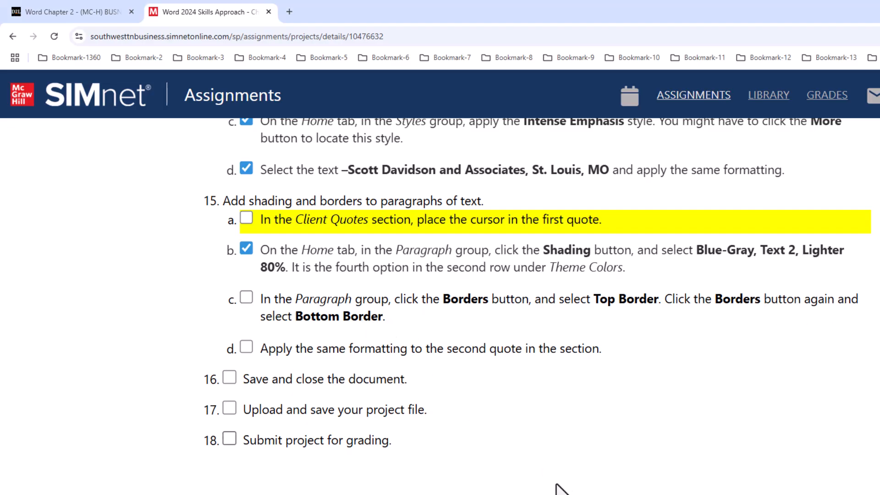
- Return to the Word document and apply the same Blue-Gray shading to the second client quote
key(alt+Tab)
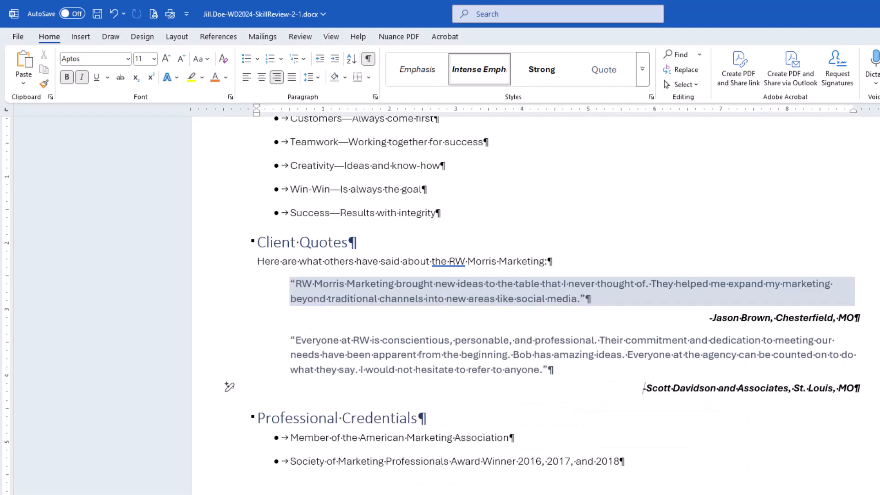
click(402, 283)
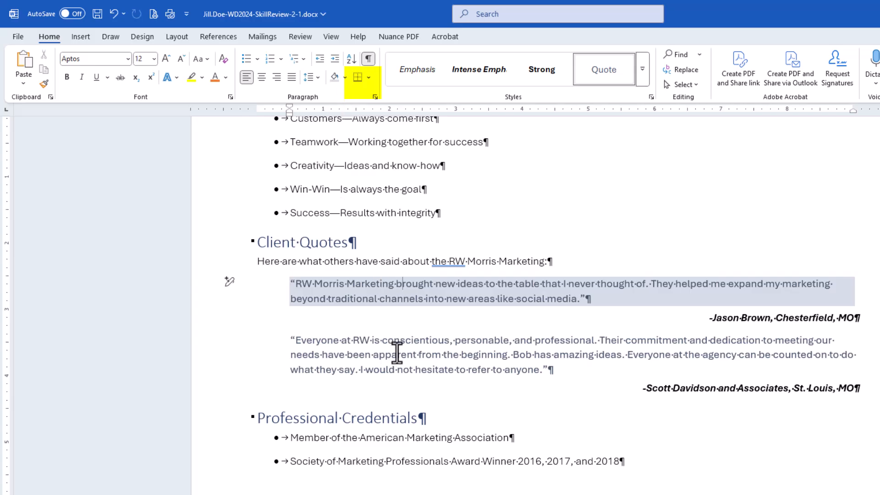
click(398, 354)
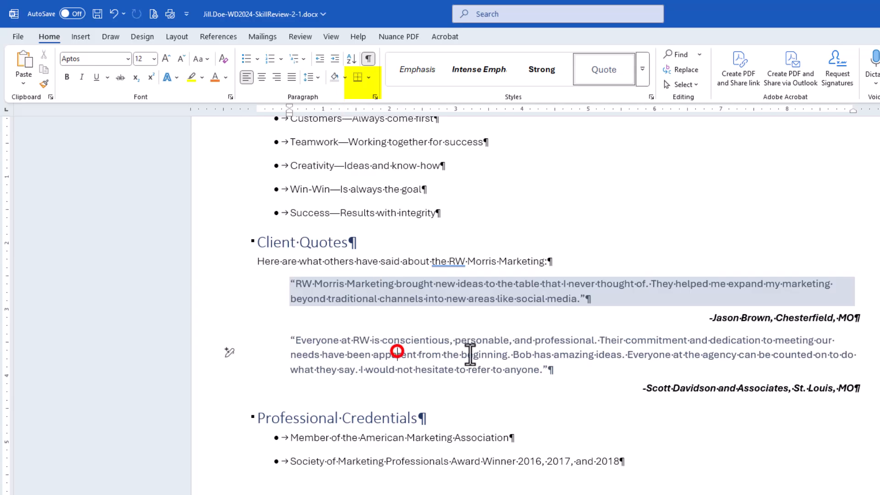
click(335, 76)
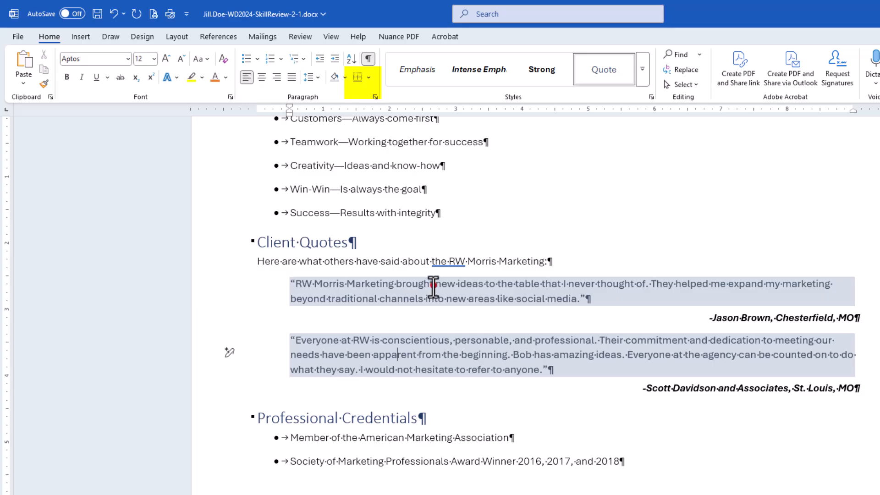
- Add a bottom border and a top border to the first client quote paragraph
click(432, 284)
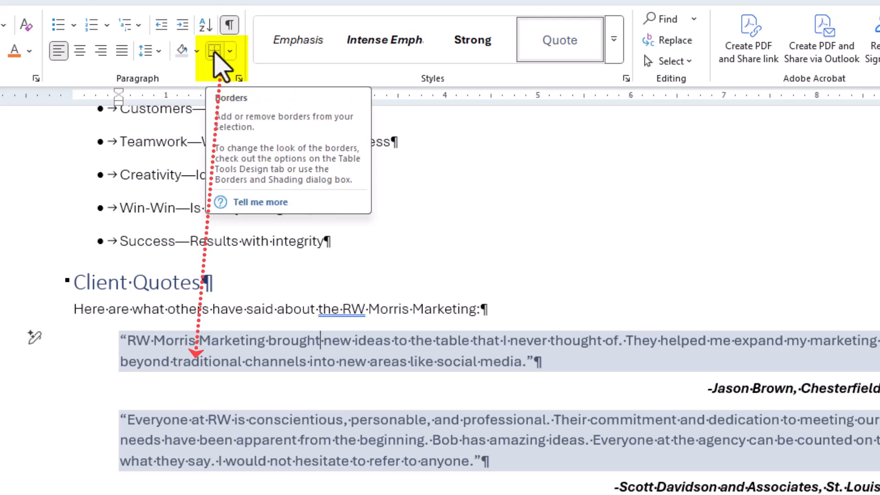
click(214, 52)
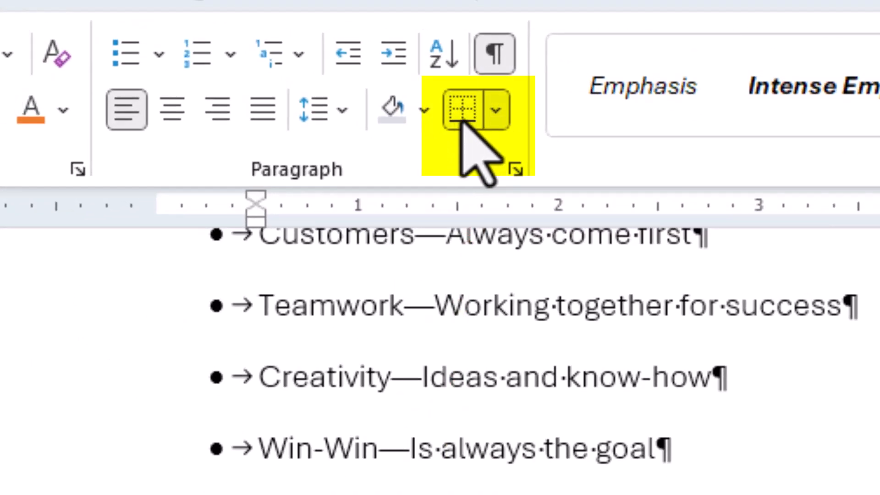
click(462, 120)
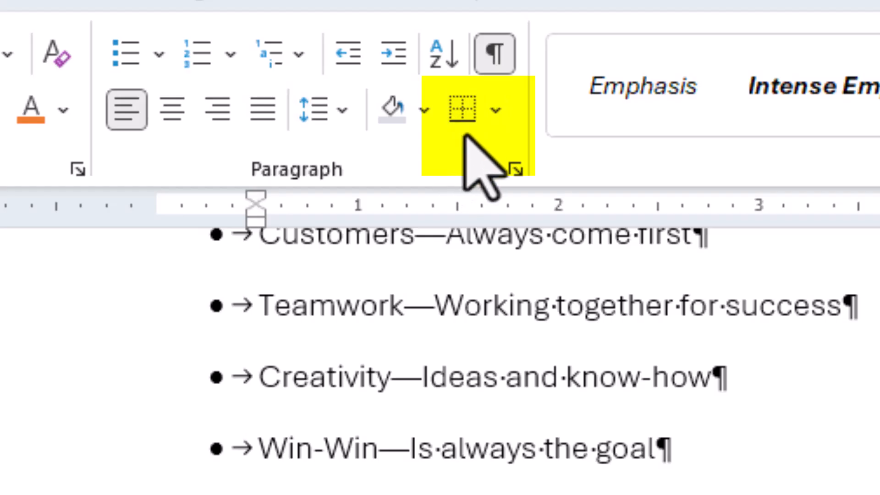
click(495, 110)
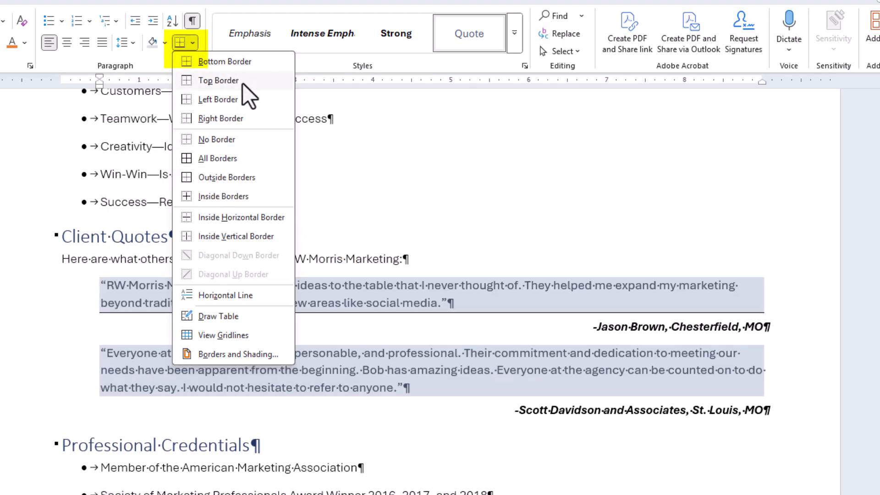
click(238, 59)
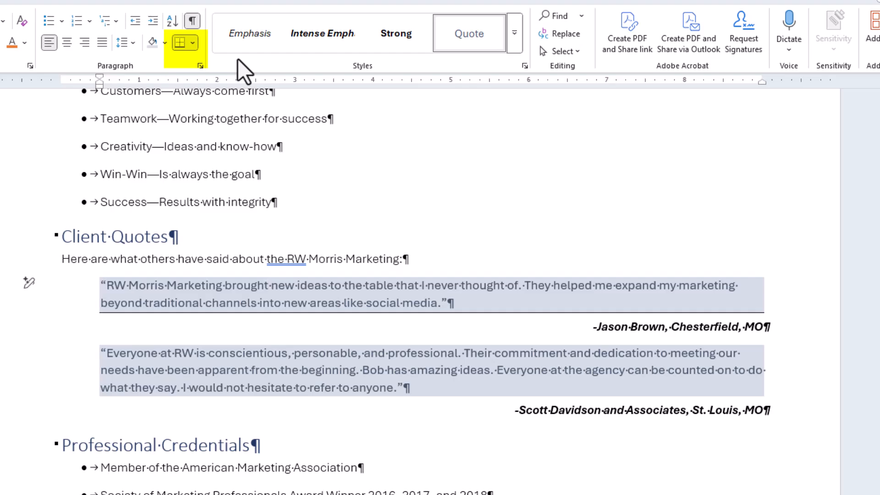
click(192, 43)
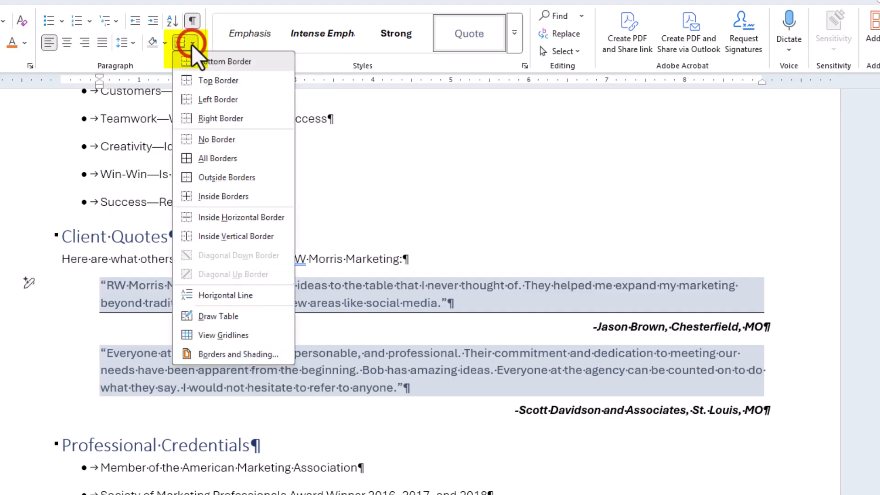
click(210, 81)
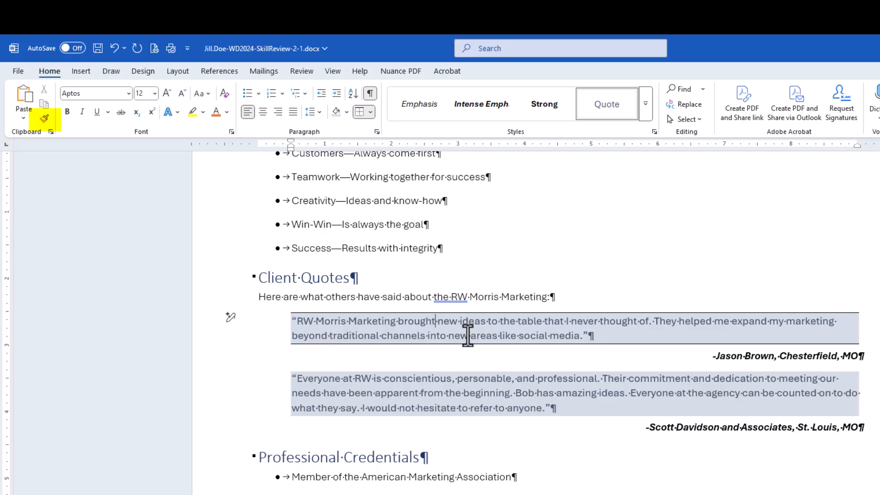
- Copy the first client quote's formatting onto the second client quote with Format Painter
click(435, 323)
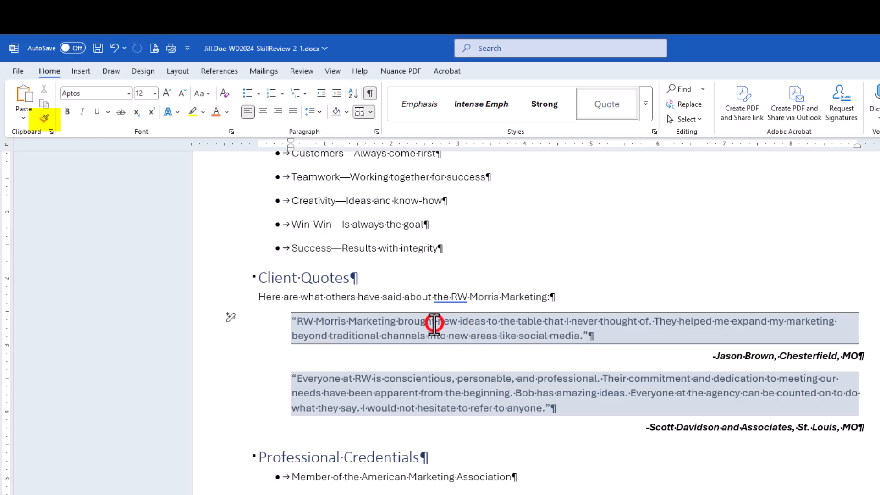
click(44, 118)
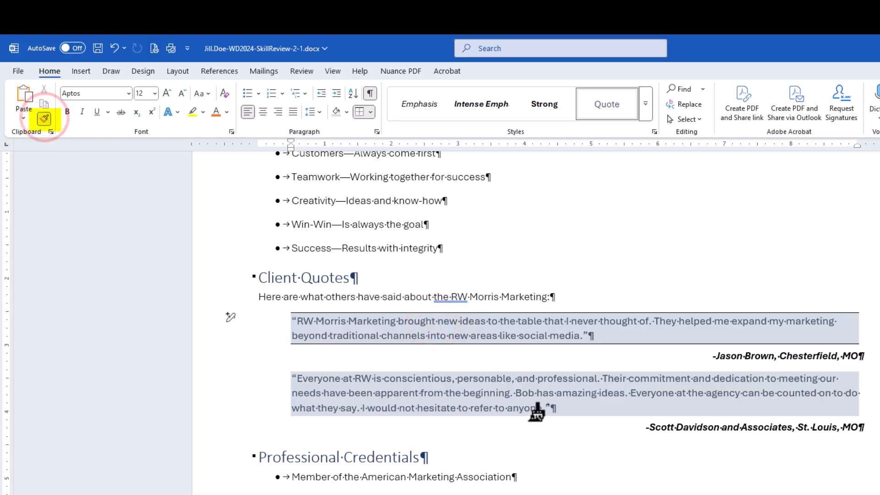
click(538, 395)
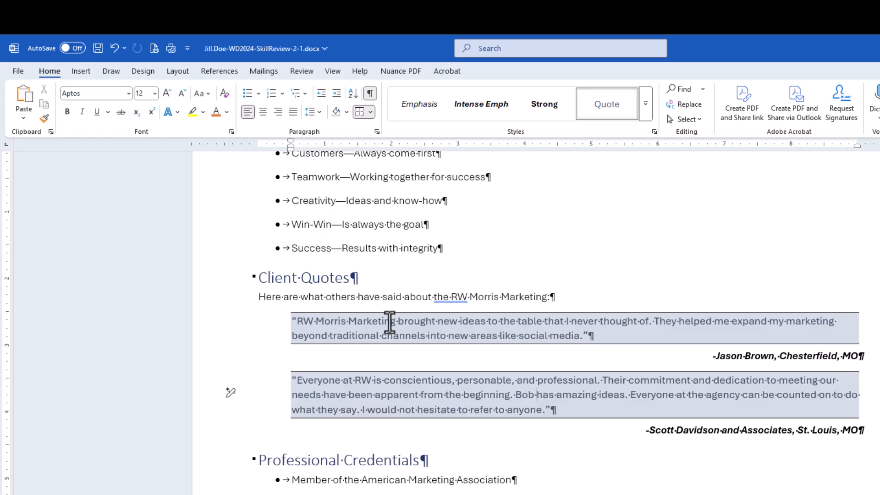
- Try copying the plain introductory sentence's formatting onto the first client quote with Format Painter, and undo it
click(379, 296)
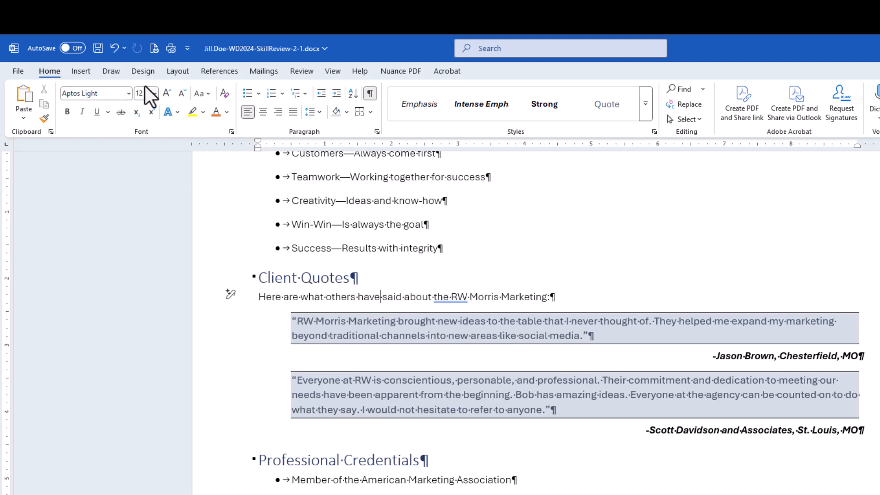
click(42, 118)
click(374, 337)
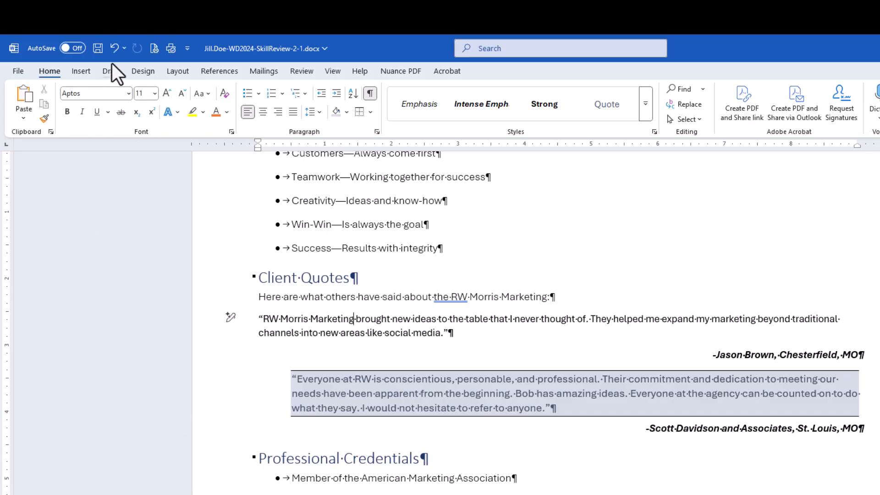
key(ctrl+z)
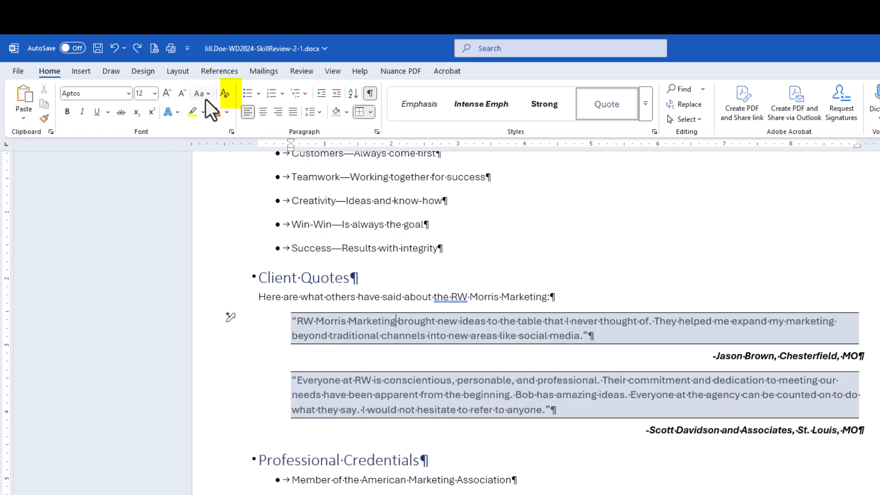
- Try clearing all formatting from the first client quote, and undo the clearing
click(224, 94)
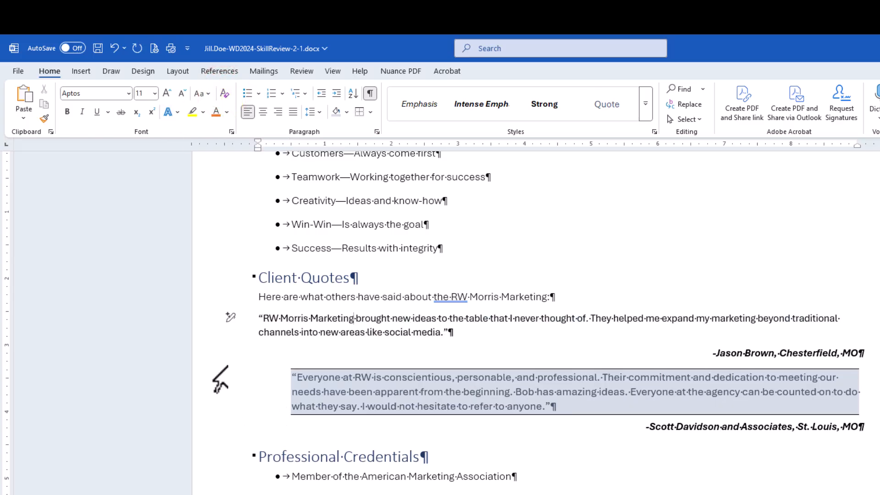
key(ctrl+z)
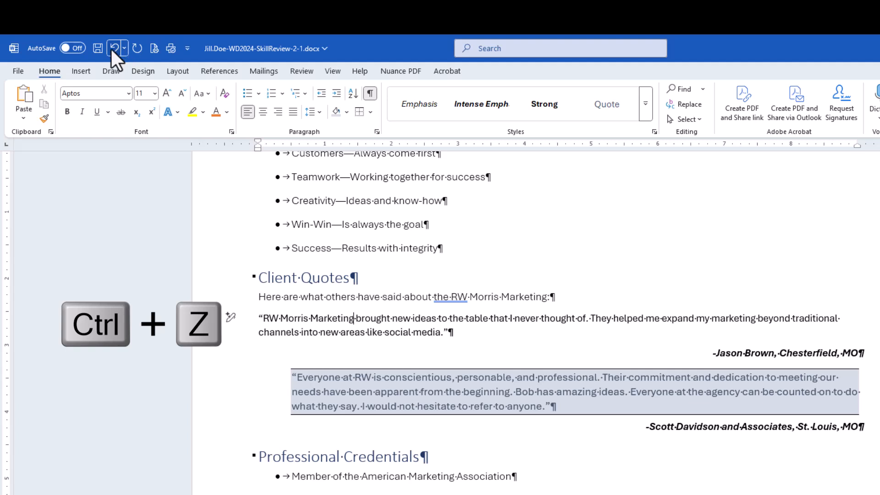
click(114, 48)
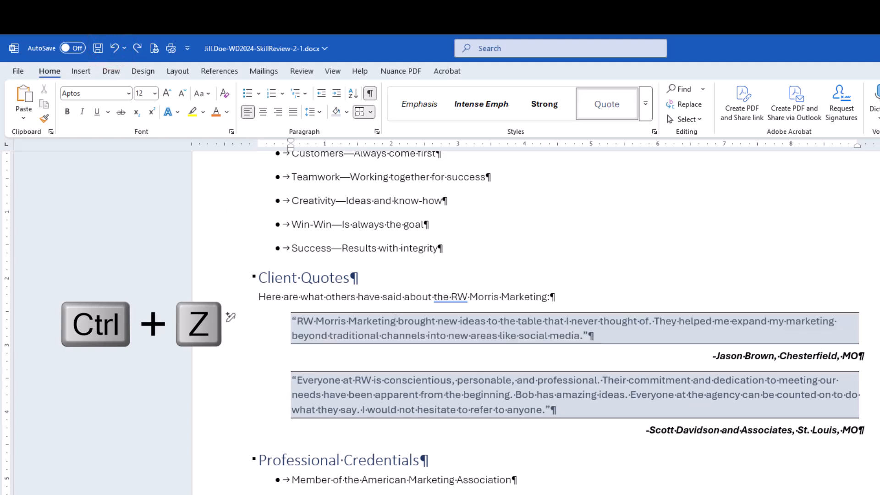
- Save the document, and switch to the SIMnet instructions to mark parts c and d of instruction 15 as completed
click(98, 48)
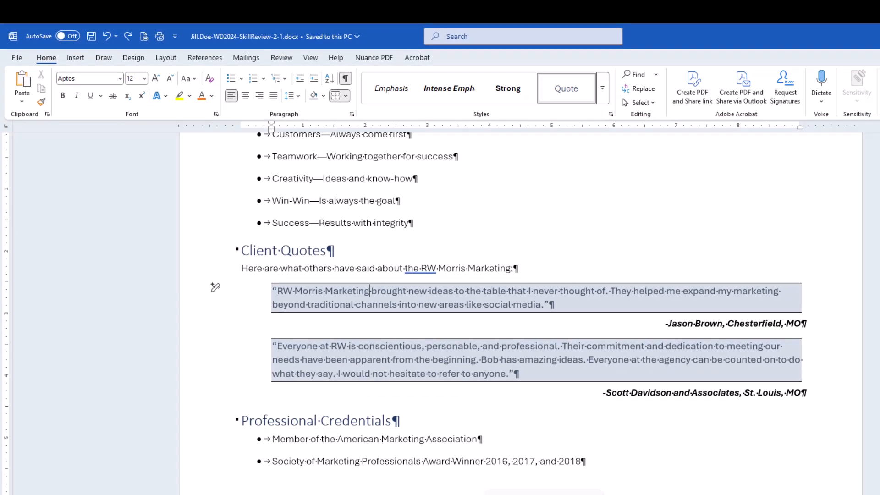
click(461, 484)
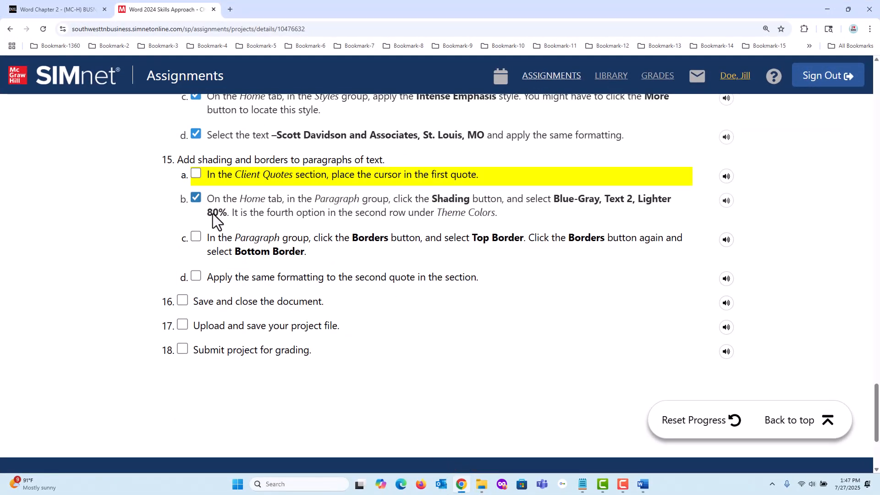
click(197, 237)
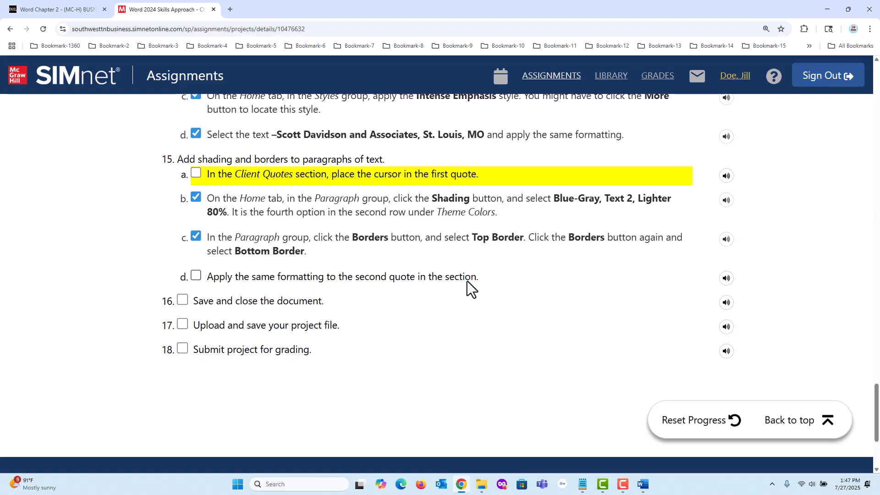
click(196, 275)
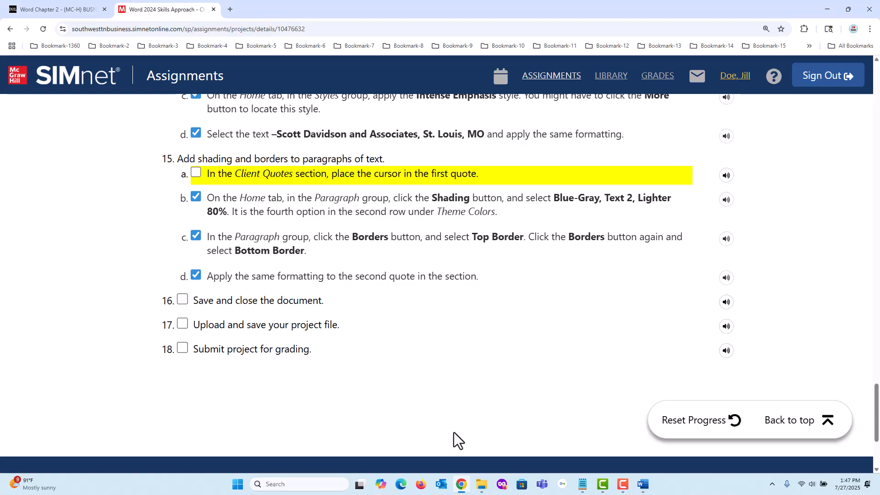
- Return to the Word document, go to its beginning, and apply the Many pages zoom option to view the overall layout
click(462, 486)
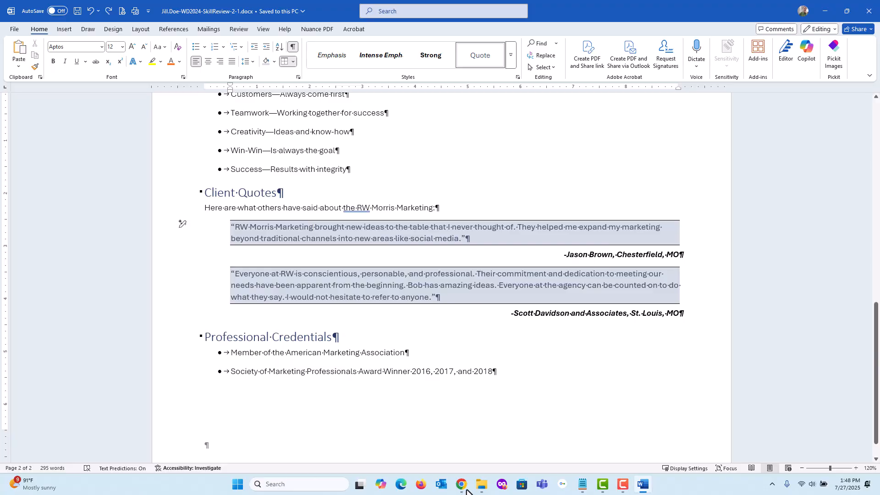
click(367, 309)
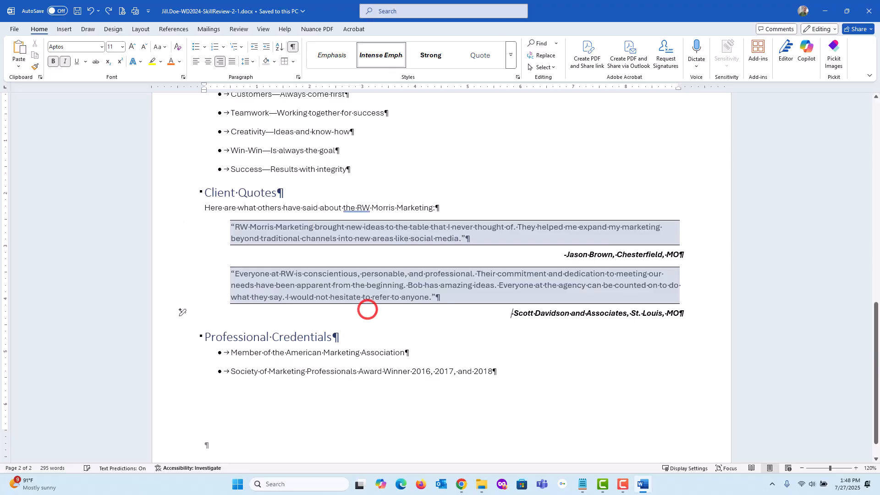
key(ctrl+Home)
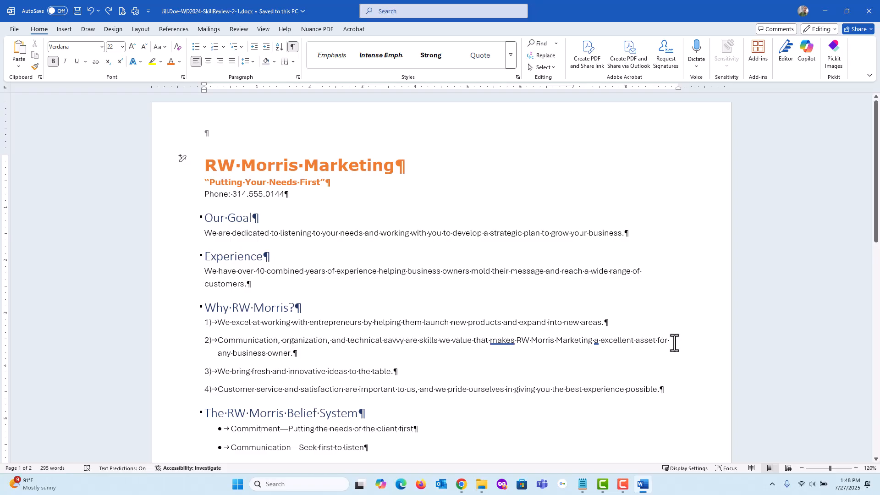
click(802, 468)
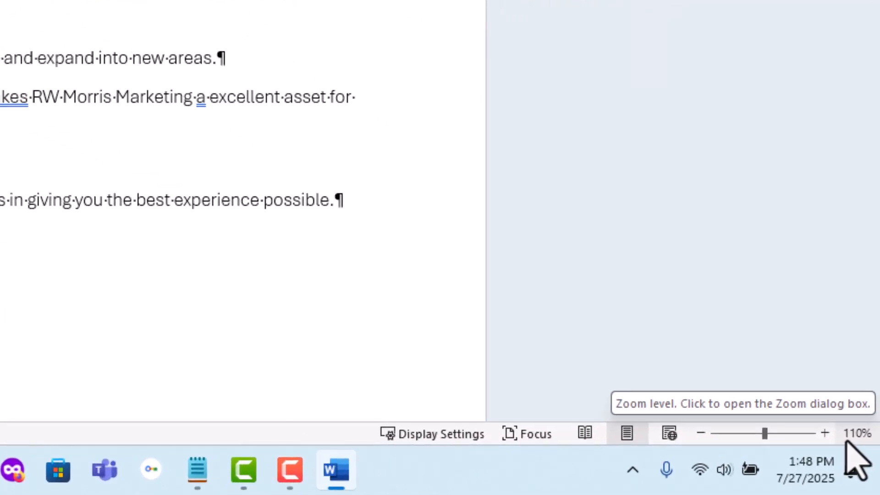
click(851, 433)
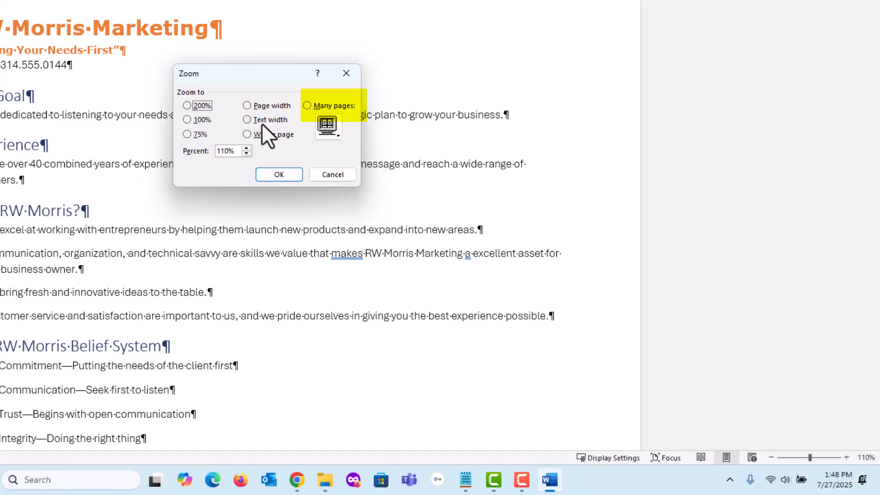
click(307, 105)
click(280, 176)
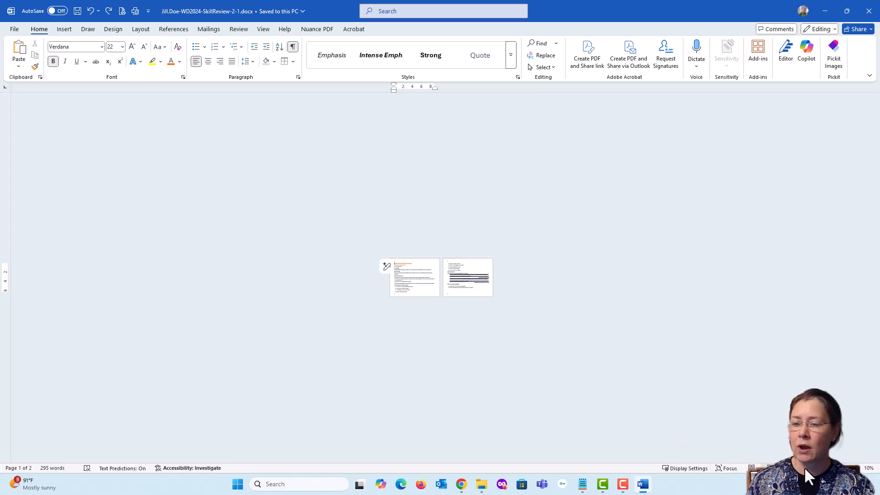
- Set the document's zoom level to 100%
click(868, 467)
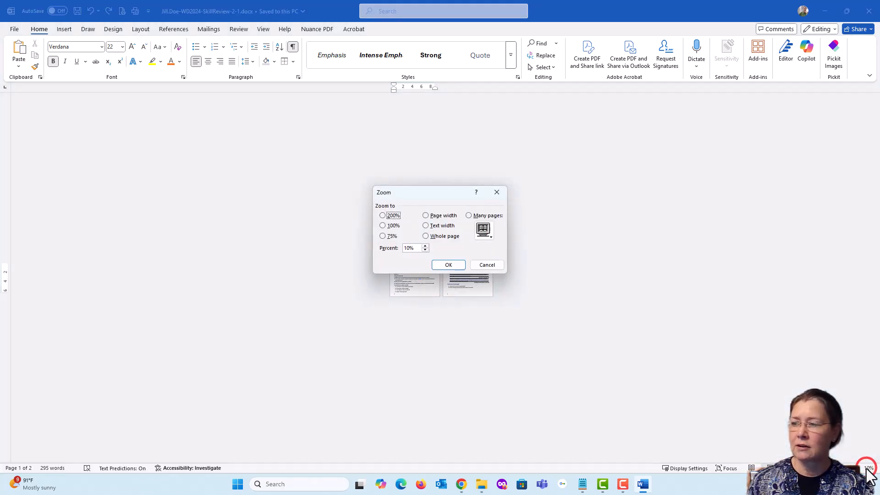
click(383, 225)
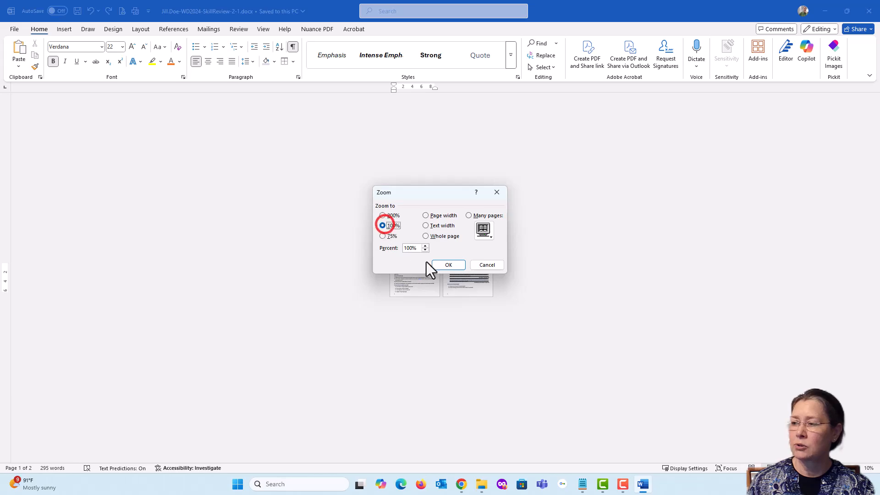
click(448, 265)
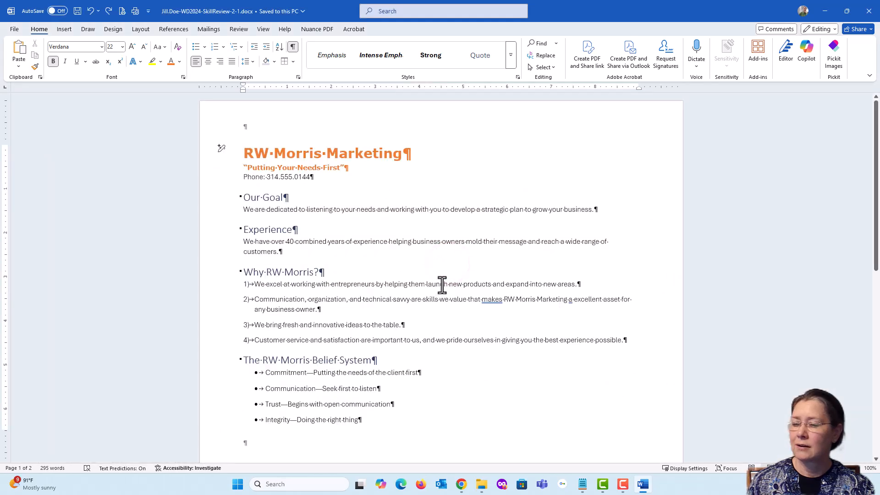
- Zoom out to 70% to review both brochure pages side by side, and restore the zoom to 100%
click(800, 468)
click(800, 468)
click(799, 468)
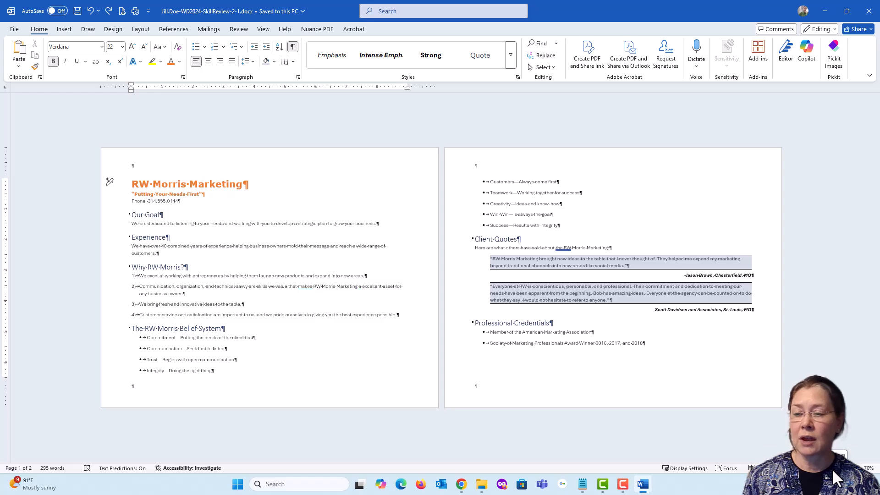
click(868, 467)
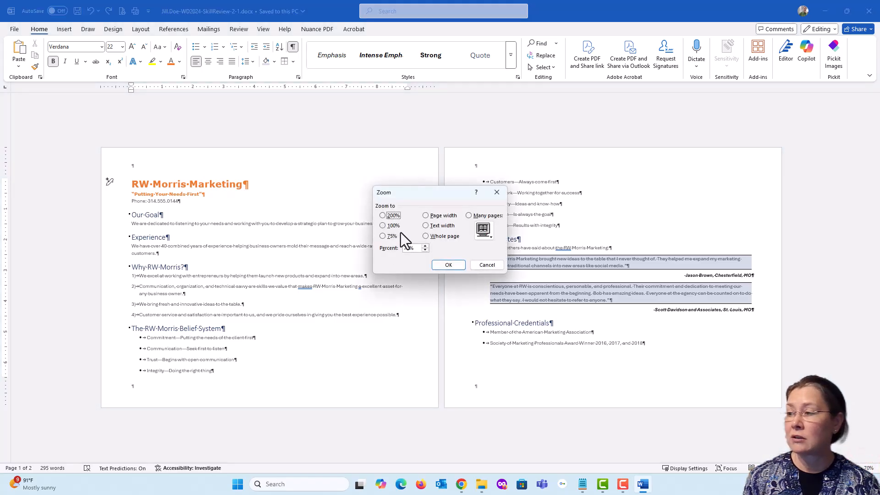
click(389, 224)
click(448, 266)
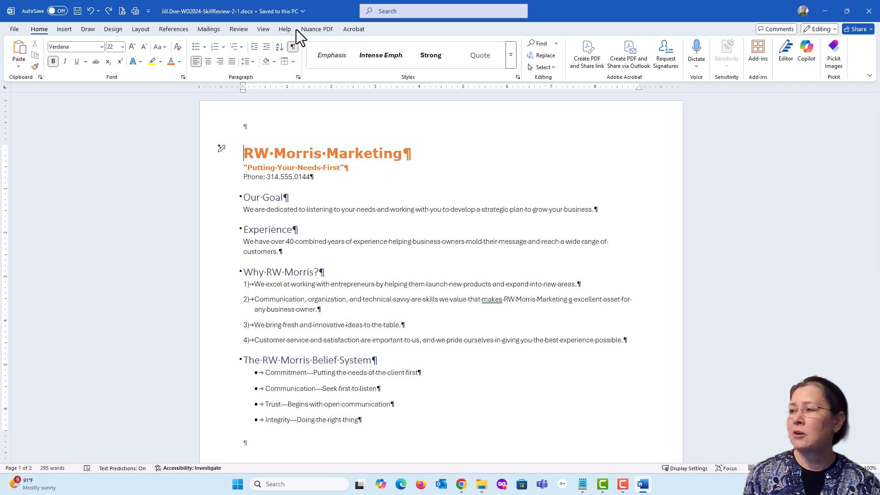
- Hide the formatting marks, and save and close the brochure document
click(293, 47)
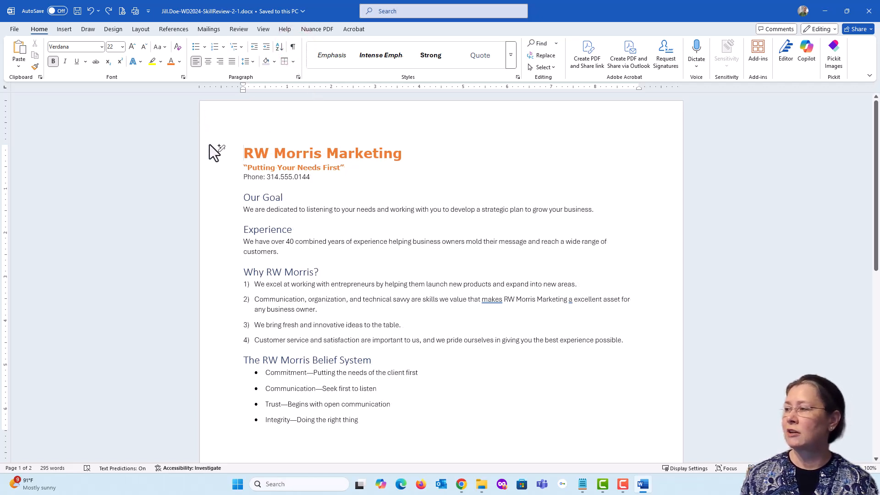
click(78, 10)
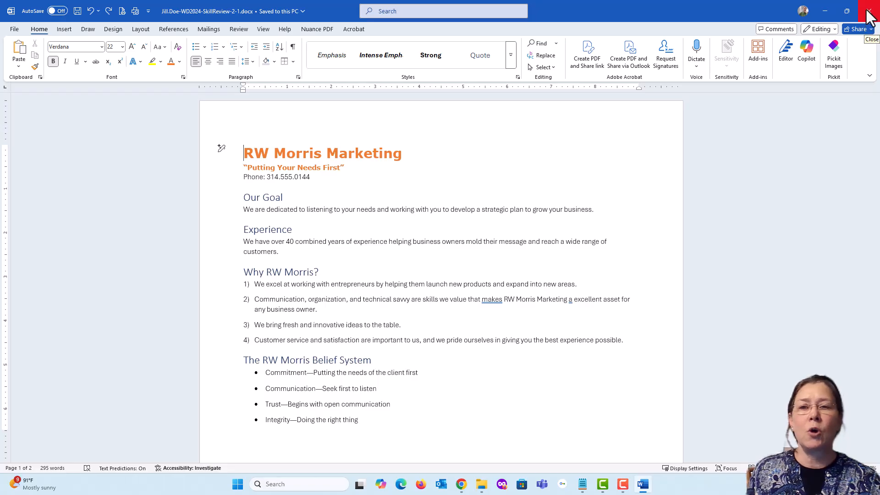
click(869, 14)
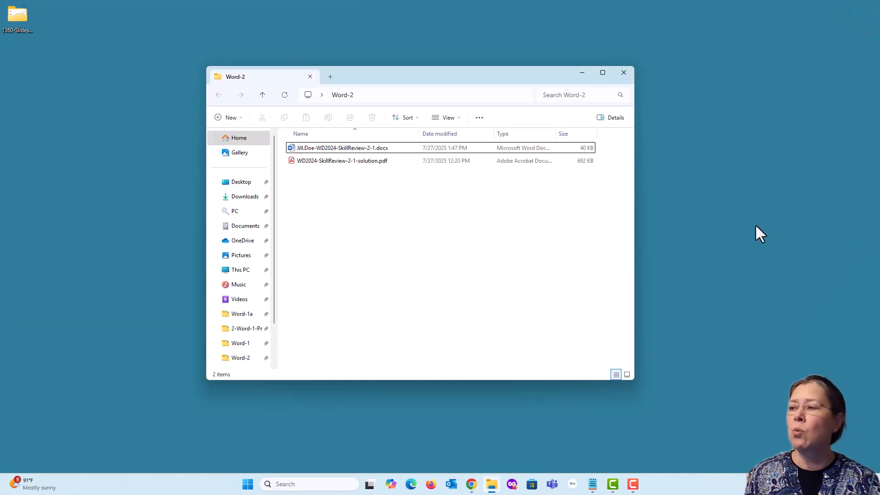
- Close the Word-2 folder window and move the Word-2 folder beside the Word-1 folder on the desktop
drag(466, 82, 488, 62)
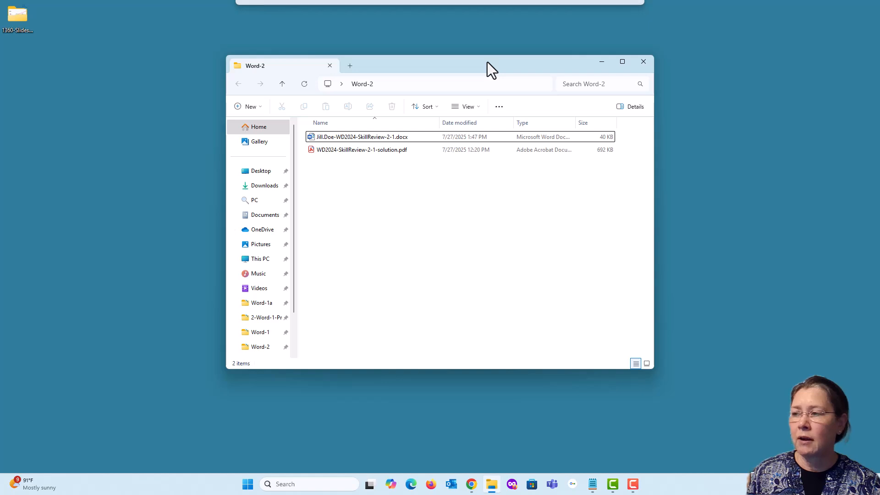
click(644, 61)
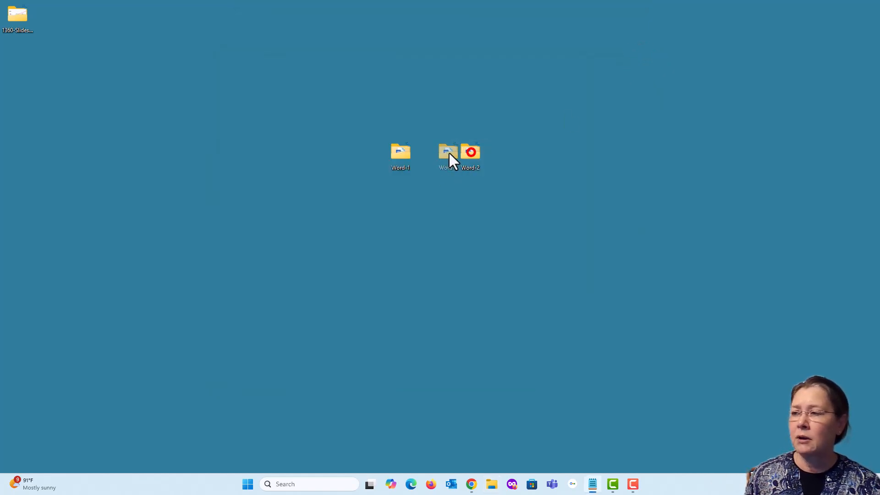
drag(449, 153, 440, 152)
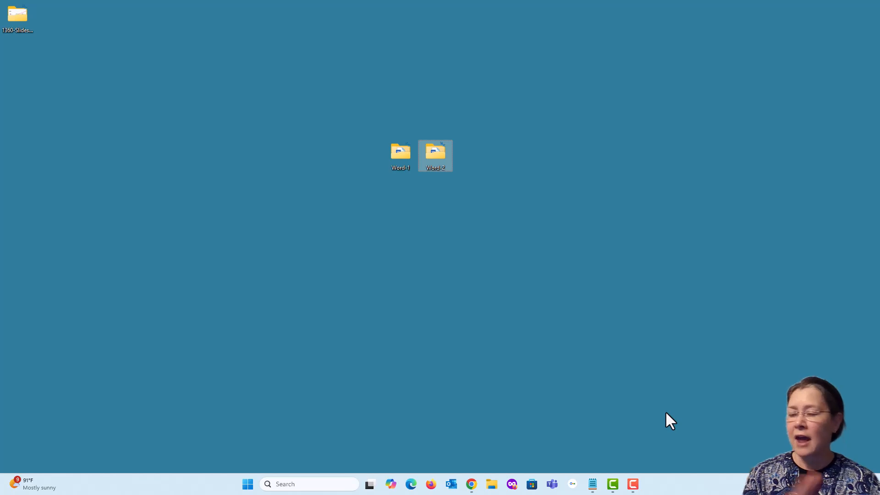
click(630, 410)
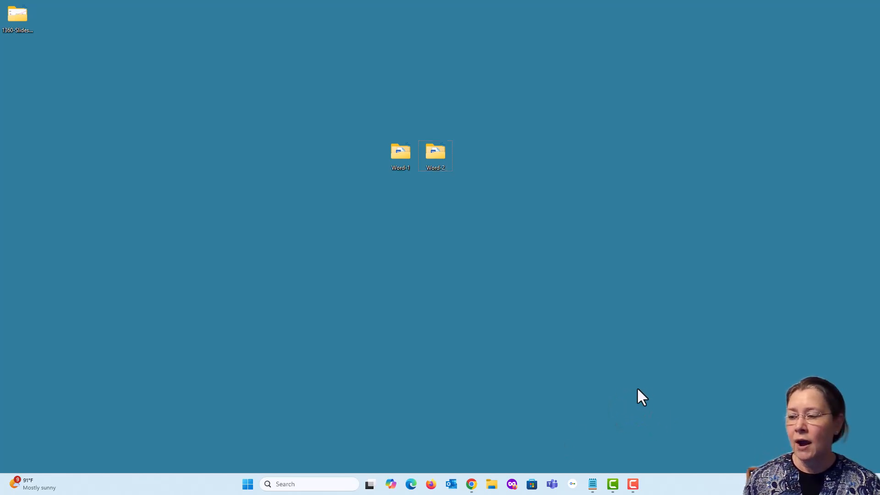
- Switch to the SIMnet assignment in Chrome, upload the Skill Review 2-1 Word document from the desktop's Word-2 folder, and submit it for grading
click(472, 485)
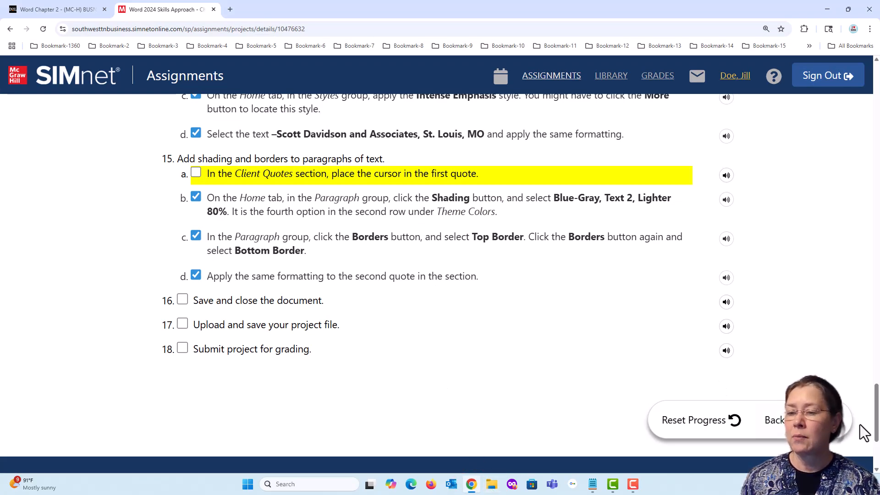
drag(876, 419, 876, 418)
click(513, 408)
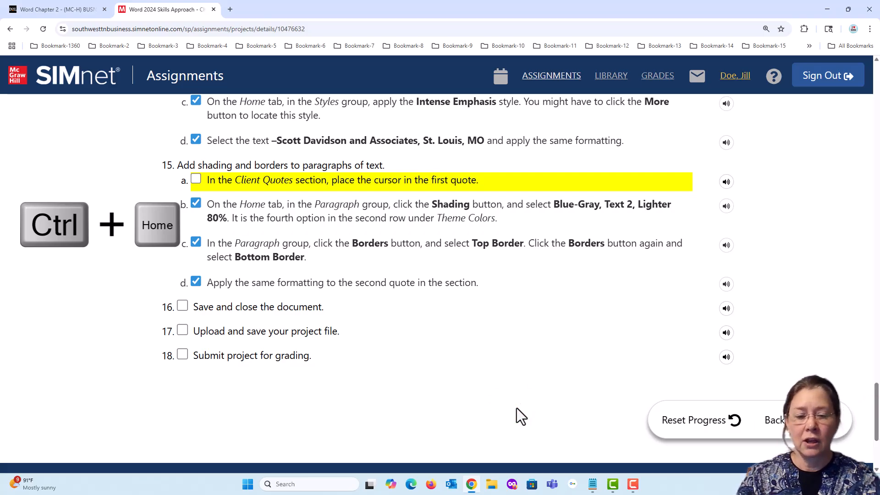
key(ctrl+Home)
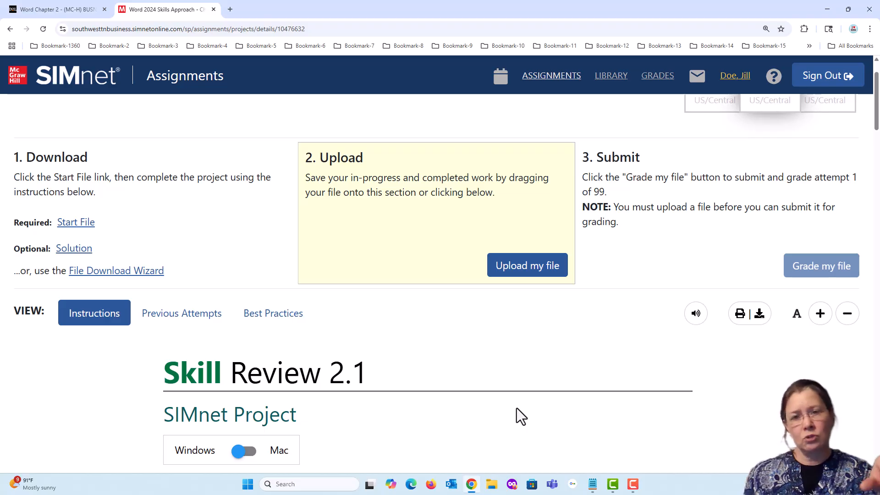
scroll(516, 408, up, 1)
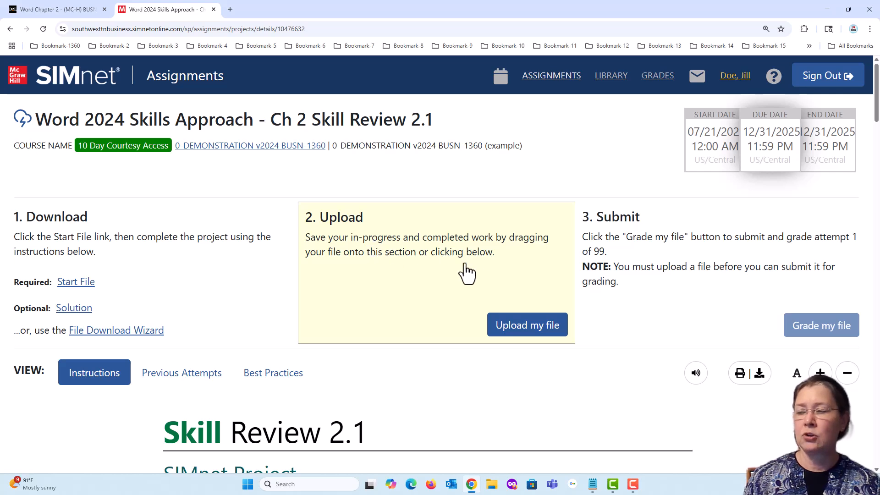
click(516, 320)
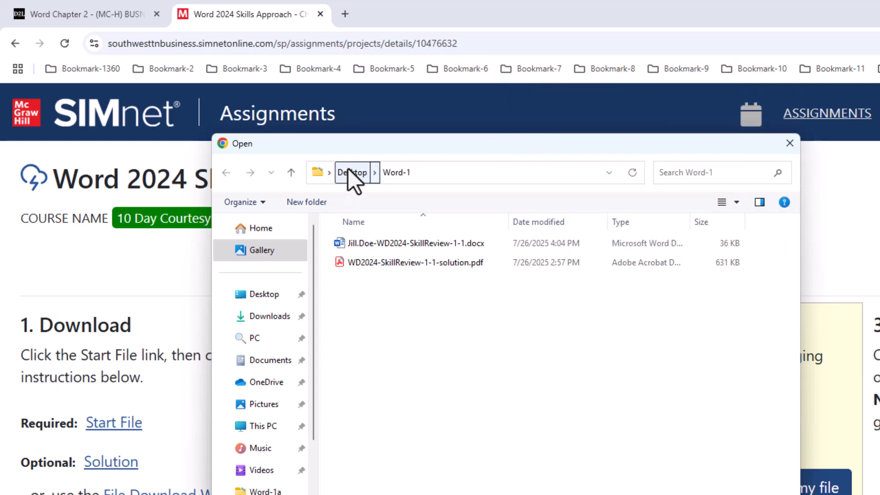
click(348, 171)
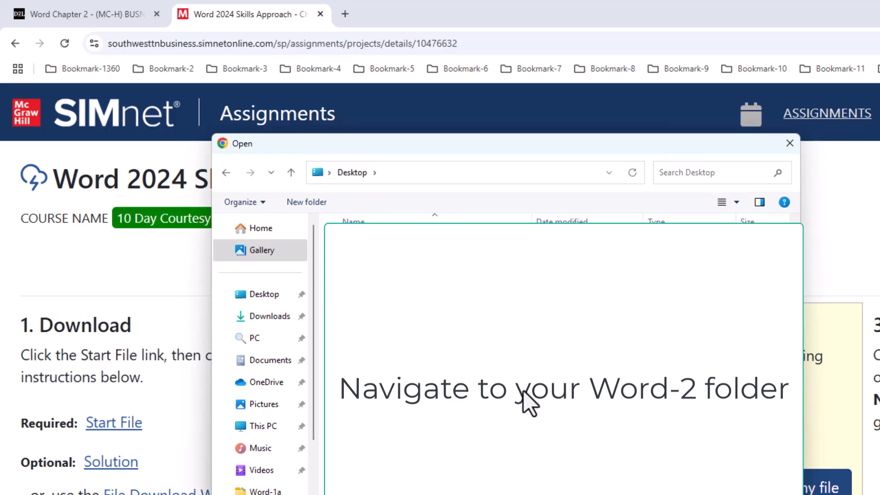
double_click(389, 437)
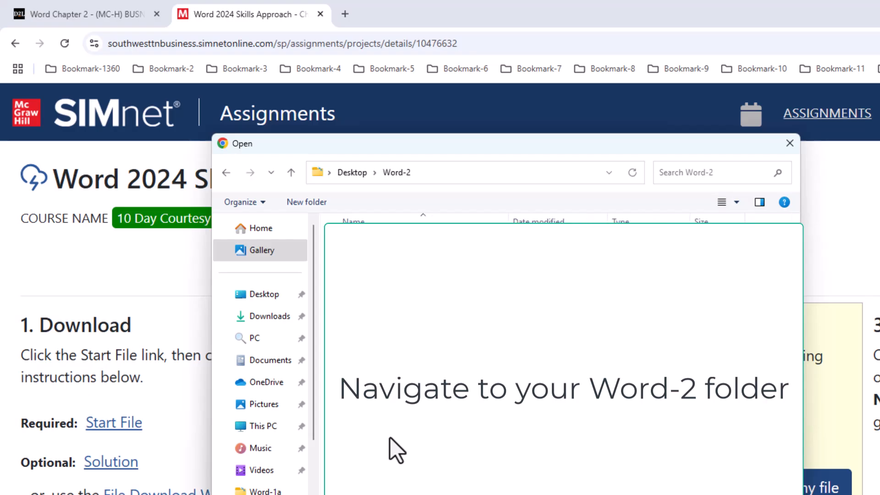
click(438, 242)
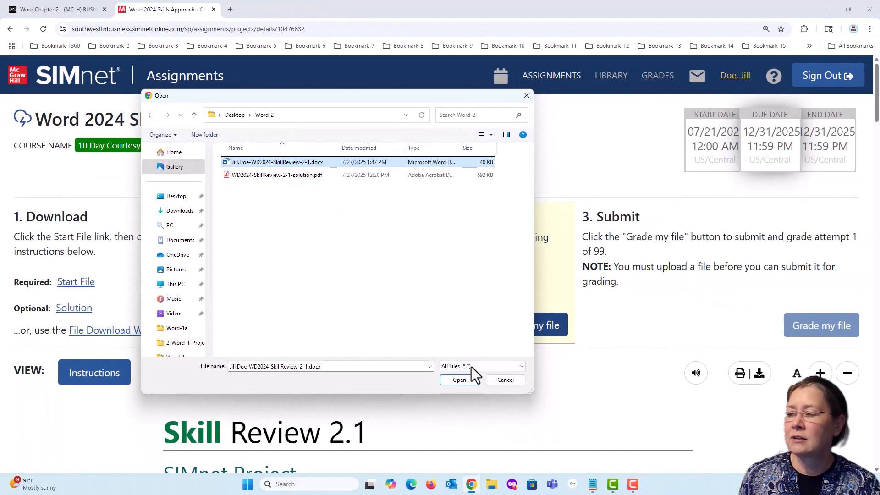
click(465, 381)
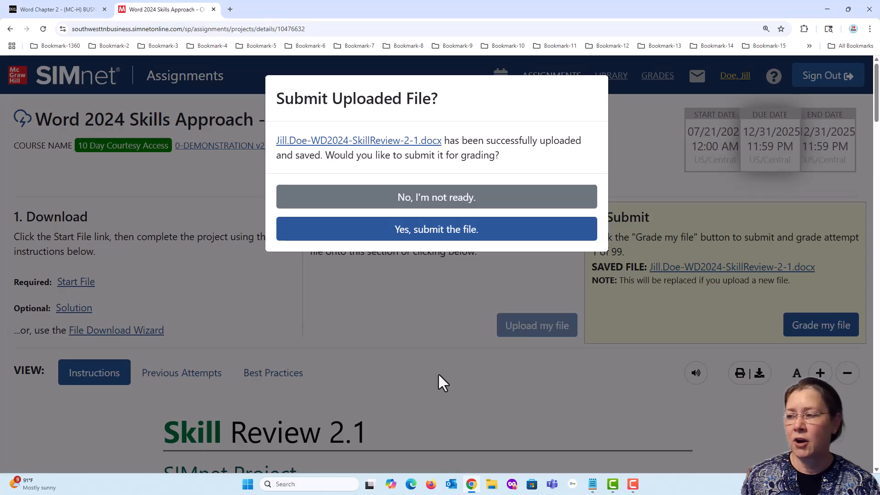
click(430, 235)
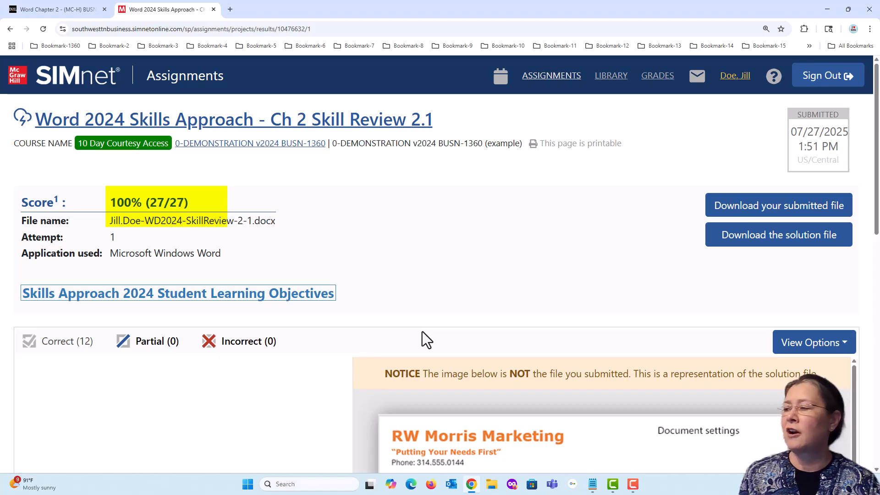
- Review the graded results page and examine the solution picture from the document settings through the Professional Credentials section
scroll(481, 289, down, 3)
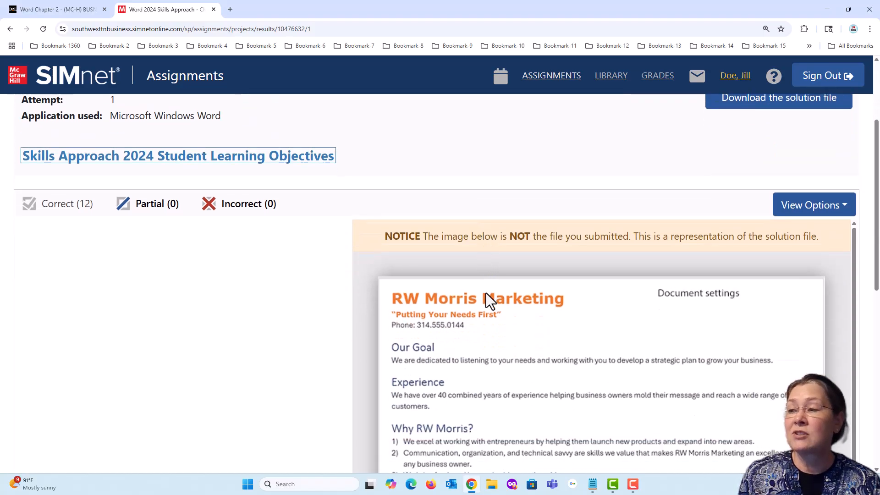
scroll(406, 309, up, 2)
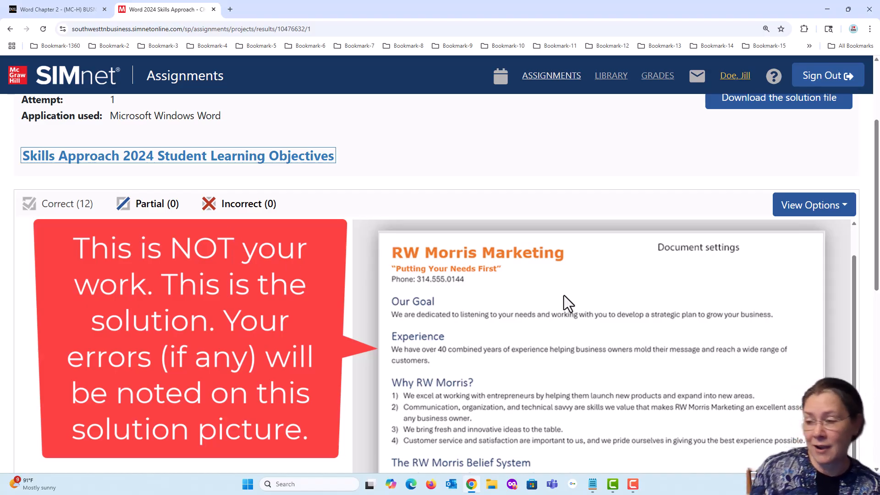
scroll(558, 304, down, 4)
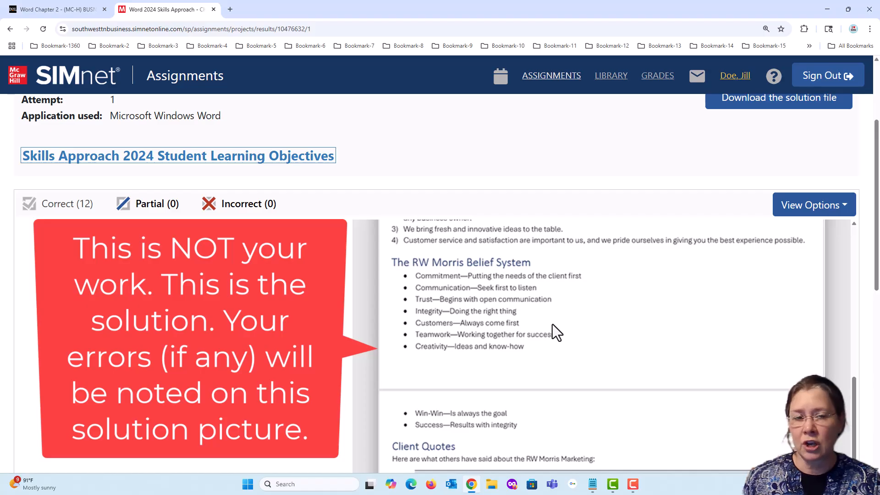
scroll(557, 291, down, 5)
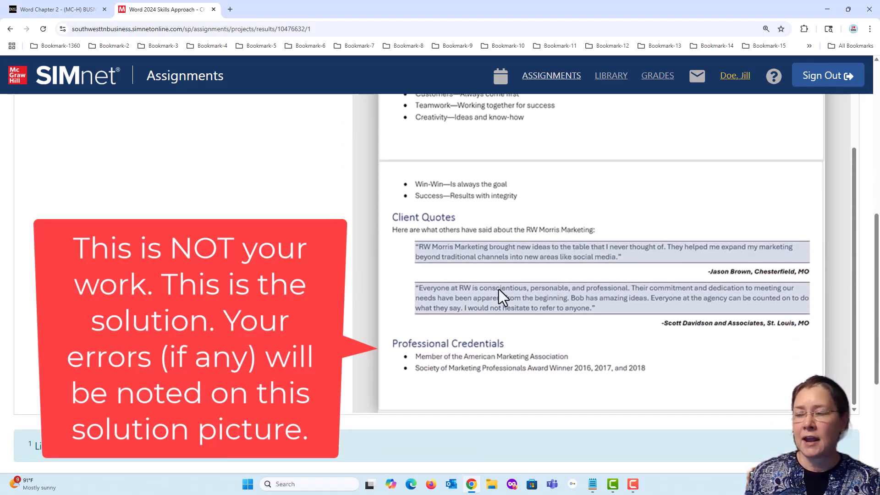
scroll(498, 293, up, 1)
scroll(497, 290, up, 10)
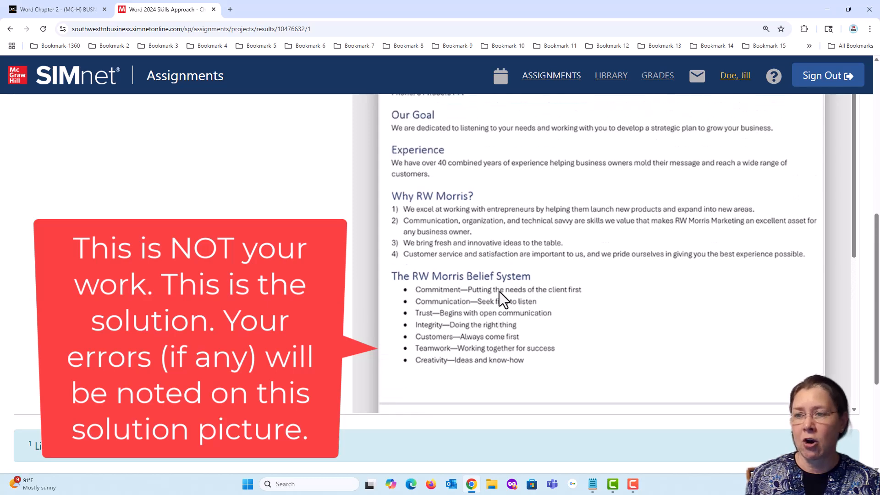
scroll(501, 295, up, 3)
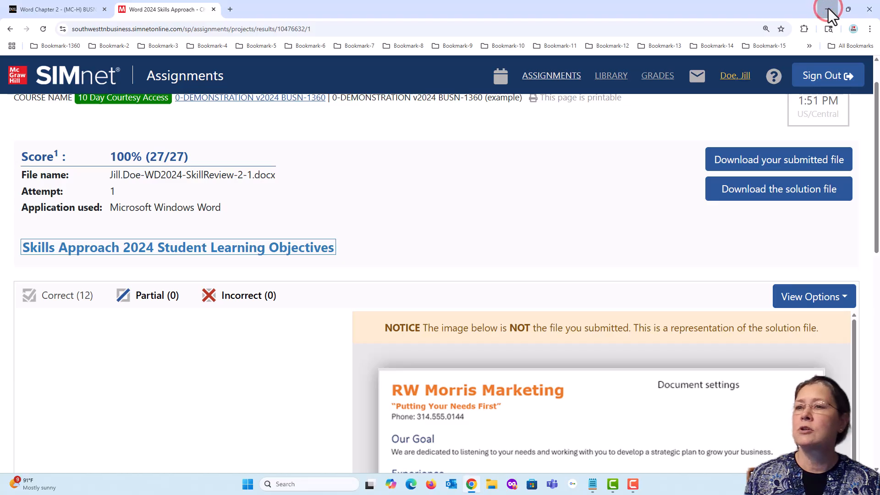
- Minimize the browser, reopen the submitted Skill Review 2-1 document from the desktop's Word-2 folder in Word, and dismiss the personal information notice
click(828, 8)
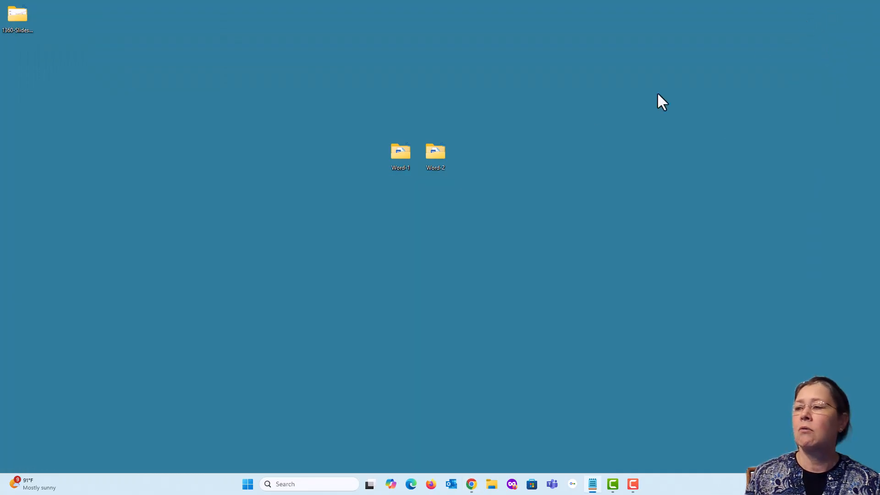
double_click(440, 153)
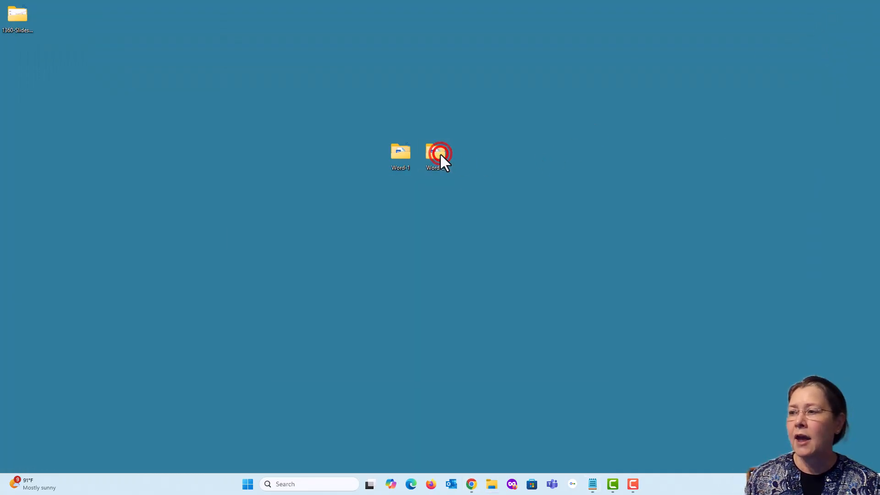
click(366, 137)
double_click(365, 137)
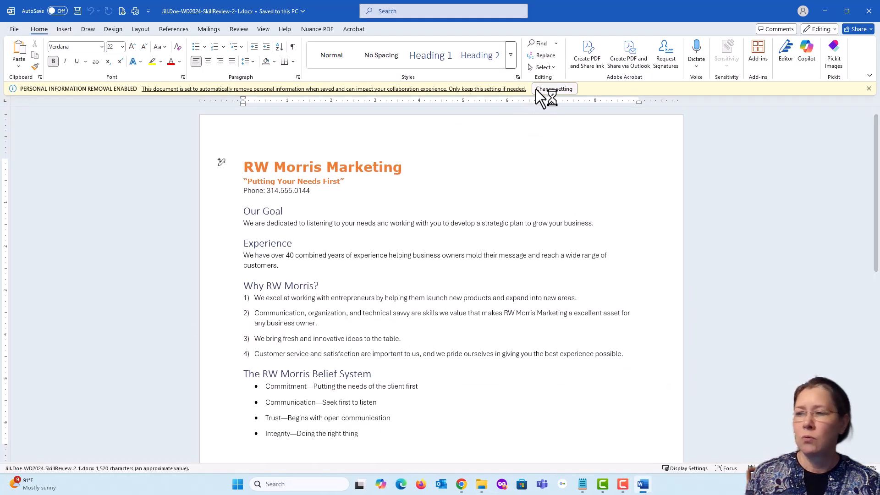
click(868, 89)
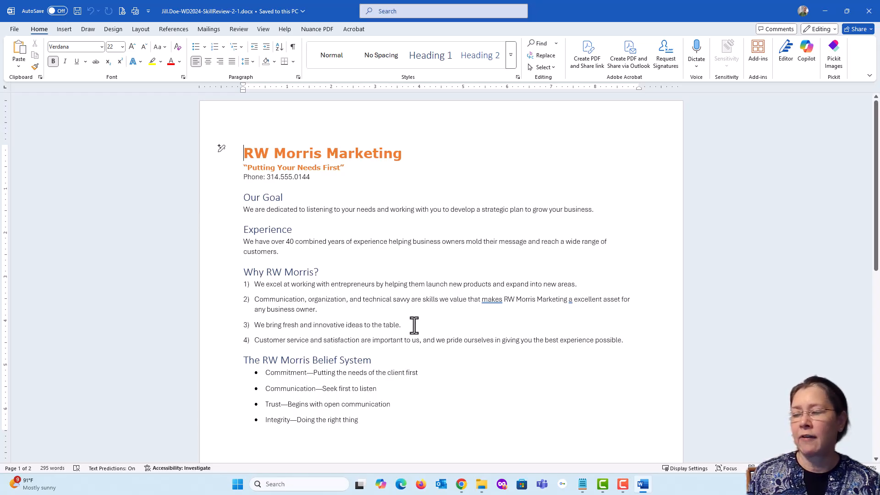
- Place the cursor at the end of the third numbered item under Why RW Morris?
drag(414, 325, 234, 326)
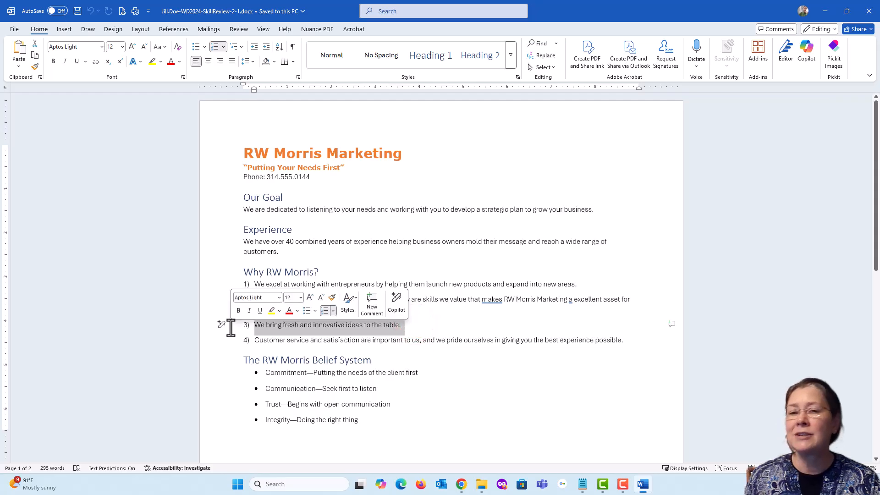
click(430, 325)
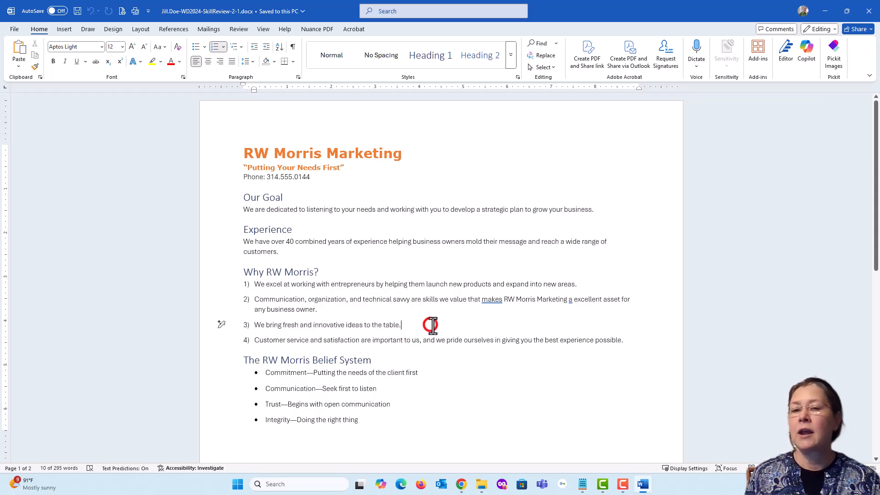